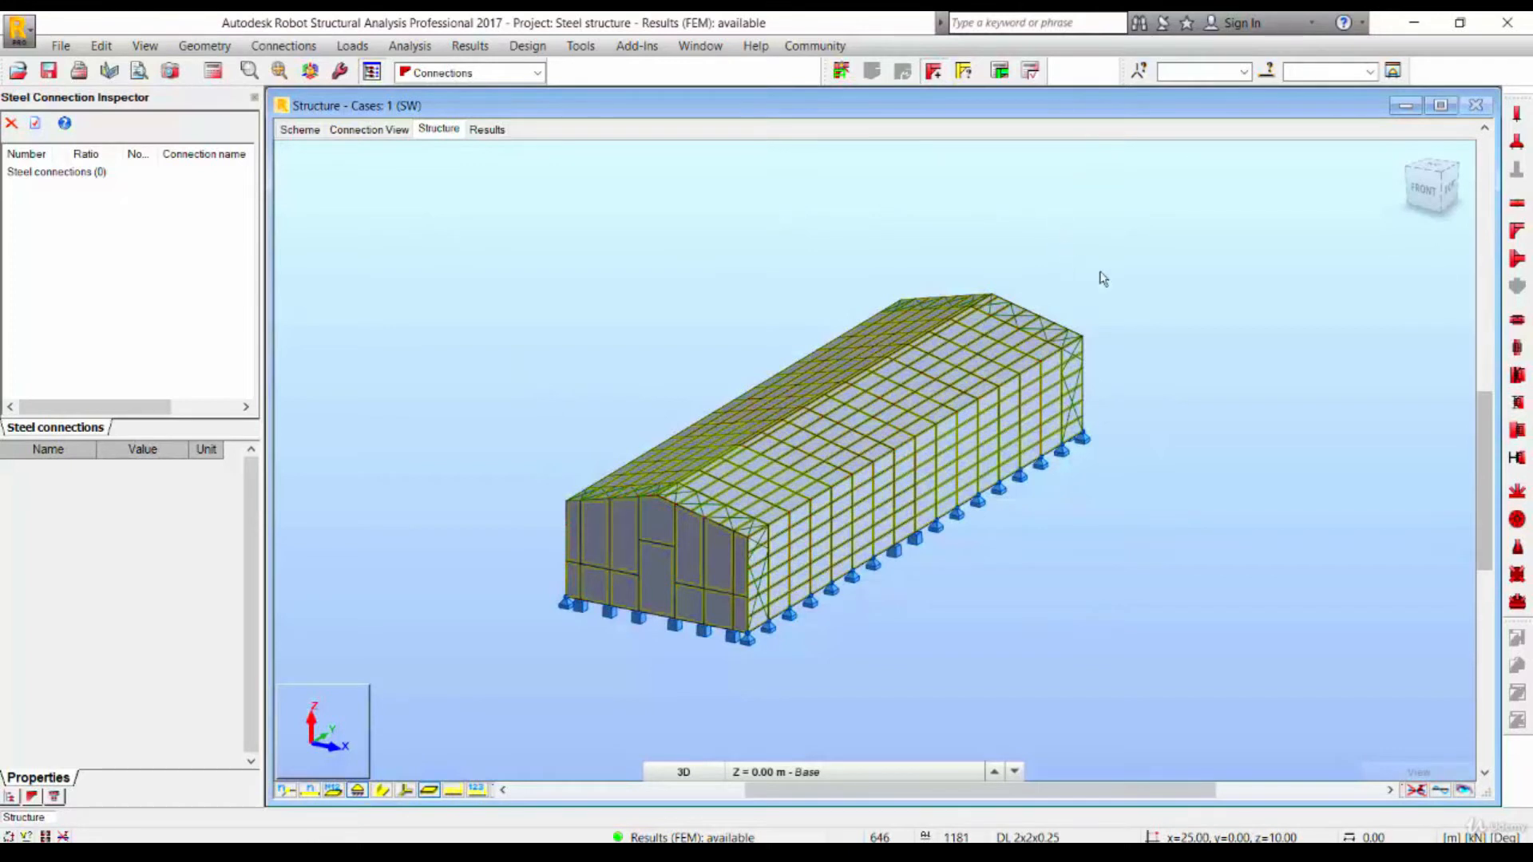
- Define a new pinned column base connection and set the column material to STEEL
{"action": "left_click", "coordinate": [1519, 117]}
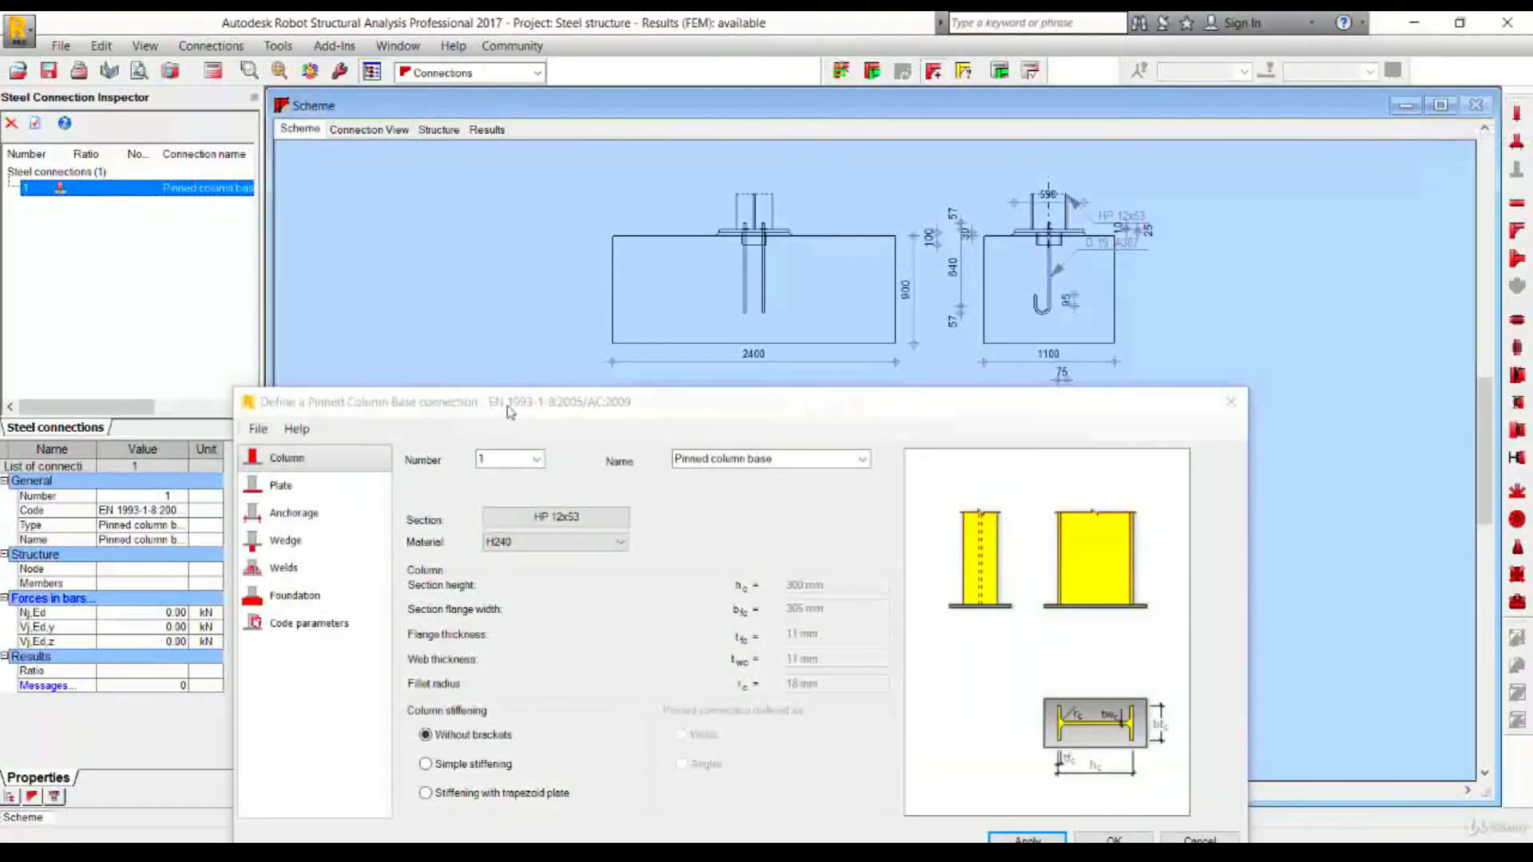
{"action": "left_click_drag", "start_coordinate": [511, 411], "coordinate": [655, 197]}
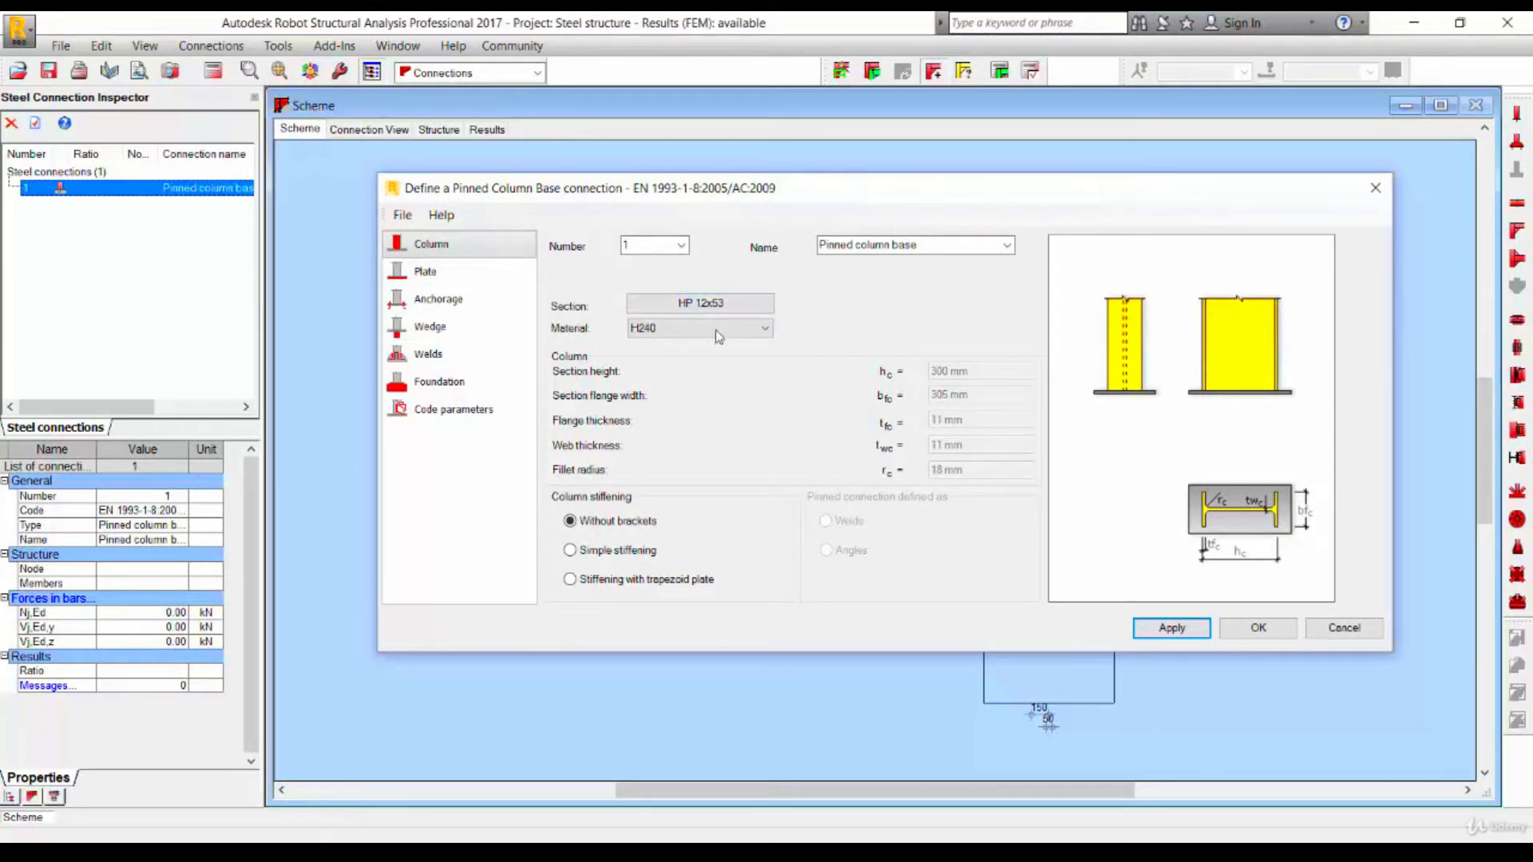
{"action": "left_click", "coordinate": [676, 333]}
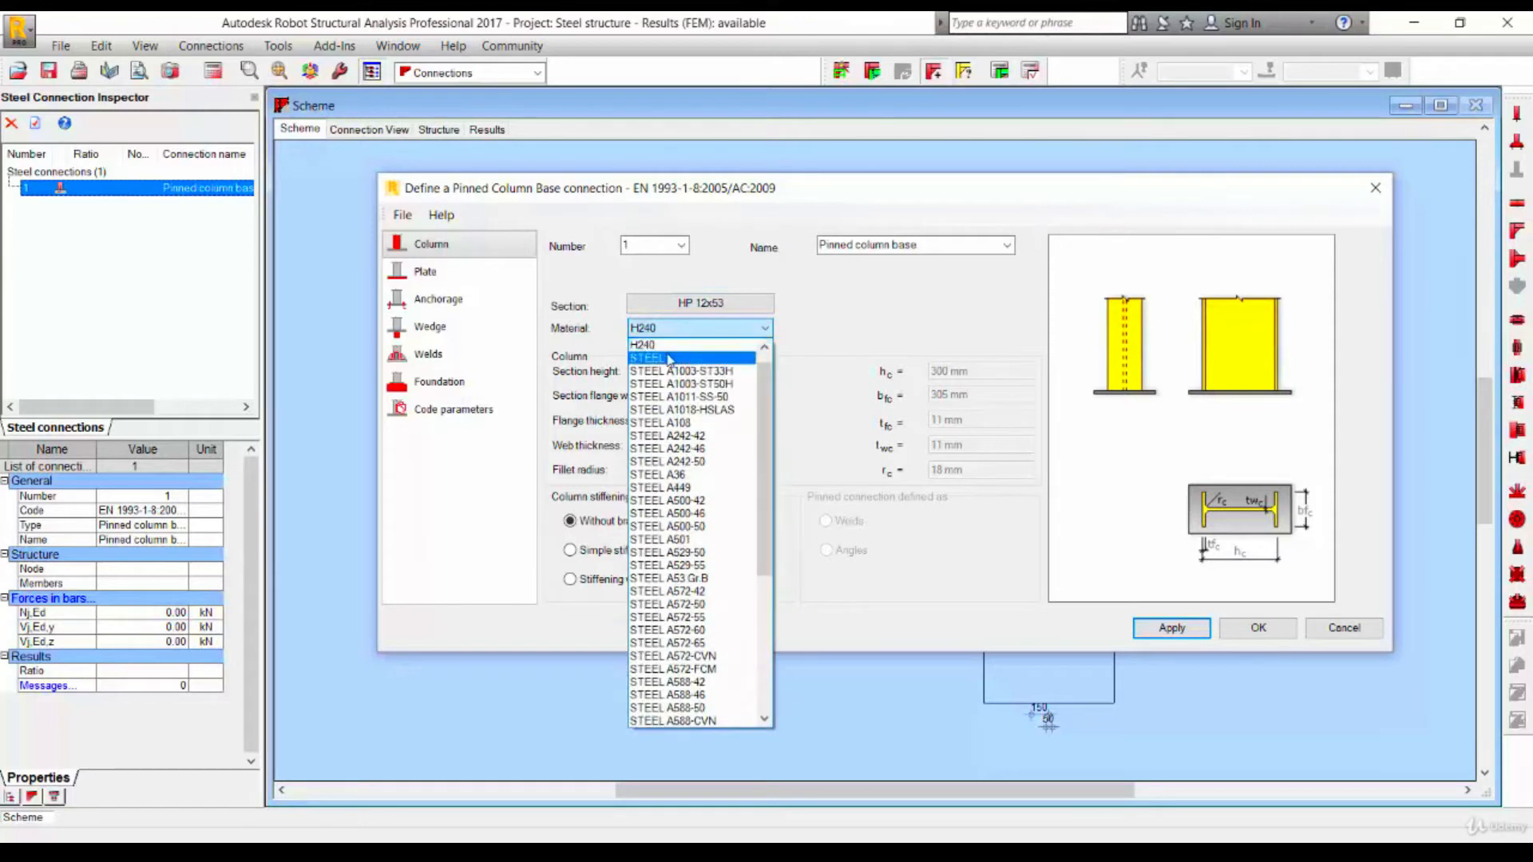
{"action": "left_click", "coordinate": [675, 358]}
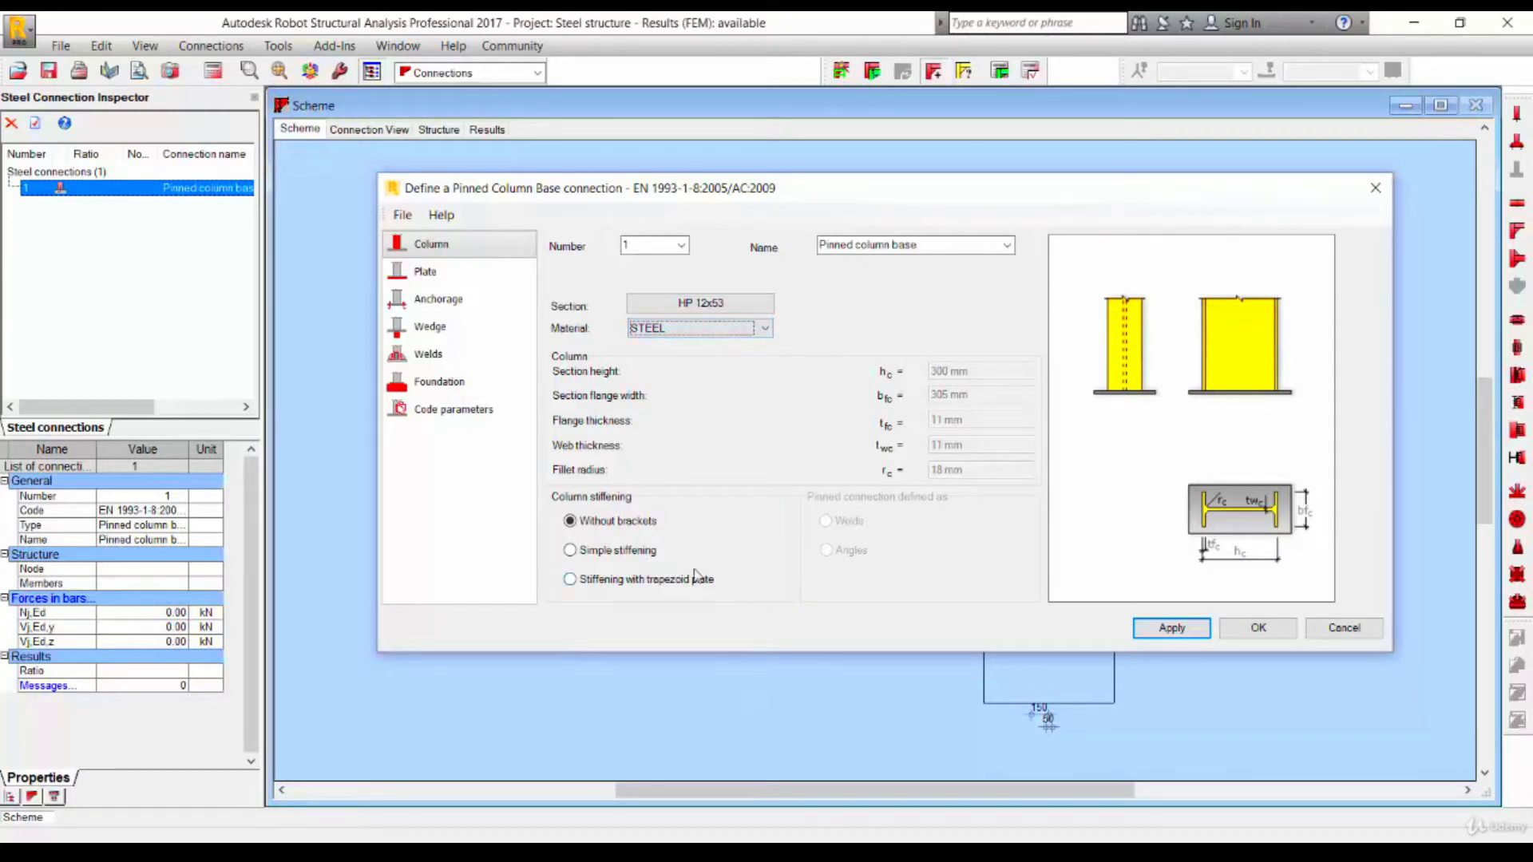
{"action": "left_click", "coordinate": [622, 553]}
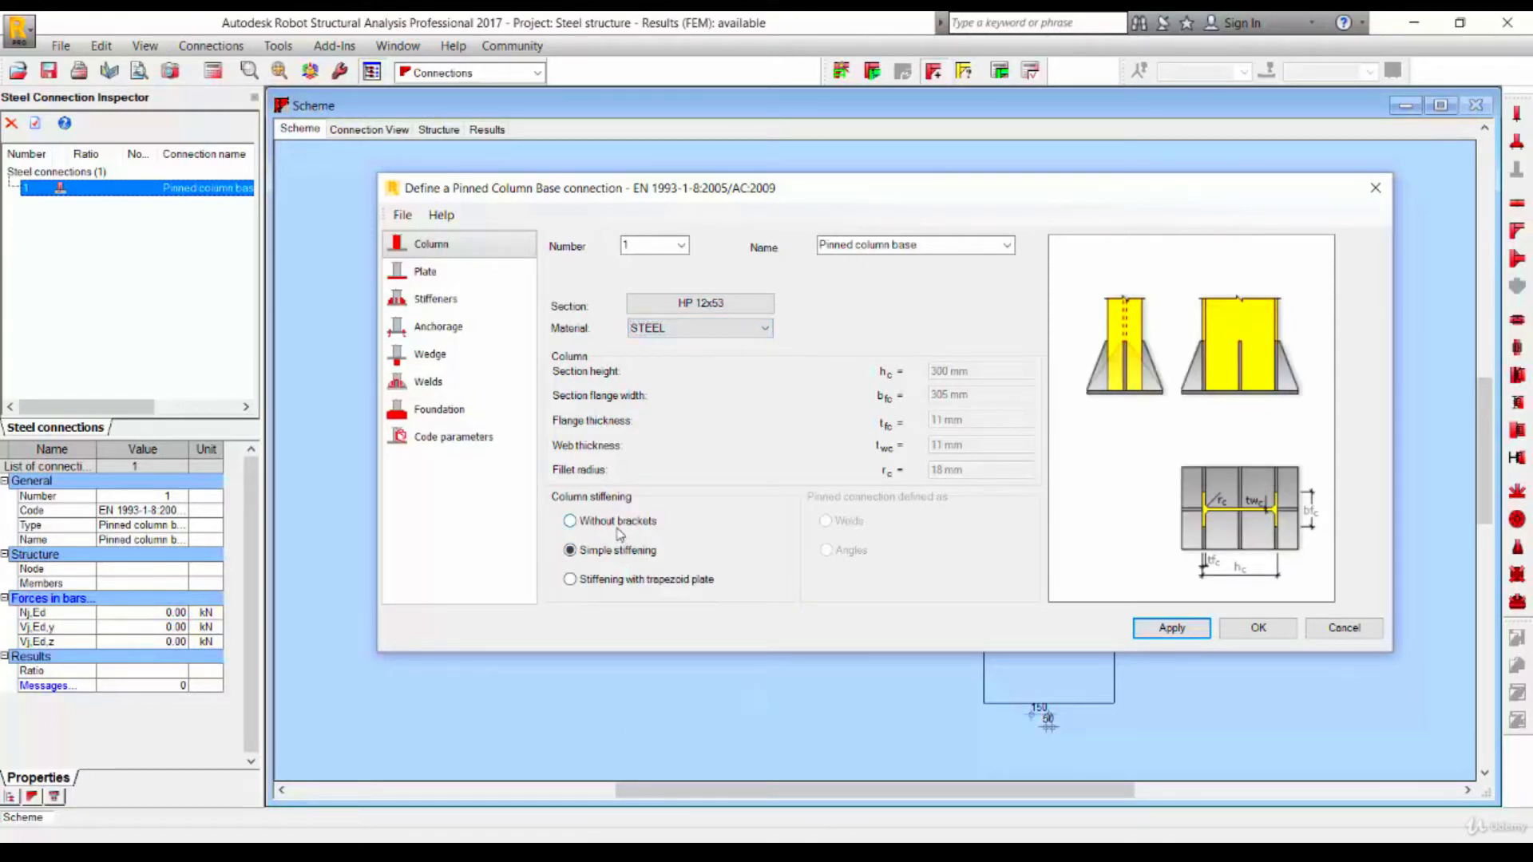
{"action": "left_click", "coordinate": [607, 524]}
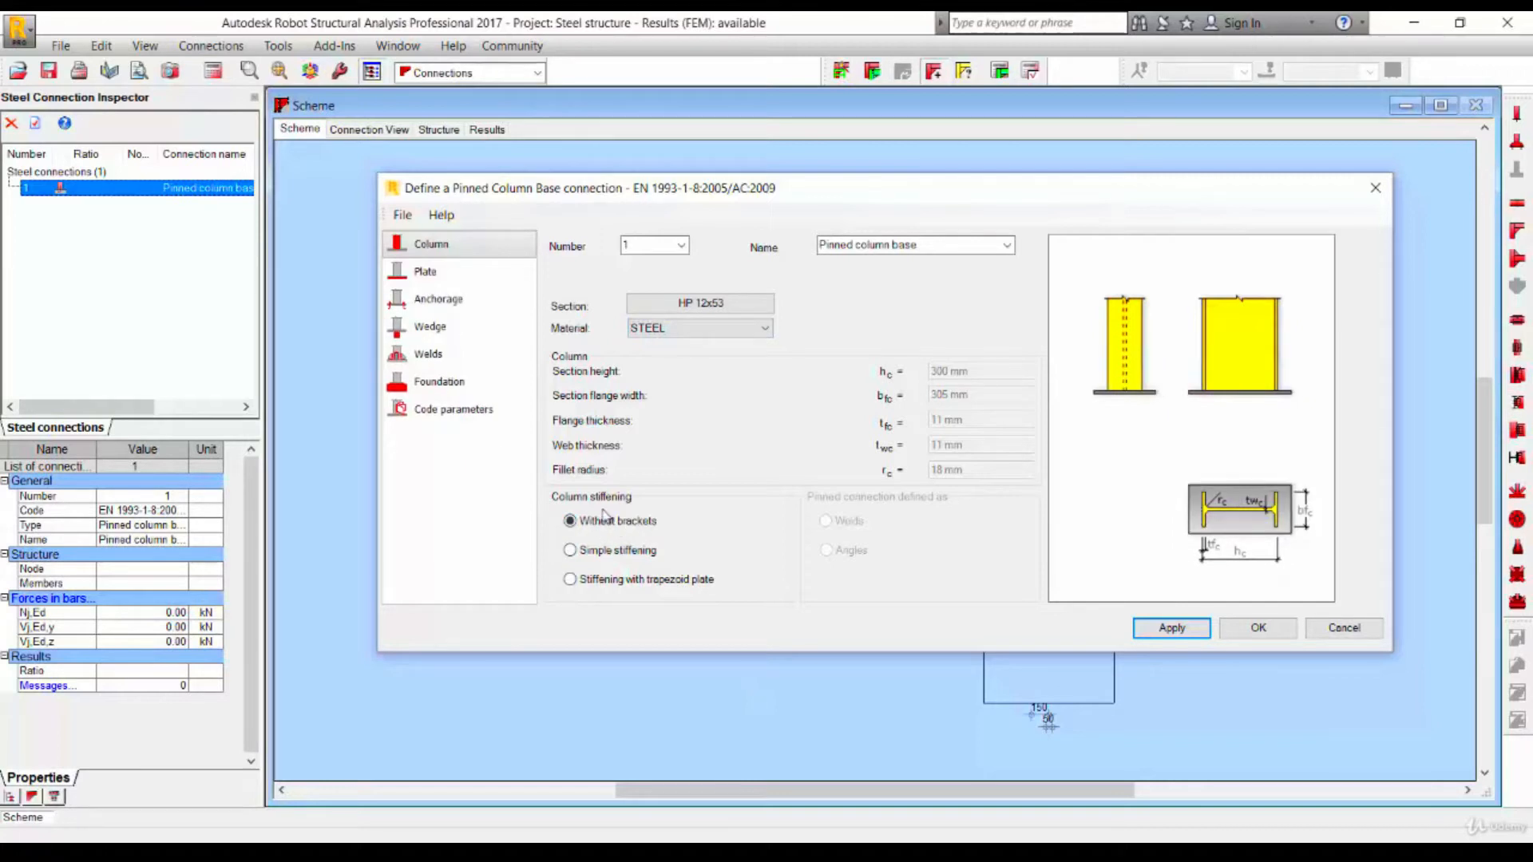
{"action": "left_click", "coordinate": [643, 581]}
{"action": "left_click", "coordinate": [622, 551]}
{"action": "left_click", "coordinate": [623, 523]}
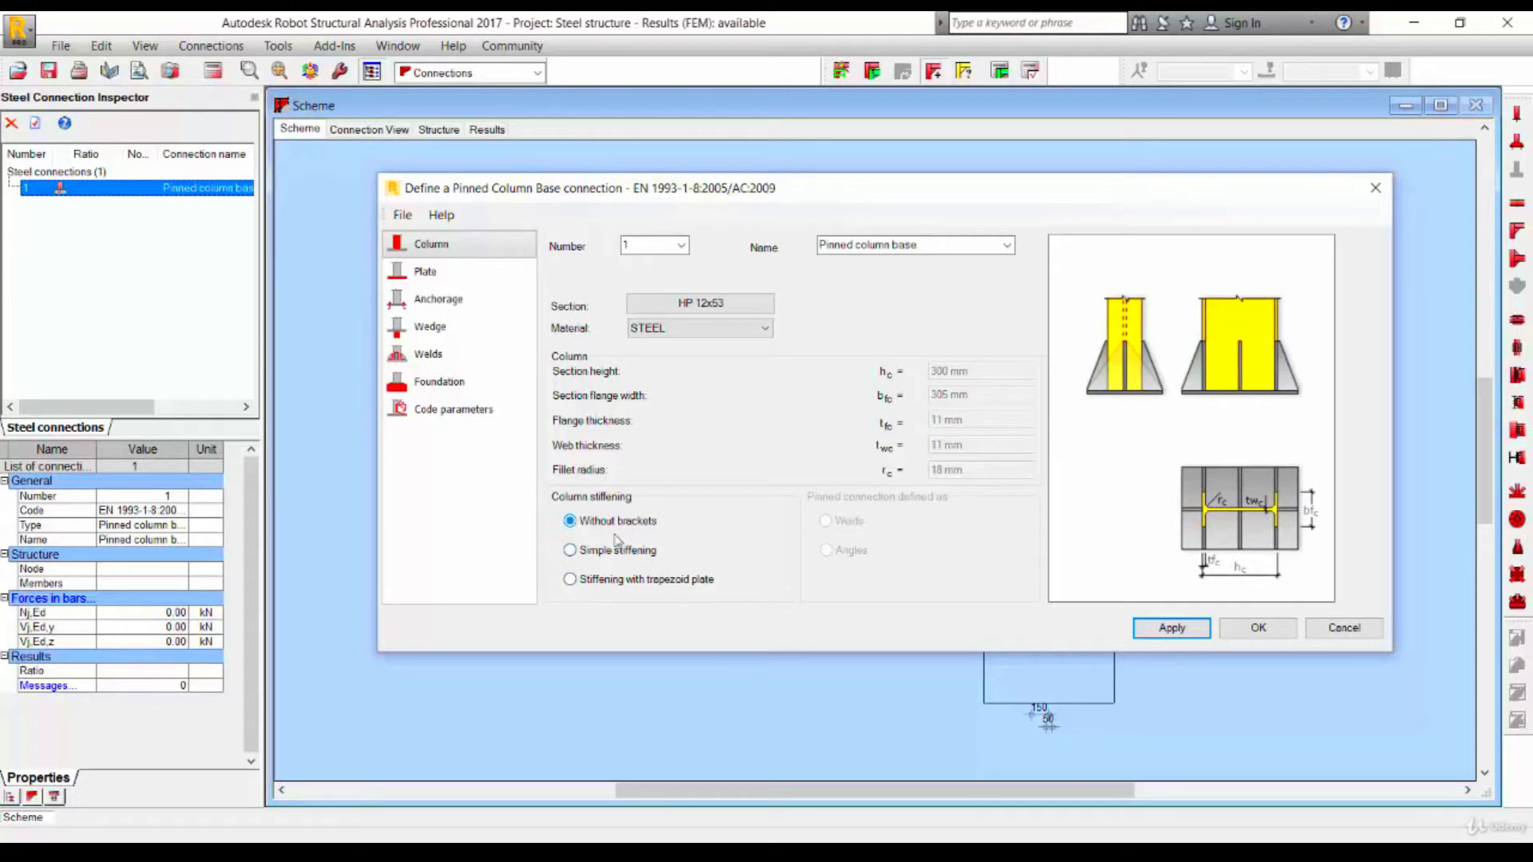
{"action": "left_click", "coordinate": [623, 551]}
{"action": "left_click", "coordinate": [623, 522]}
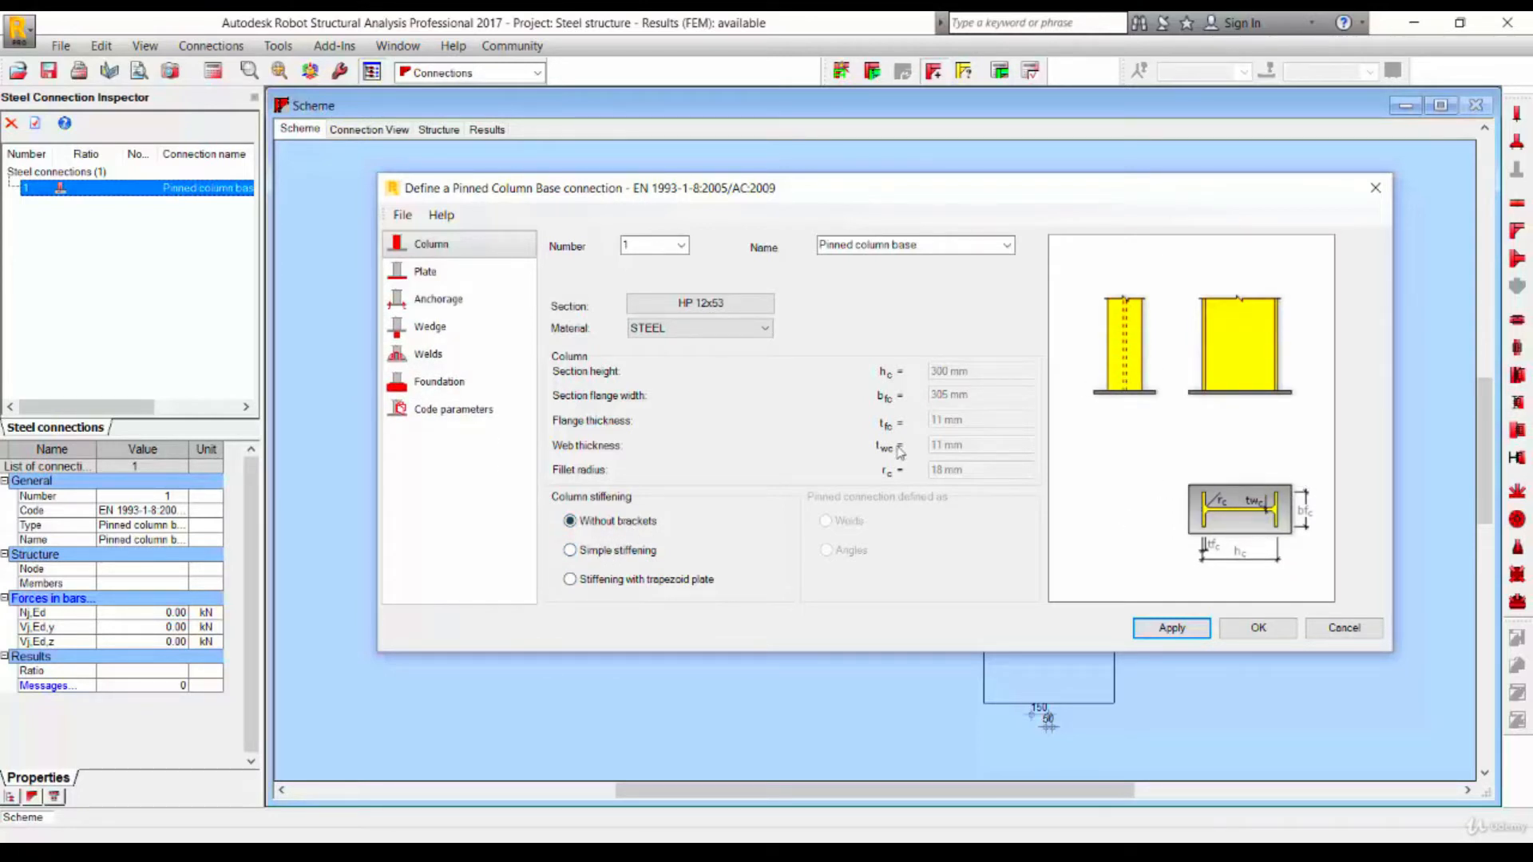
- Set the base plate material to STEEL
{"action": "left_click", "coordinate": [506, 273]}
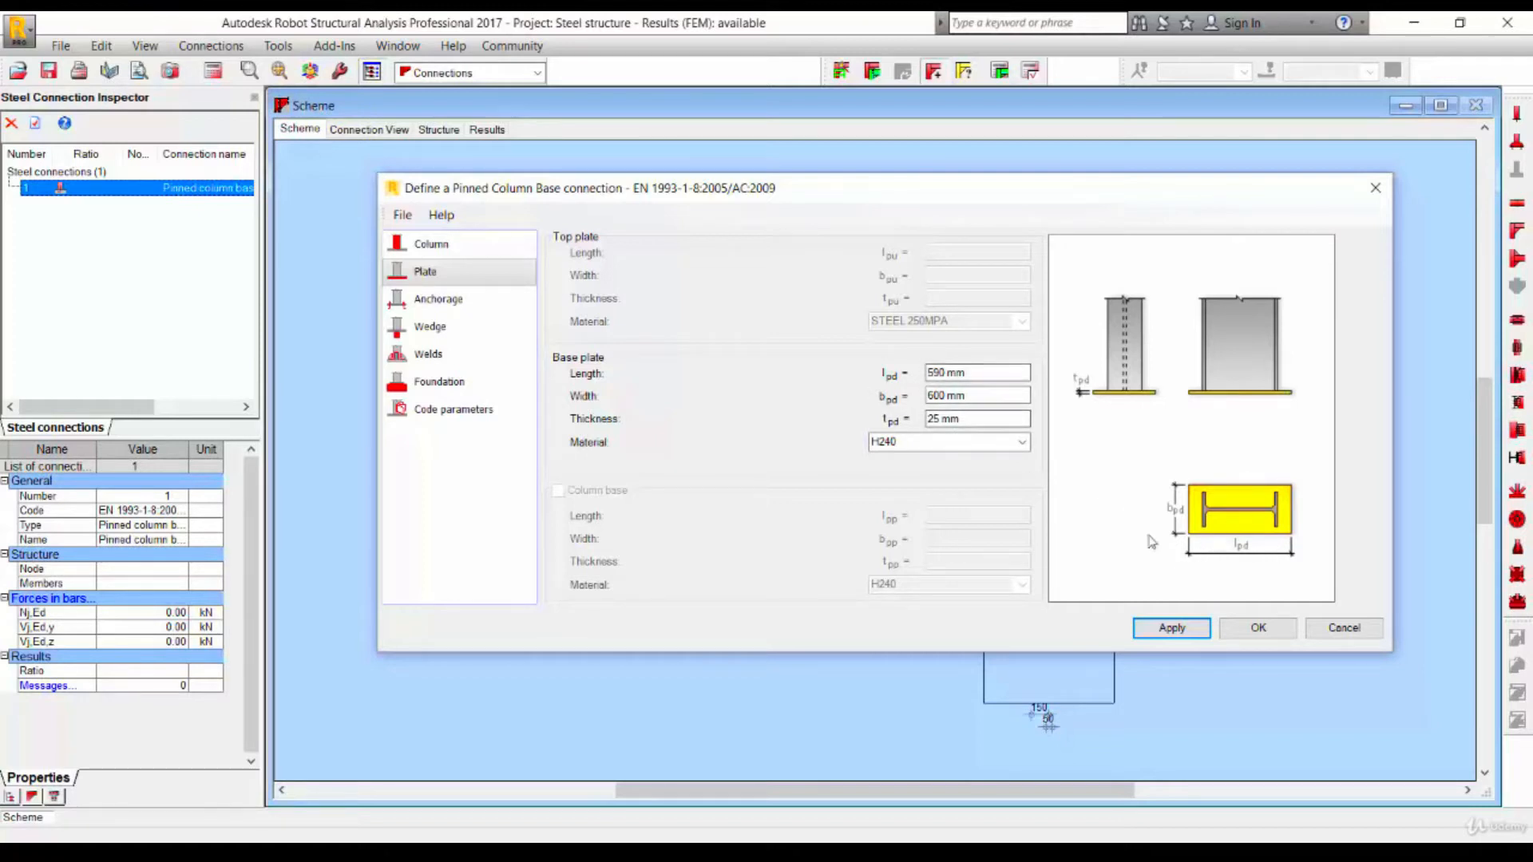
{"action": "left_click", "coordinate": [1024, 441]}
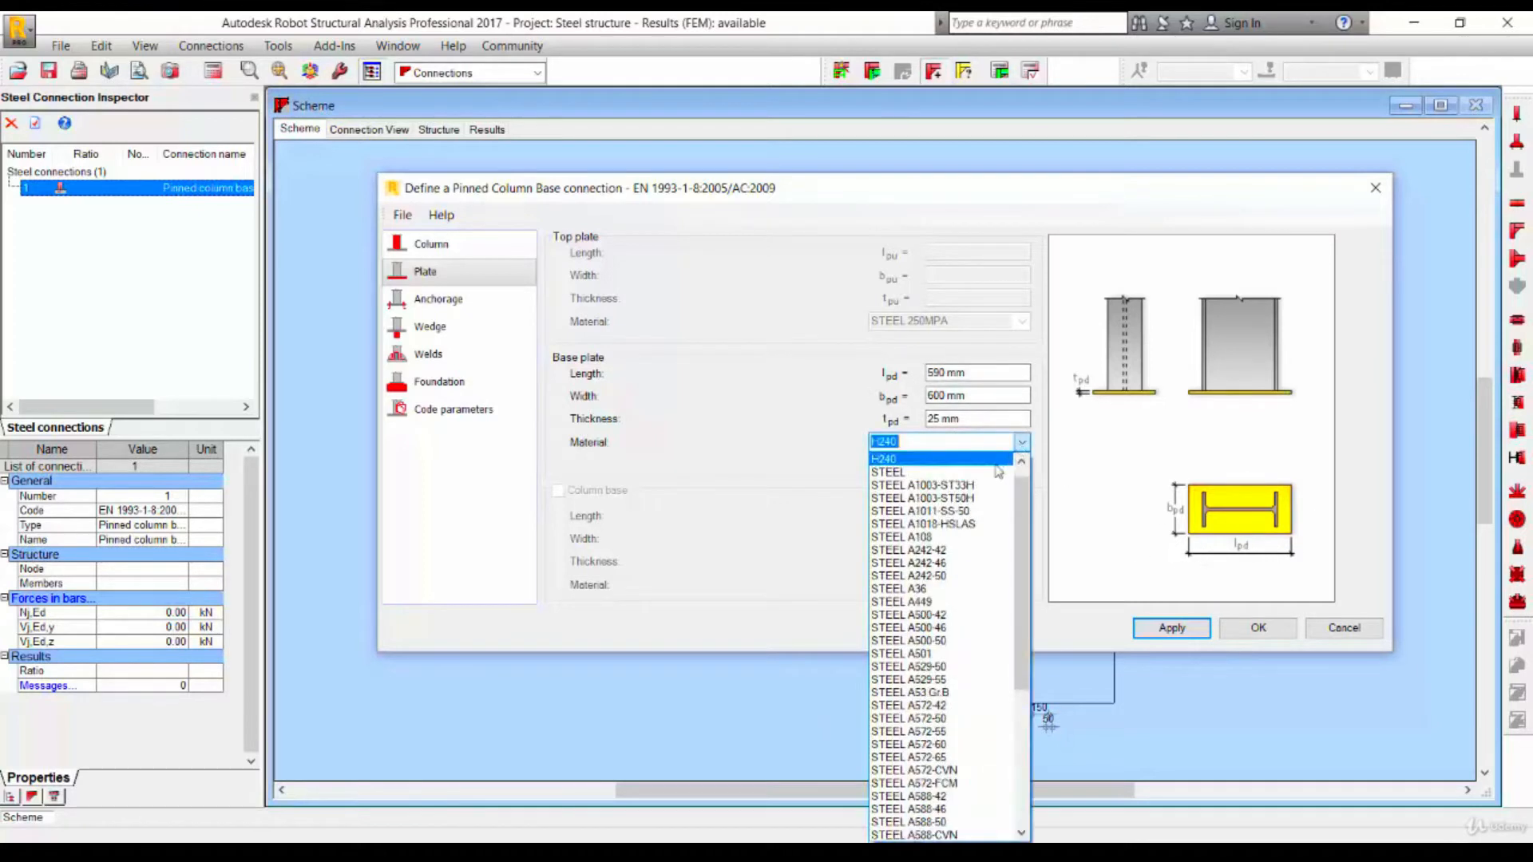
{"action": "left_click", "coordinate": [950, 478]}
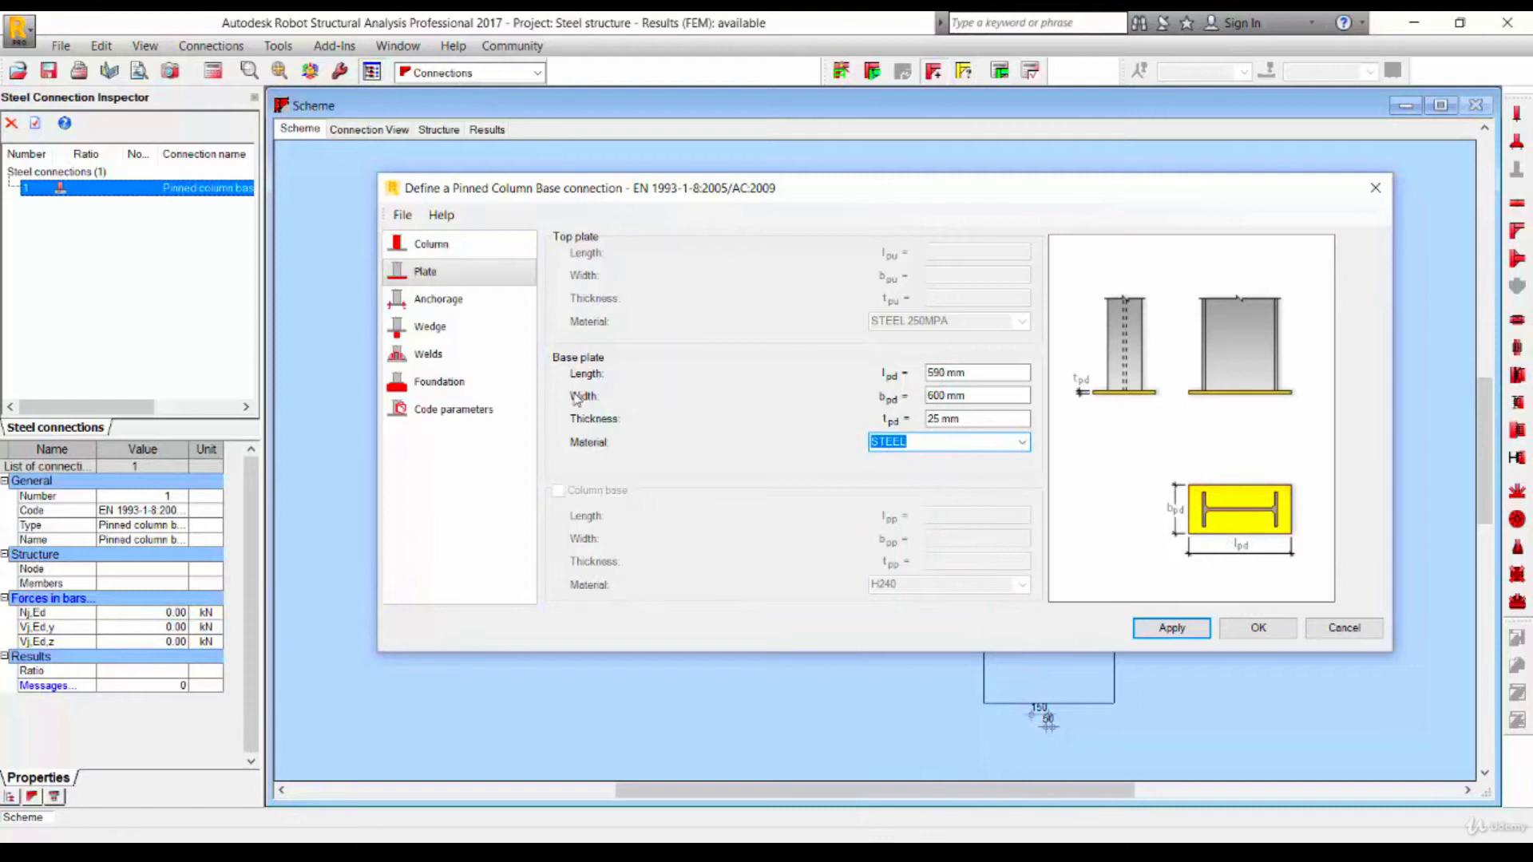
- Set the foundation block length and width to 1500 mm and its height to 700 mm
{"action": "left_click", "coordinate": [441, 301]}
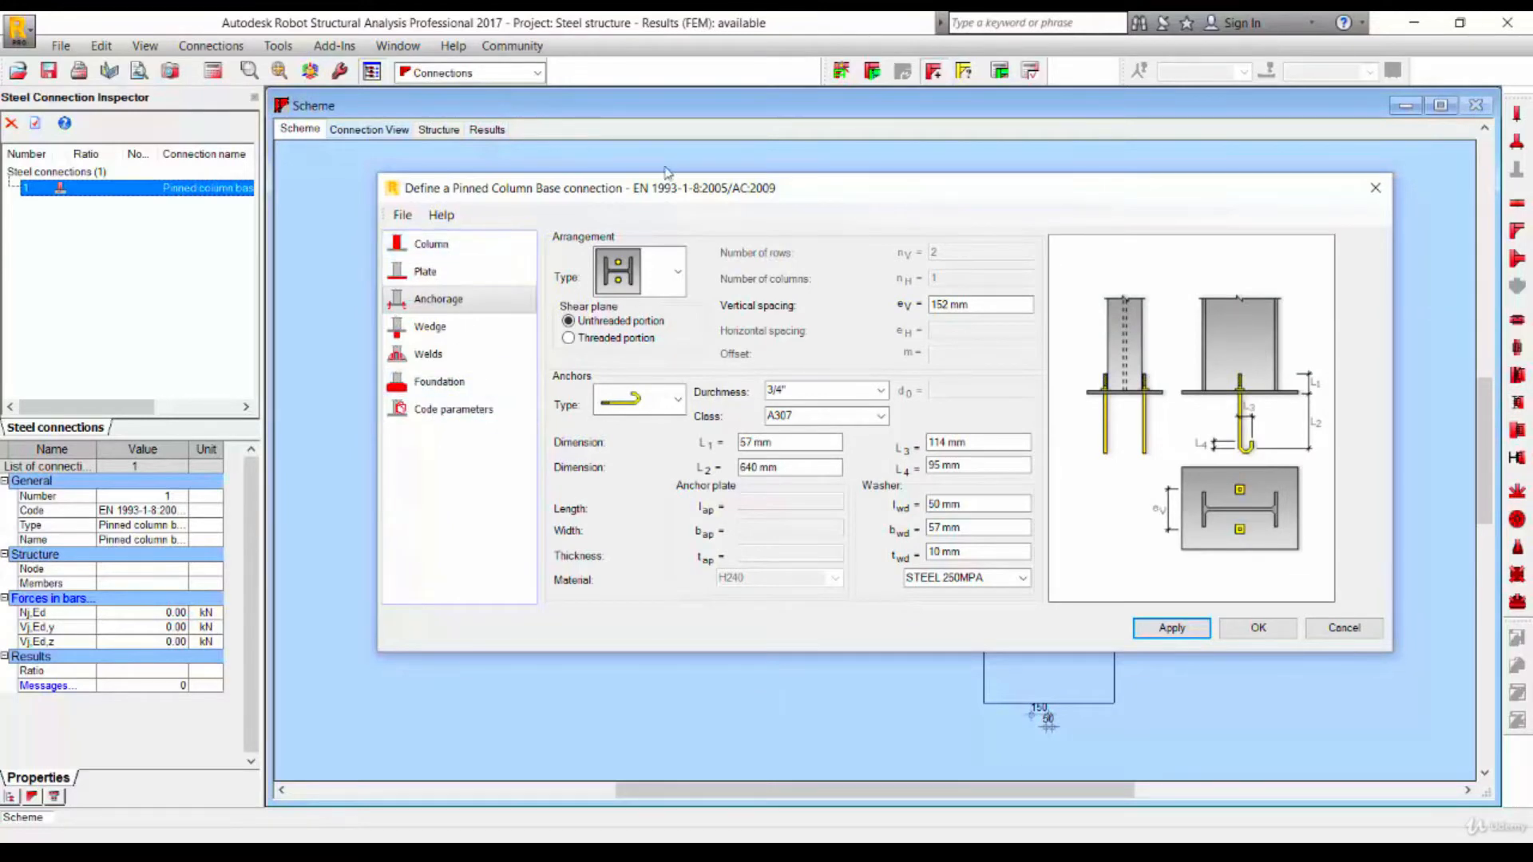
{"action": "mouse_move", "coordinate": [734, 193]}
{"action": "left_mouse_down"}
{"action": "mouse_move", "coordinate": [700, 537]}
{"action": "mouse_move", "coordinate": [713, 544]}
{"action": "left_mouse_up"}
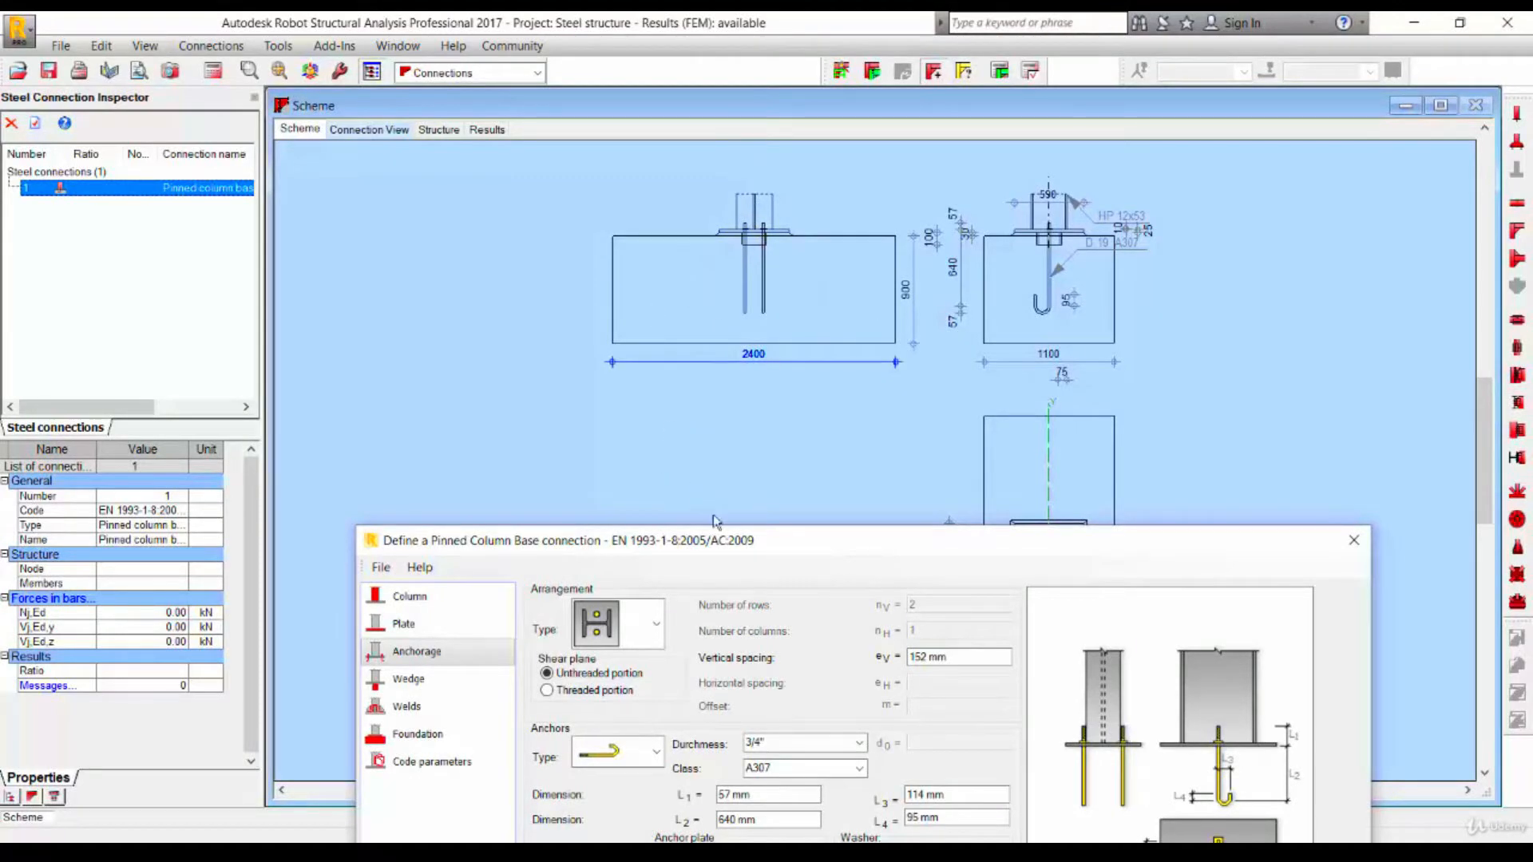
{"action": "left_click_drag", "start_coordinate": [735, 539], "coordinate": [749, 83]}
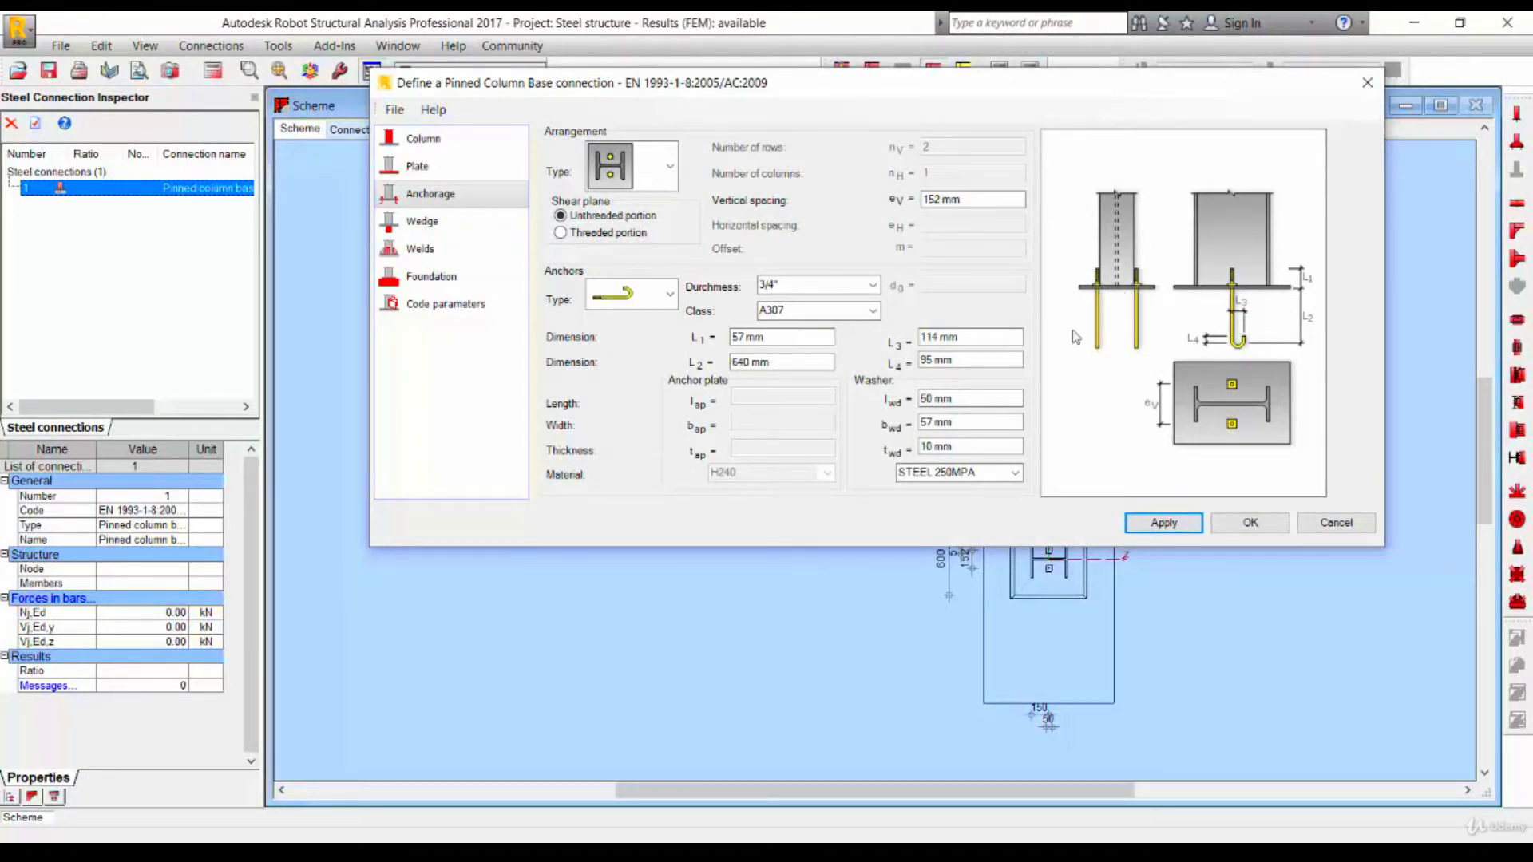
{"action": "left_click", "coordinate": [436, 278]}
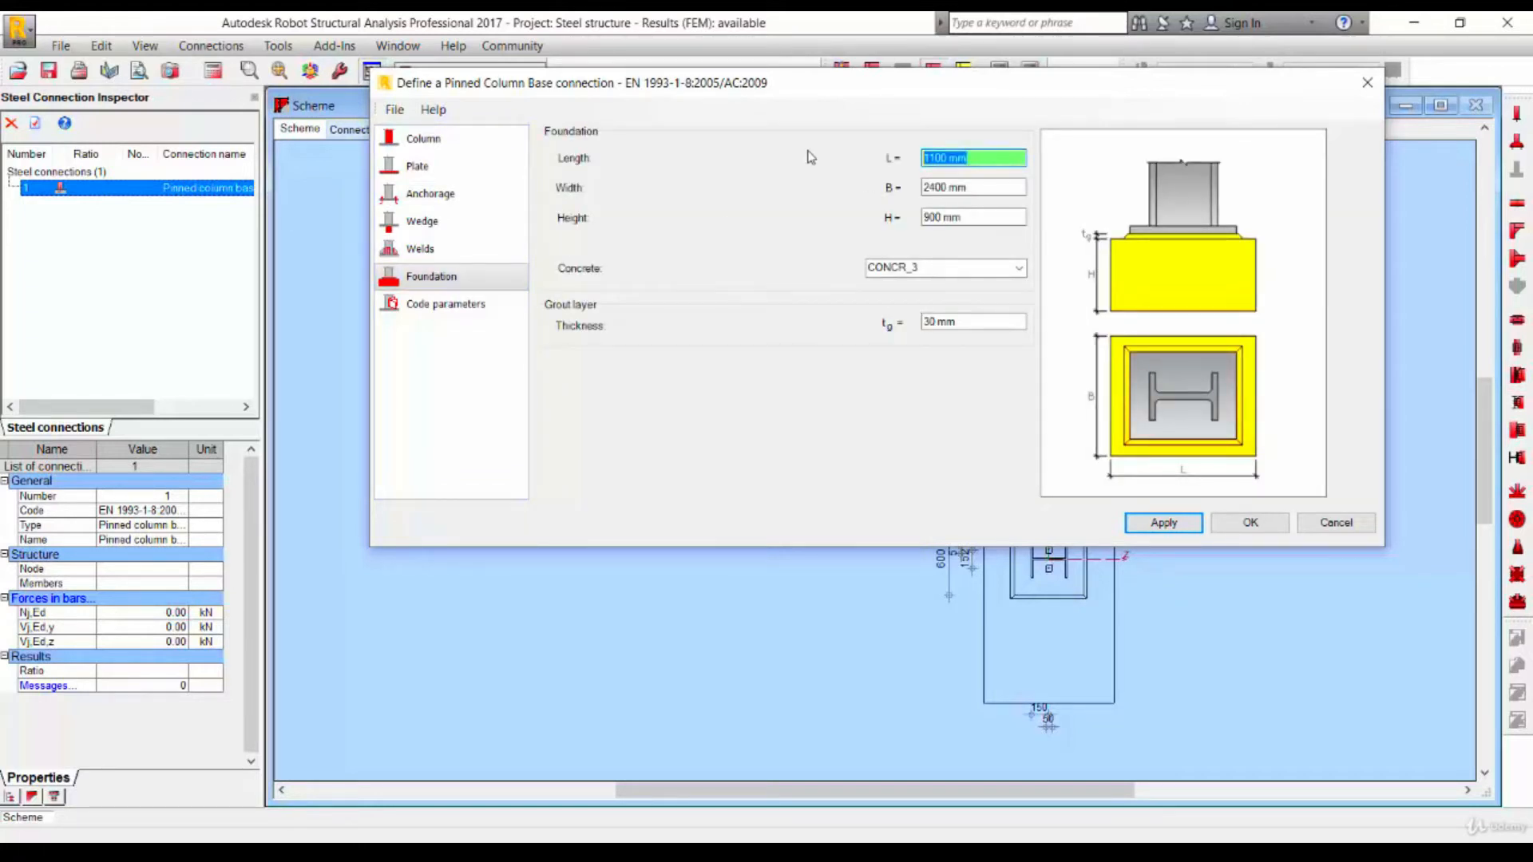
{"action": "type", "text": "1500"}
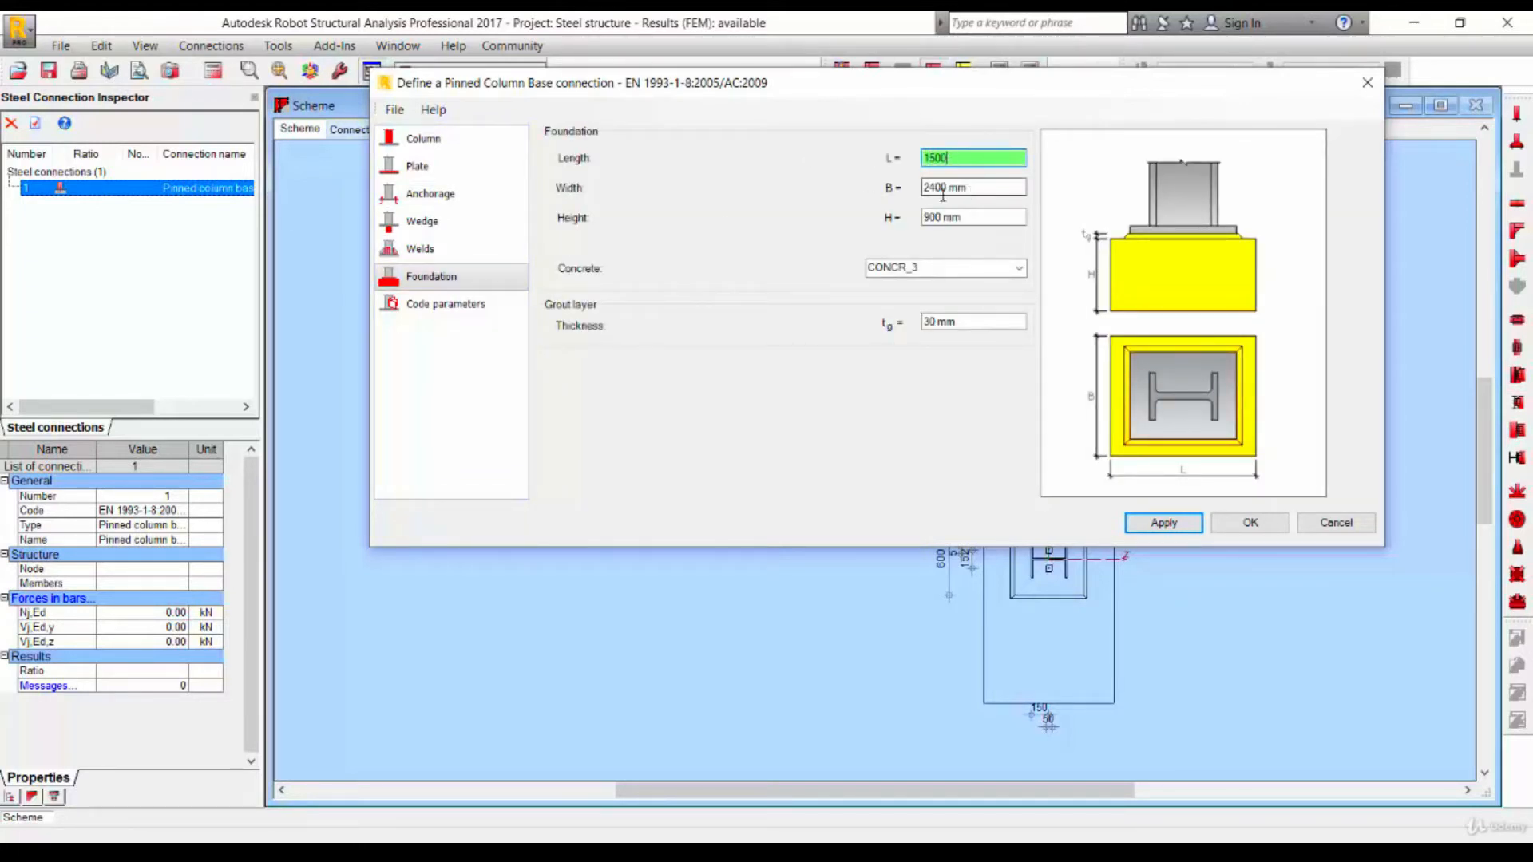
{"action": "key", "text": "Tab"}
{"action": "type", "text": "1500"}
{"action": "key", "text": "Tab"}
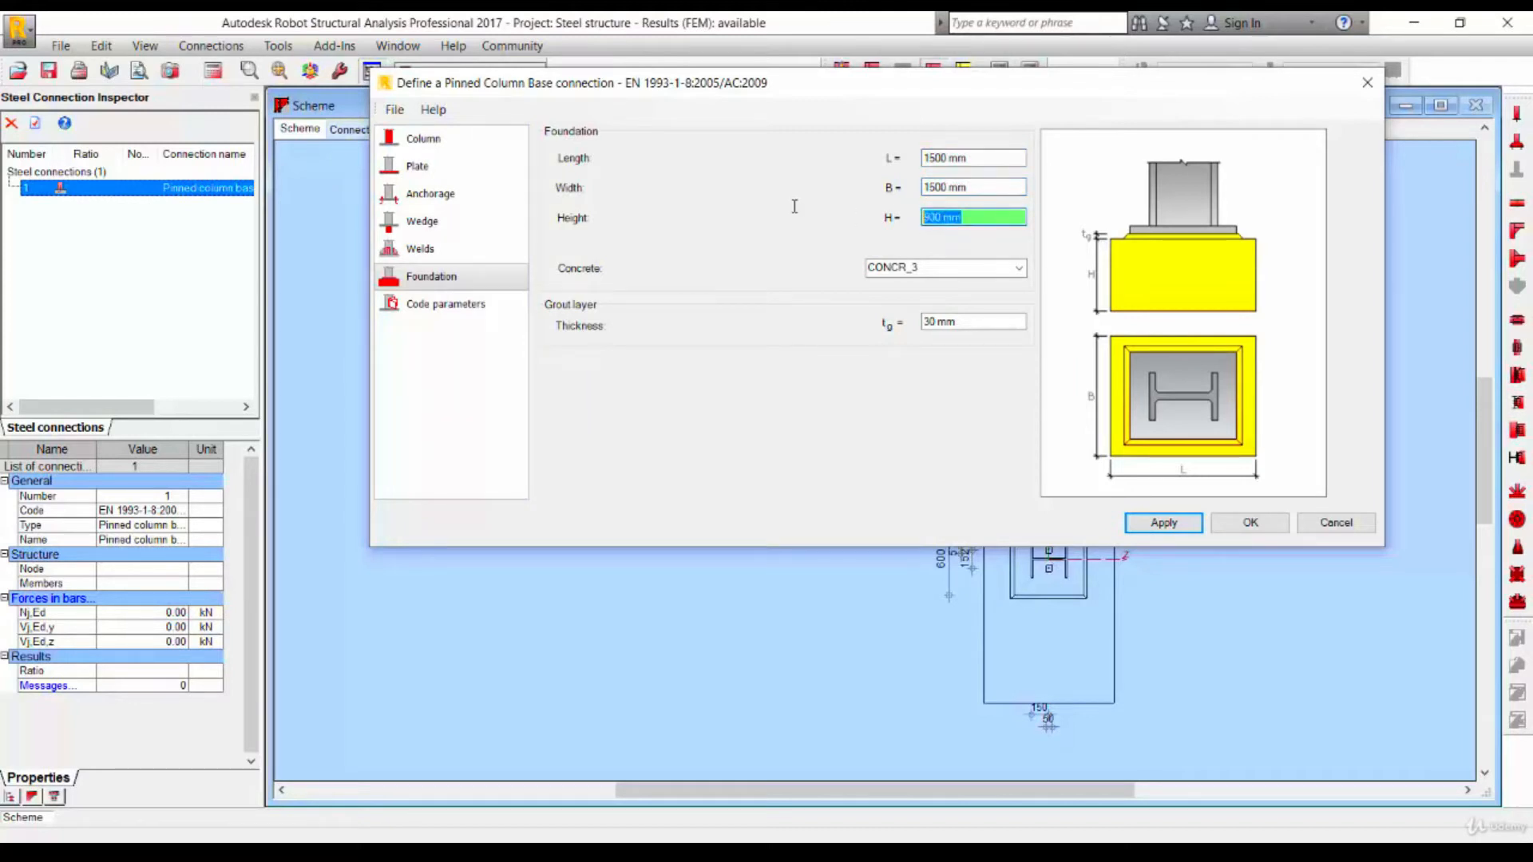
{"action": "type", "text": "750"}
- Review the anchorage, wedge, welds, foundation and code parameter pages of the connection definition
{"action": "left_click", "coordinate": [468, 199]}
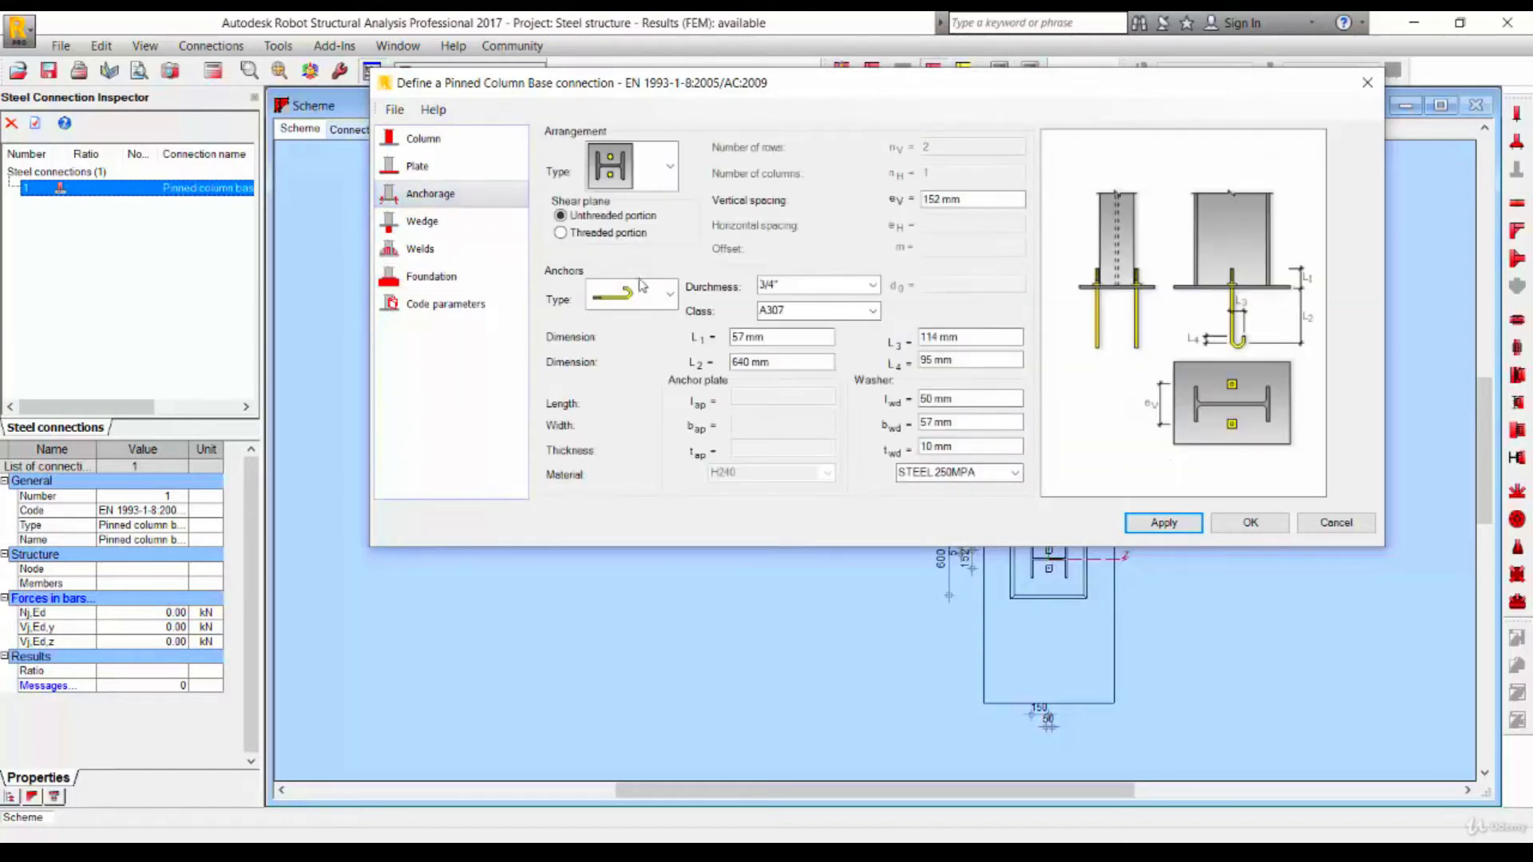
{"action": "left_click", "coordinate": [672, 296]}
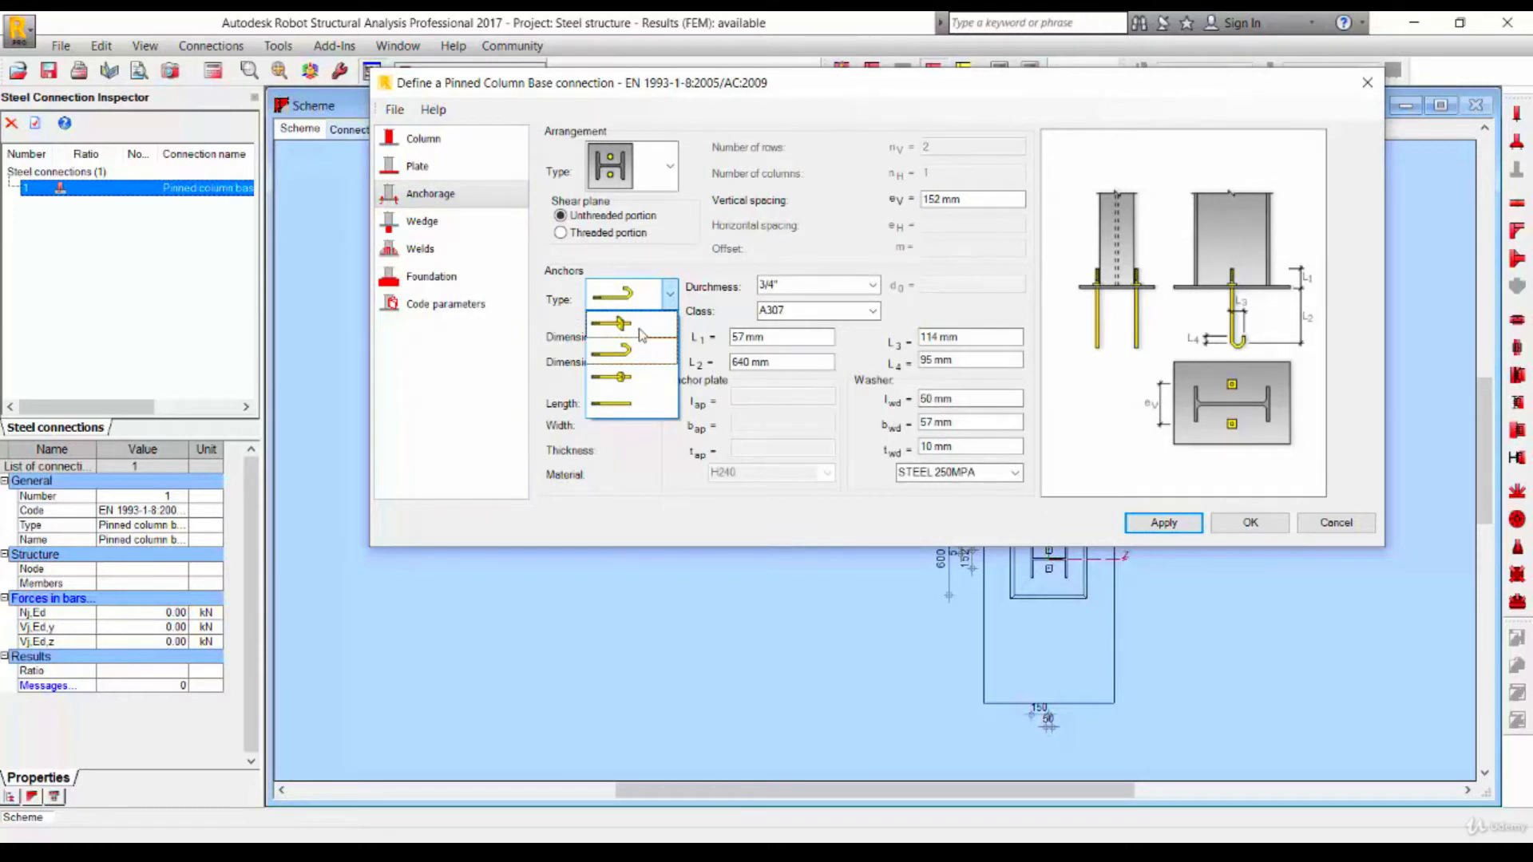
{"action": "left_click", "coordinate": [659, 291]}
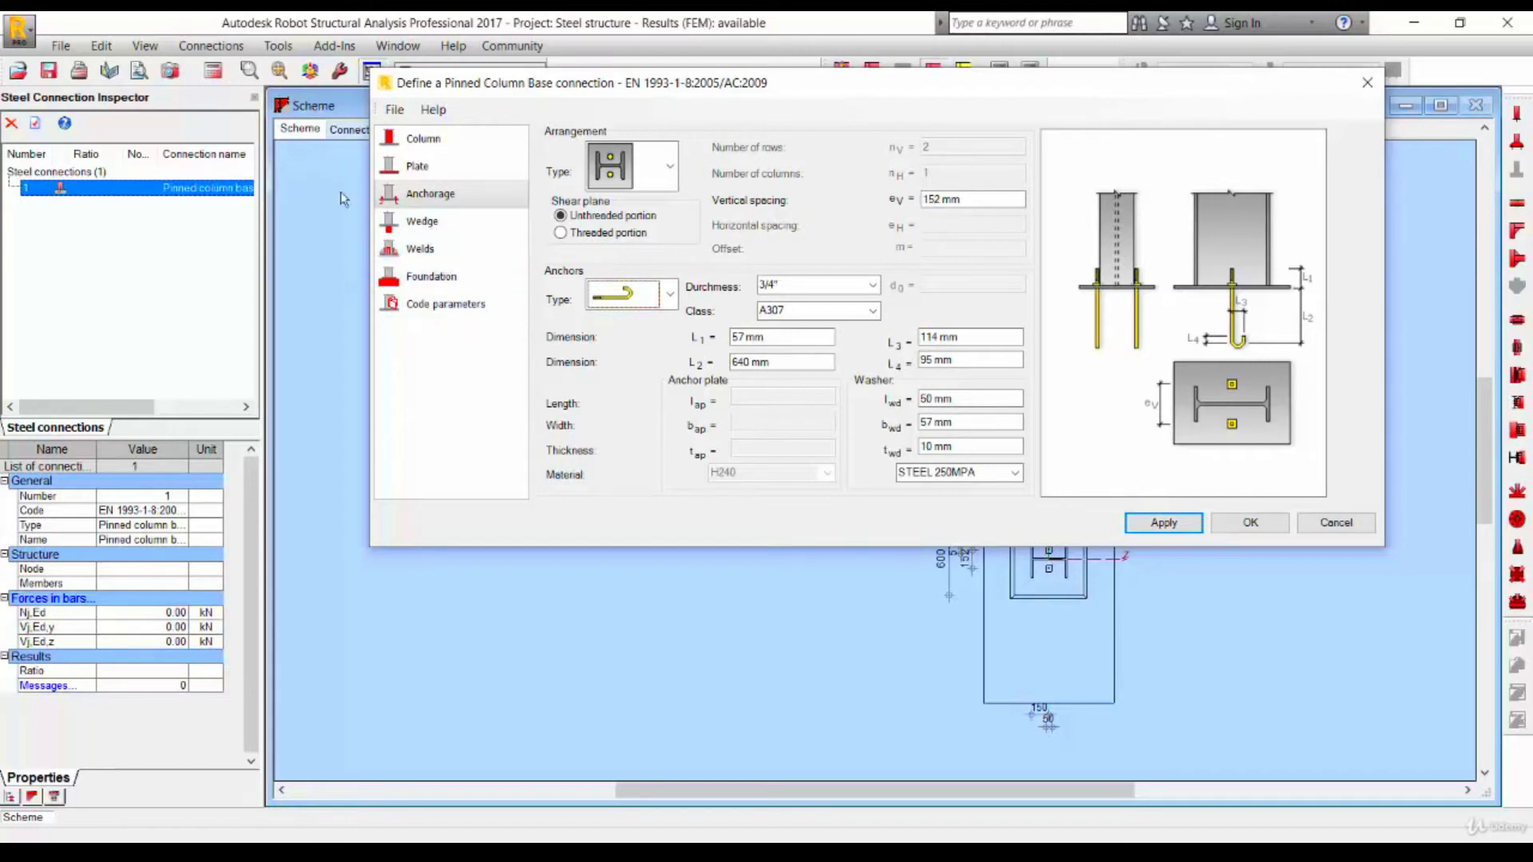
{"action": "left_click", "coordinate": [431, 222]}
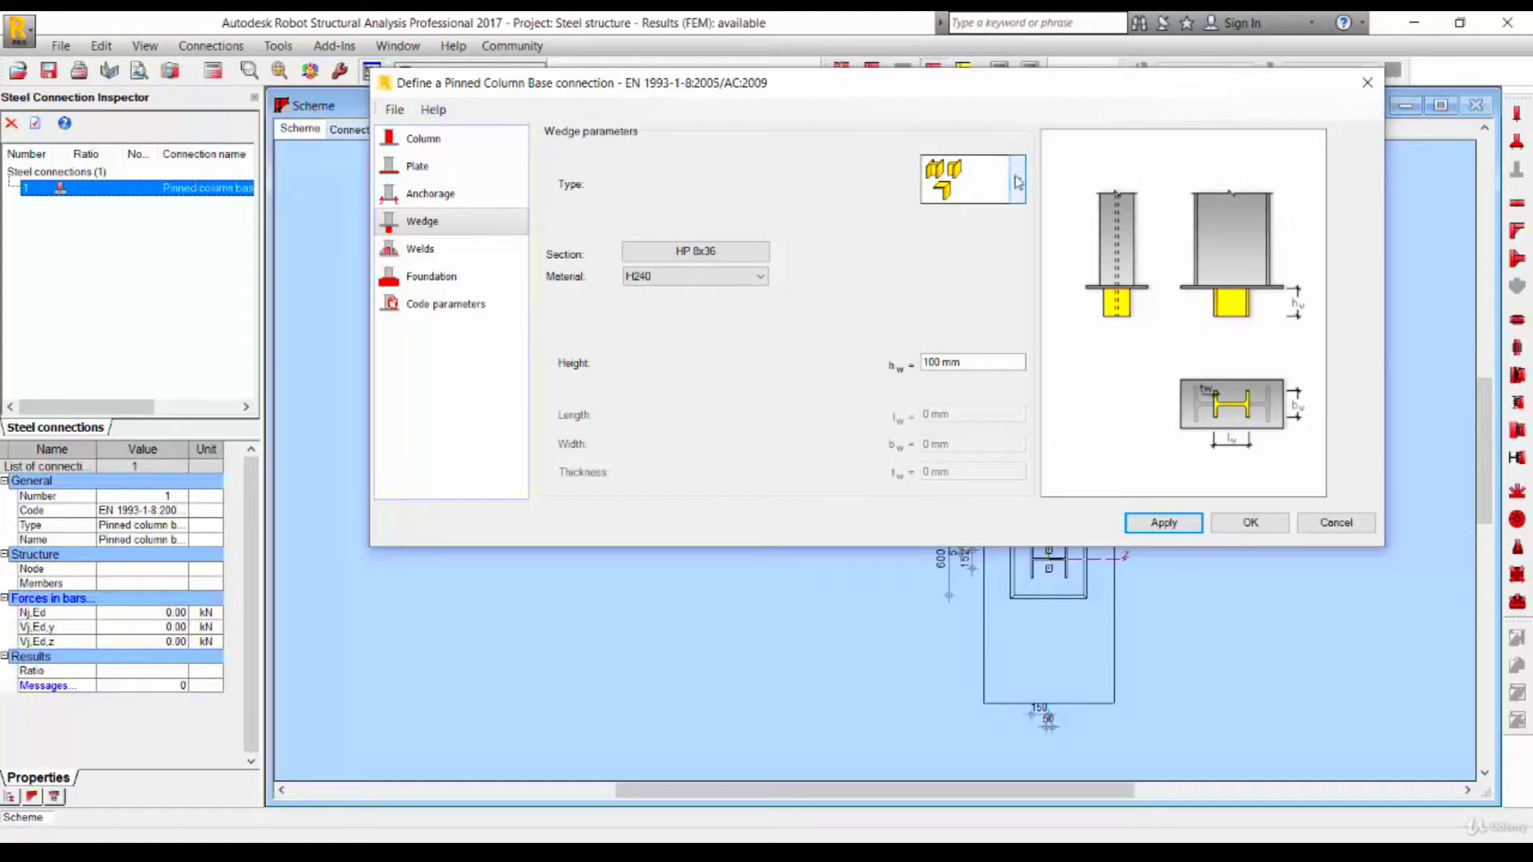
{"action": "left_click", "coordinate": [457, 196]}
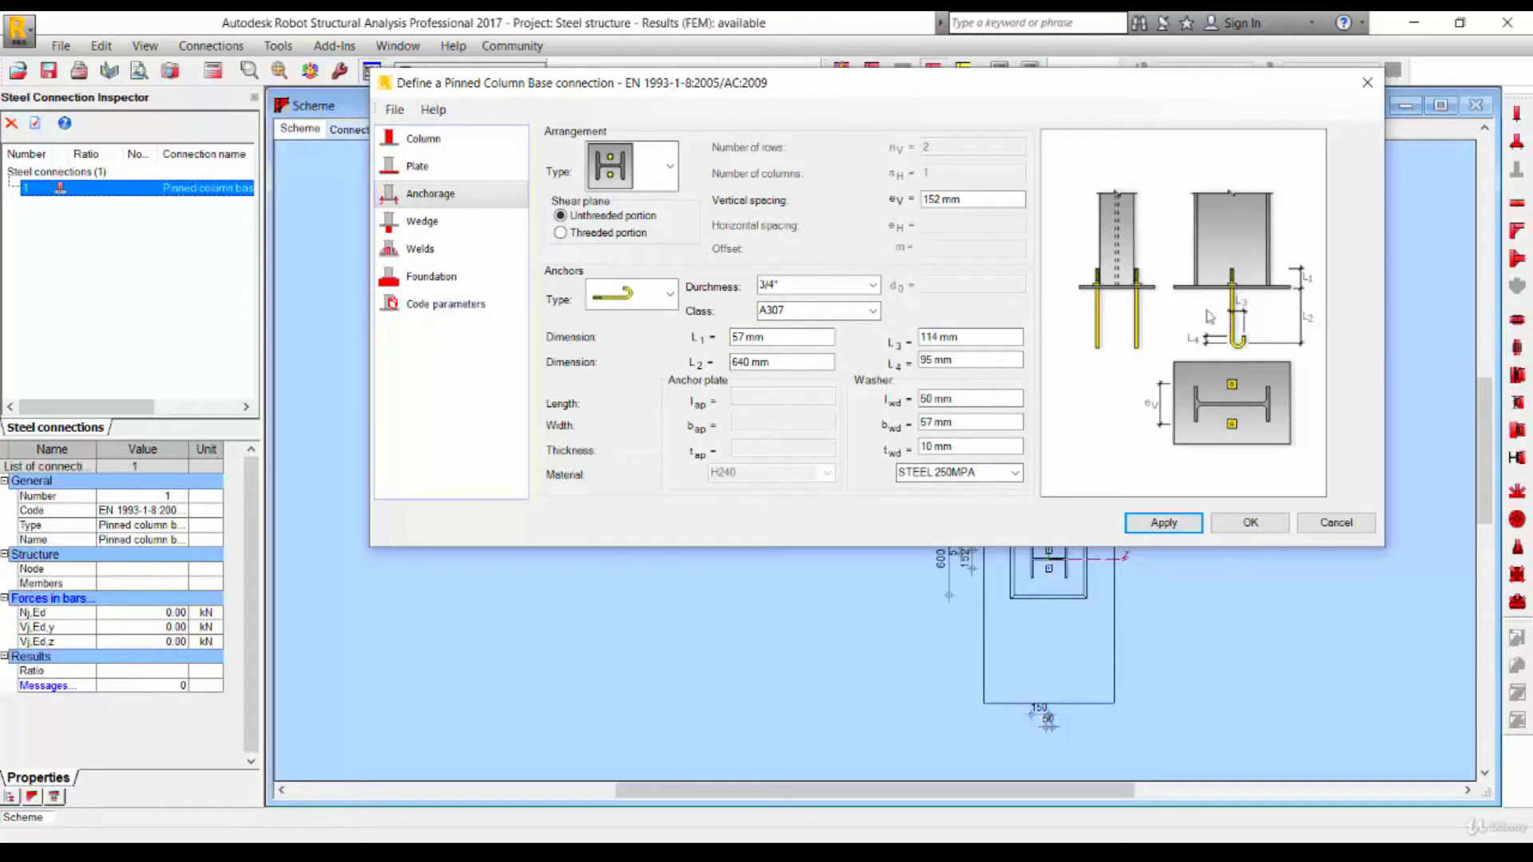
{"action": "left_click", "coordinate": [437, 226]}
{"action": "left_click", "coordinate": [423, 249]}
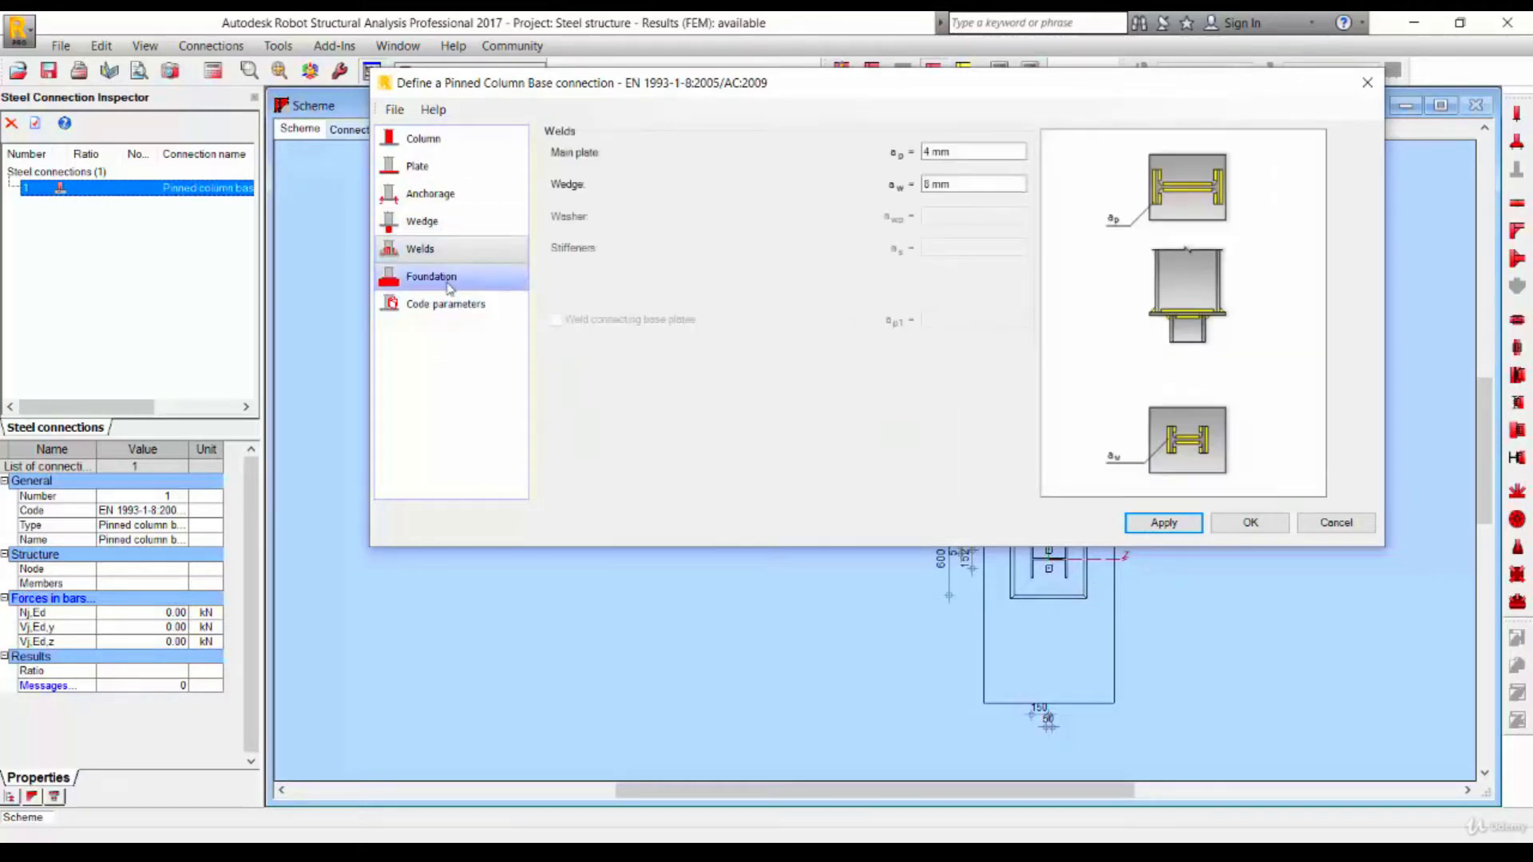
{"action": "left_click", "coordinate": [435, 278]}
{"action": "left_click", "coordinate": [450, 310]}
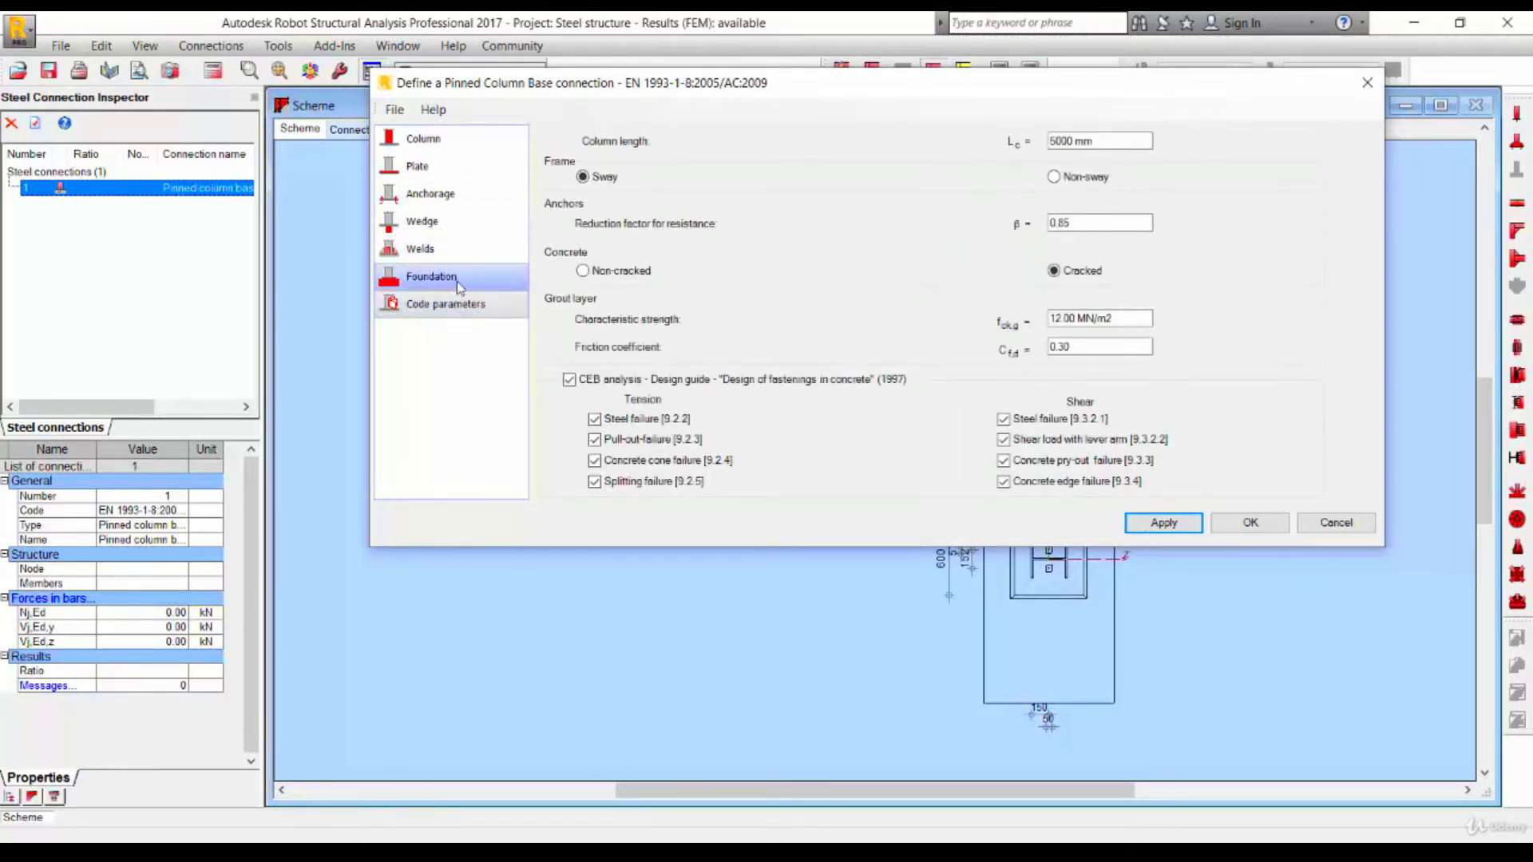
{"action": "left_click", "coordinate": [458, 281]}
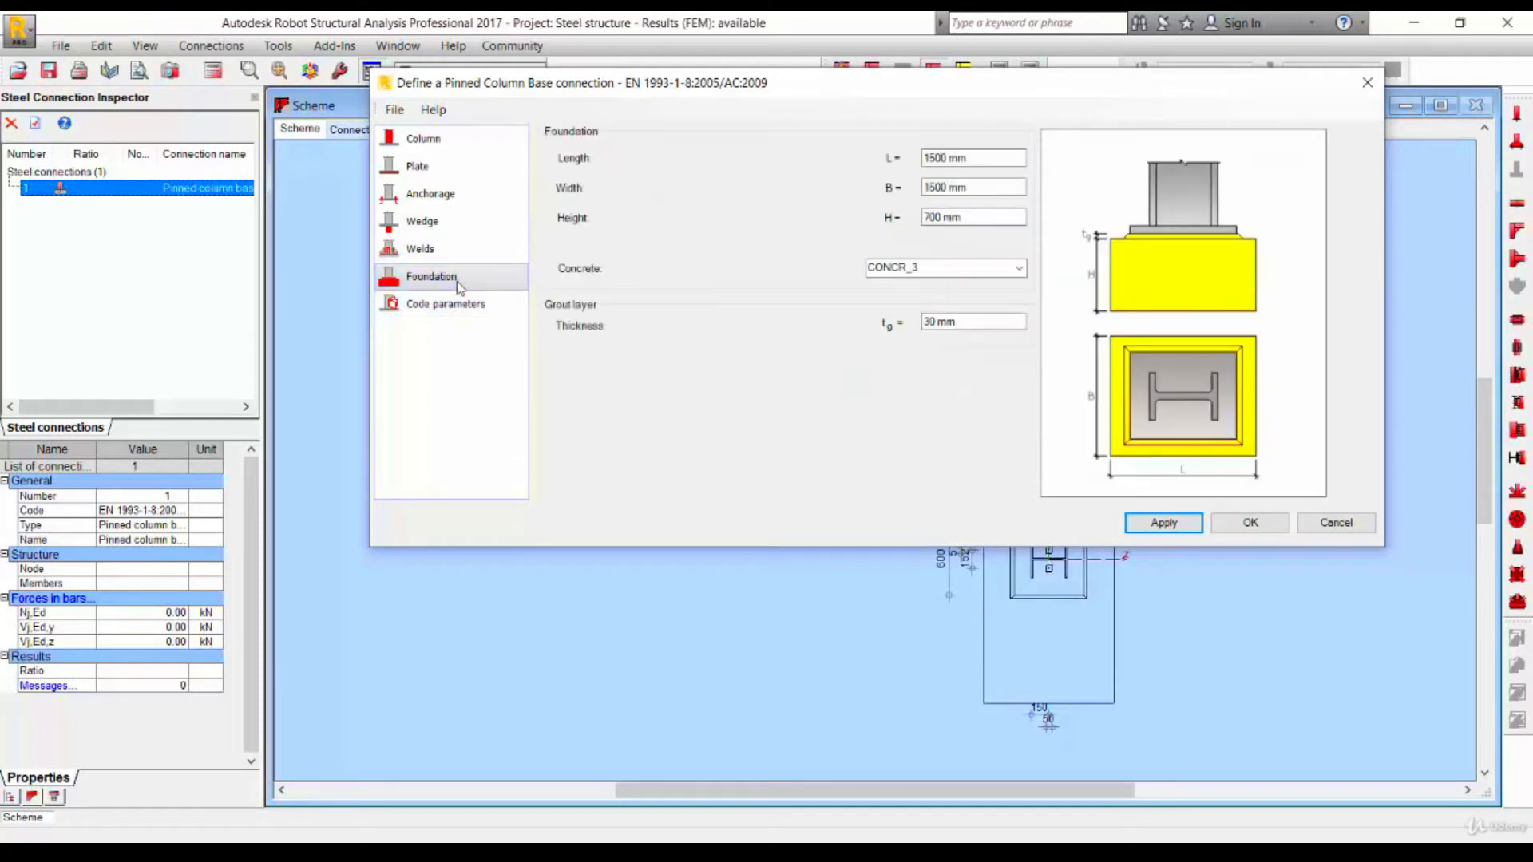
- Apply and confirm the connection definition, then display the 3D connection view
{"action": "left_click", "coordinate": [1159, 525]}
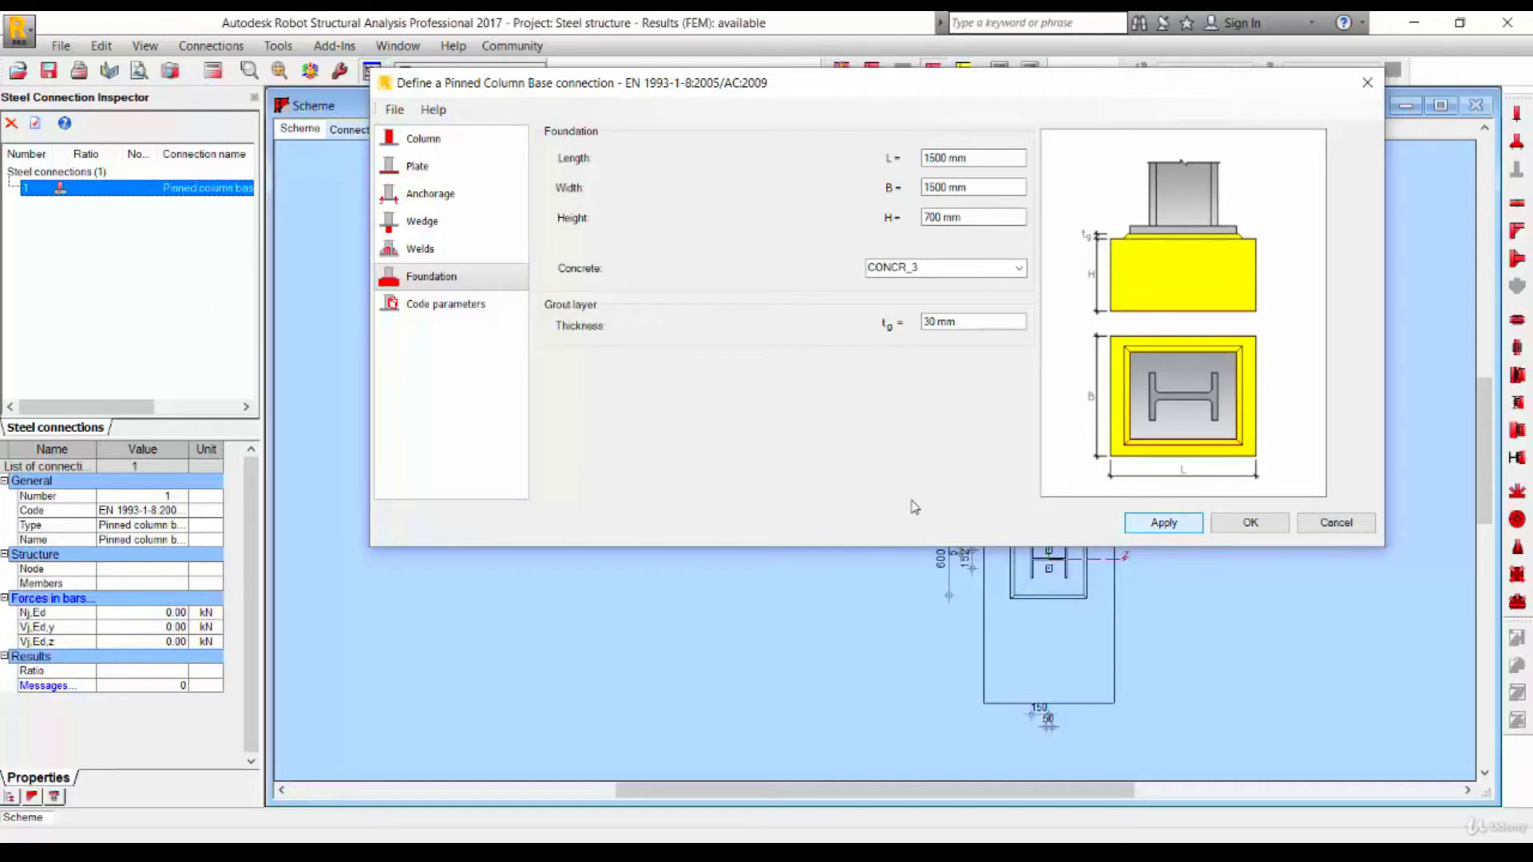
{"action": "left_click", "coordinate": [1247, 524]}
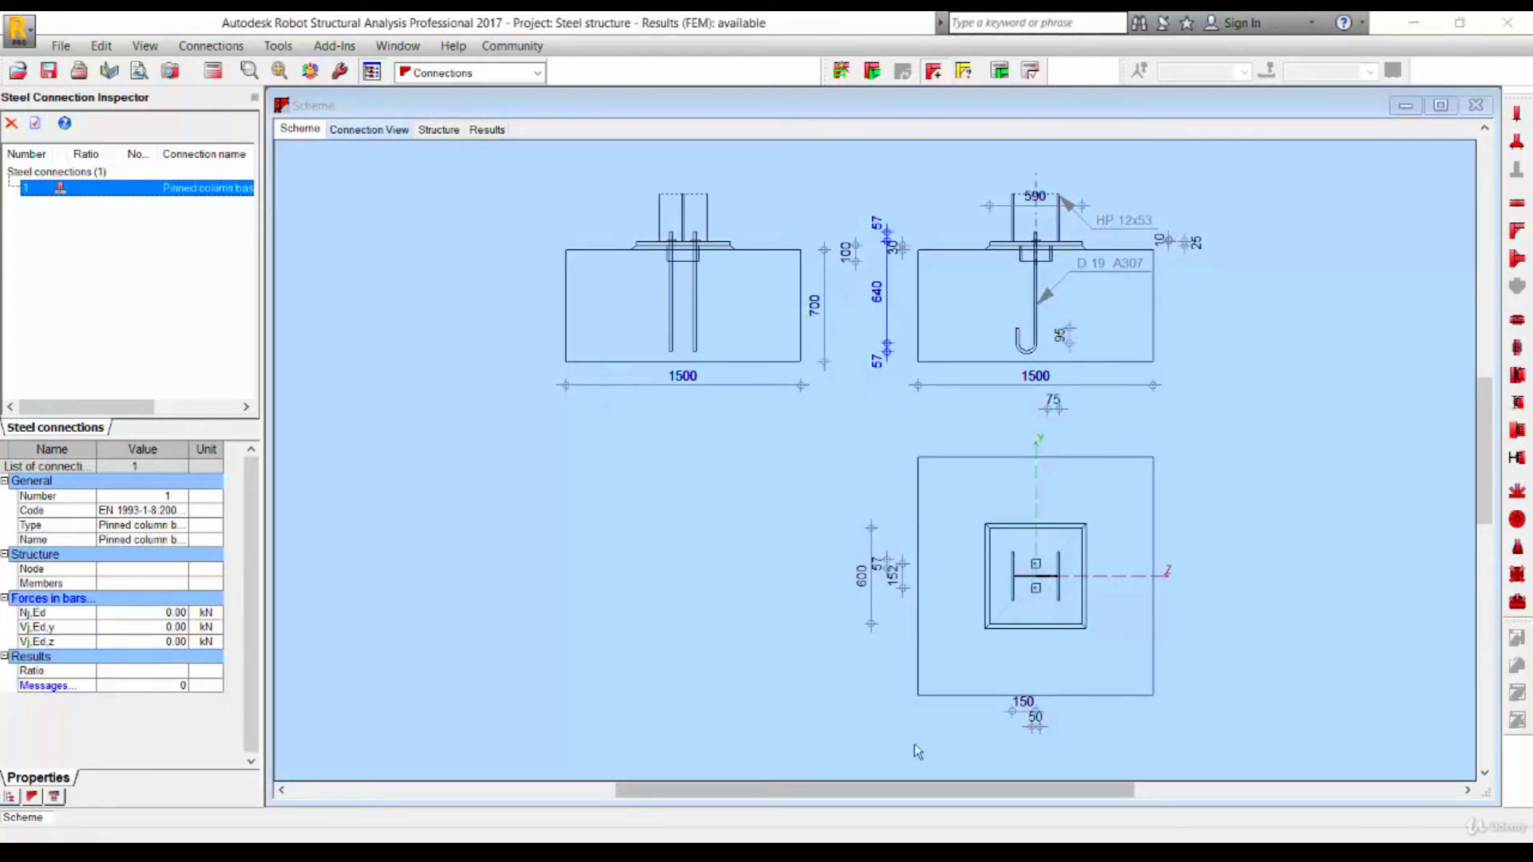
{"action": "left_click", "coordinate": [372, 134]}
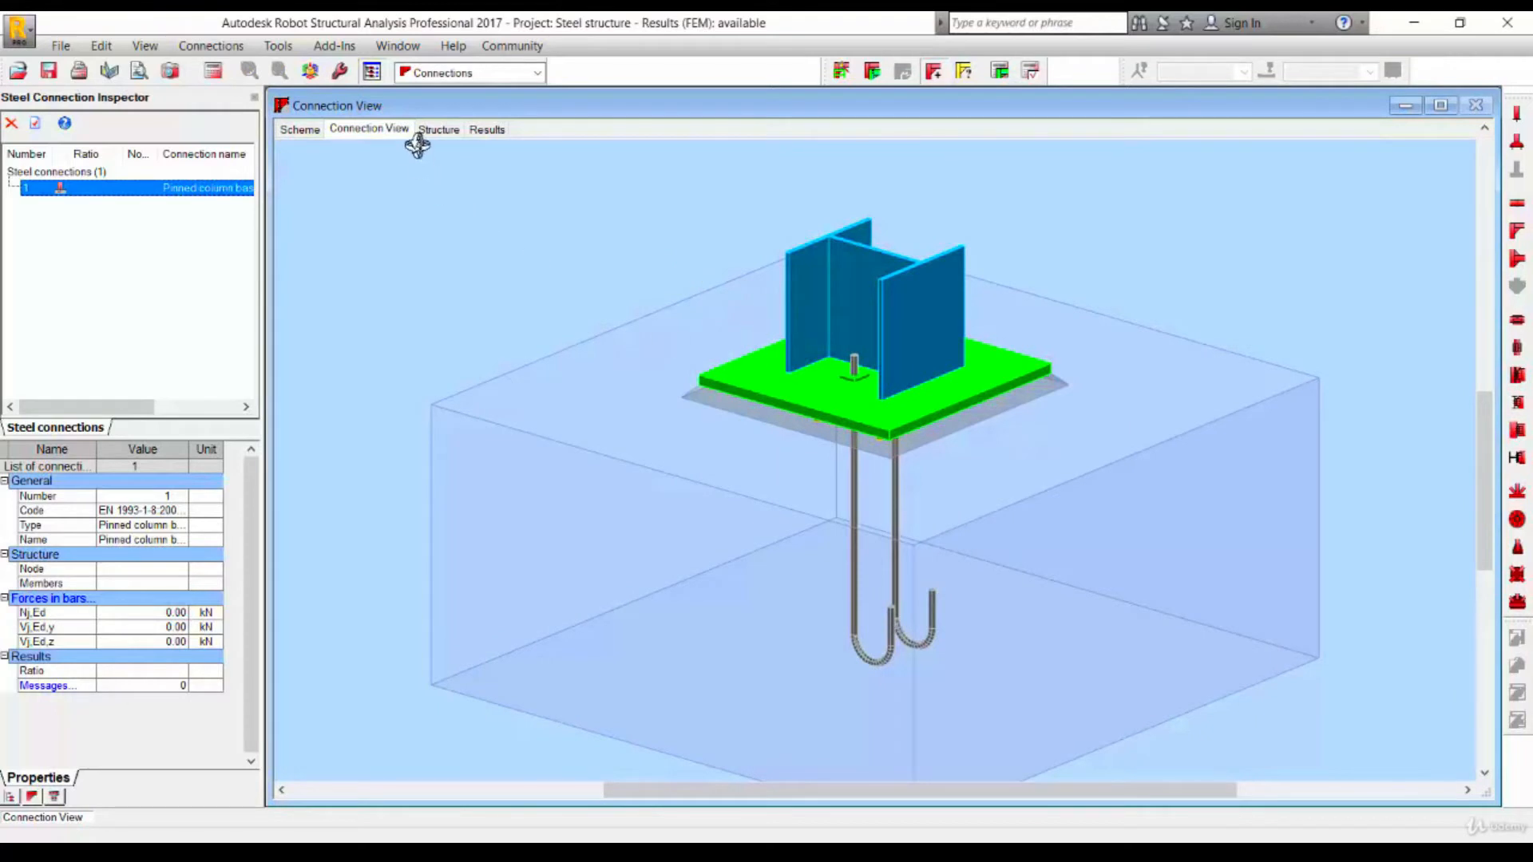
- Run a manual connection verification with a normal force of -500 kN and scroll through the results report
{"action": "left_click", "coordinate": [1030, 73]}
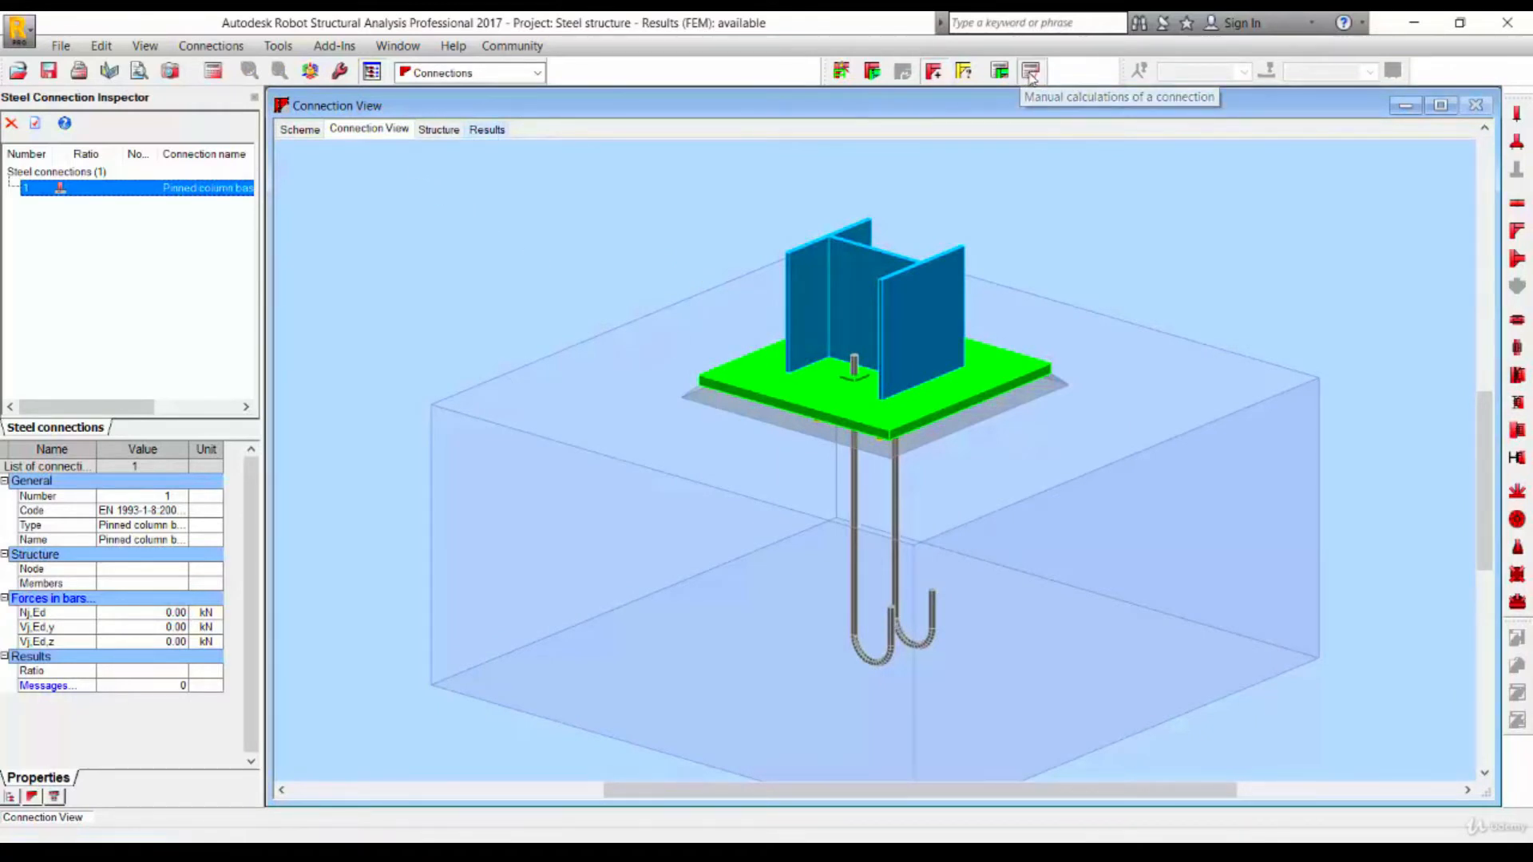
{"action": "double_click", "coordinate": [835, 437]}
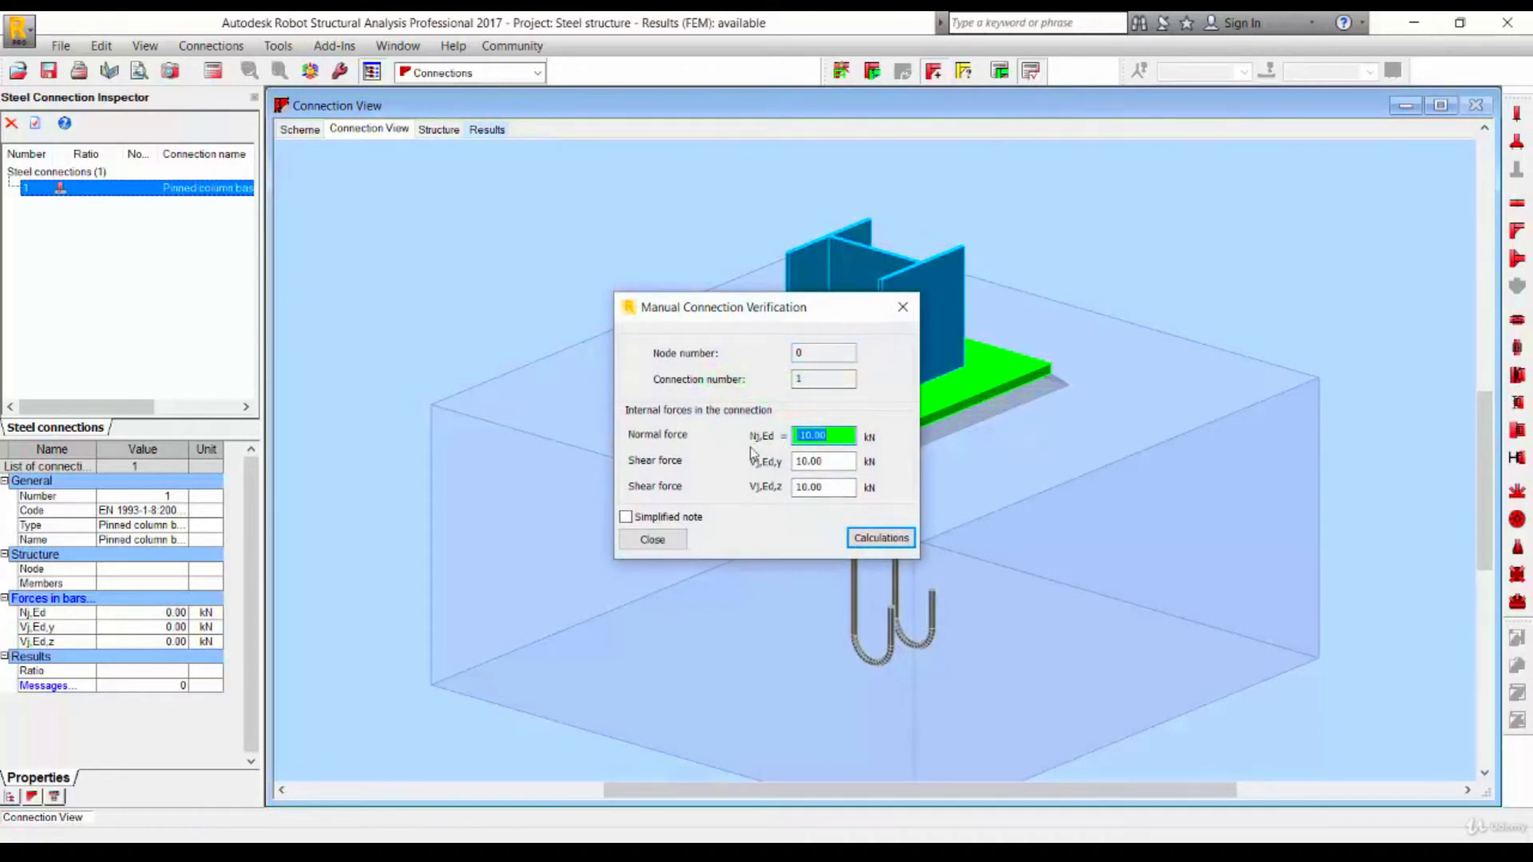
{"action": "type", "text": "-1000"}
{"action": "key", "text": "Tab"}
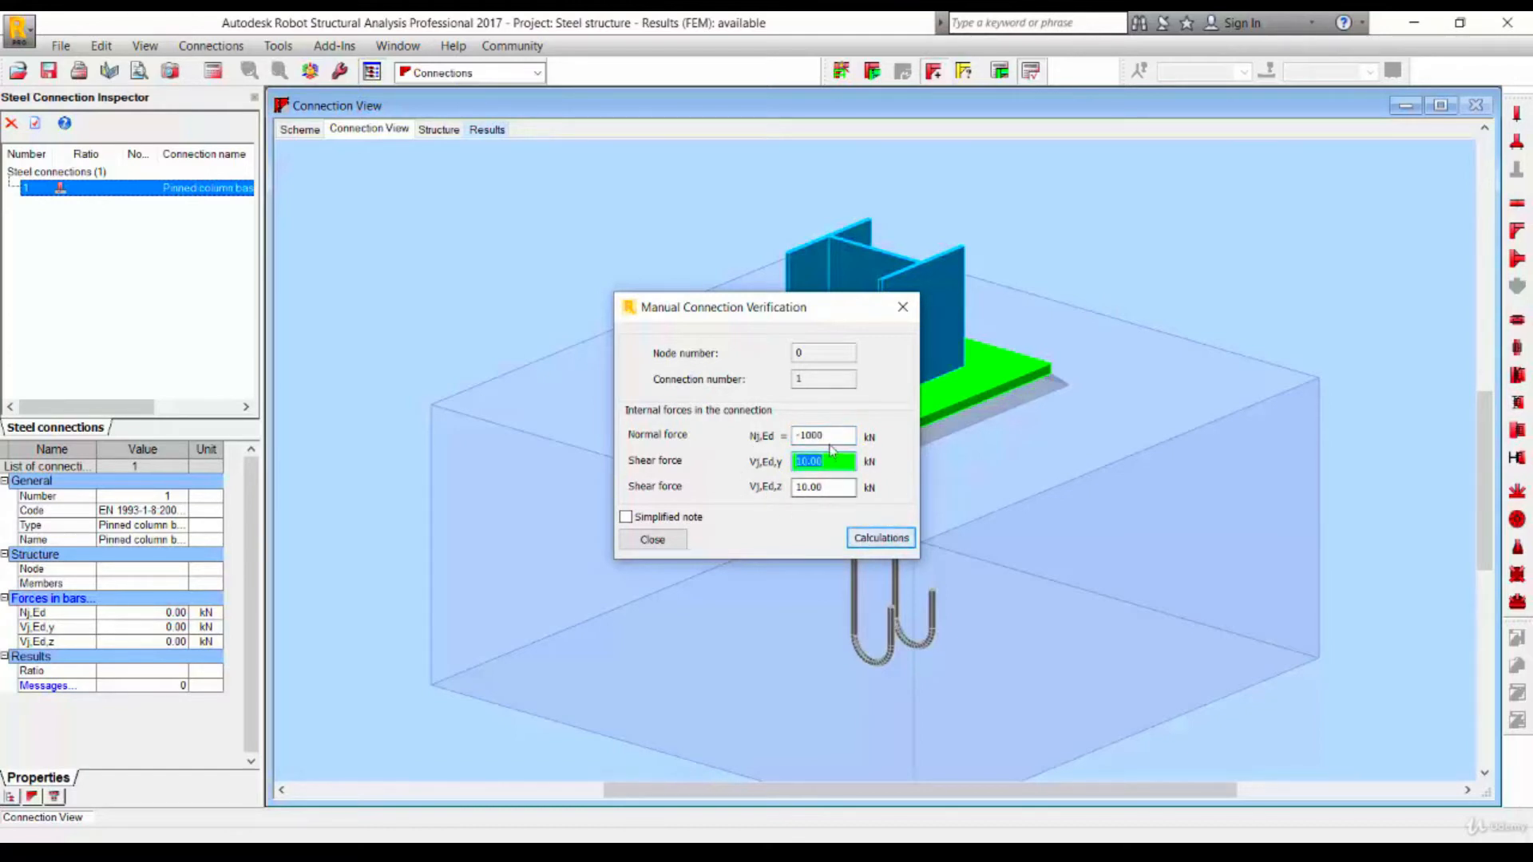
{"action": "left_click_drag", "start_coordinate": [832, 437], "coordinate": [748, 436]}
{"action": "type", "text": "-500"}
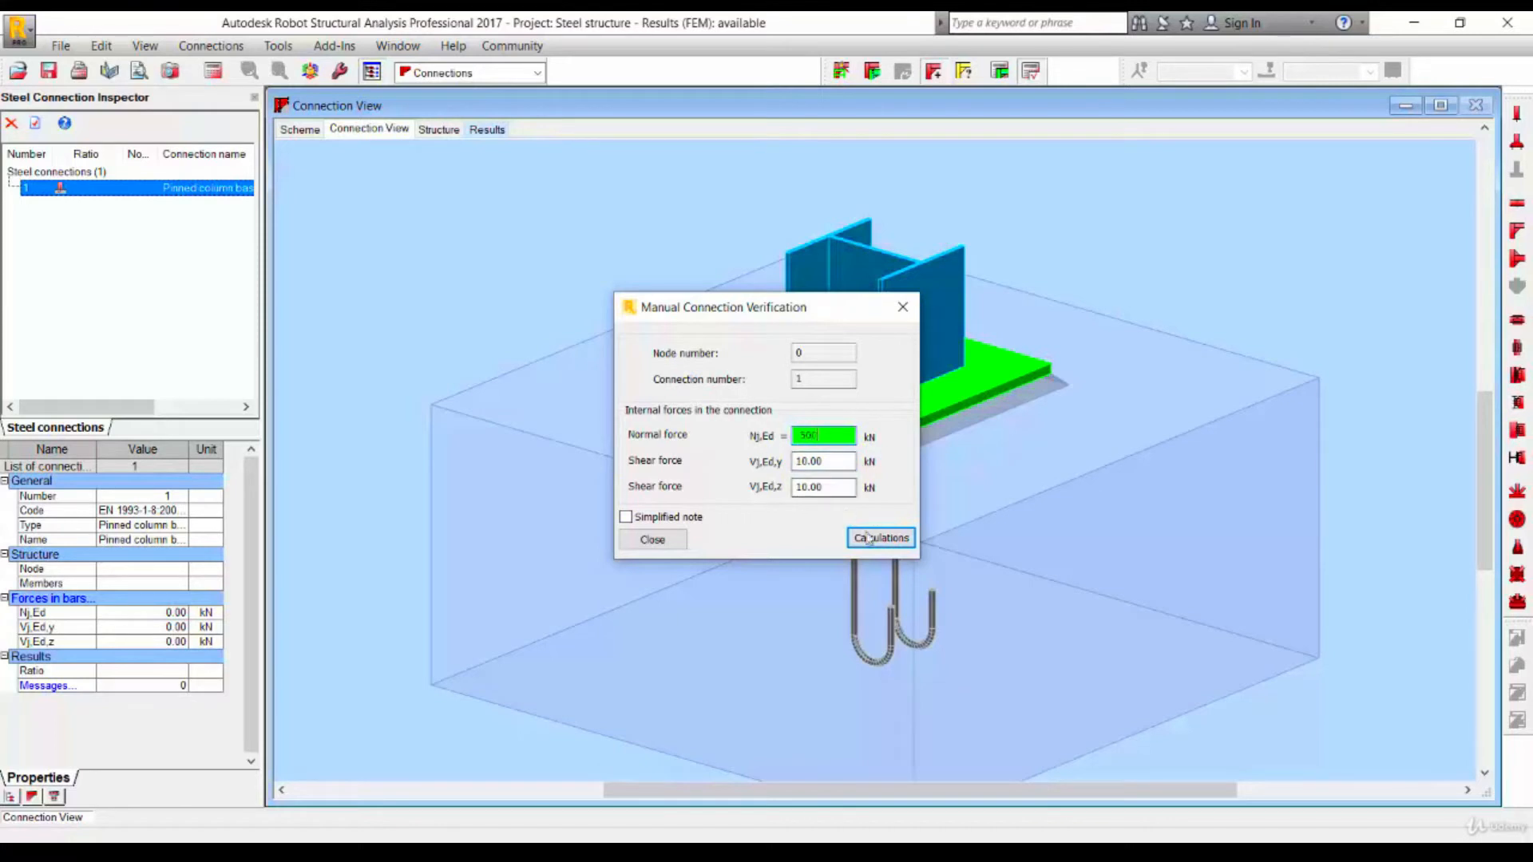
{"action": "left_click", "coordinate": [881, 538]}
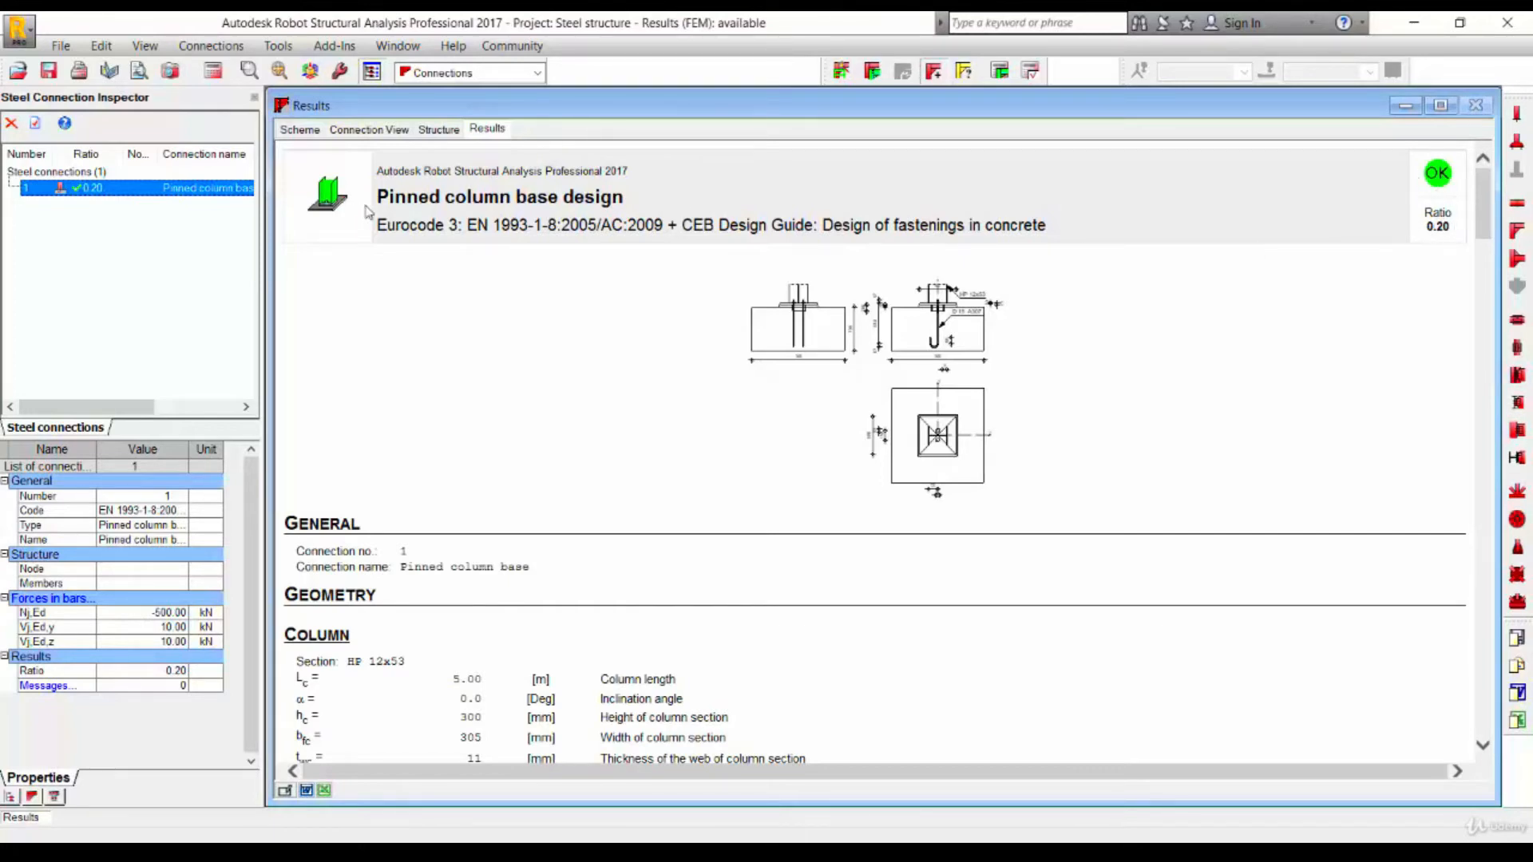
{"action": "scroll", "coordinate": [840, 456], "scroll_direction": "down", "scroll_amount": 15}
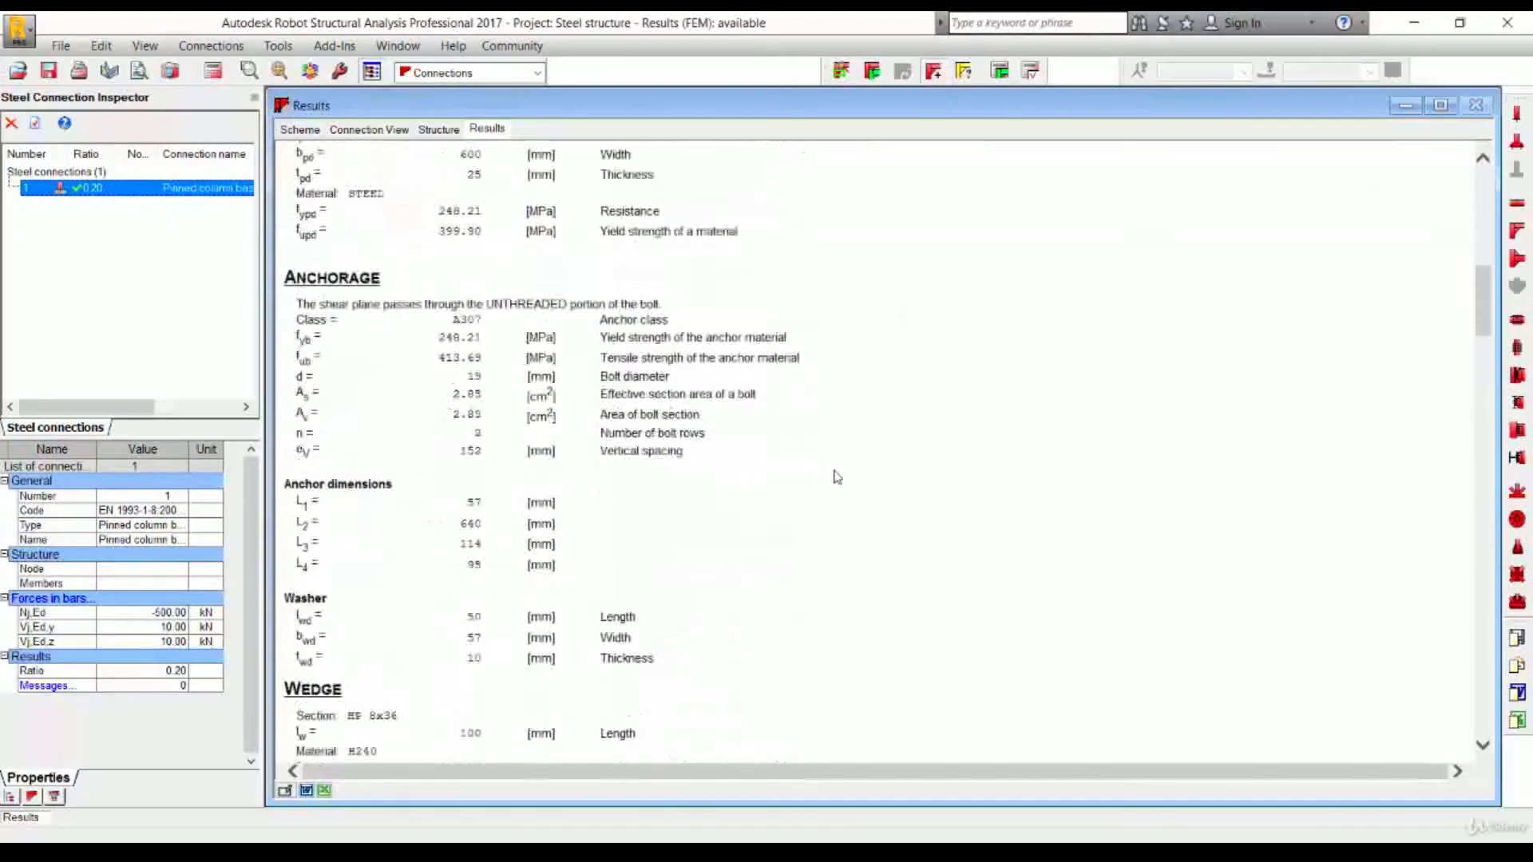
{"action": "scroll", "coordinate": [644, 519], "scroll_direction": "down", "scroll_amount": 20}
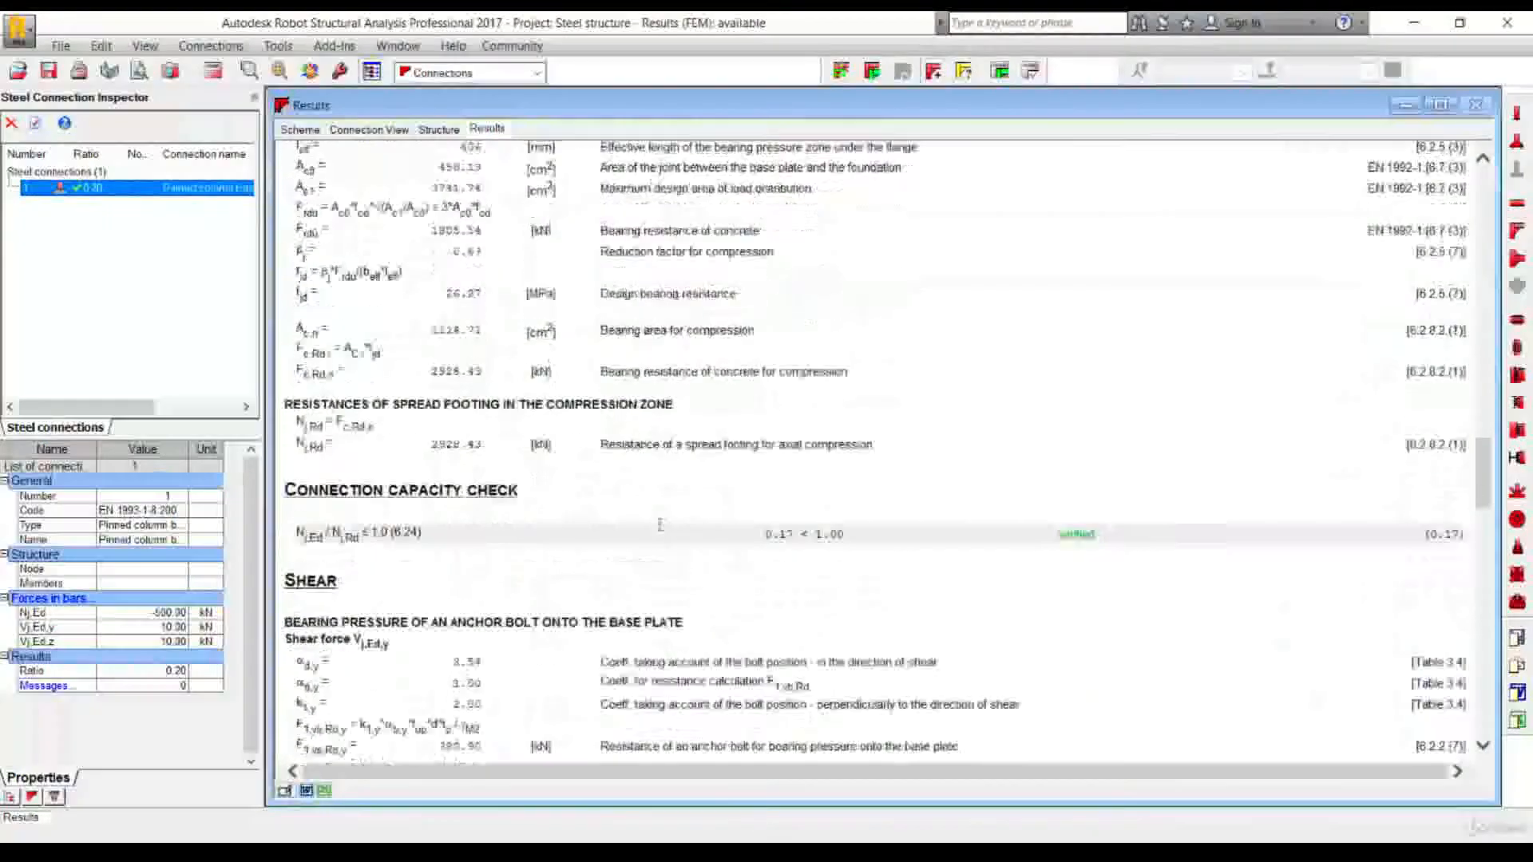
- Scroll back through the verification report to its top
{"action": "scroll", "coordinate": [671, 513], "scroll_direction": "down", "scroll_amount": 6}
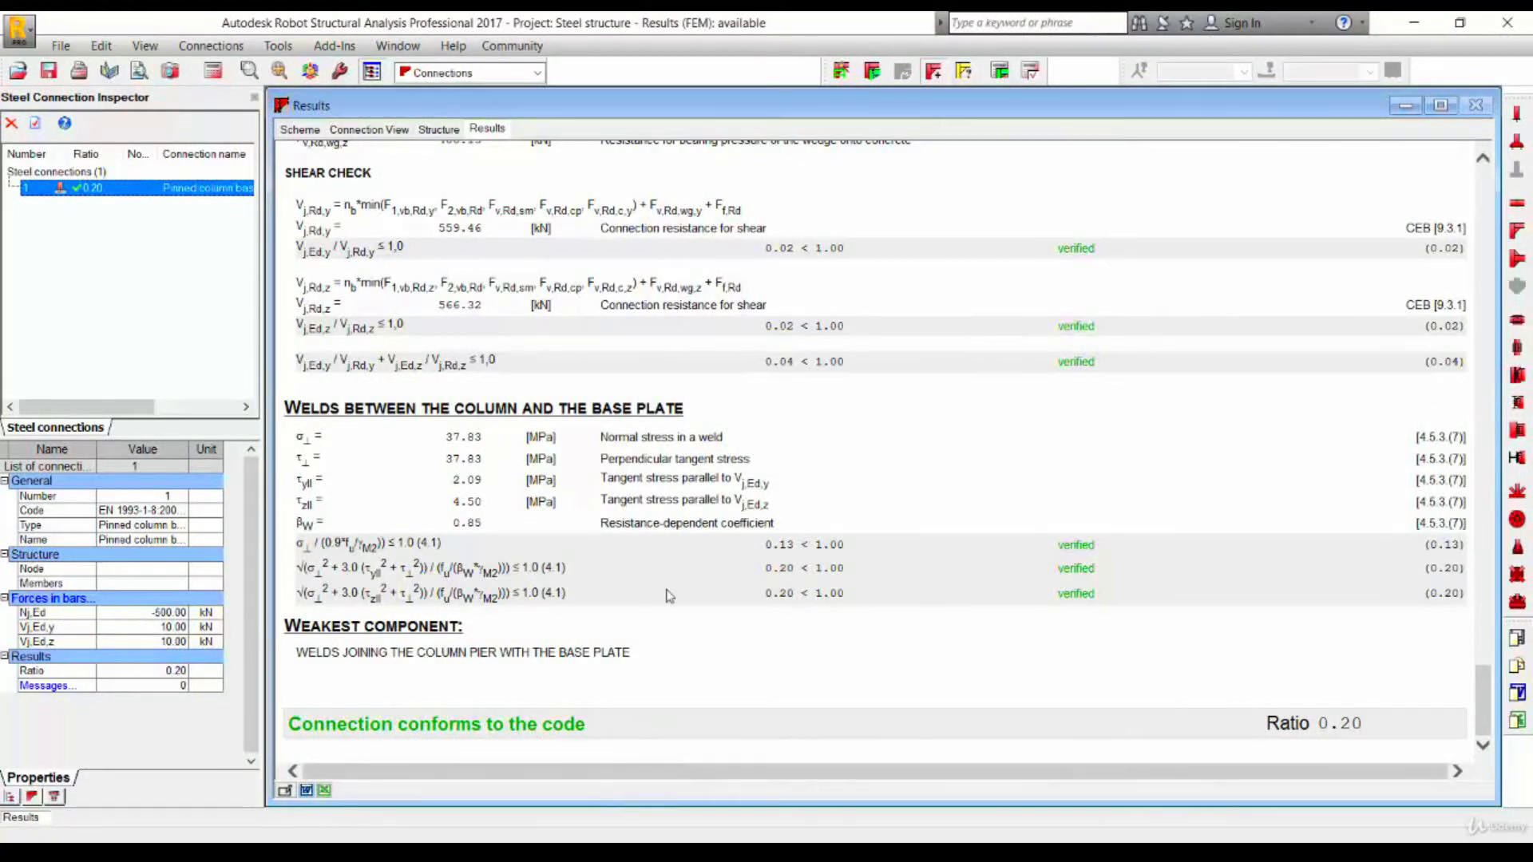
{"action": "scroll", "coordinate": [668, 597], "scroll_direction": "up", "scroll_amount": 15}
{"action": "scroll", "coordinate": [669, 311], "scroll_direction": "up", "scroll_amount": 15}
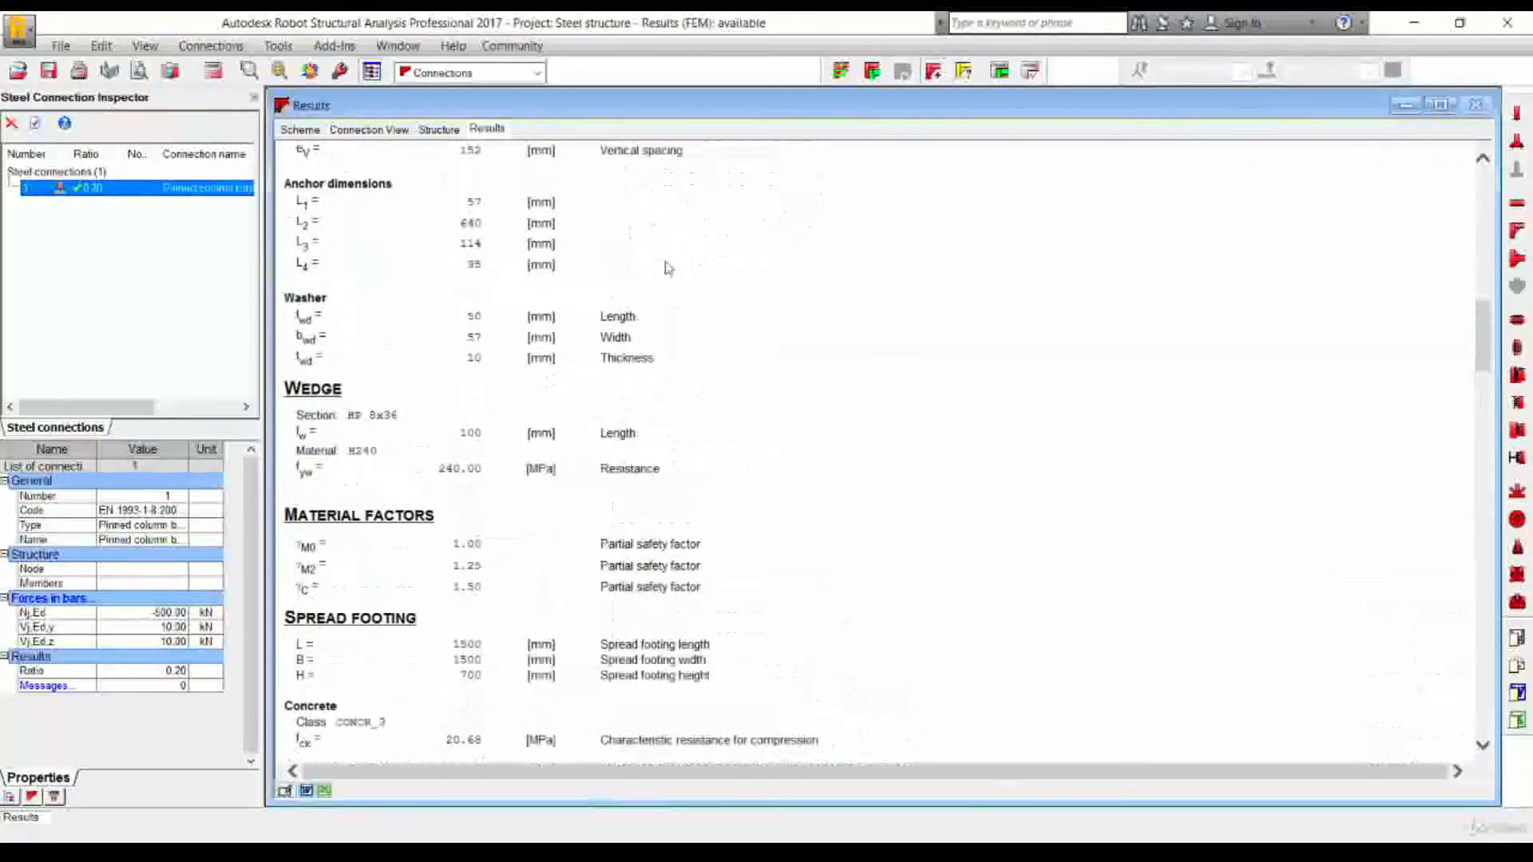
{"action": "scroll", "coordinate": [654, 273], "scroll_direction": "up", "scroll_amount": 3}
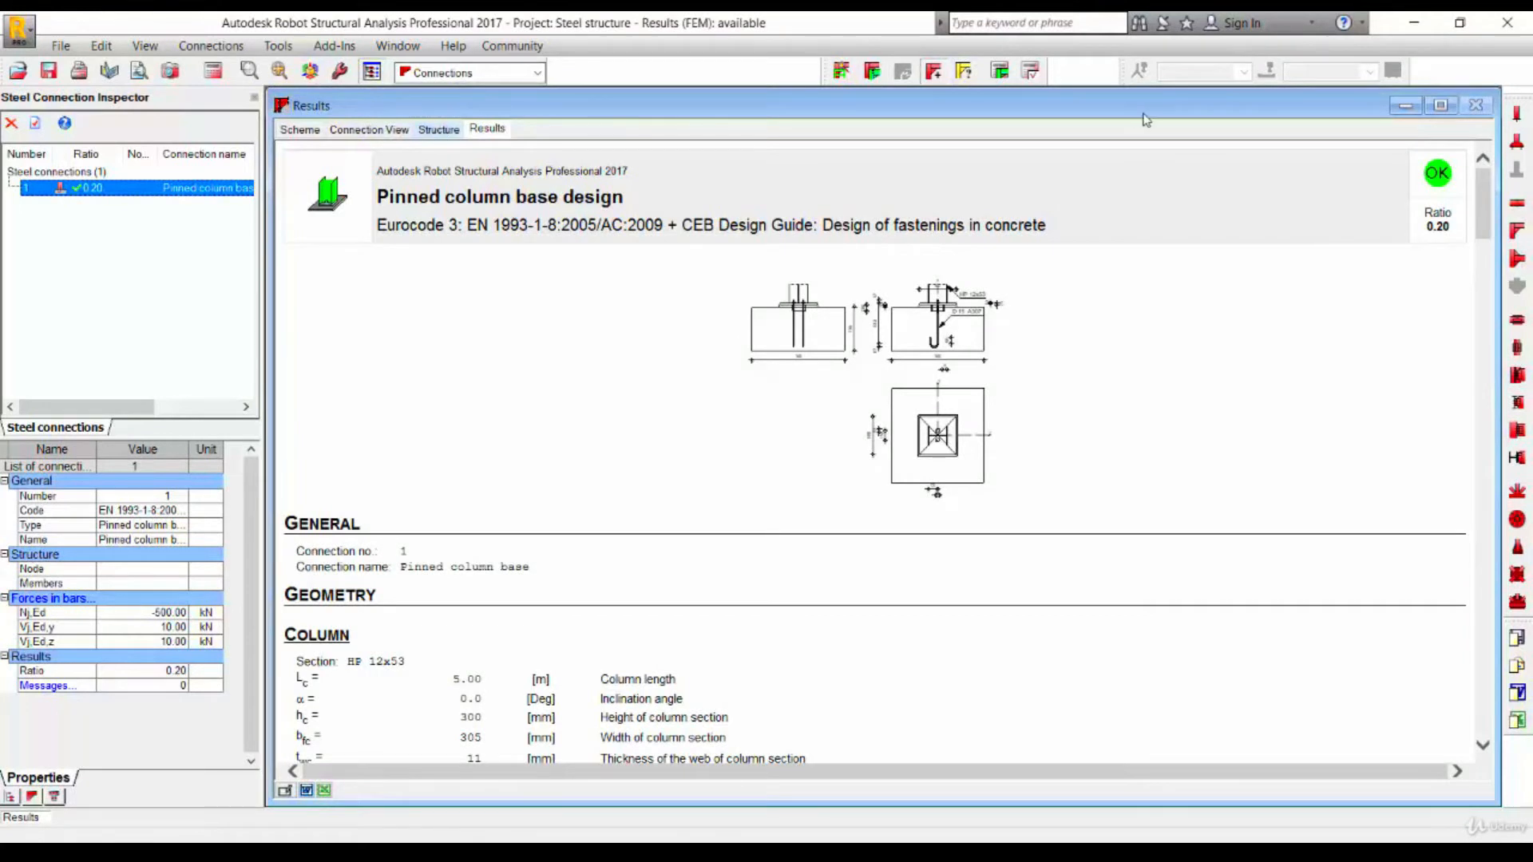
- Return to the structure view, zoom in on the side wall, and select a column near its support
{"action": "left_click", "coordinate": [438, 129]}
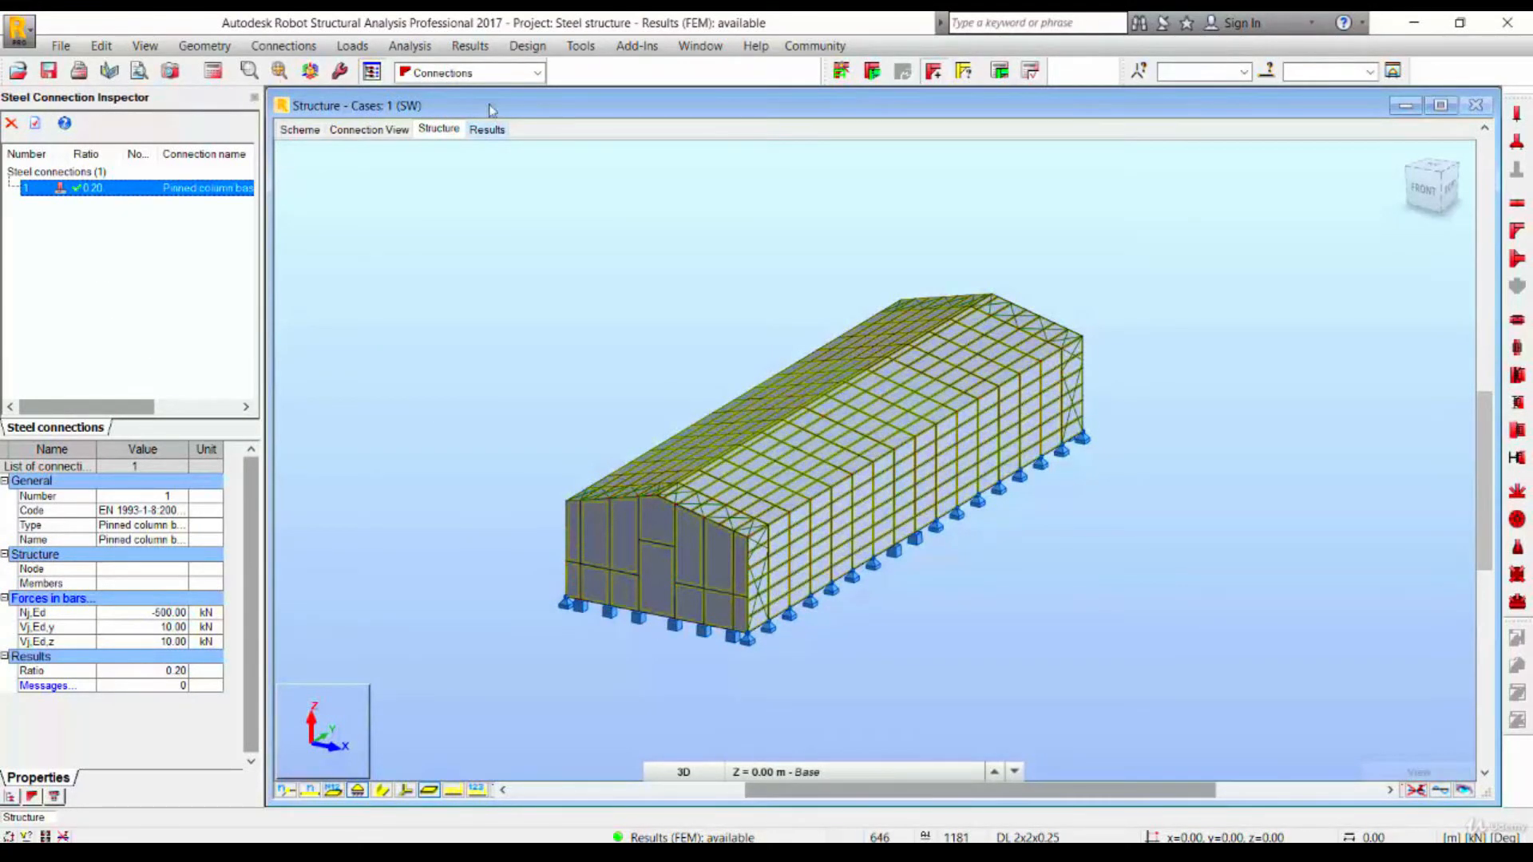
{"action": "scroll", "coordinate": [794, 514], "scroll_direction": "up", "scroll_amount": 10}
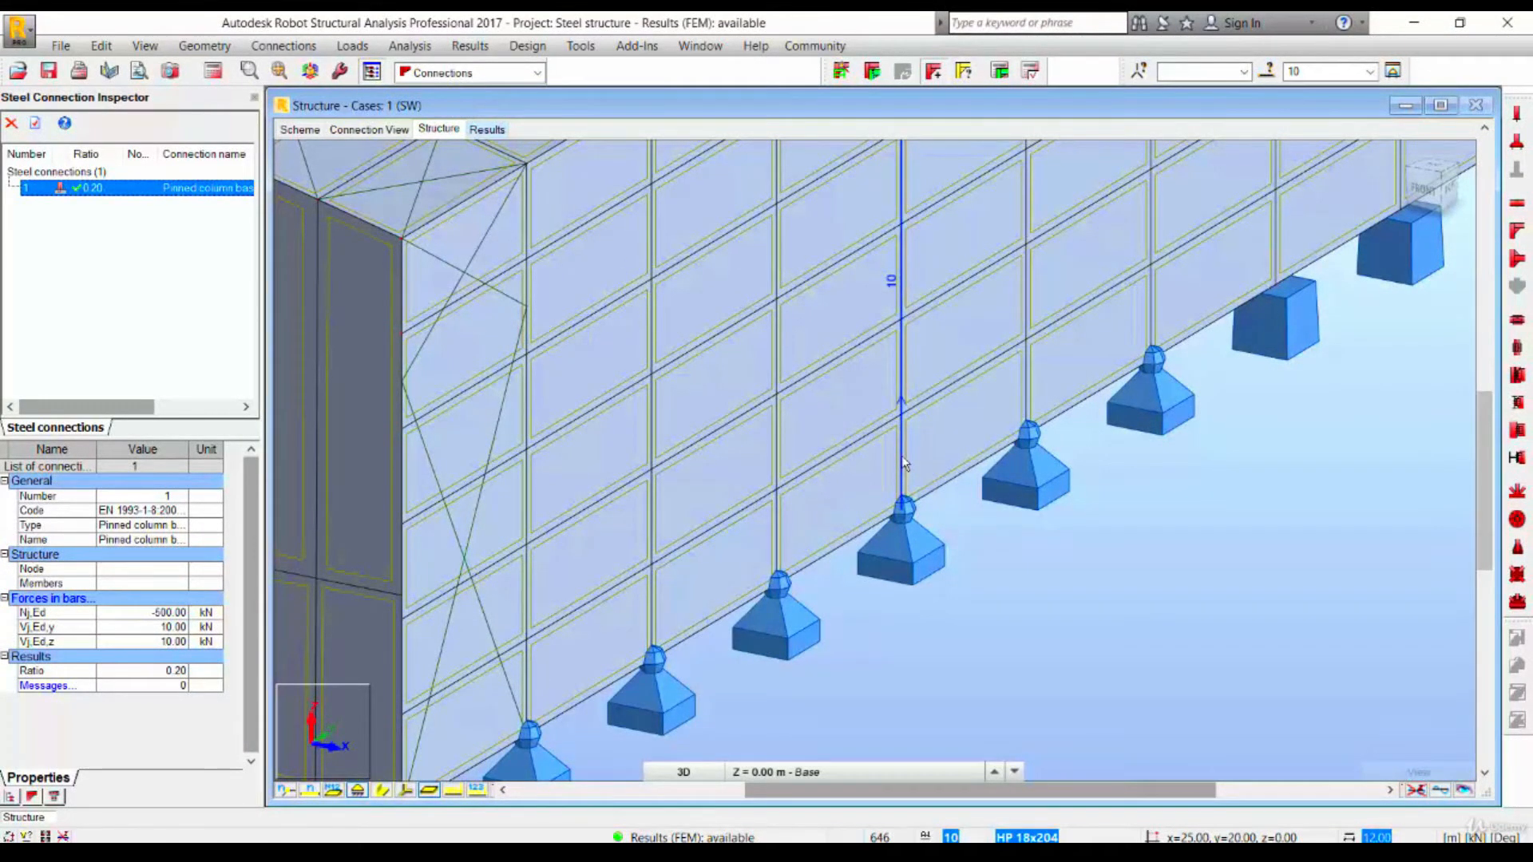
{"action": "left_click", "coordinate": [540, 72]}
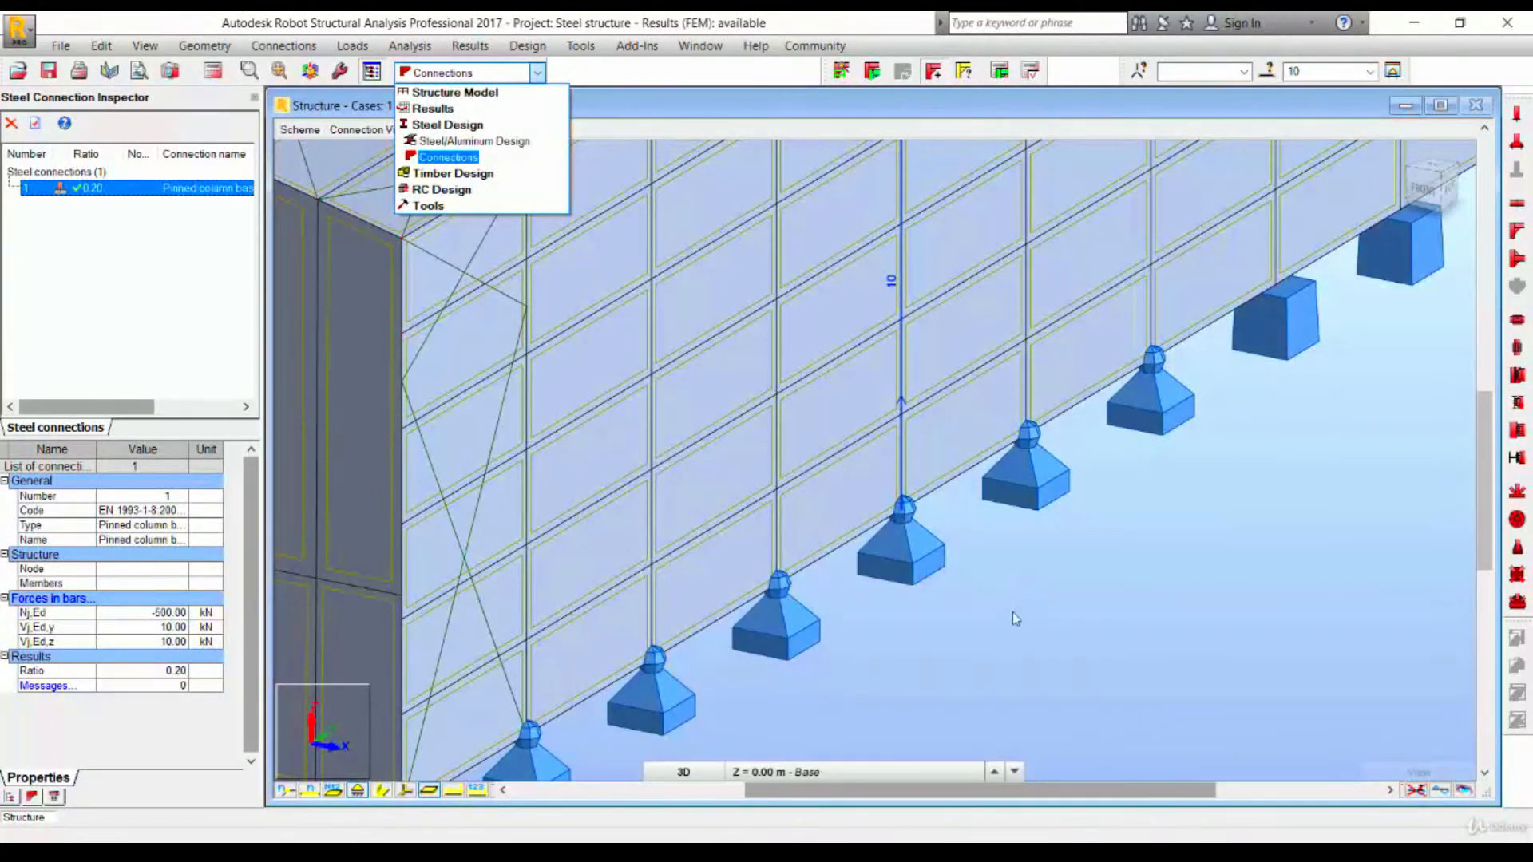
{"action": "left_click", "coordinate": [886, 480]}
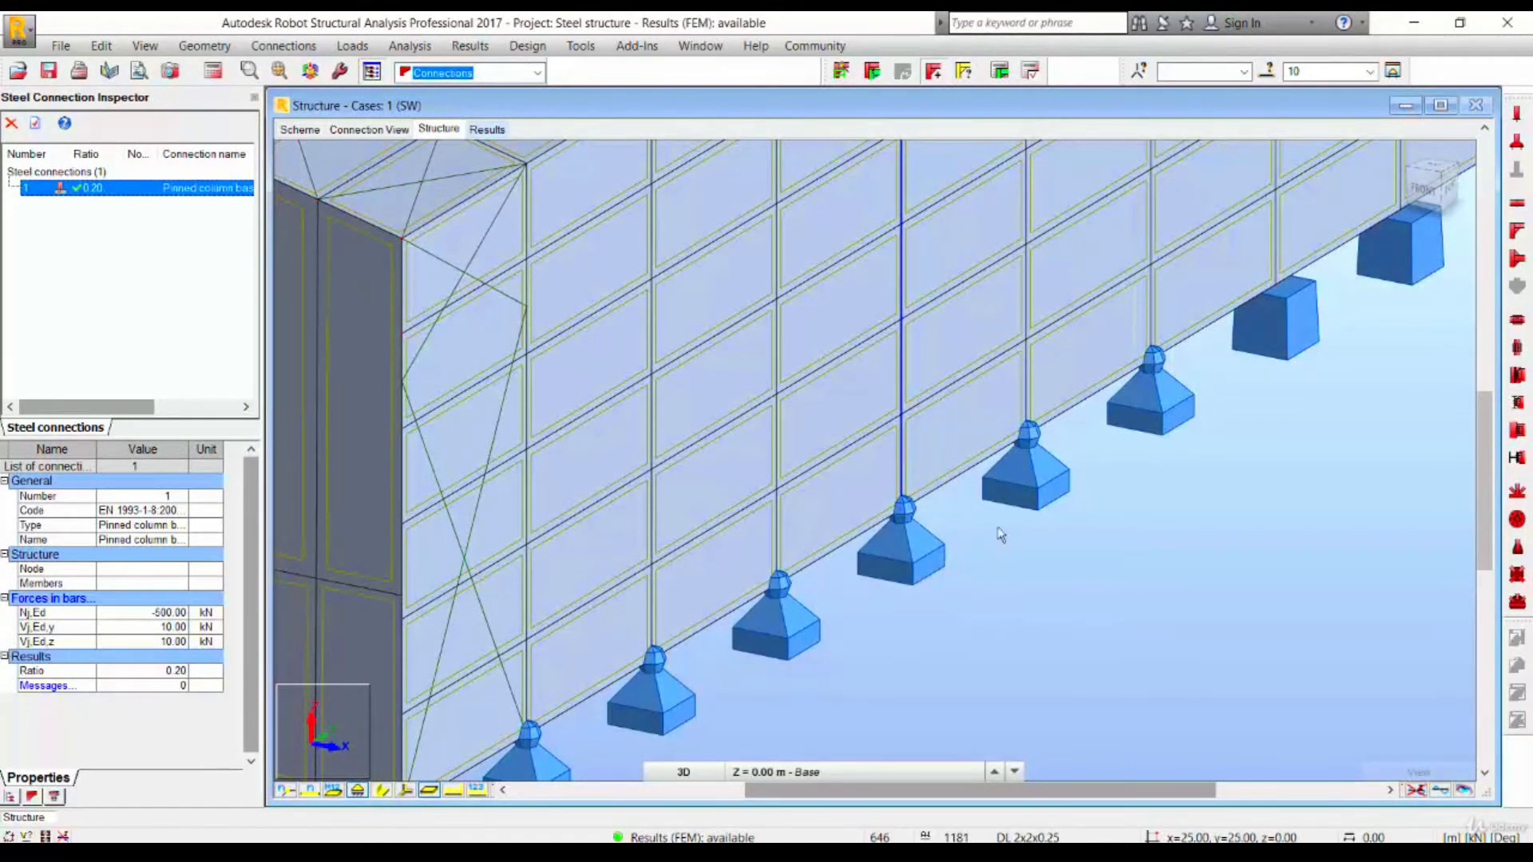
{"action": "left_click_drag", "start_coordinate": [955, 511], "coordinate": [851, 468], "text": "ctrl"}
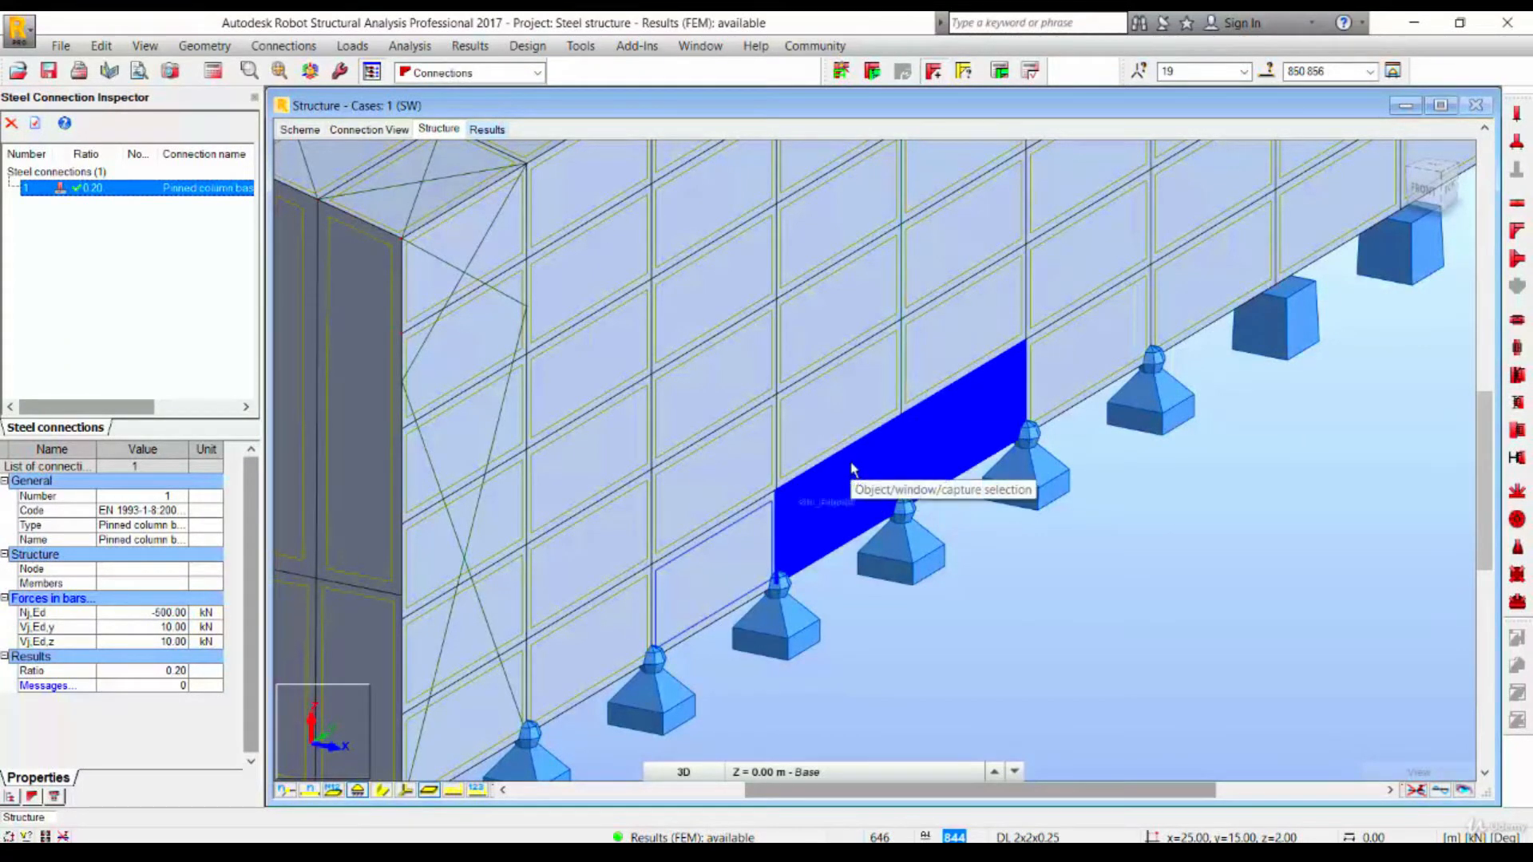
{"action": "left_click", "coordinate": [1005, 597]}
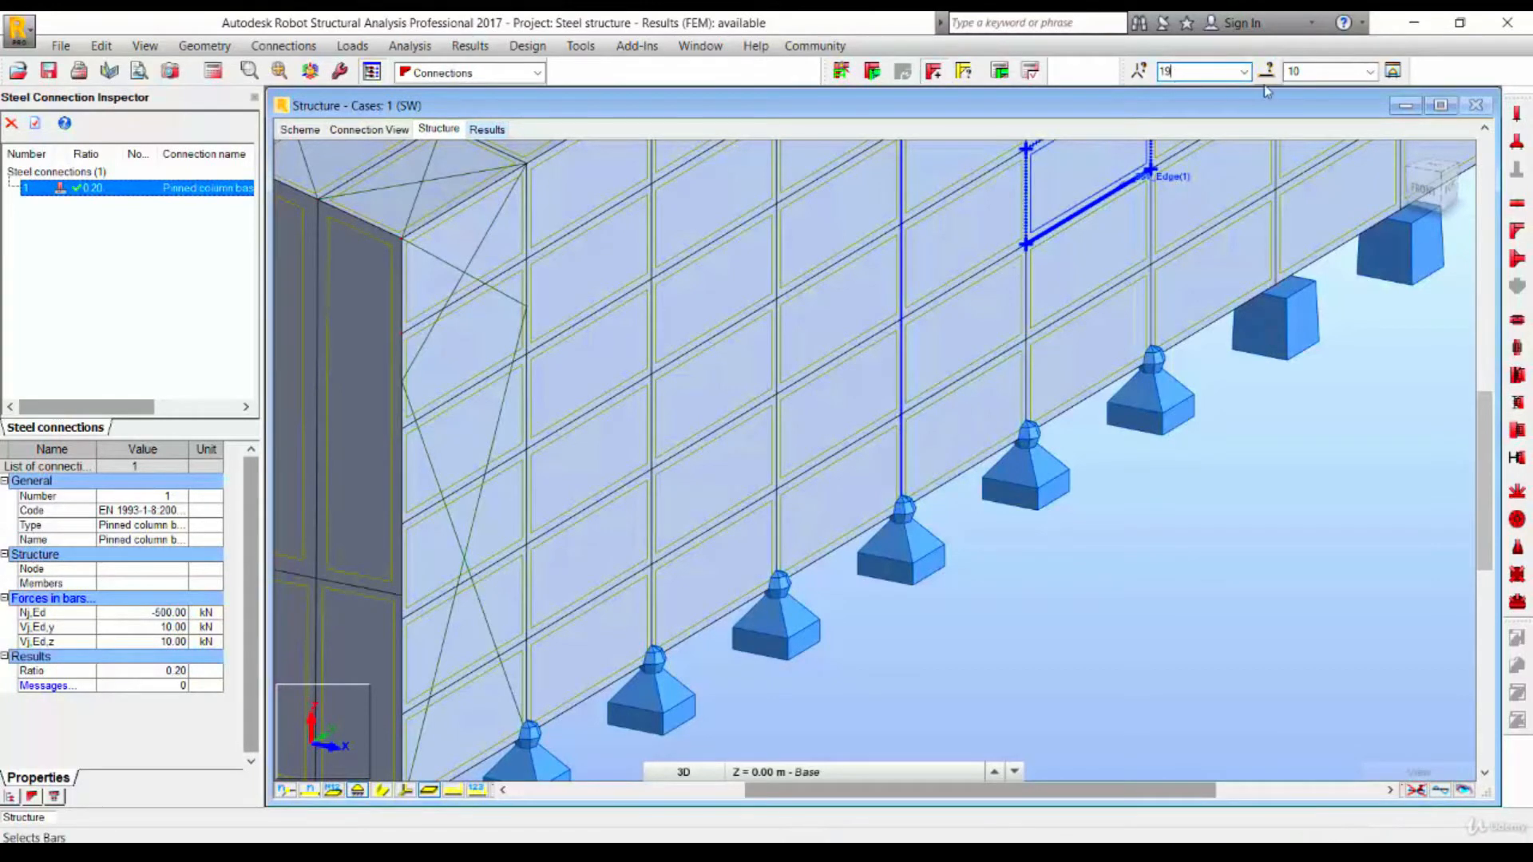
{"action": "left_click", "coordinate": [1393, 71]}
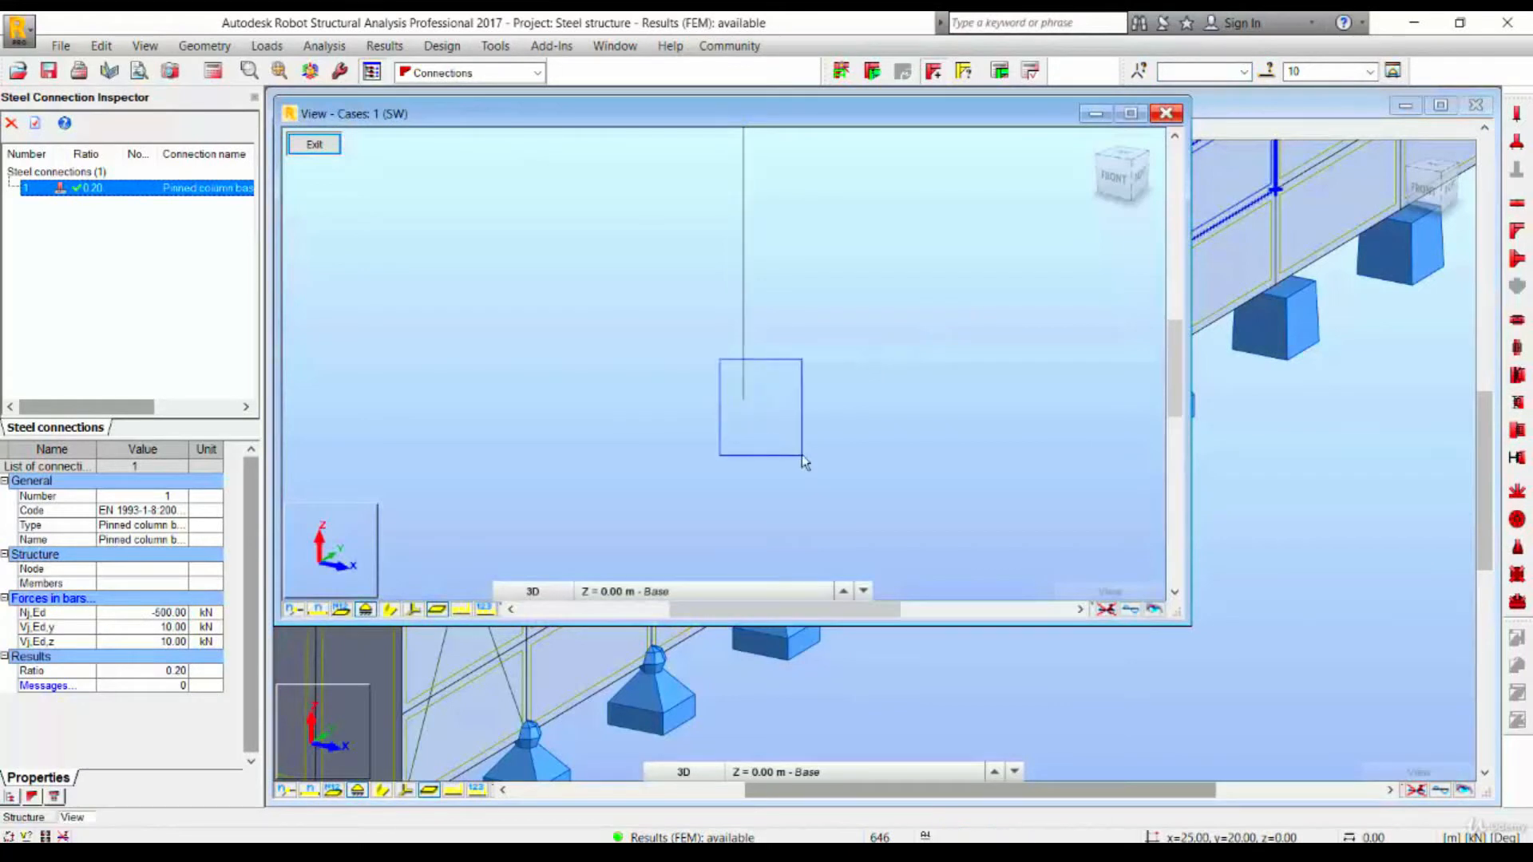
{"action": "left_click_drag", "start_coordinate": [789, 320], "coordinate": [648, 493]}
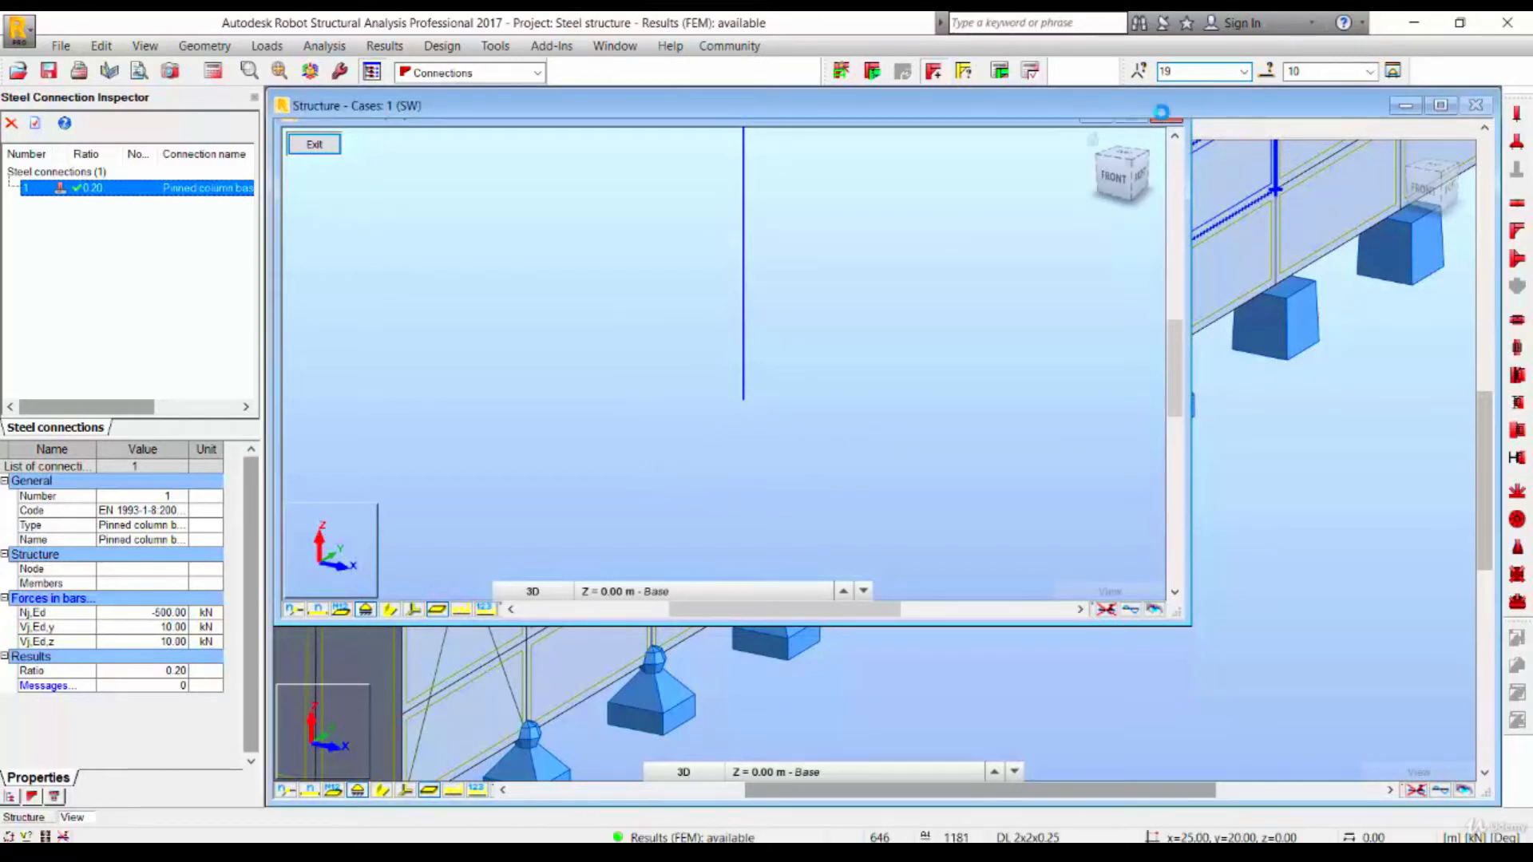
{"action": "left_click", "coordinate": [1166, 112]}
{"action": "left_click", "coordinate": [1190, 156]}
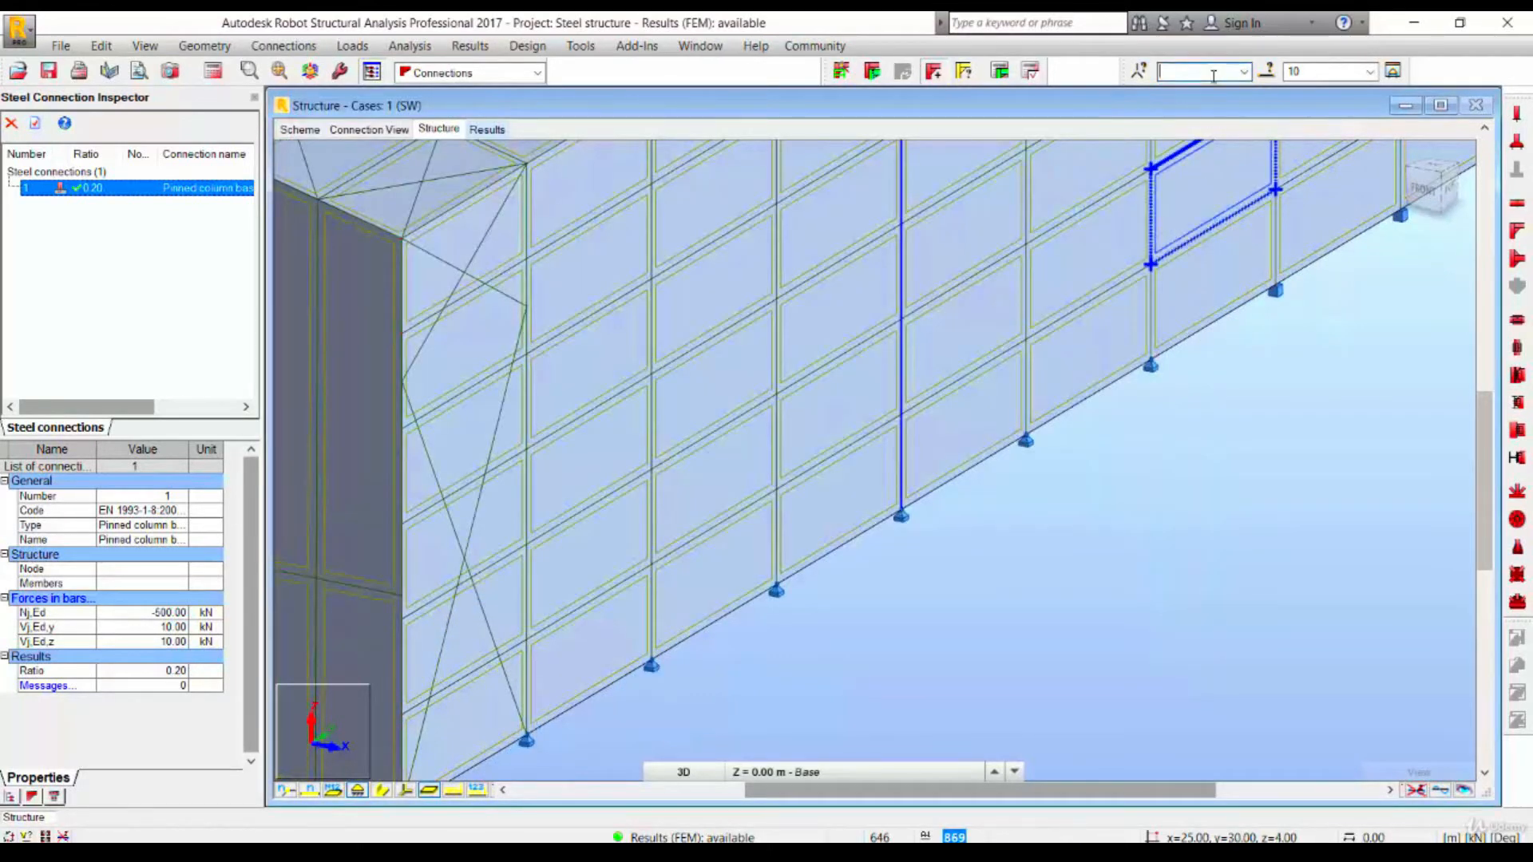
- Window-select the column and adjoining bars at a side-wall column base
{"action": "left_click_drag", "start_coordinate": [941, 576], "coordinate": [879, 262]}
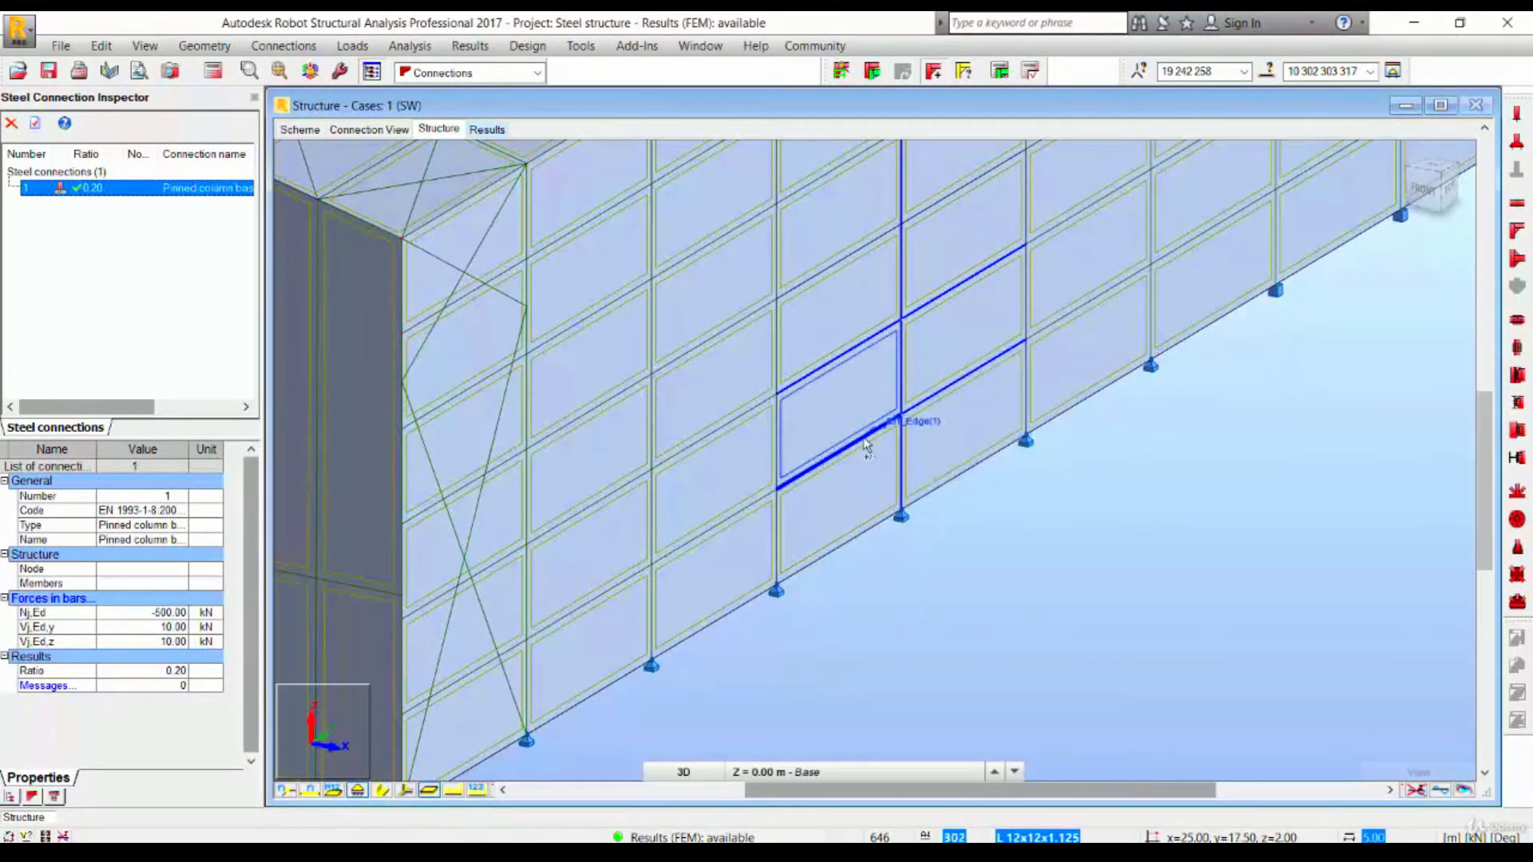
{"action": "left_click", "coordinate": [954, 396]}
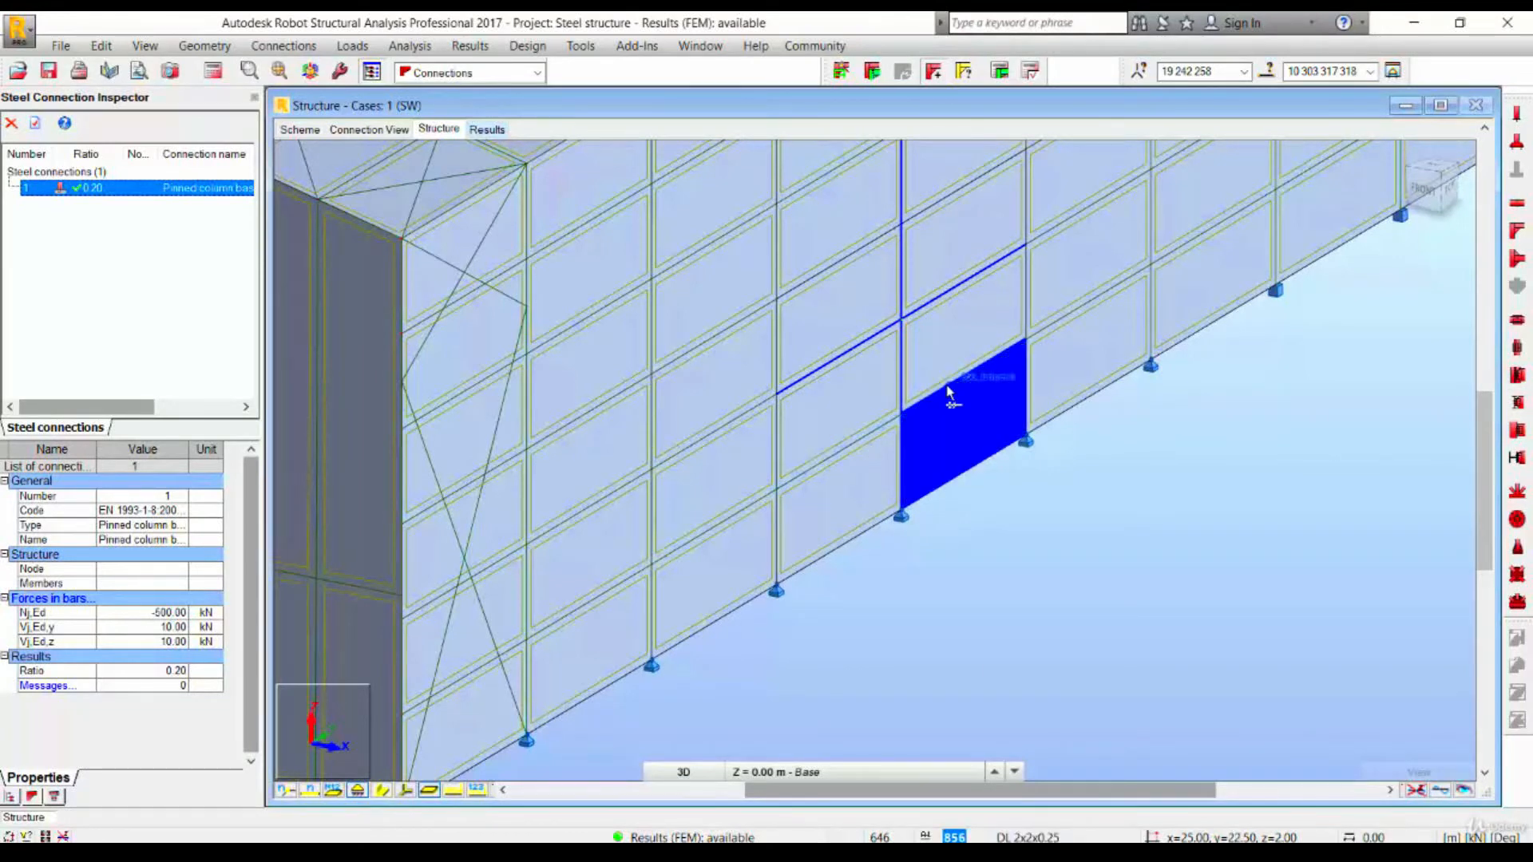
{"action": "scroll", "coordinate": [948, 387], "scroll_direction": "up", "scroll_amount": 3}
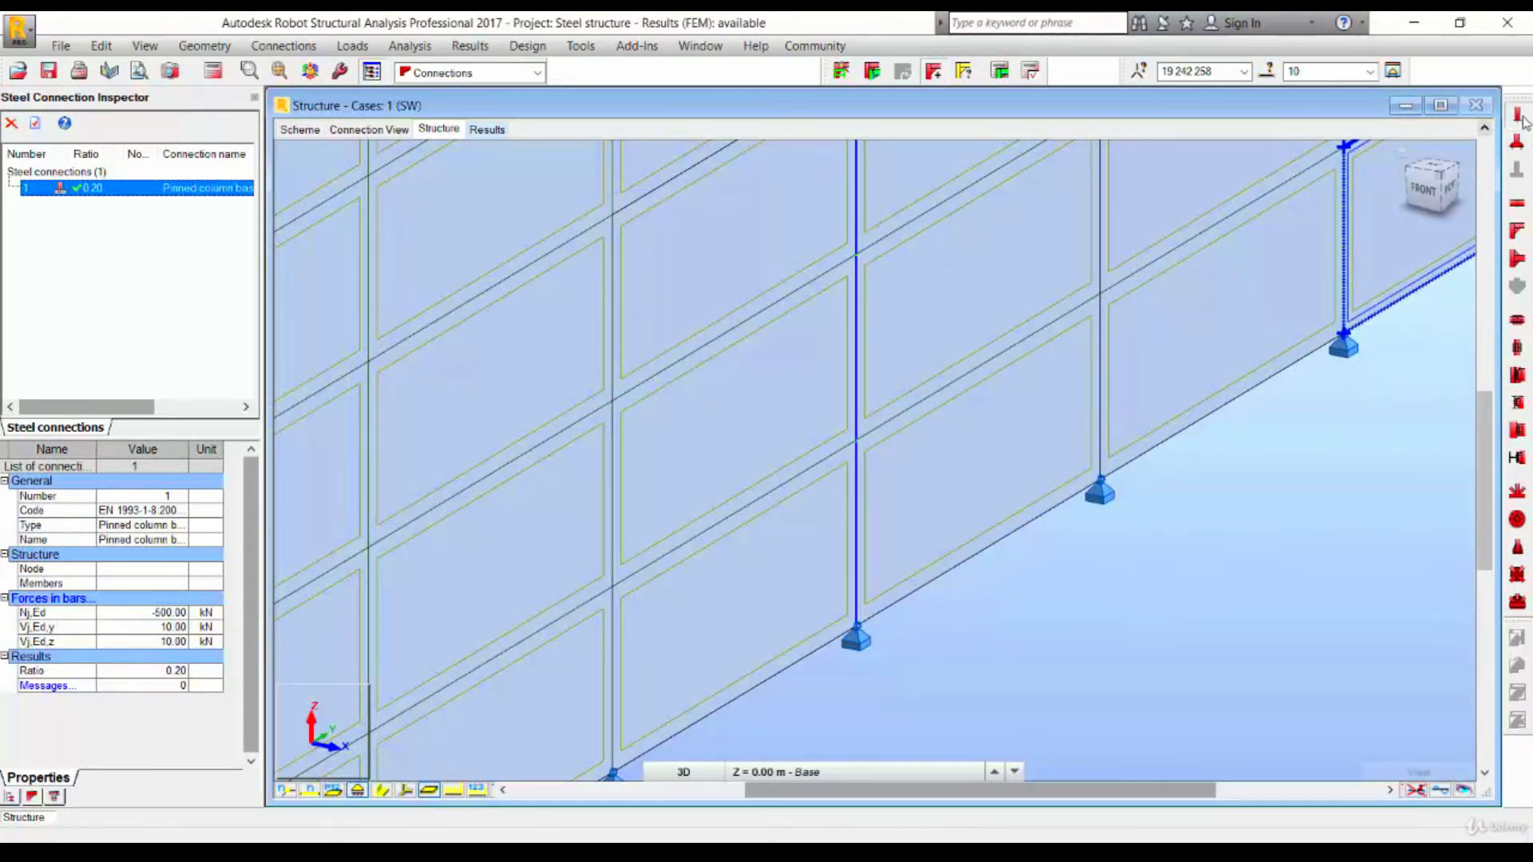
- Start a new pinned column base connection and set its foundation to 1500 by 1500 mm with 700 mm height
{"action": "left_click", "coordinate": [1519, 118]}
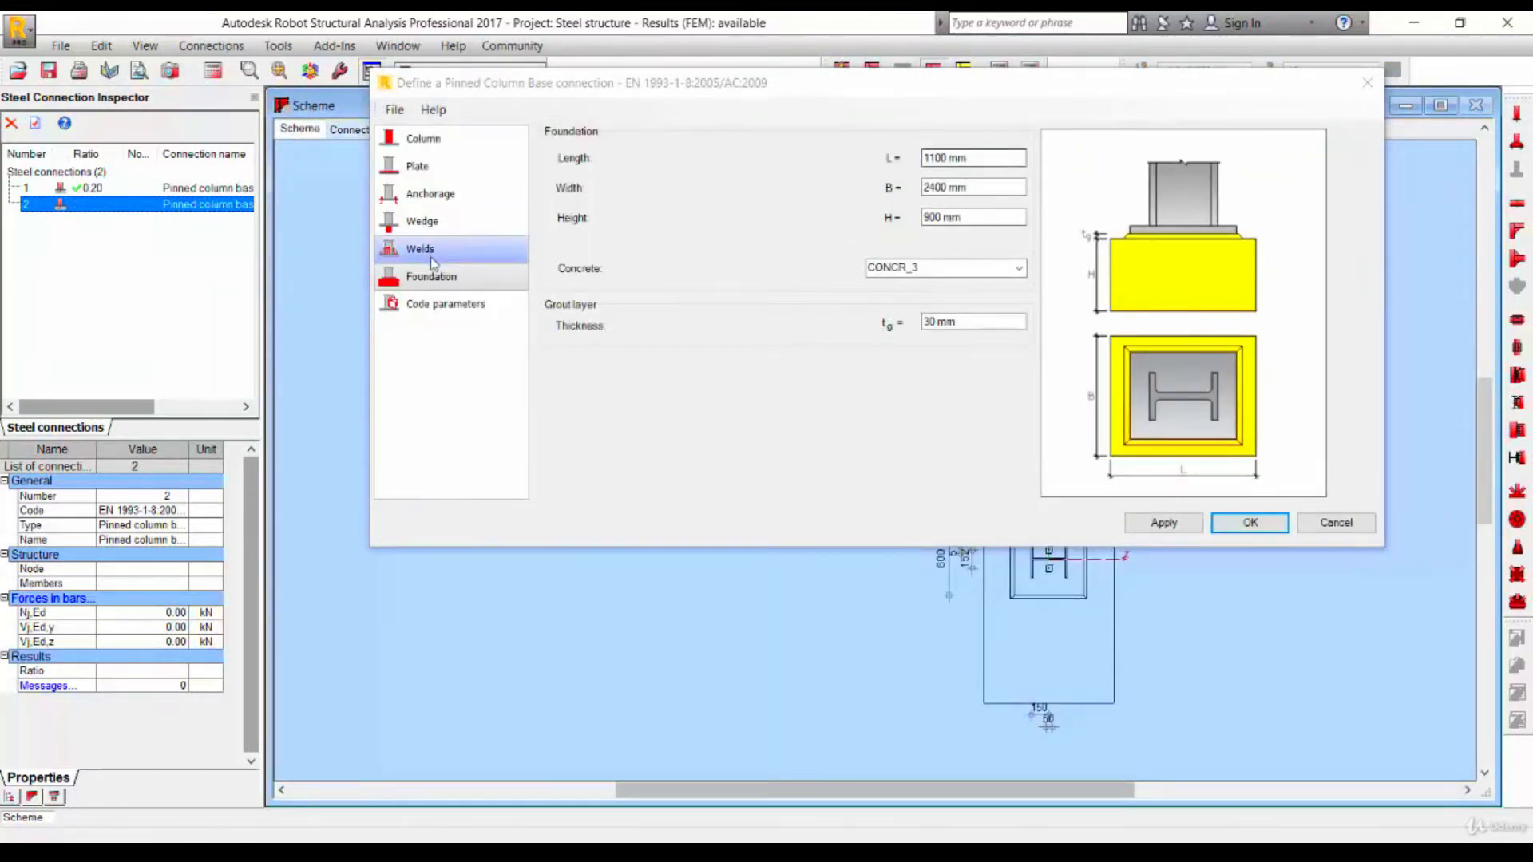
{"action": "left_click", "coordinate": [958, 158]}
{"action": "type", "text": "150"}
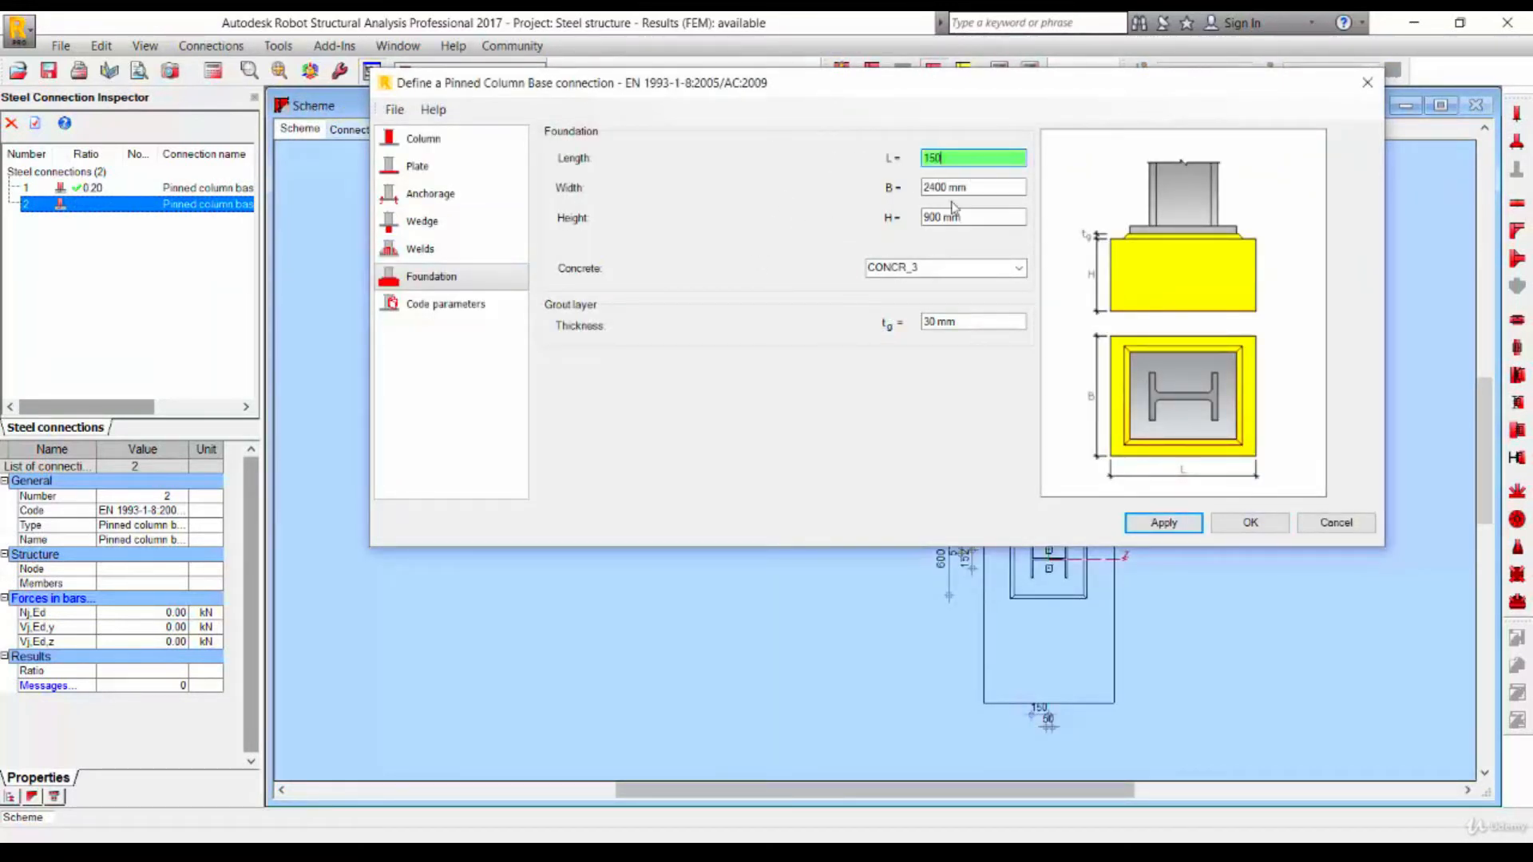
{"action": "type", "text": "0"}
{"action": "key", "text": "Tab"}
{"action": "type", "text": "1500"}
{"action": "key", "text": "Tab"}
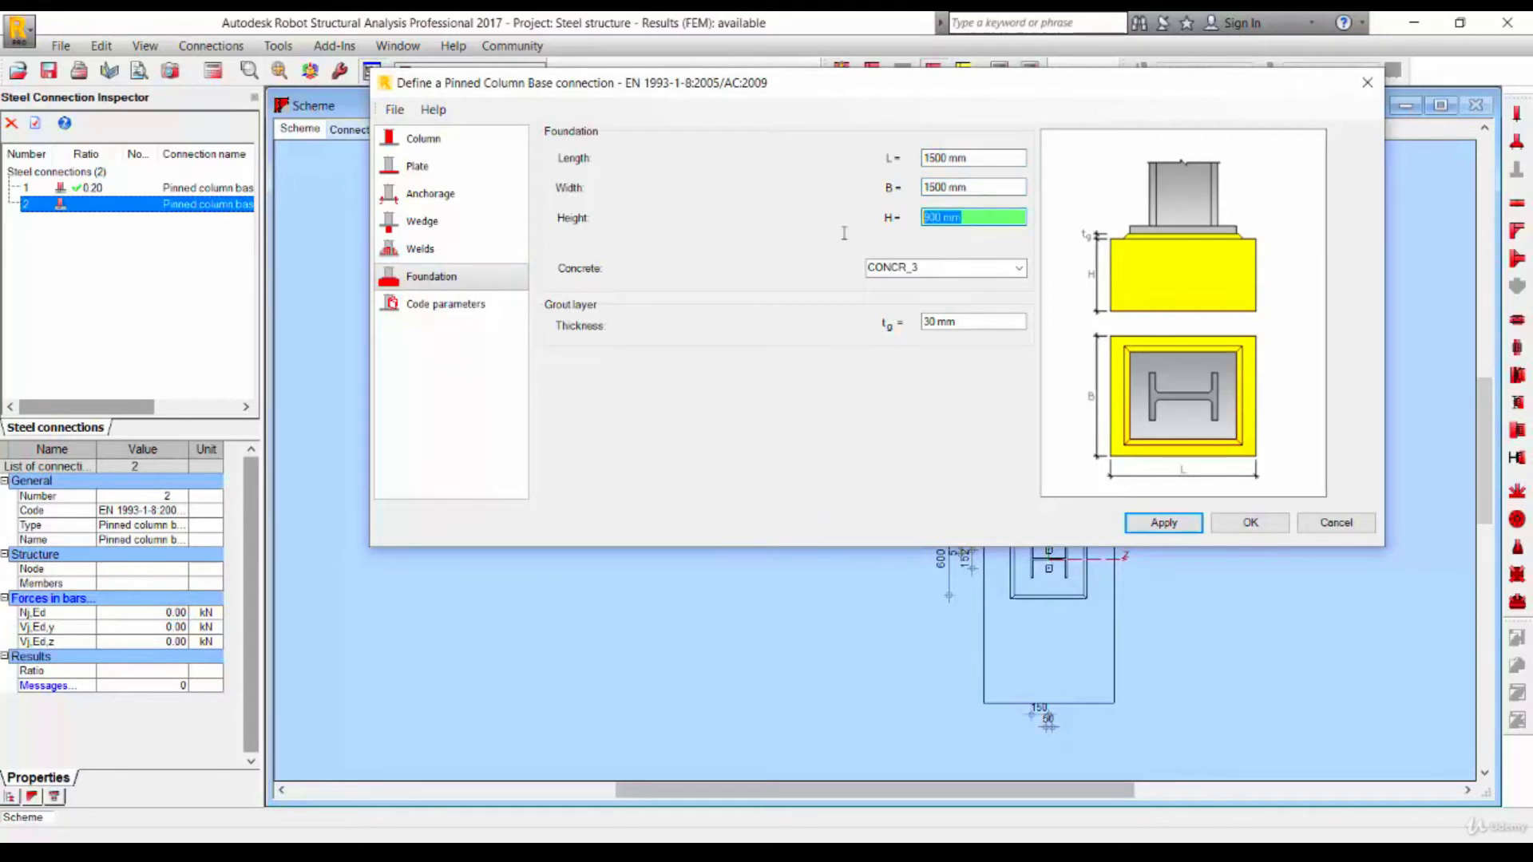
{"action": "type", "text": "700"}
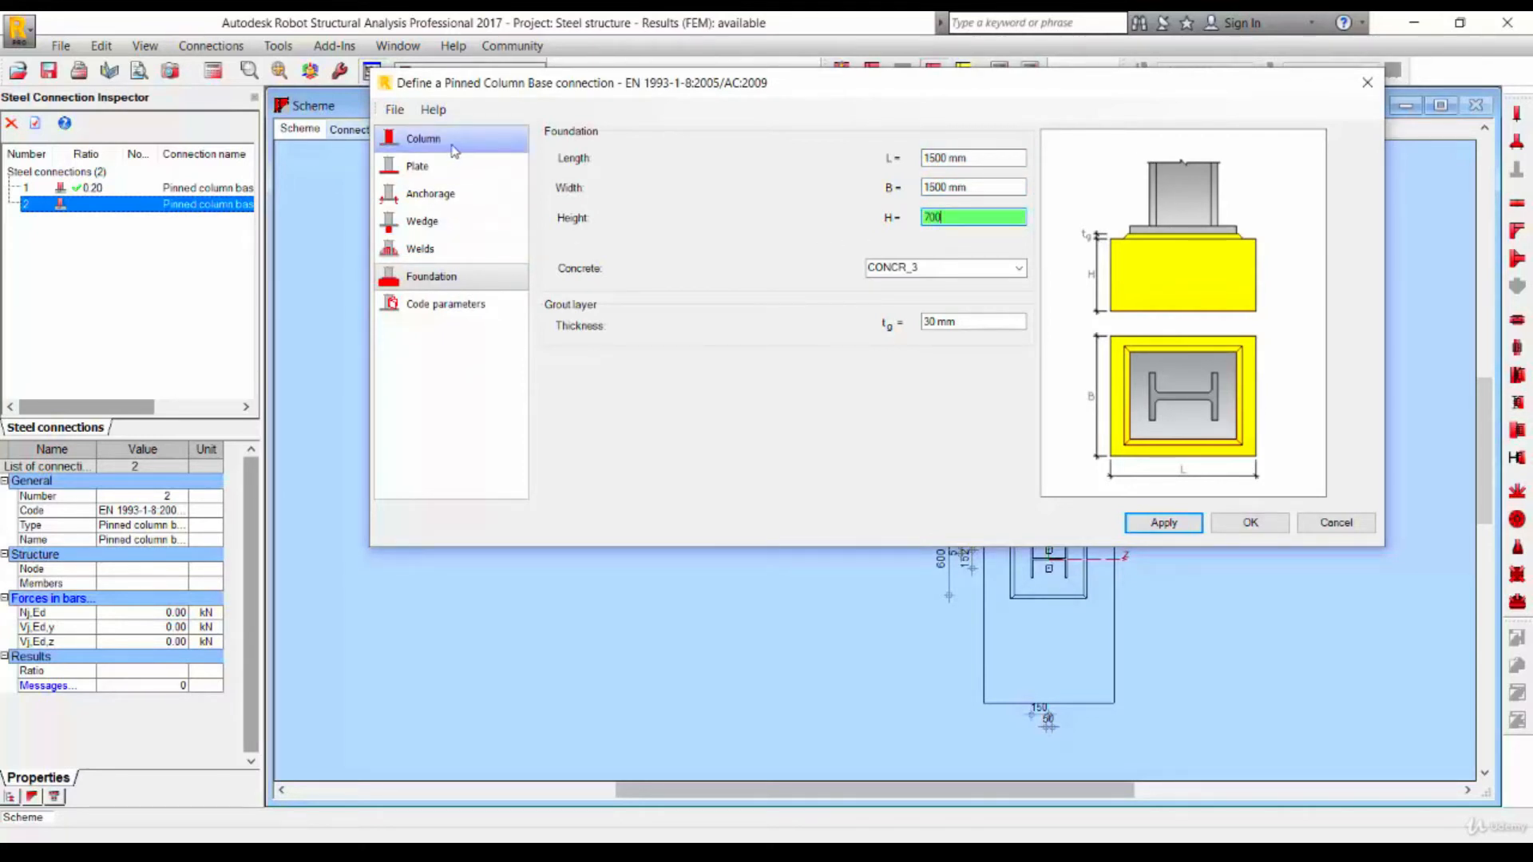
- Set the column material of the new connection to STEEL
{"action": "left_click", "coordinate": [423, 138]}
{"action": "left_click", "coordinate": [757, 222]}
{"action": "scroll", "coordinate": [687, 319], "scroll_direction": "up", "scroll_amount": 2}
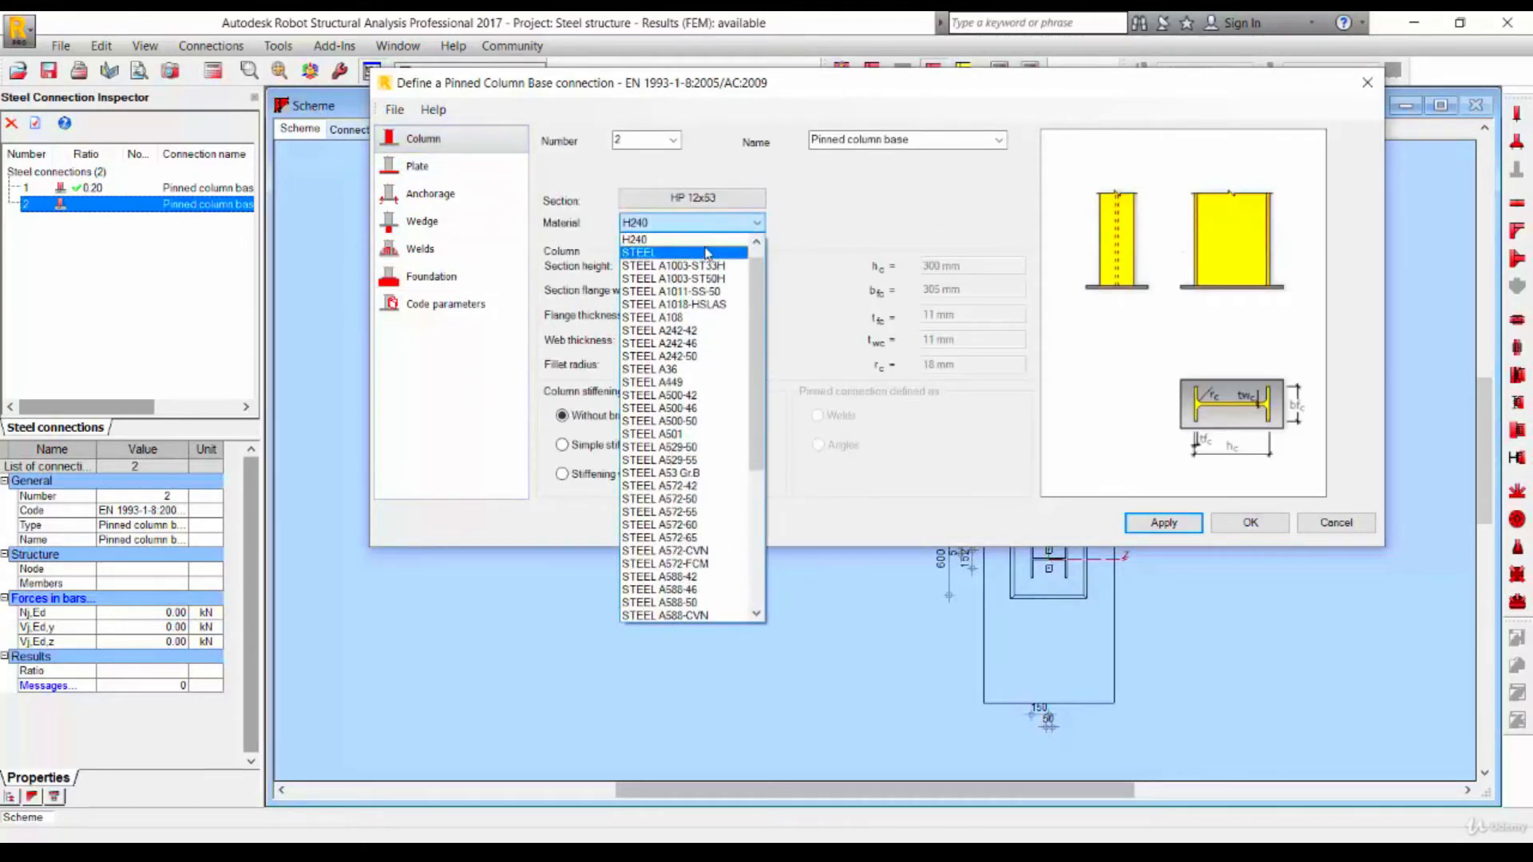
{"action": "left_click", "coordinate": [651, 234]}
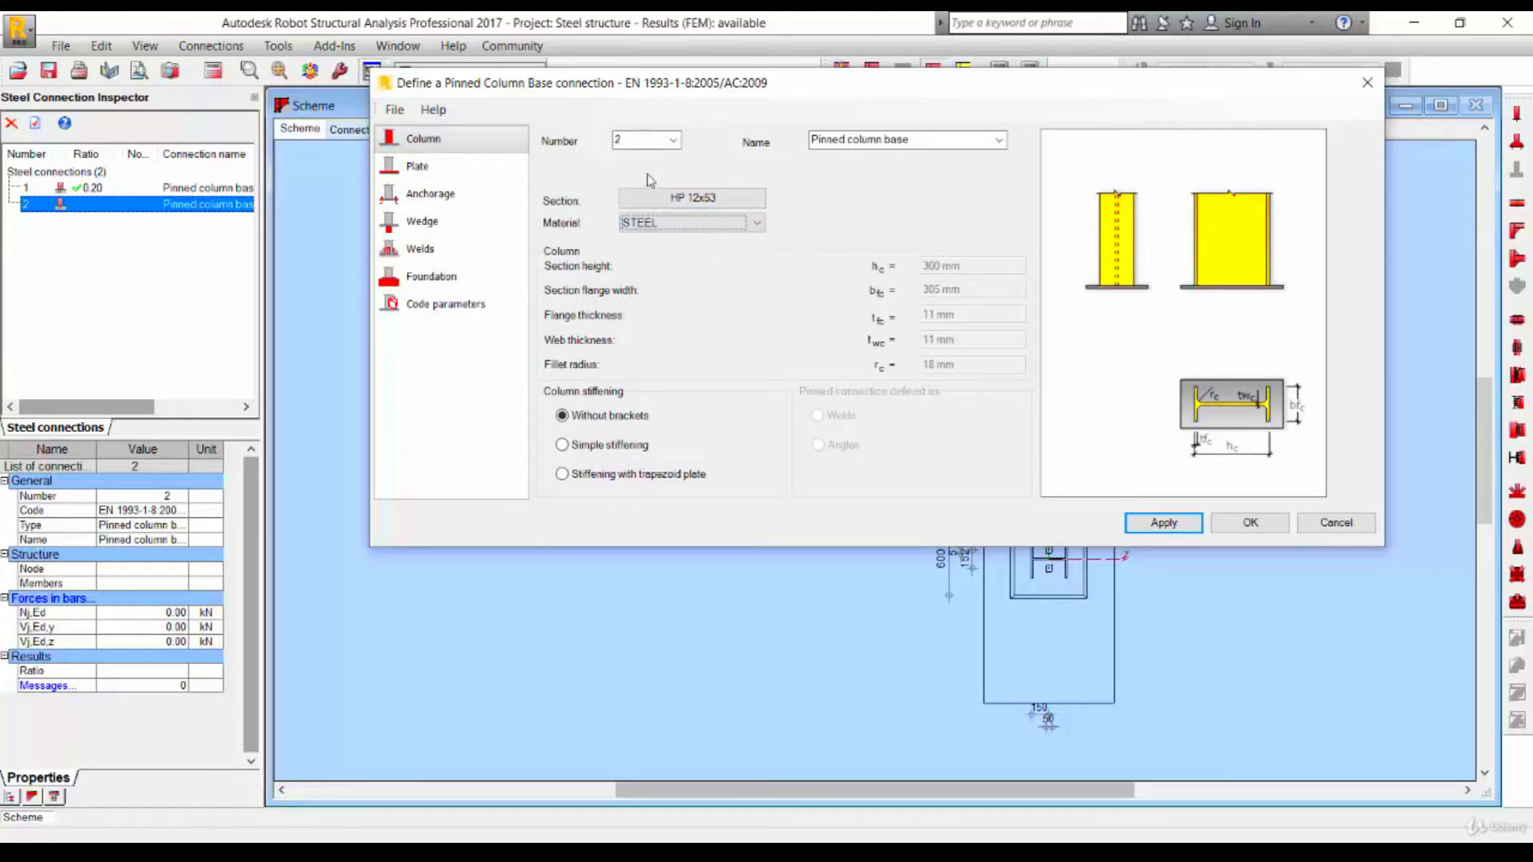
- Review the name, plate and anchorage pages of the new connection definition
{"action": "left_click", "coordinate": [998, 142]}
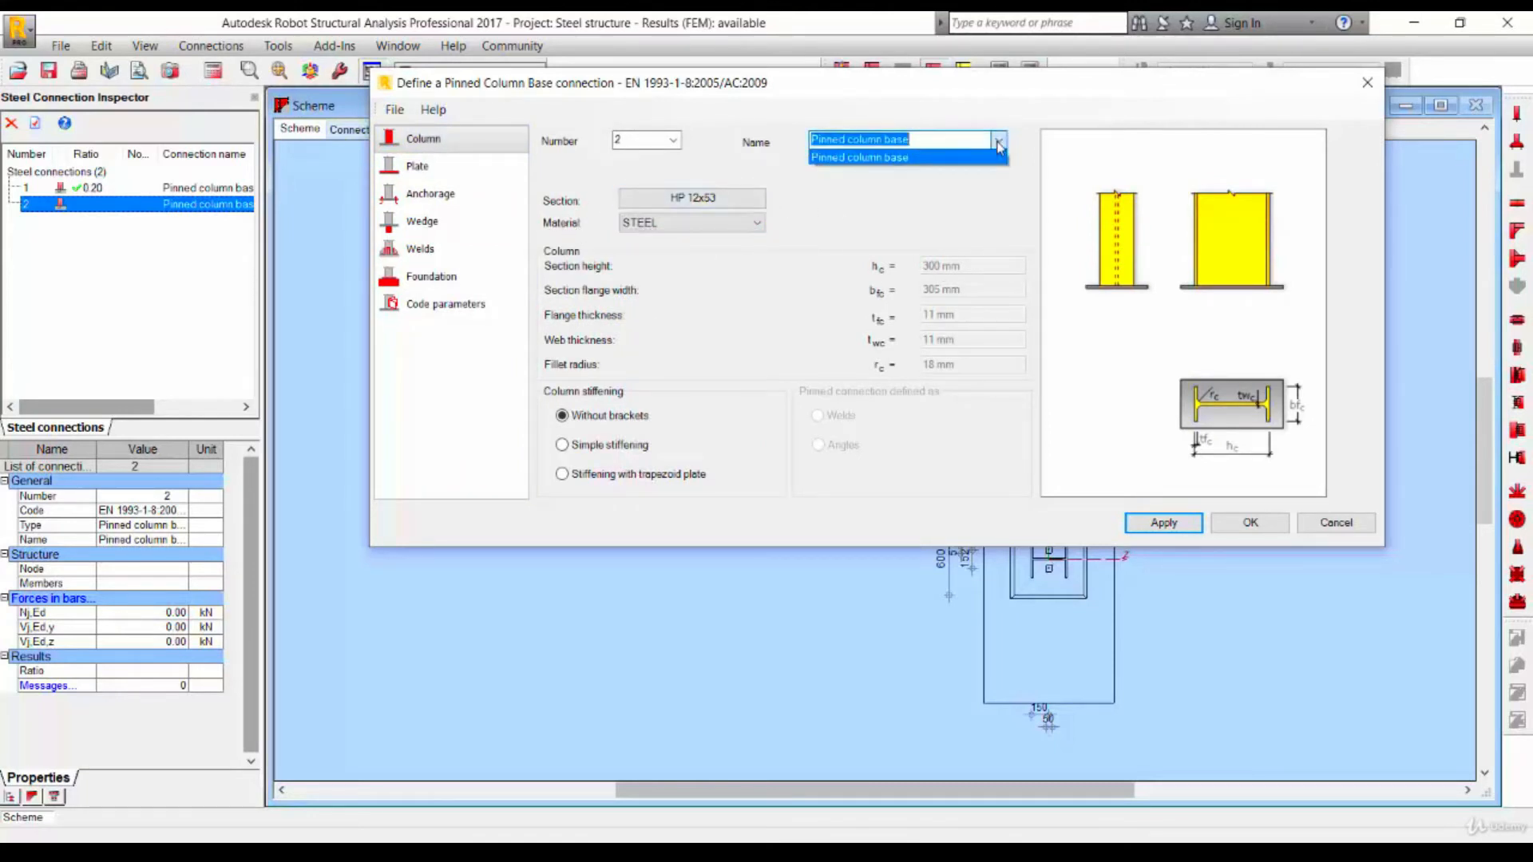
{"action": "left_click", "coordinate": [999, 142]}
{"action": "left_click", "coordinate": [417, 165]}
{"action": "left_click", "coordinate": [958, 268]}
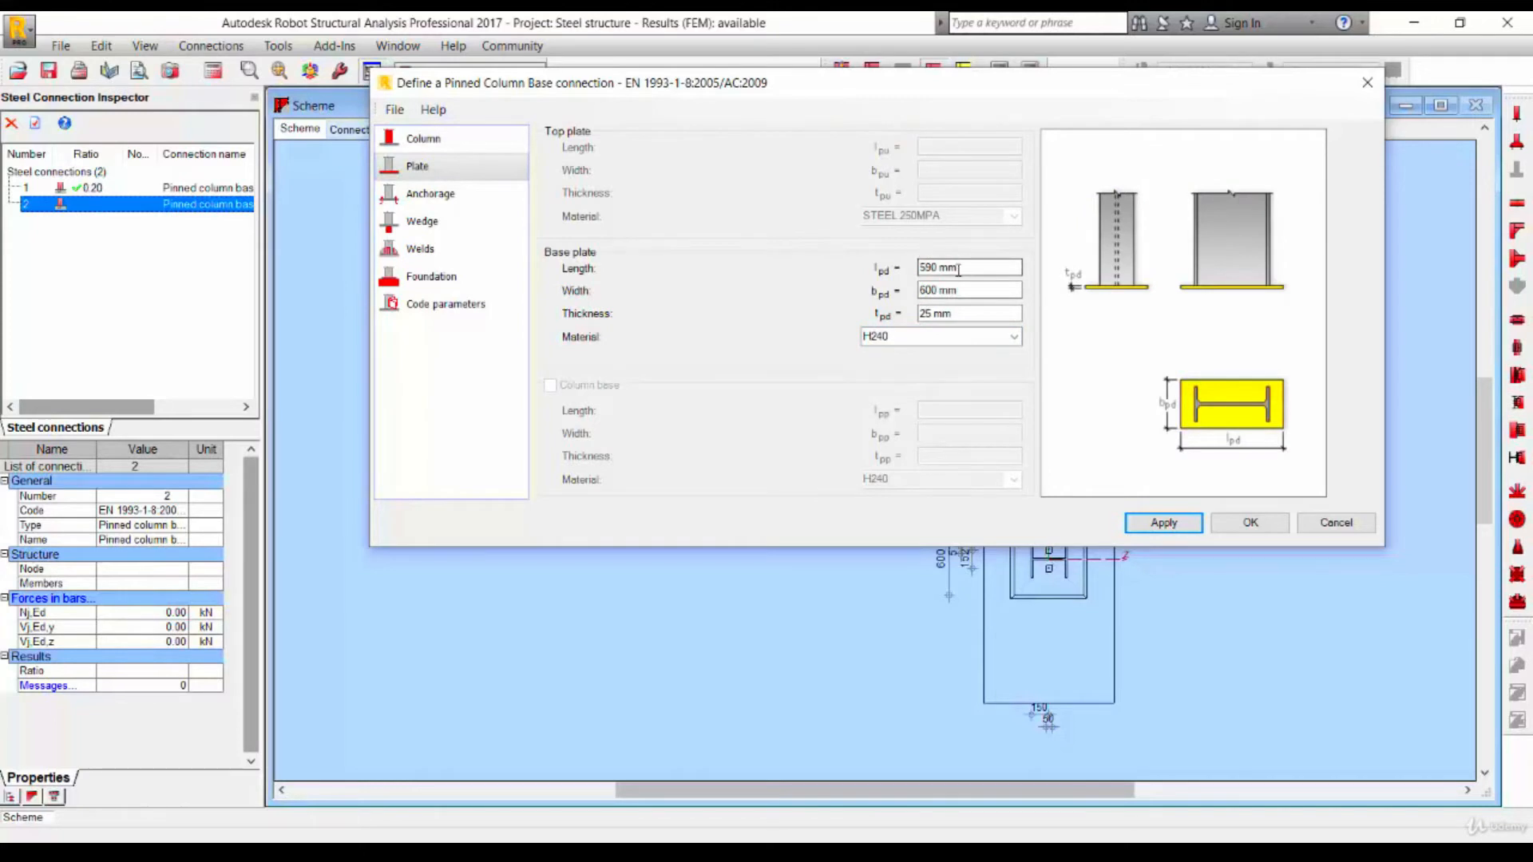
{"action": "left_click", "coordinate": [430, 194]}
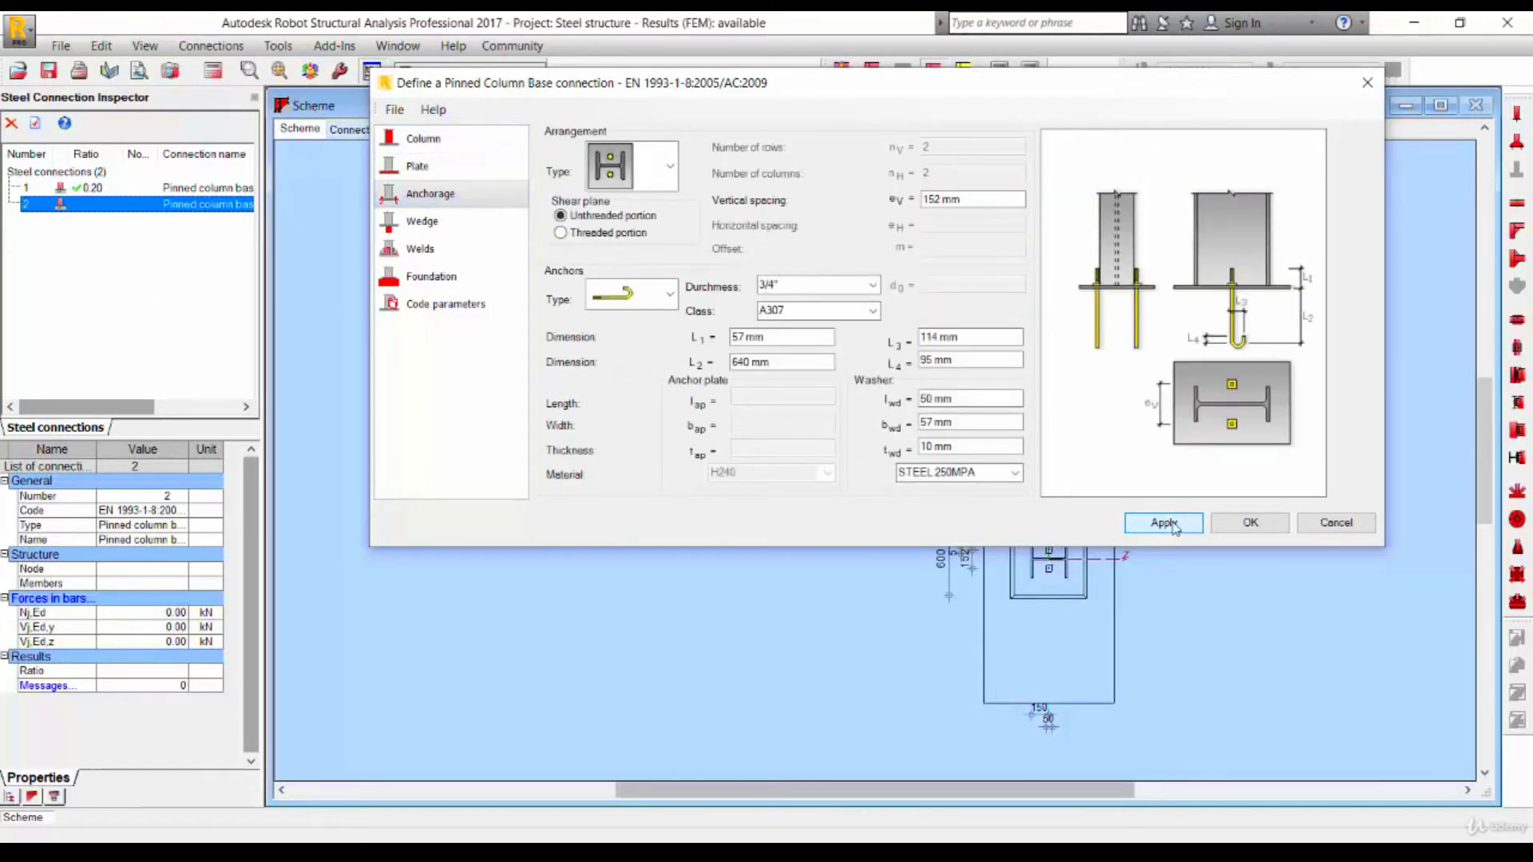
- Confirm the connection definition and display its 3D connection view
{"action": "left_click", "coordinate": [1250, 524]}
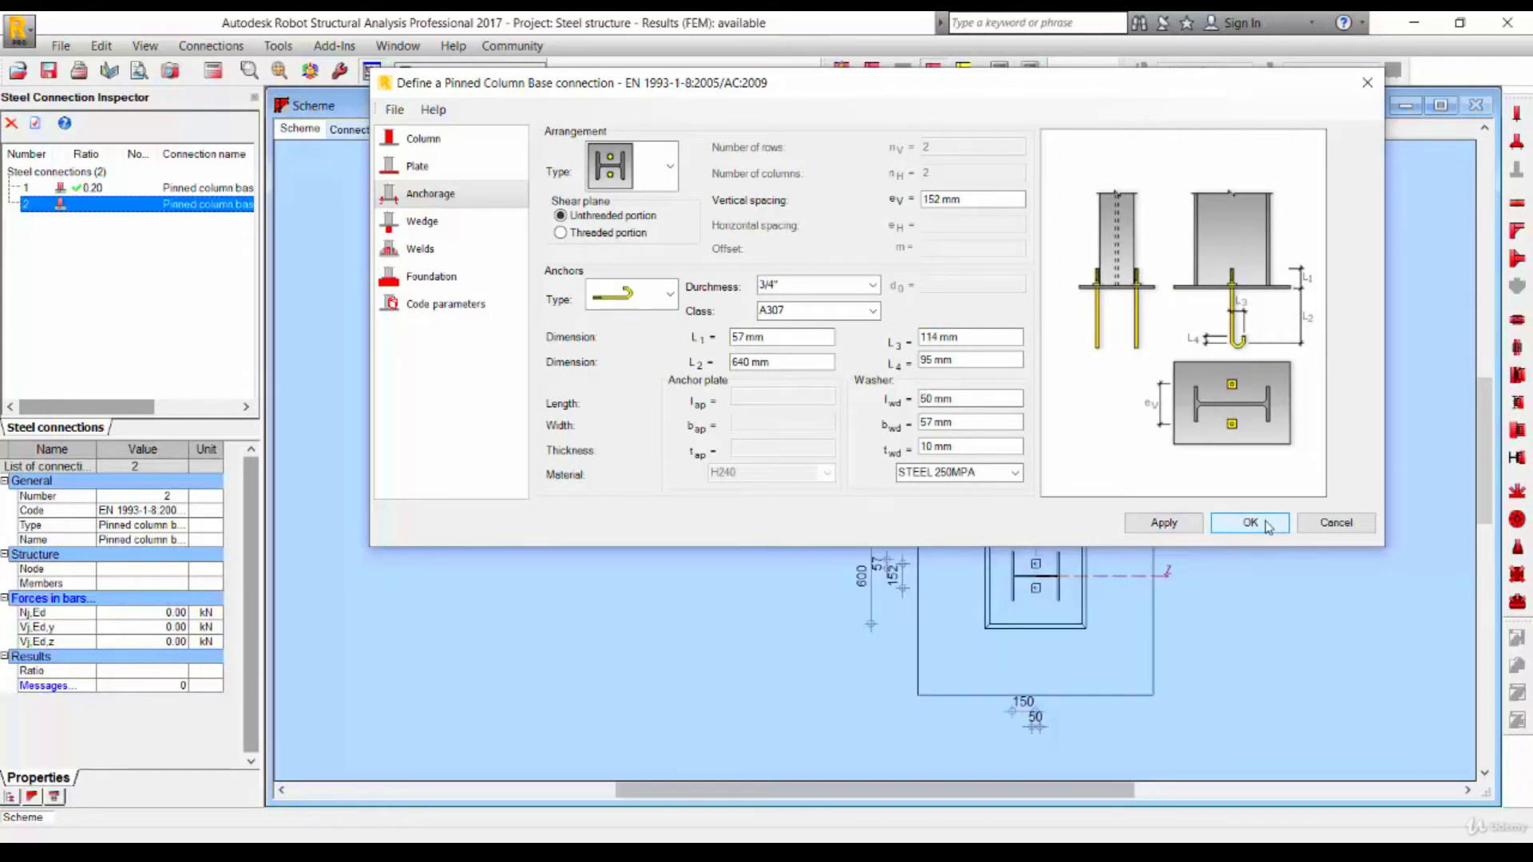
{"action": "left_click", "coordinate": [1250, 523]}
{"action": "left_click", "coordinate": [367, 129]}
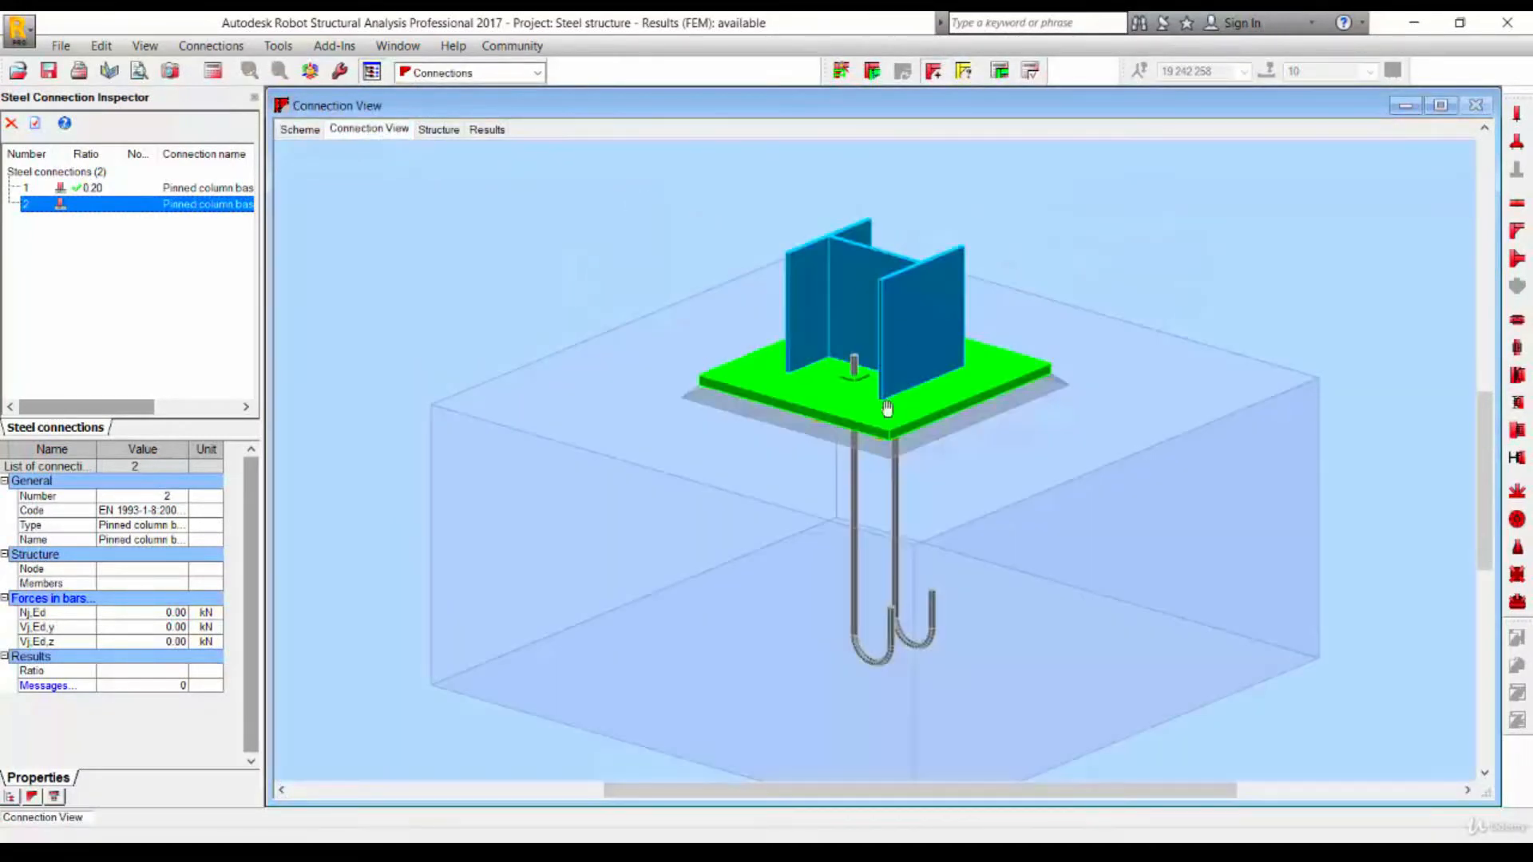
- Try to run the design of connections from the structure for the new connection
{"action": "left_click", "coordinate": [1000, 72]}
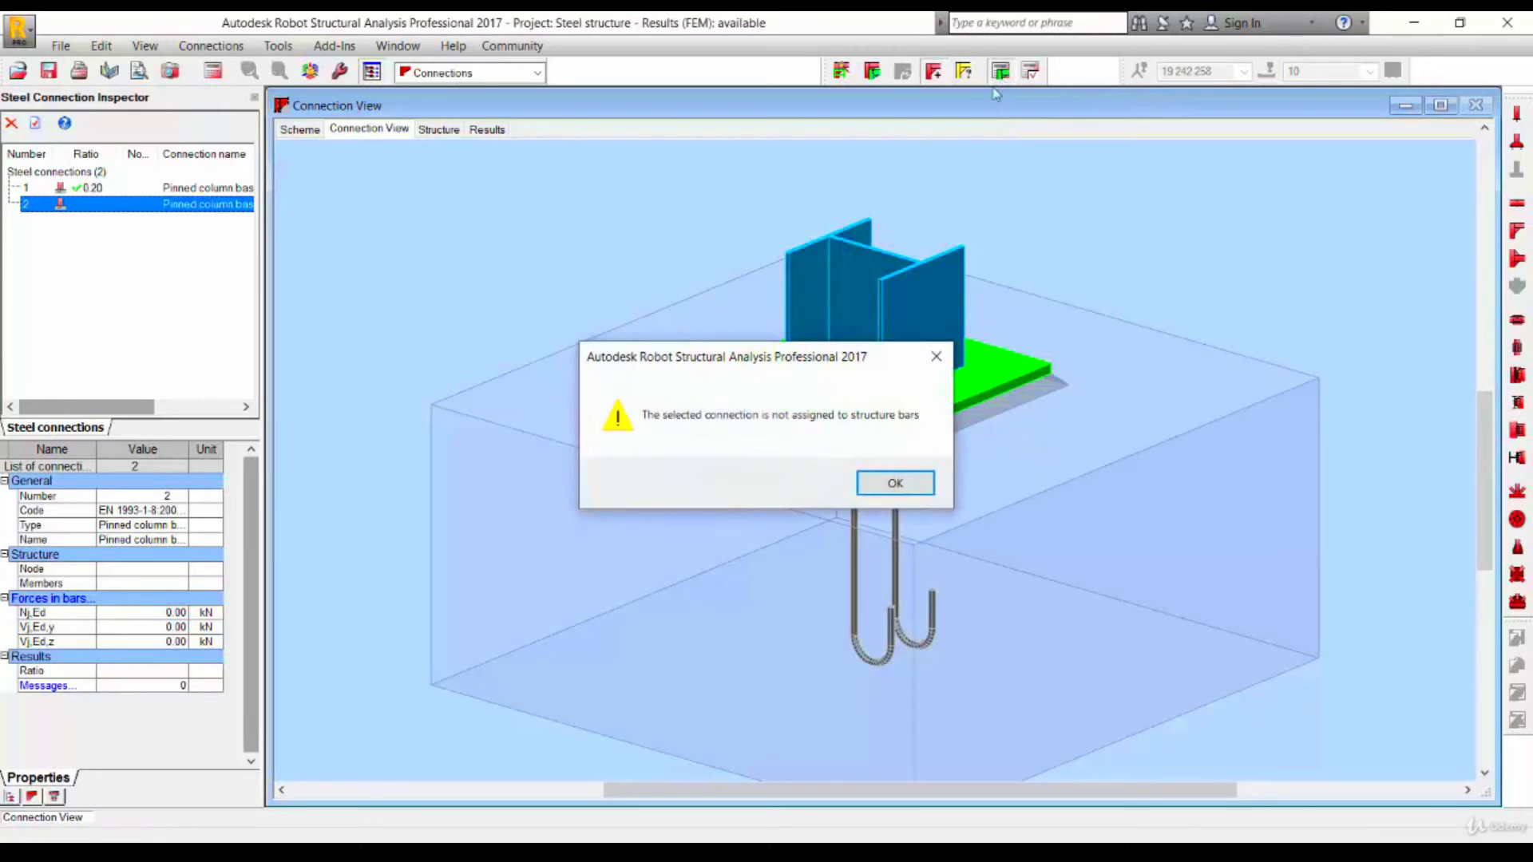
{"action": "left_click", "coordinate": [887, 483]}
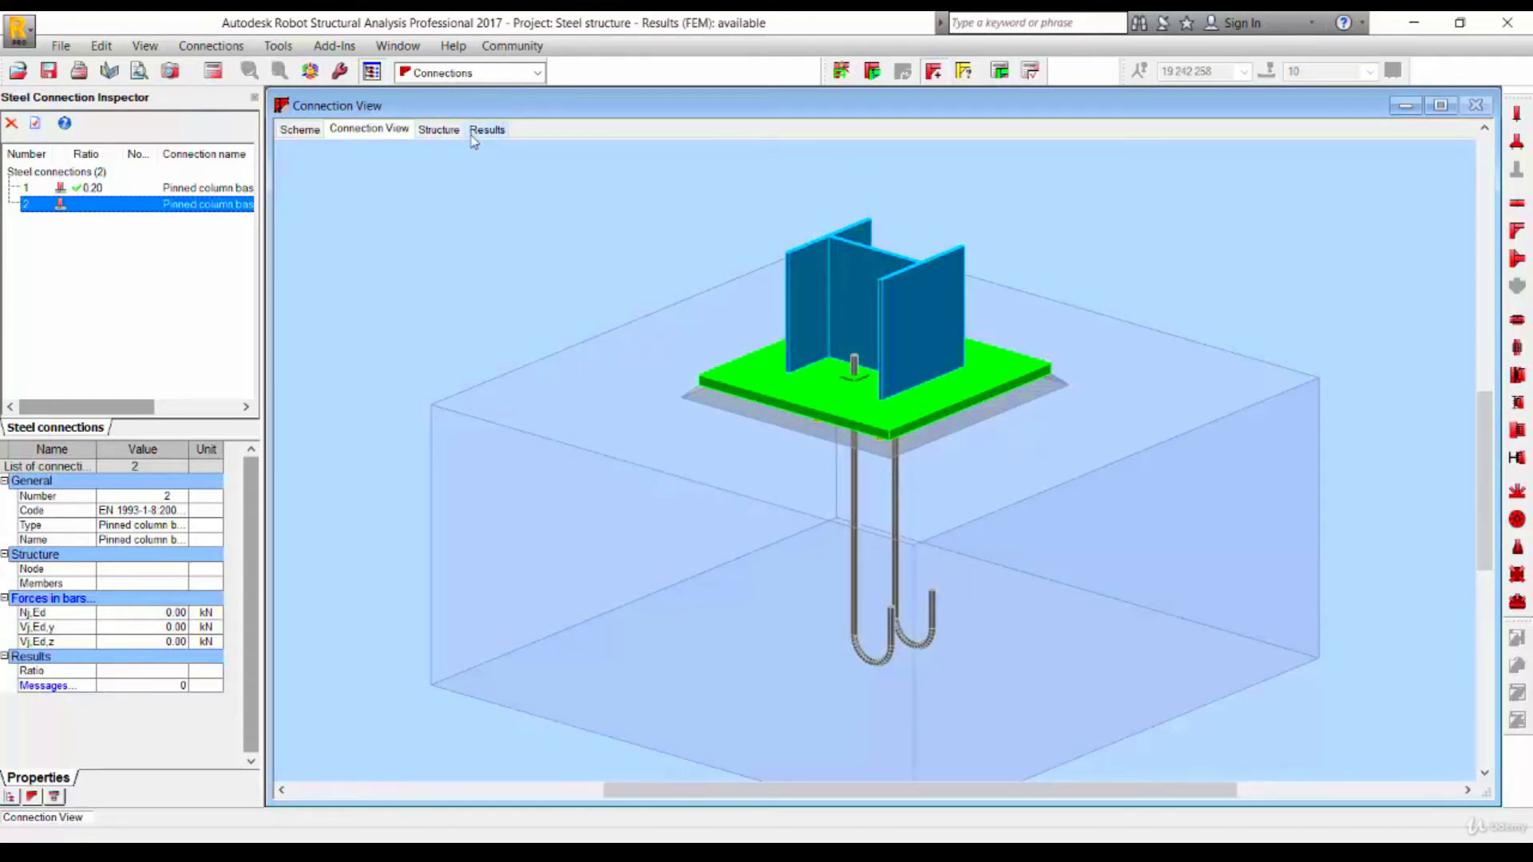
{"action": "left_click", "coordinate": [999, 71]}
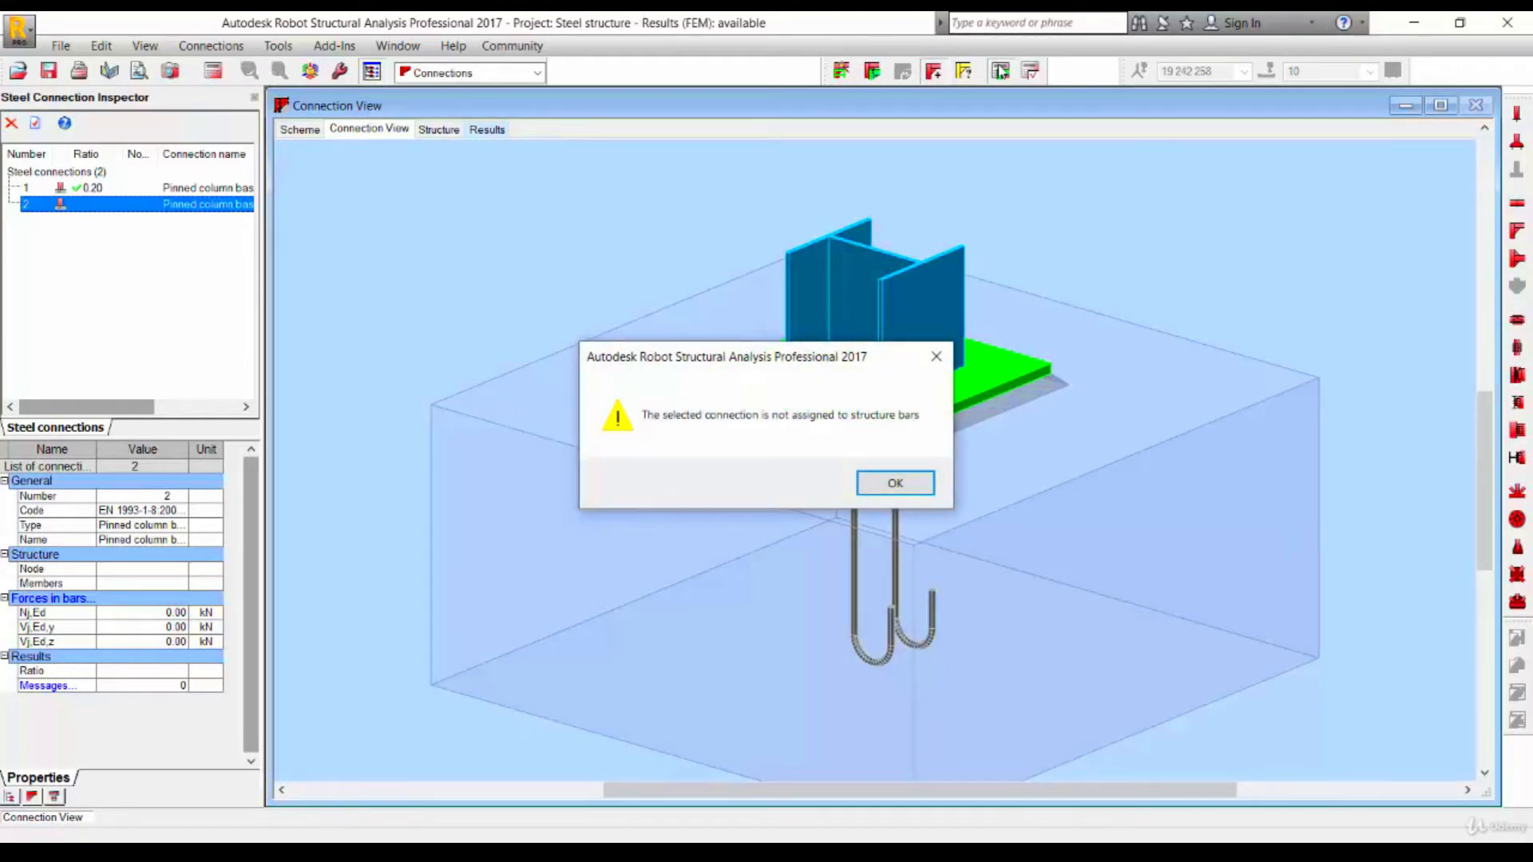
{"action": "left_click", "coordinate": [868, 489]}
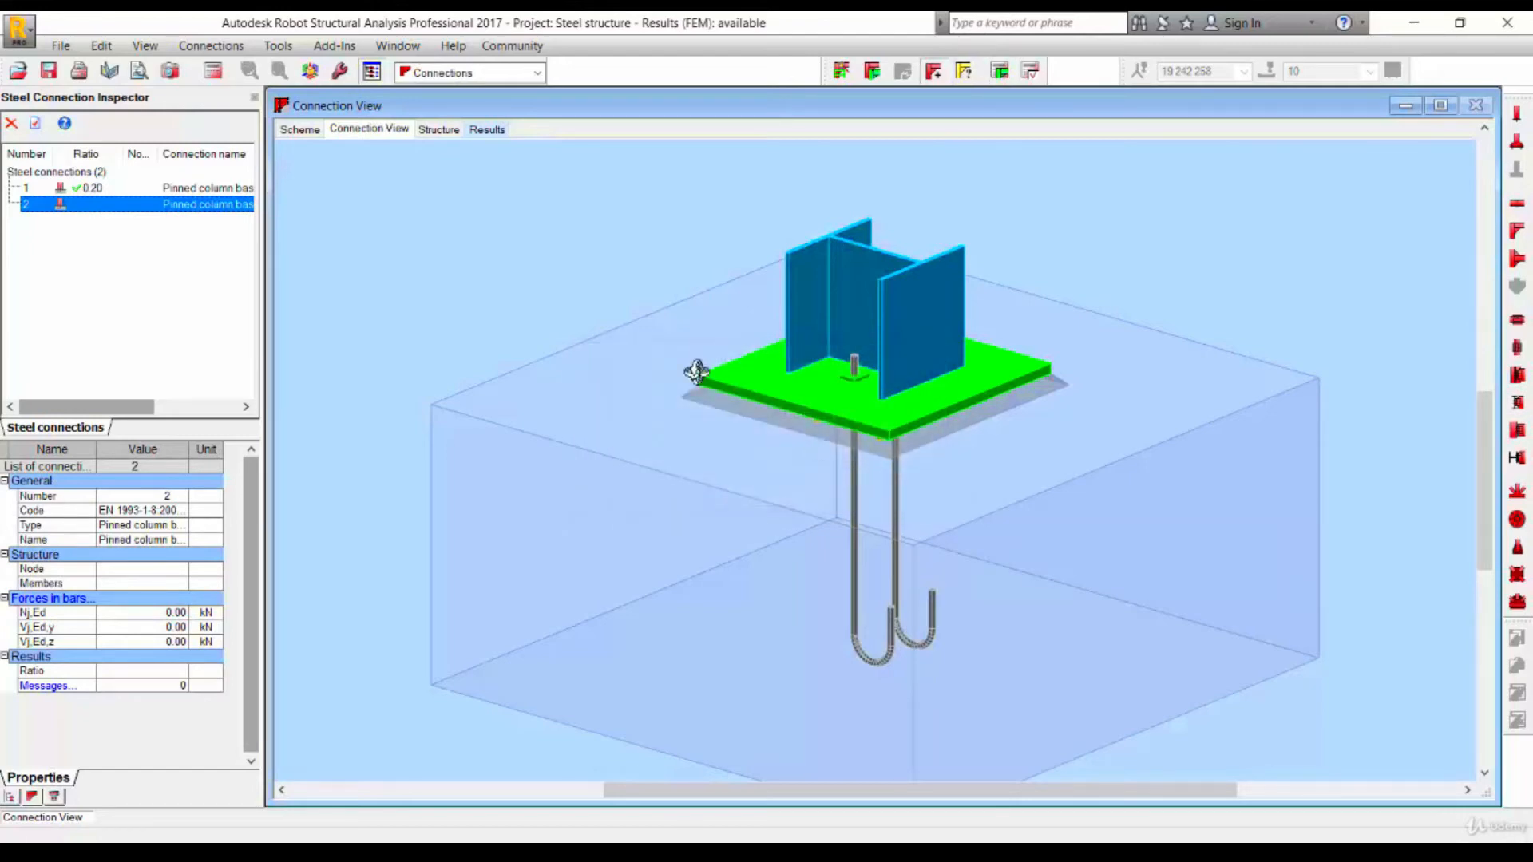
- Switch to the structure's front elevation and hide the cladding panels to show the bare frame
{"action": "left_click", "coordinate": [438, 130]}
{"action": "scroll", "coordinate": [1047, 615], "scroll_direction": "down", "scroll_amount": 6}
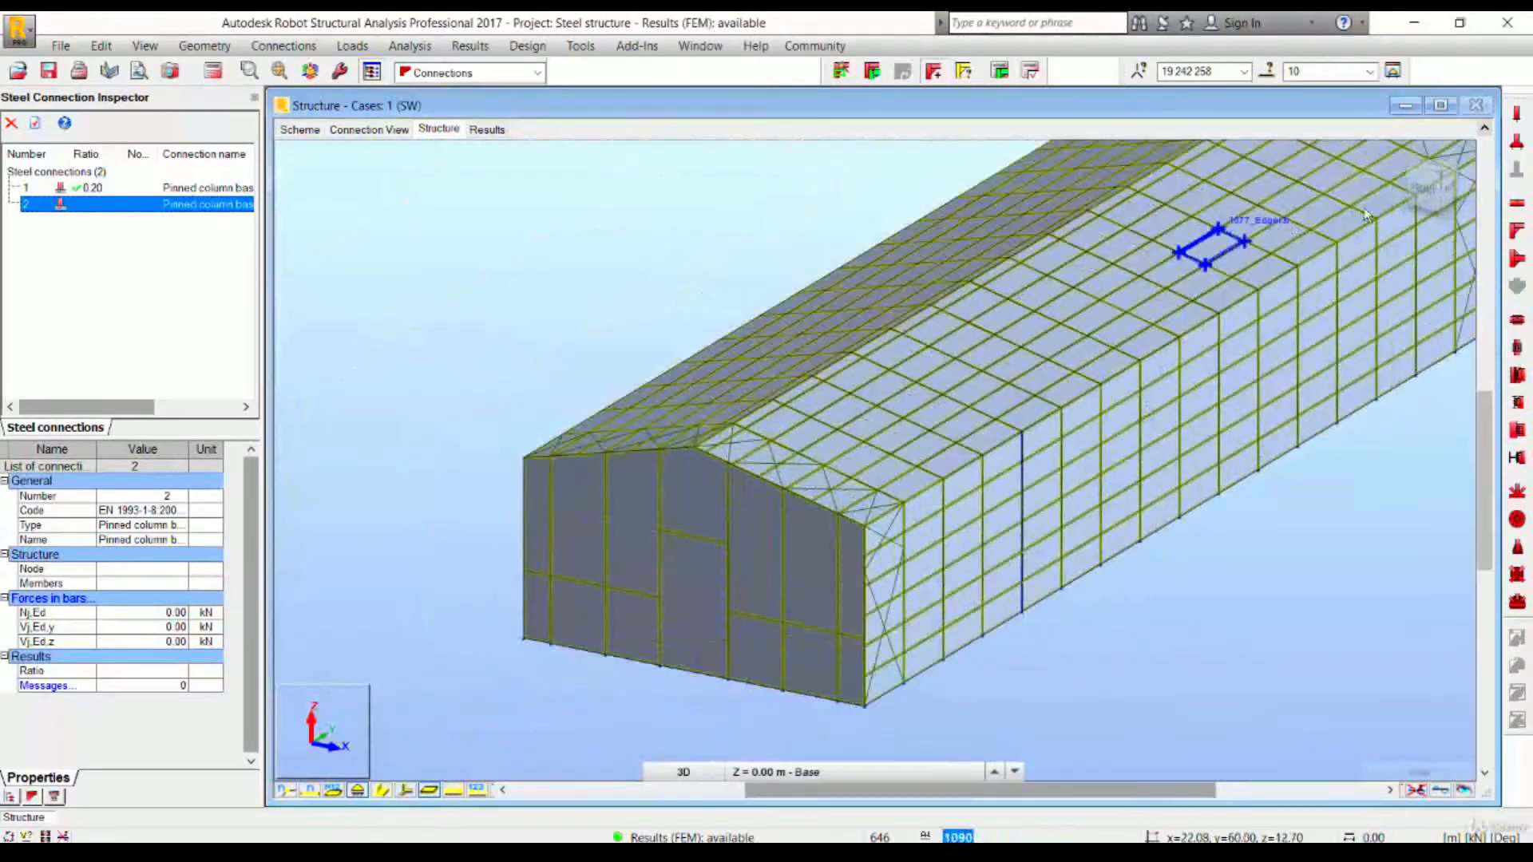
{"action": "left_click", "coordinate": [1417, 185]}
{"action": "left_click_drag", "start_coordinate": [888, 657], "coordinate": [1329, 548]}
{"action": "left_click", "coordinate": [458, 765]}
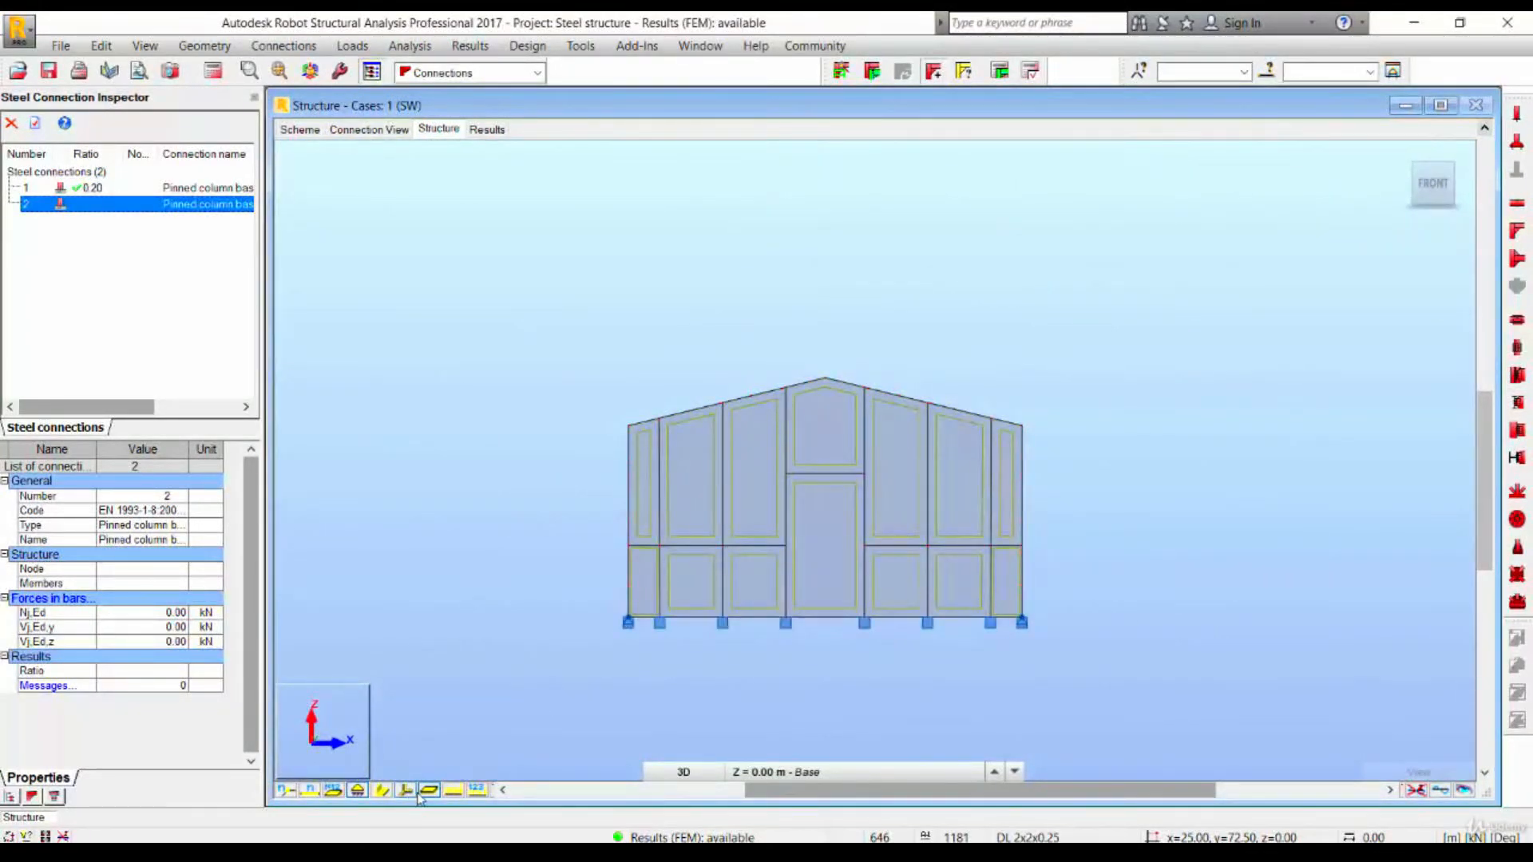
{"action": "left_click", "coordinate": [428, 791]}
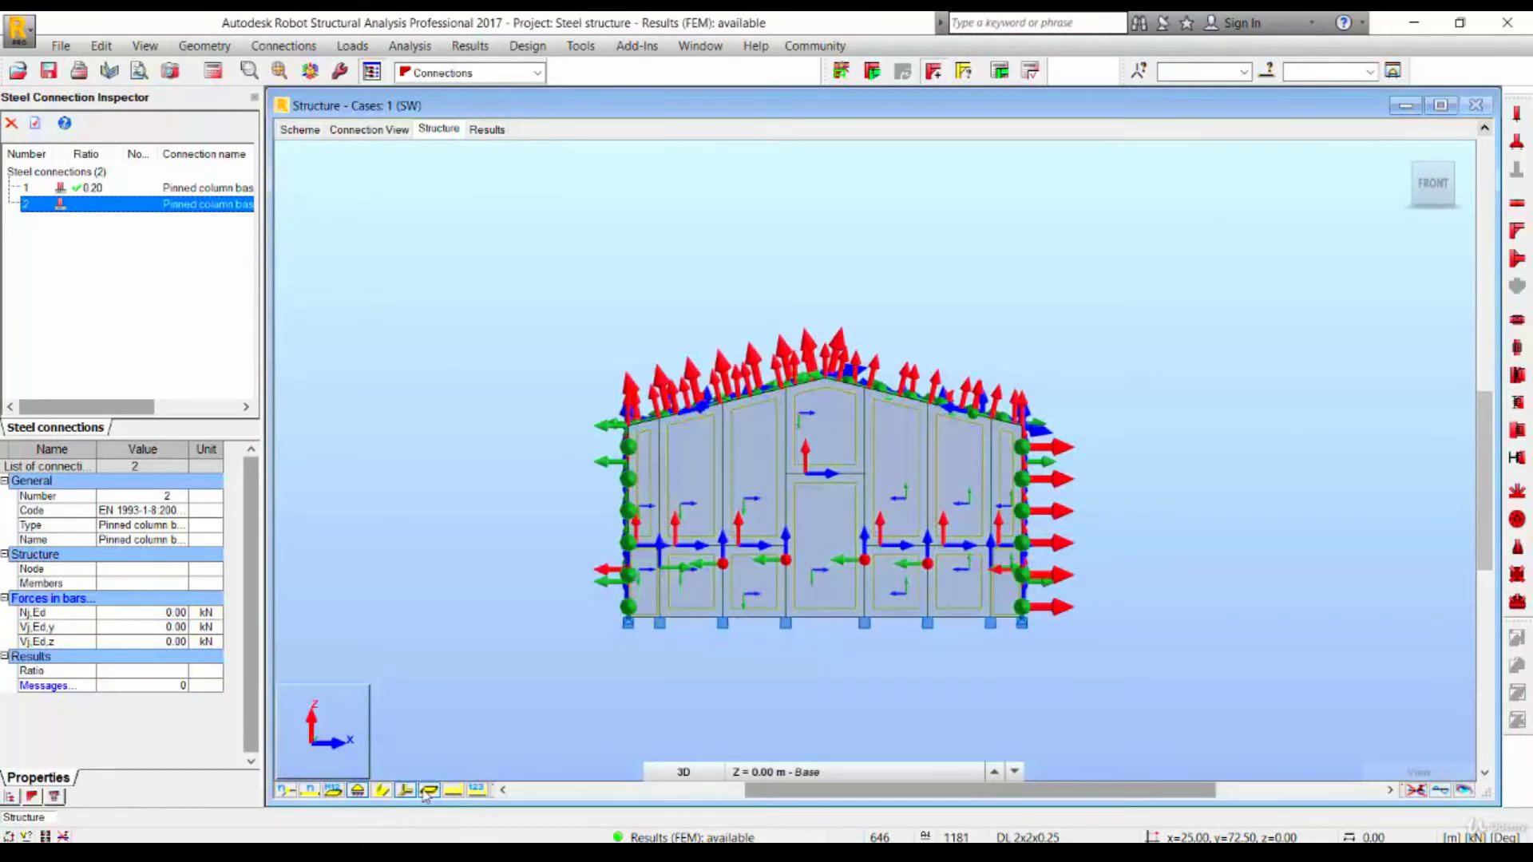
{"action": "left_click", "coordinate": [405, 791]}
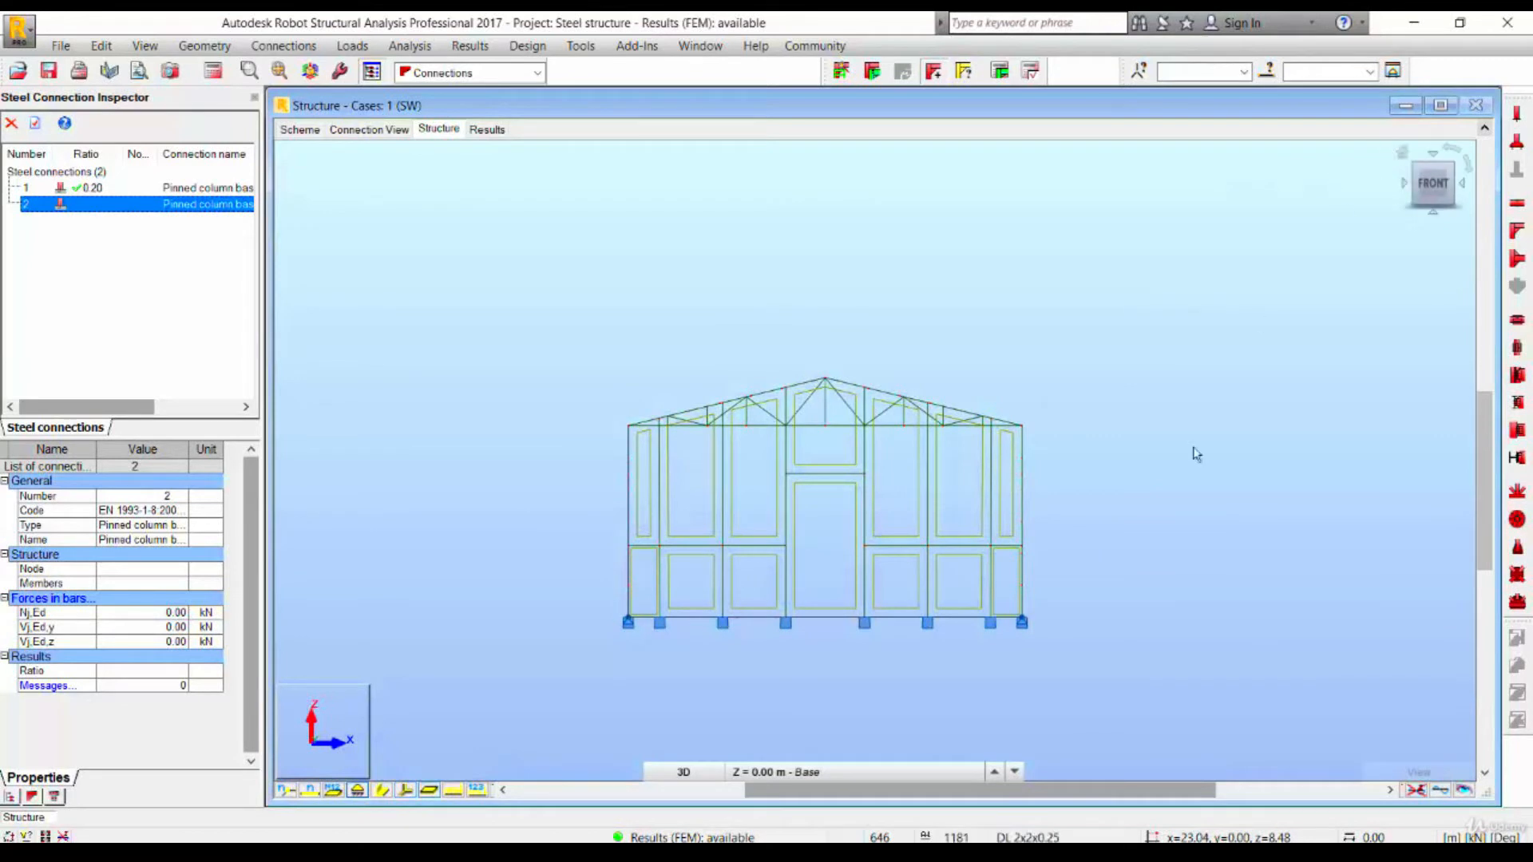
- Select the base bars in the front elevation and try to run steel connection design on them
{"action": "left_click_drag", "start_coordinate": [575, 582], "coordinate": [1210, 694]}
{"action": "left_click_drag", "start_coordinate": [1158, 619], "coordinate": [495, 710]}
{"action": "left_click_drag", "start_coordinate": [1051, 581], "coordinate": [1292, 544]}
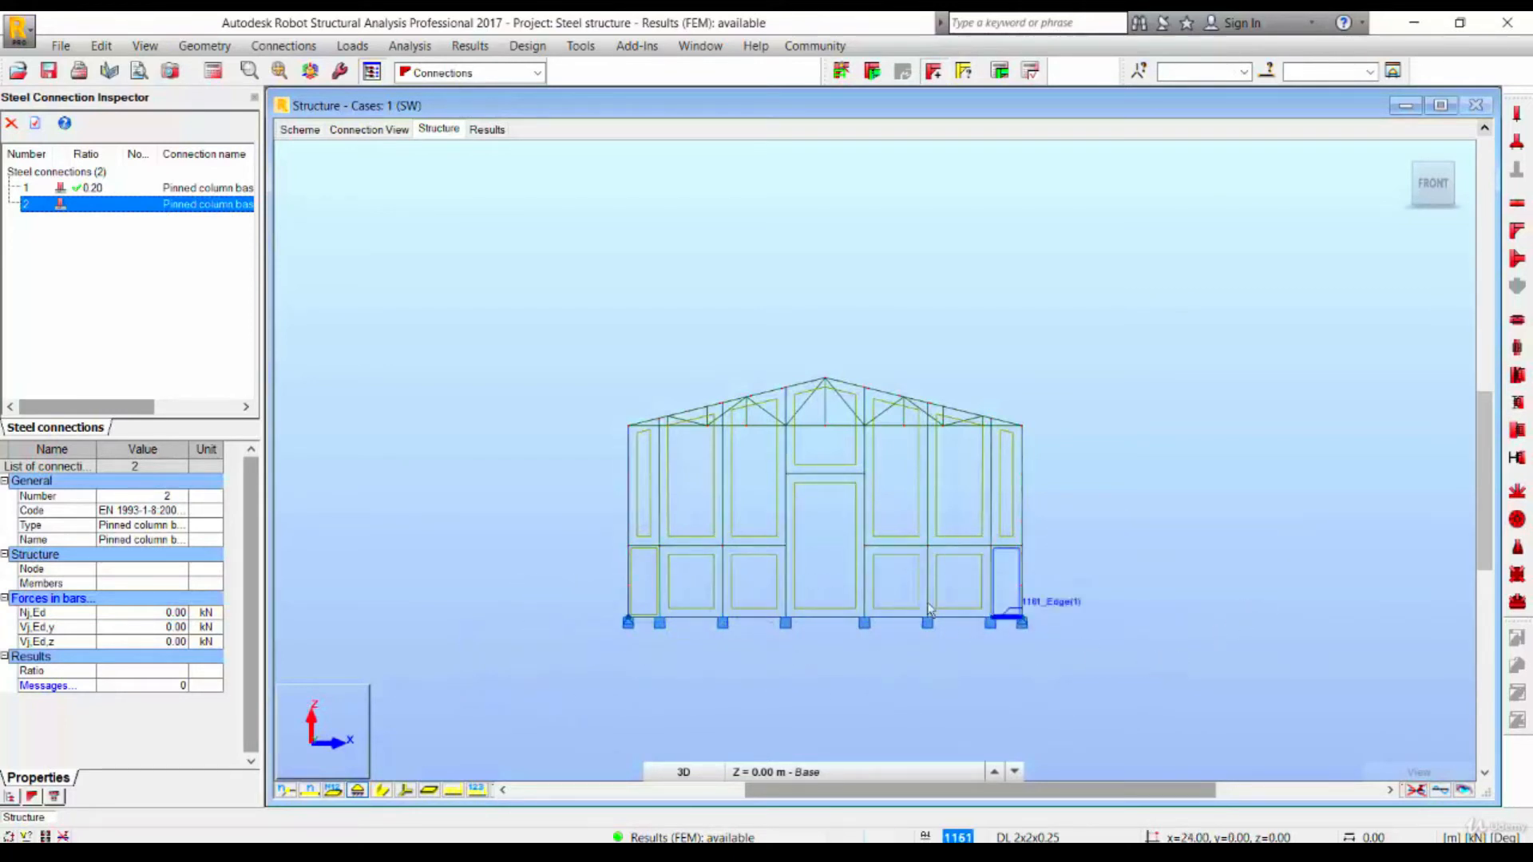
{"action": "left_click_drag", "start_coordinate": [565, 599], "coordinate": [1185, 724]}
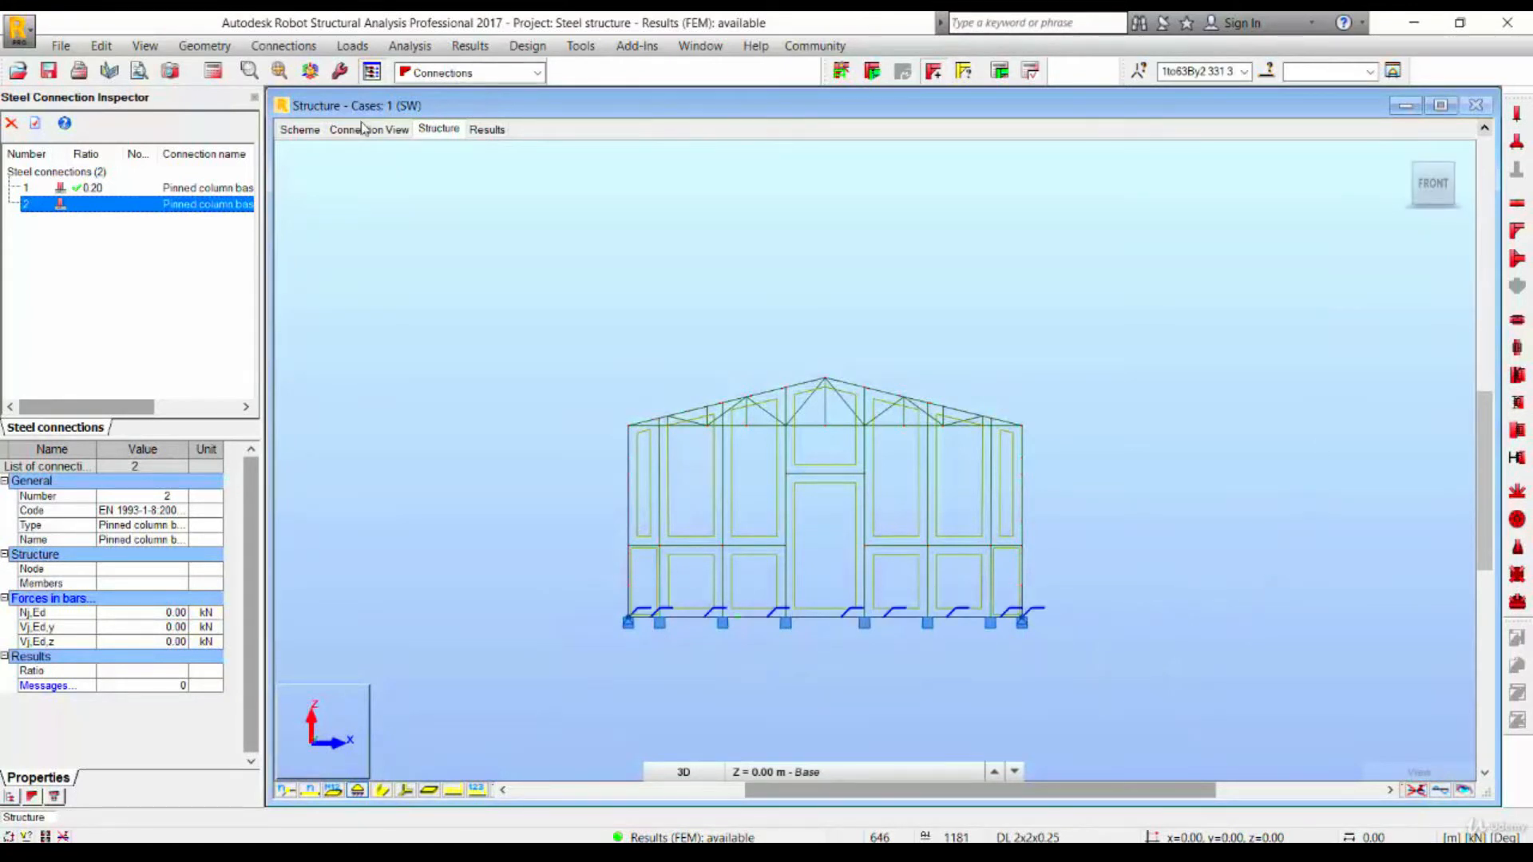
{"action": "left_click", "coordinate": [998, 73]}
{"action": "left_click", "coordinate": [892, 481]}
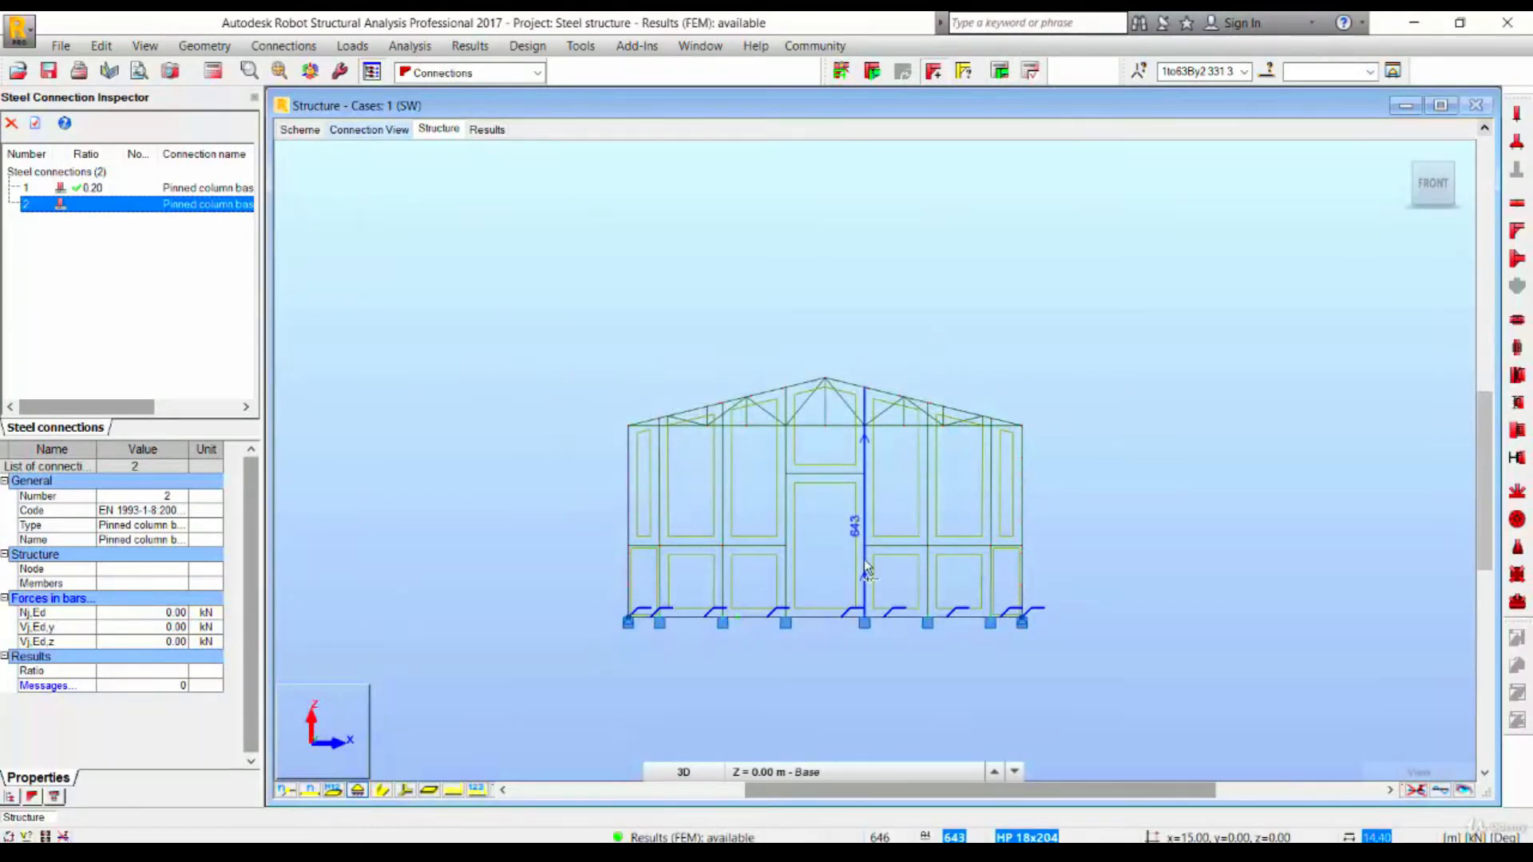
- Select a central column and retry the steel connection design on it
{"action": "left_click", "coordinate": [865, 563]}
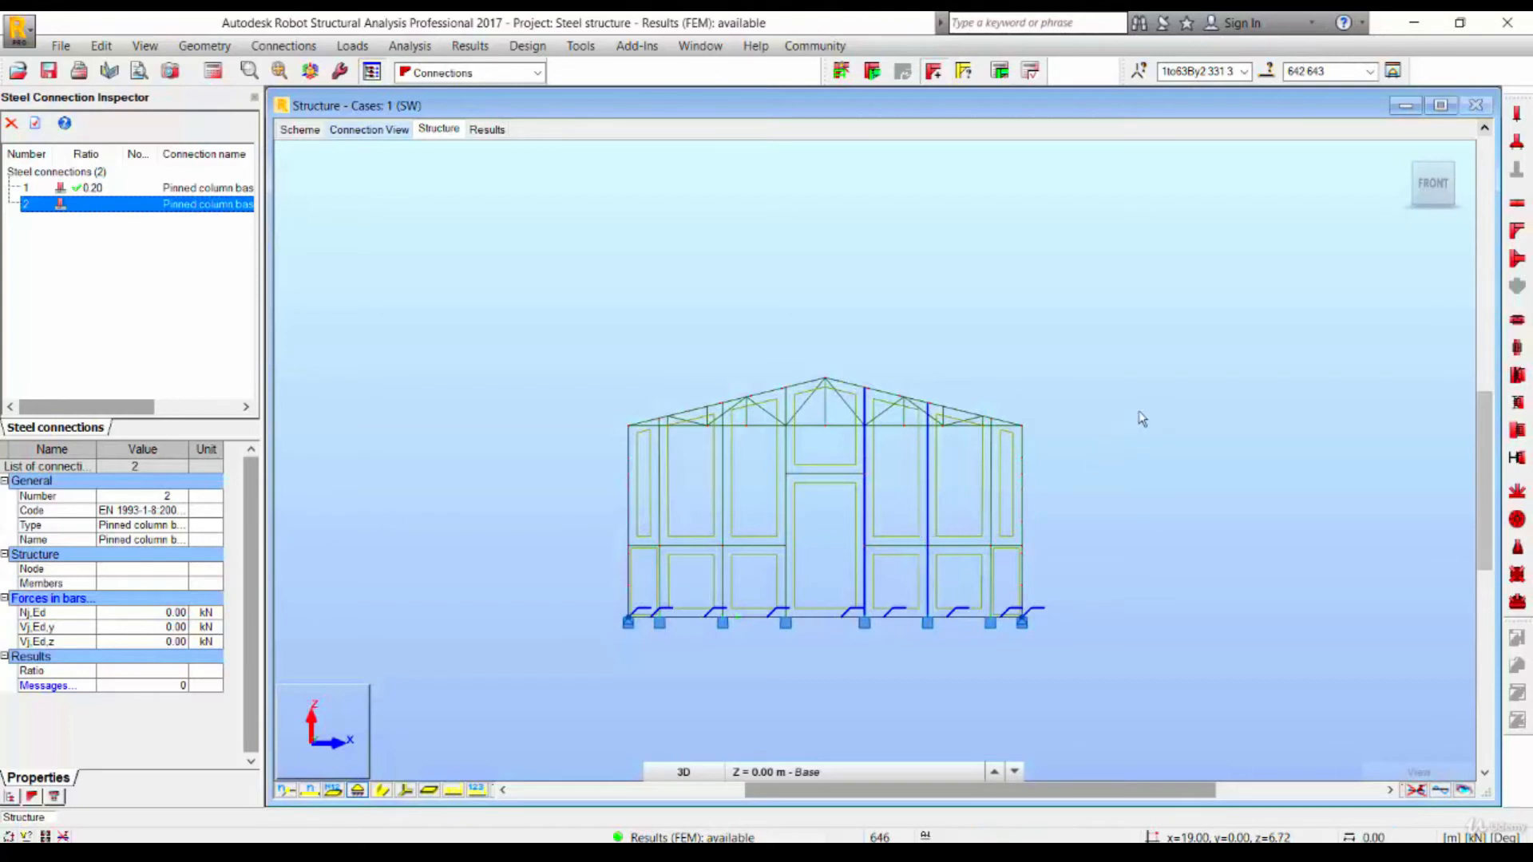
{"action": "left_click", "coordinate": [1005, 68]}
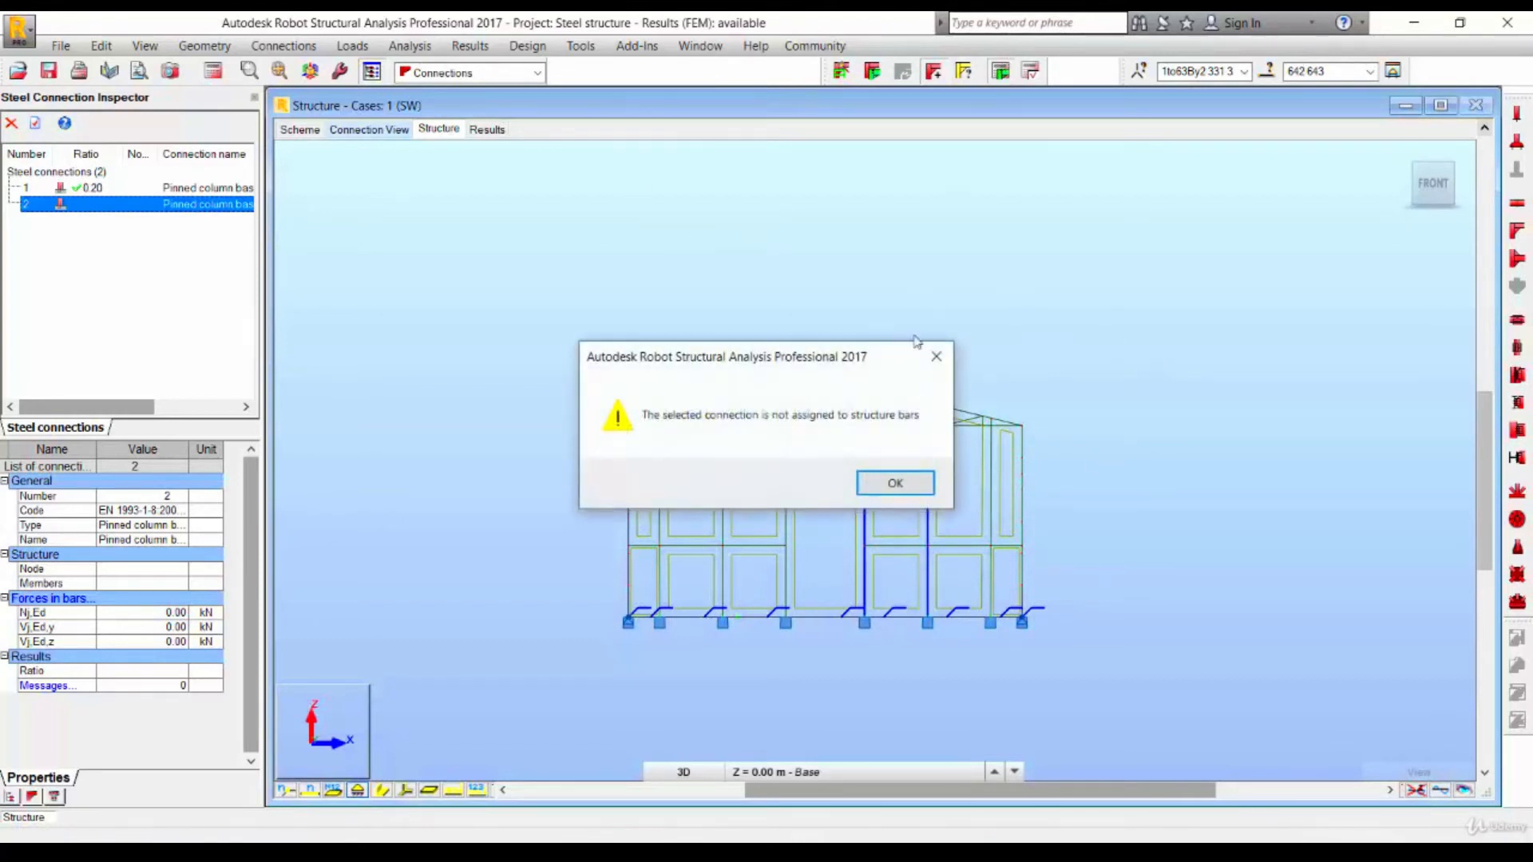
{"action": "left_click", "coordinate": [895, 481]}
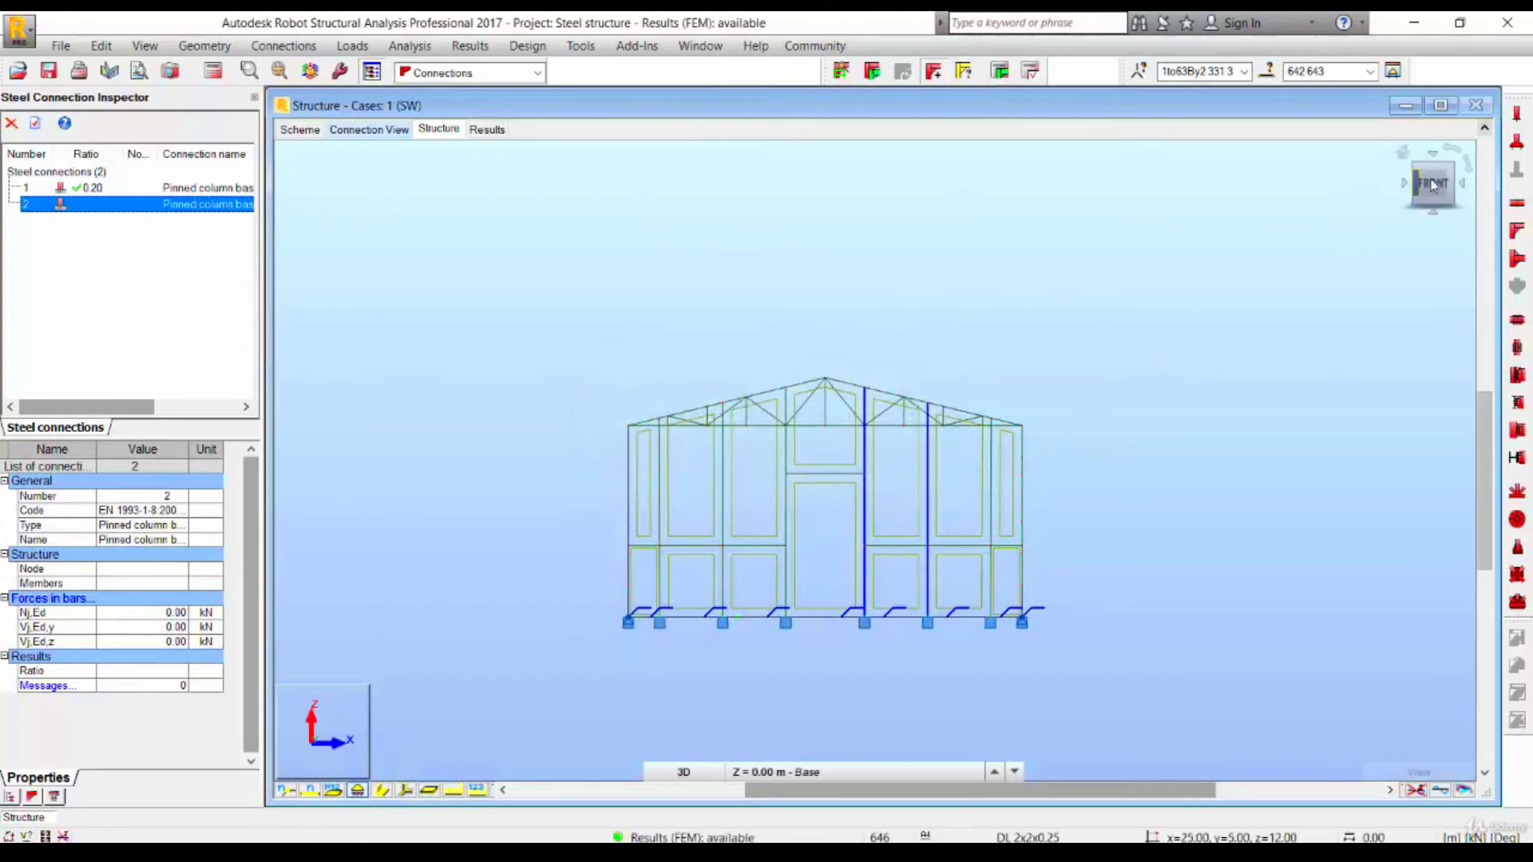
- In a zoomed 3D view of the front wall, select a column with its base and retry connection design
{"action": "middle_click_drag", "start_coordinate": [1134, 387], "coordinate": [1050, 393], "text": "shift"}
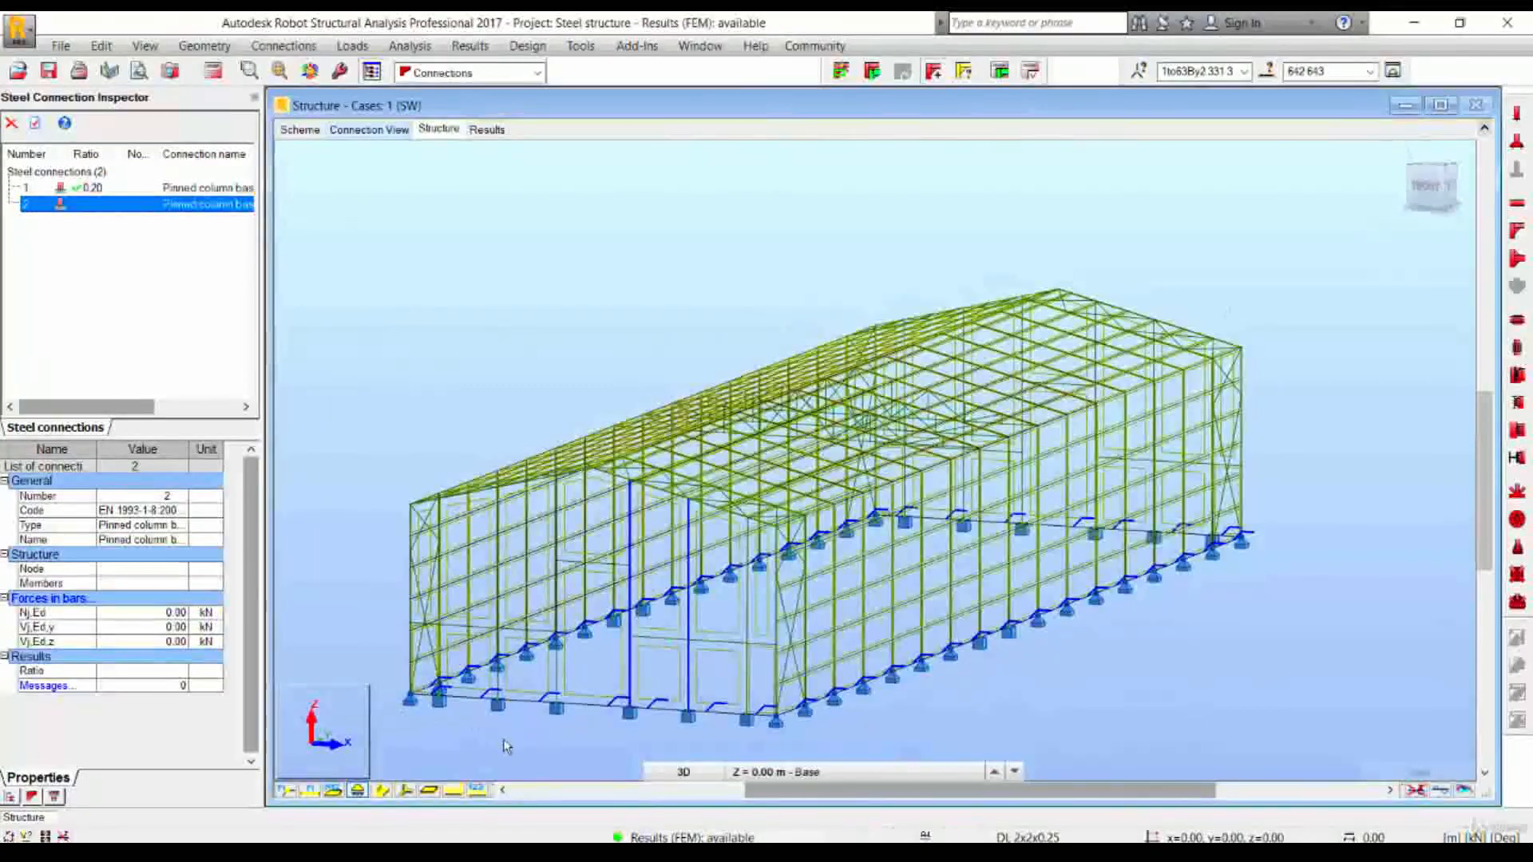
{"action": "scroll", "coordinate": [508, 741], "scroll_direction": "up", "scroll_amount": 3}
{"action": "scroll", "coordinate": [589, 719], "scroll_direction": "up", "scroll_amount": 3}
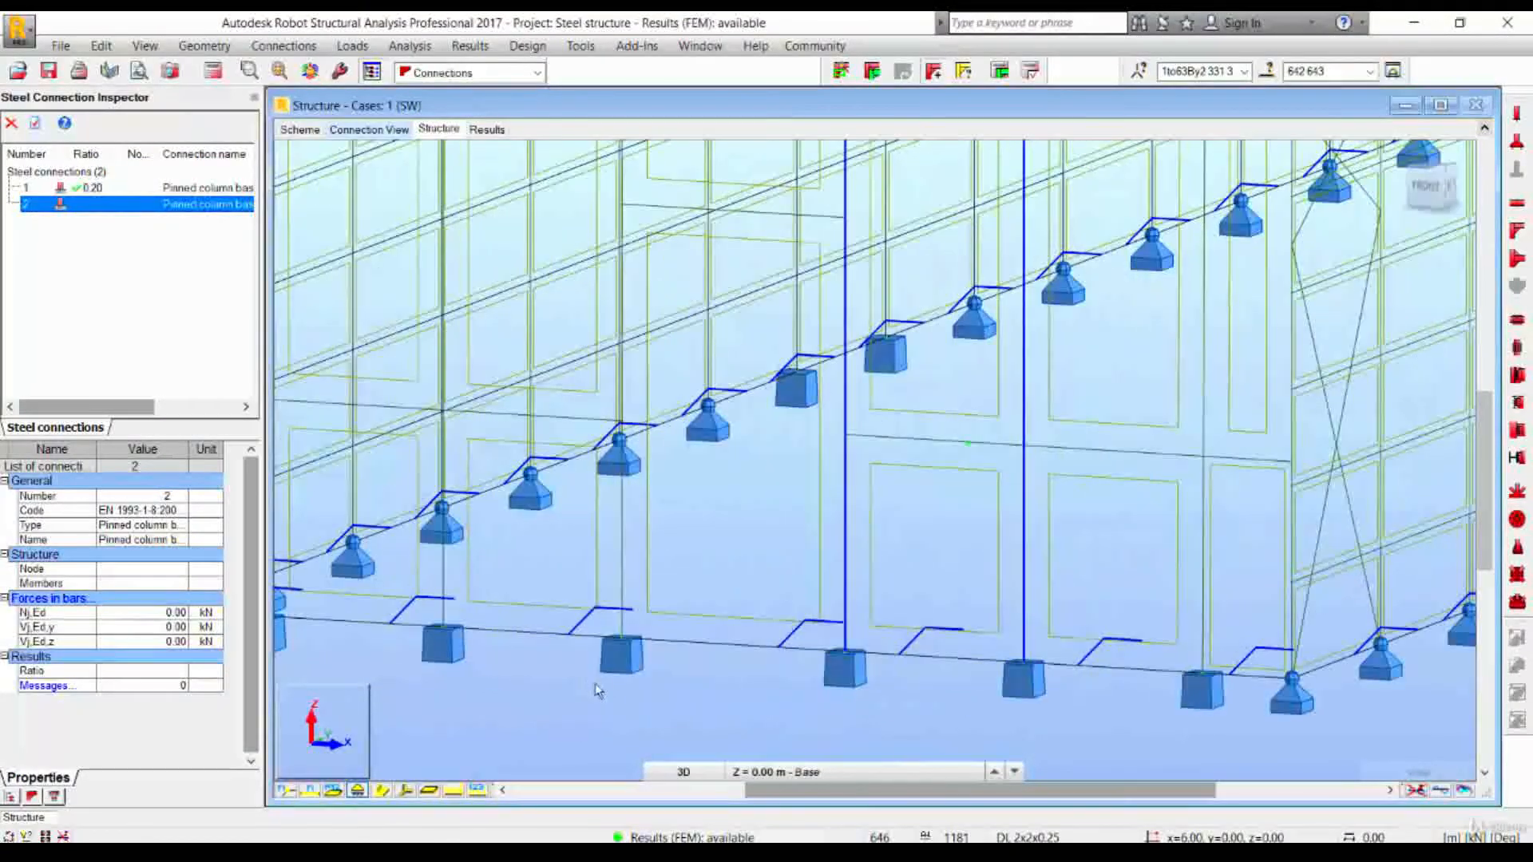
{"action": "left_click", "coordinate": [621, 570], "text": "ctrl"}
{"action": "left_click_drag", "start_coordinate": [654, 703], "coordinate": [603, 624], "text": "ctrl"}
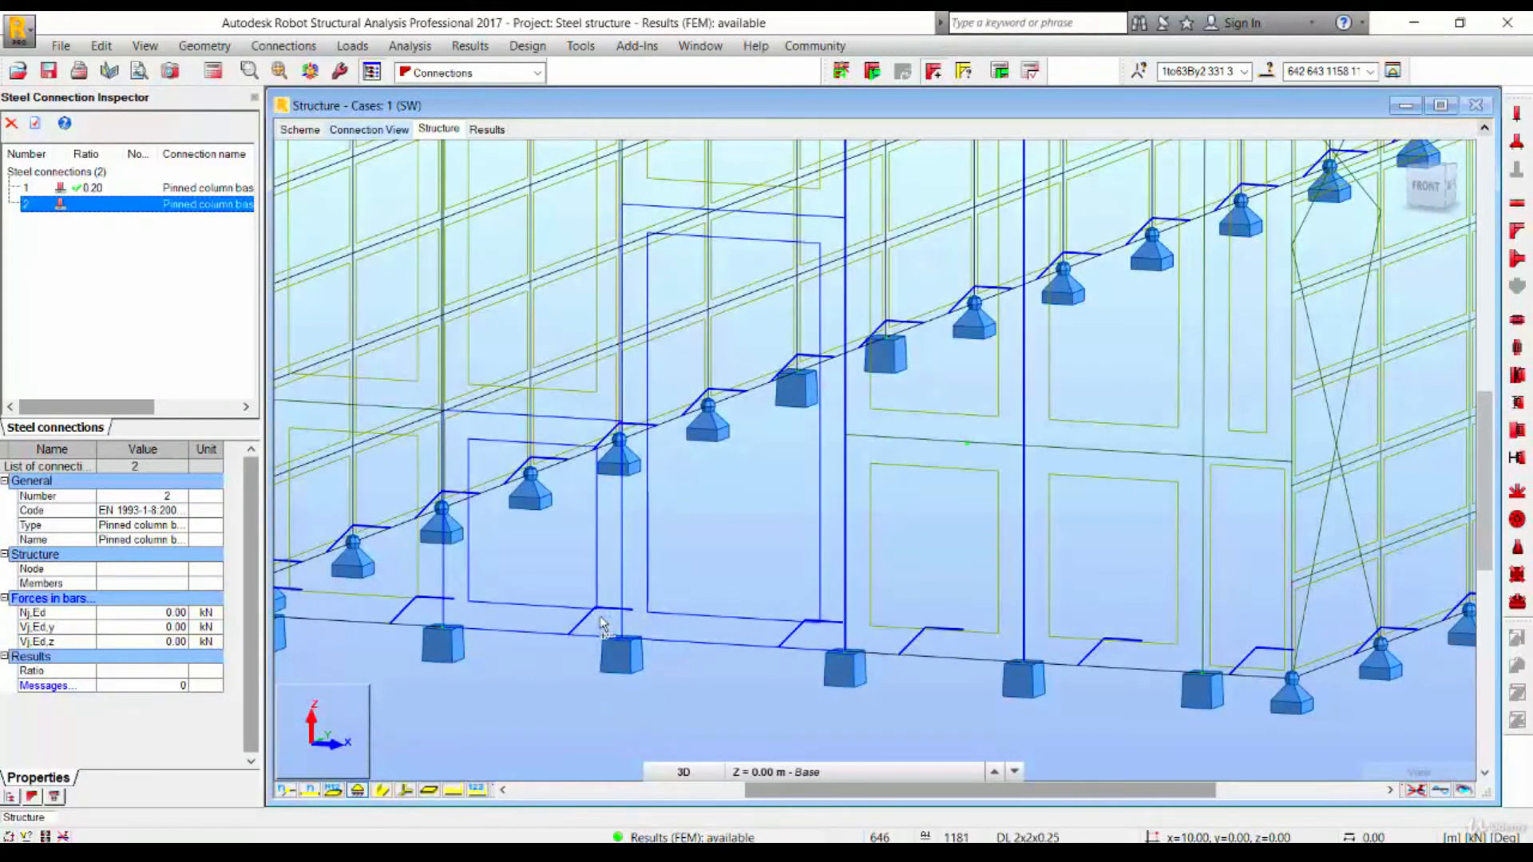
{"action": "left_click", "coordinate": [1002, 74]}
{"action": "left_click", "coordinate": [888, 480]}
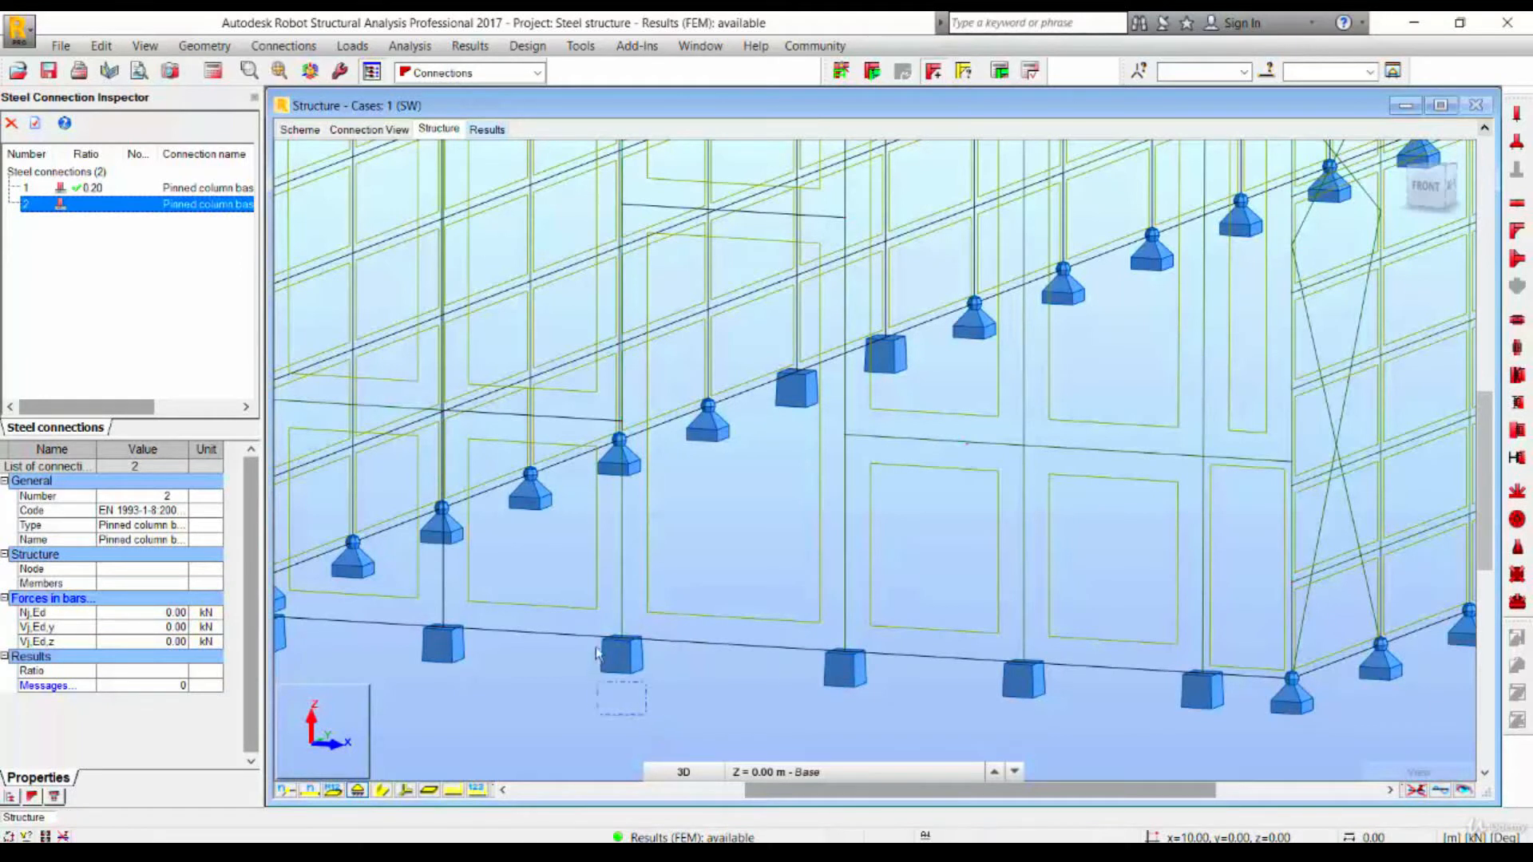
- Select the columns beside the doorway and try the connection design once more
{"action": "left_click", "coordinate": [596, 567]}
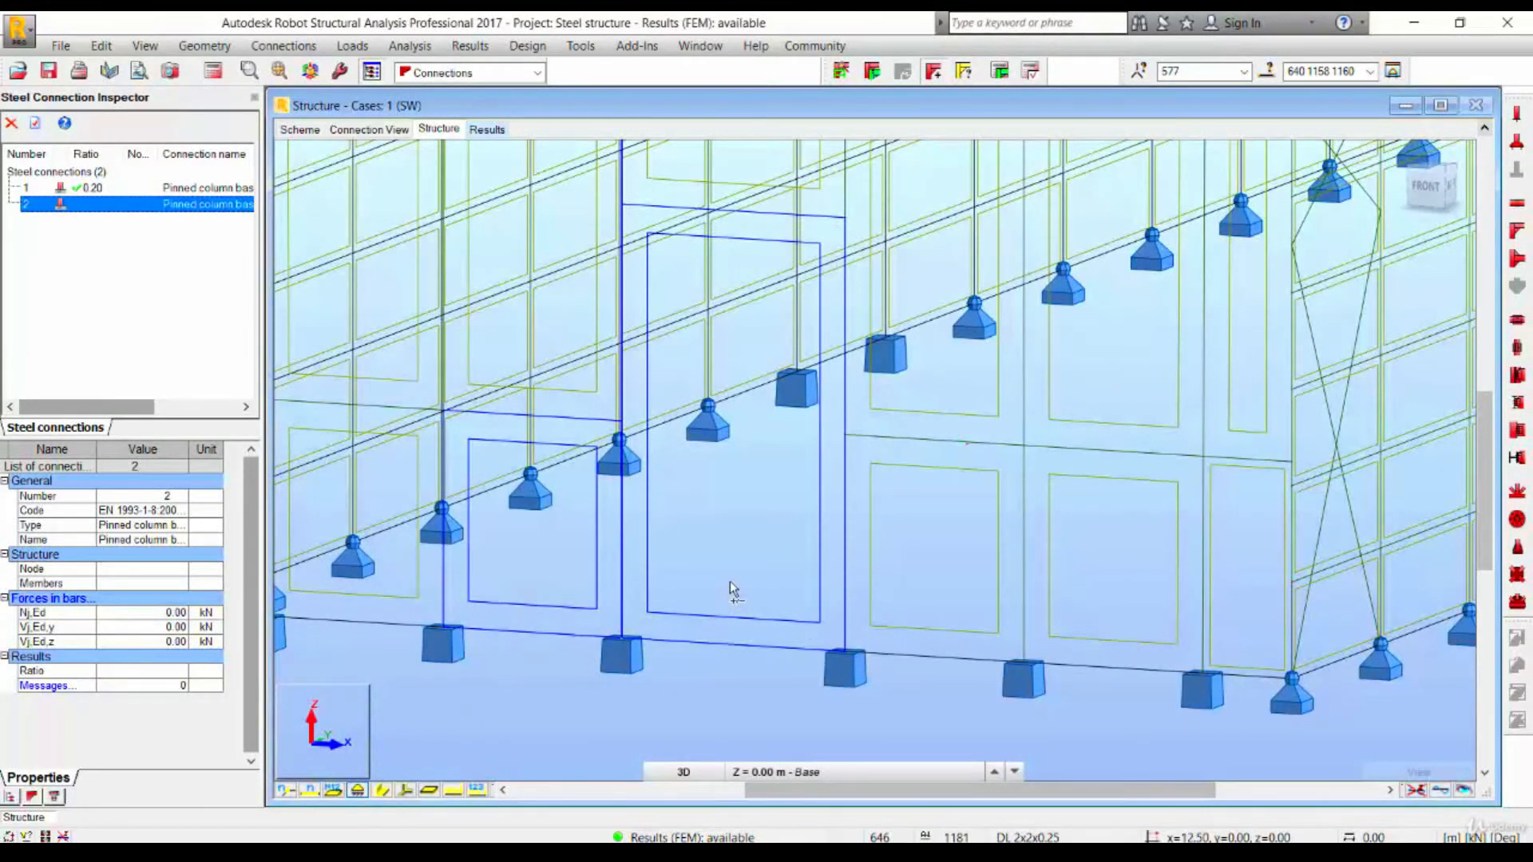
{"action": "left_click", "coordinate": [1004, 75]}
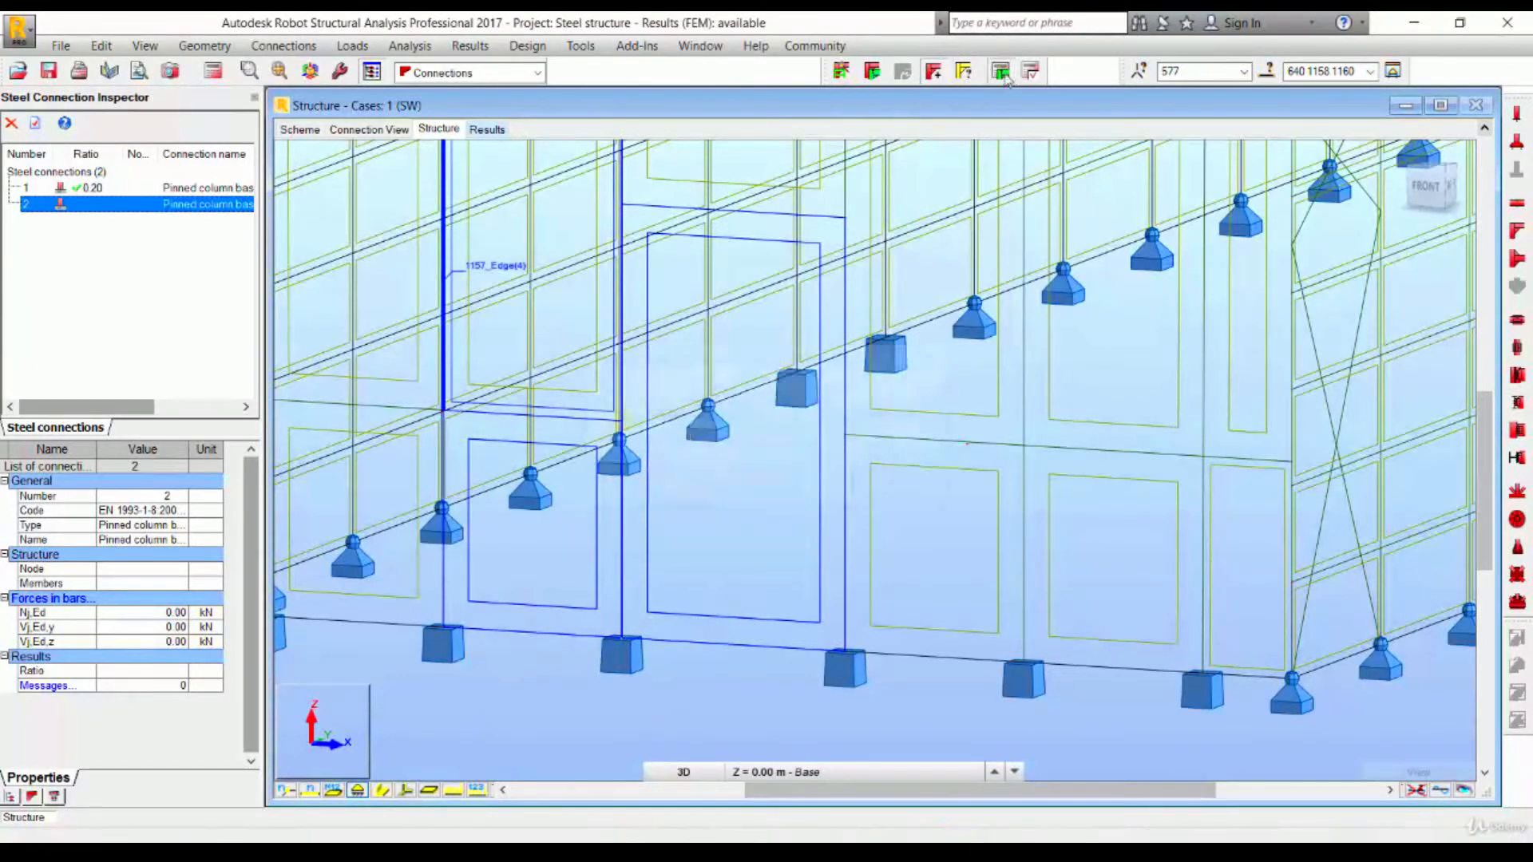
{"action": "left_click", "coordinate": [895, 483]}
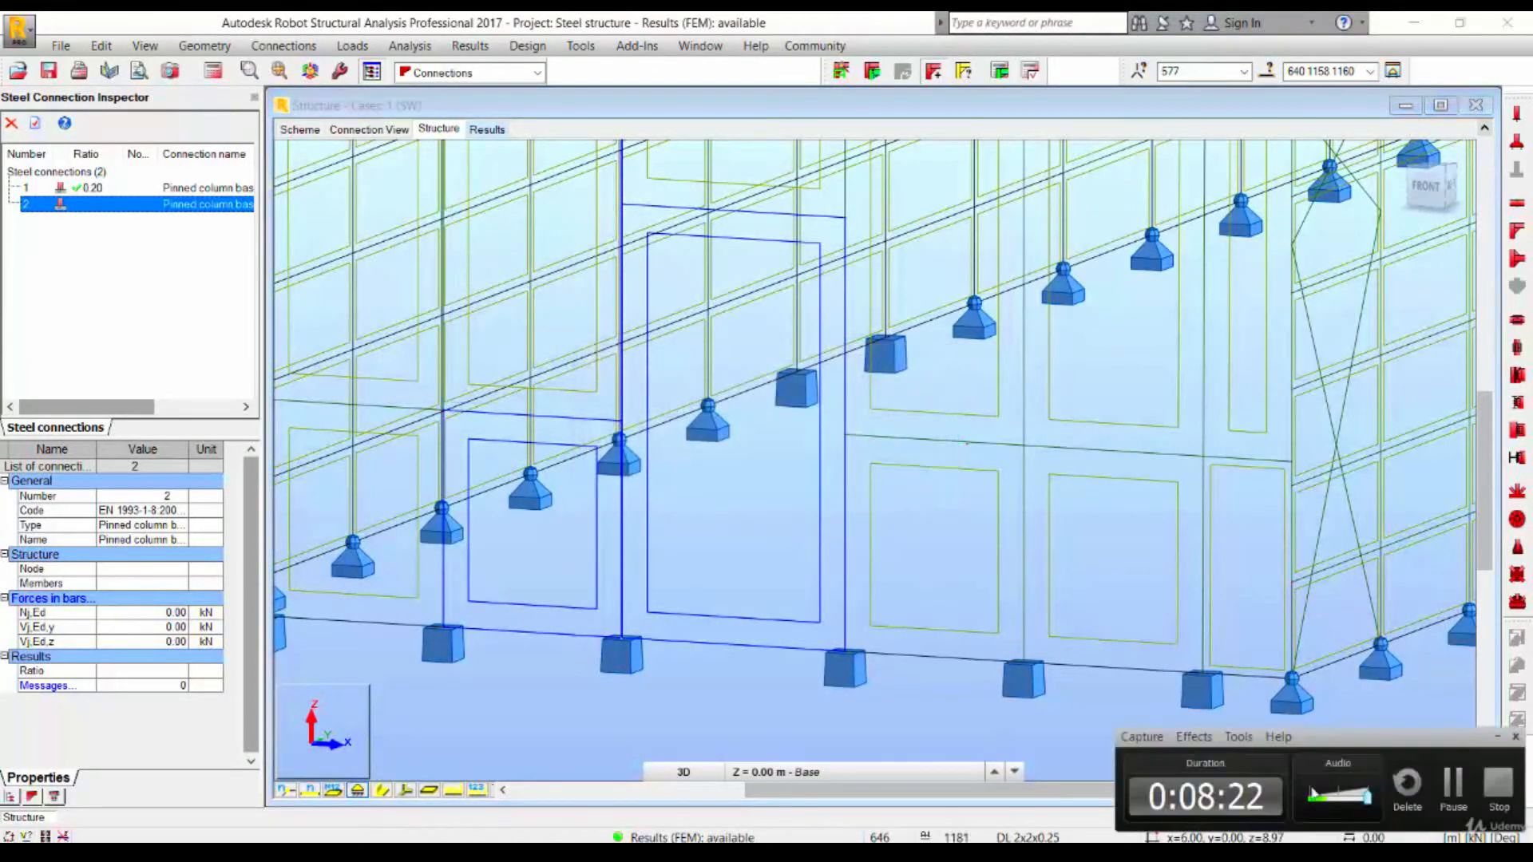
{"action": "left_click", "coordinate": [1454, 786]}
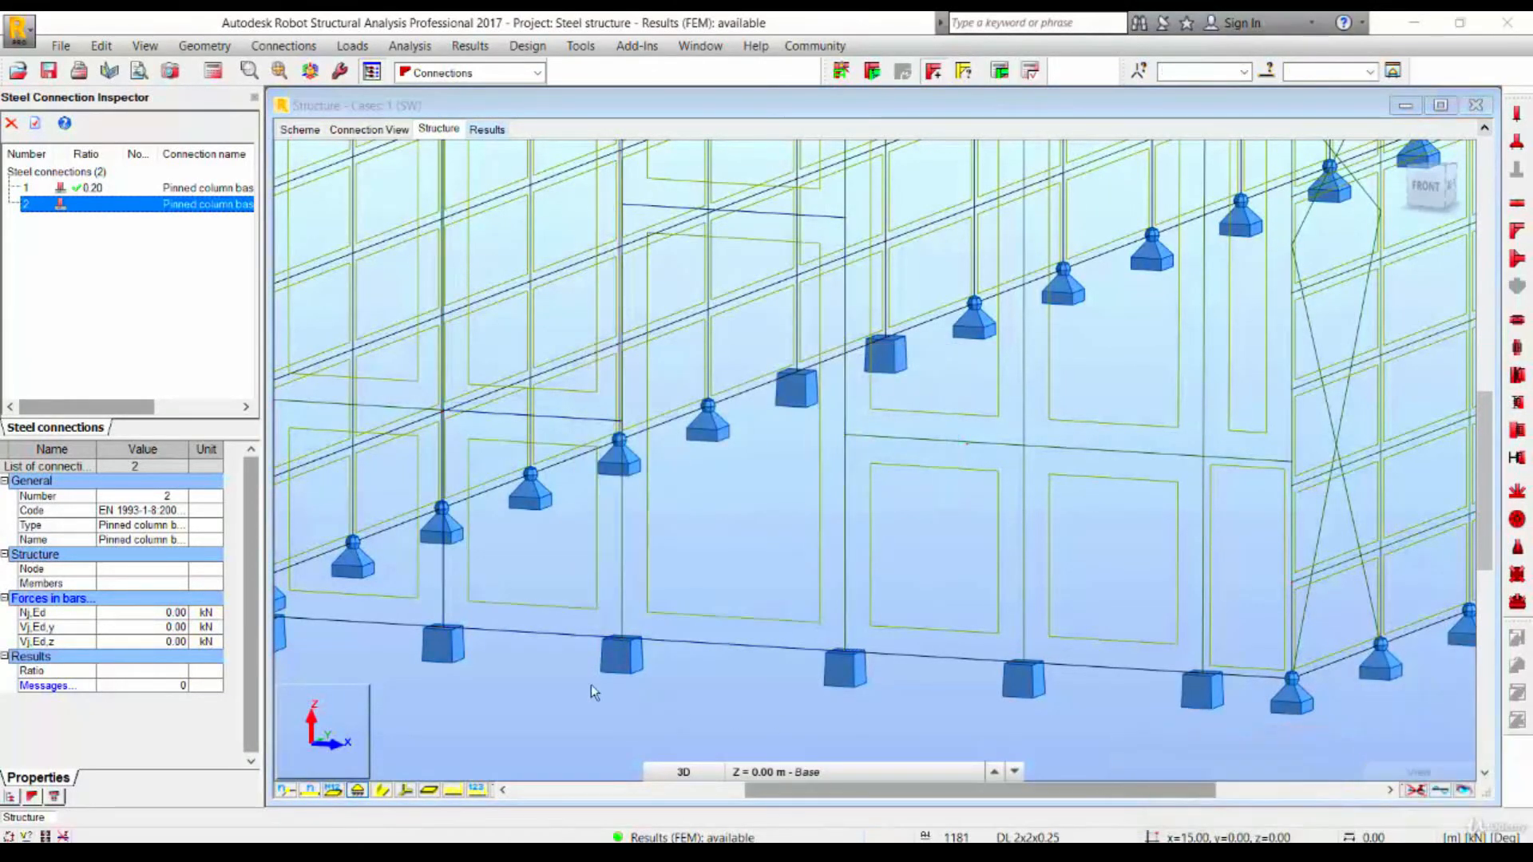
{"action": "scroll", "coordinate": [591, 684], "scroll_direction": "down", "scroll_amount": 5}
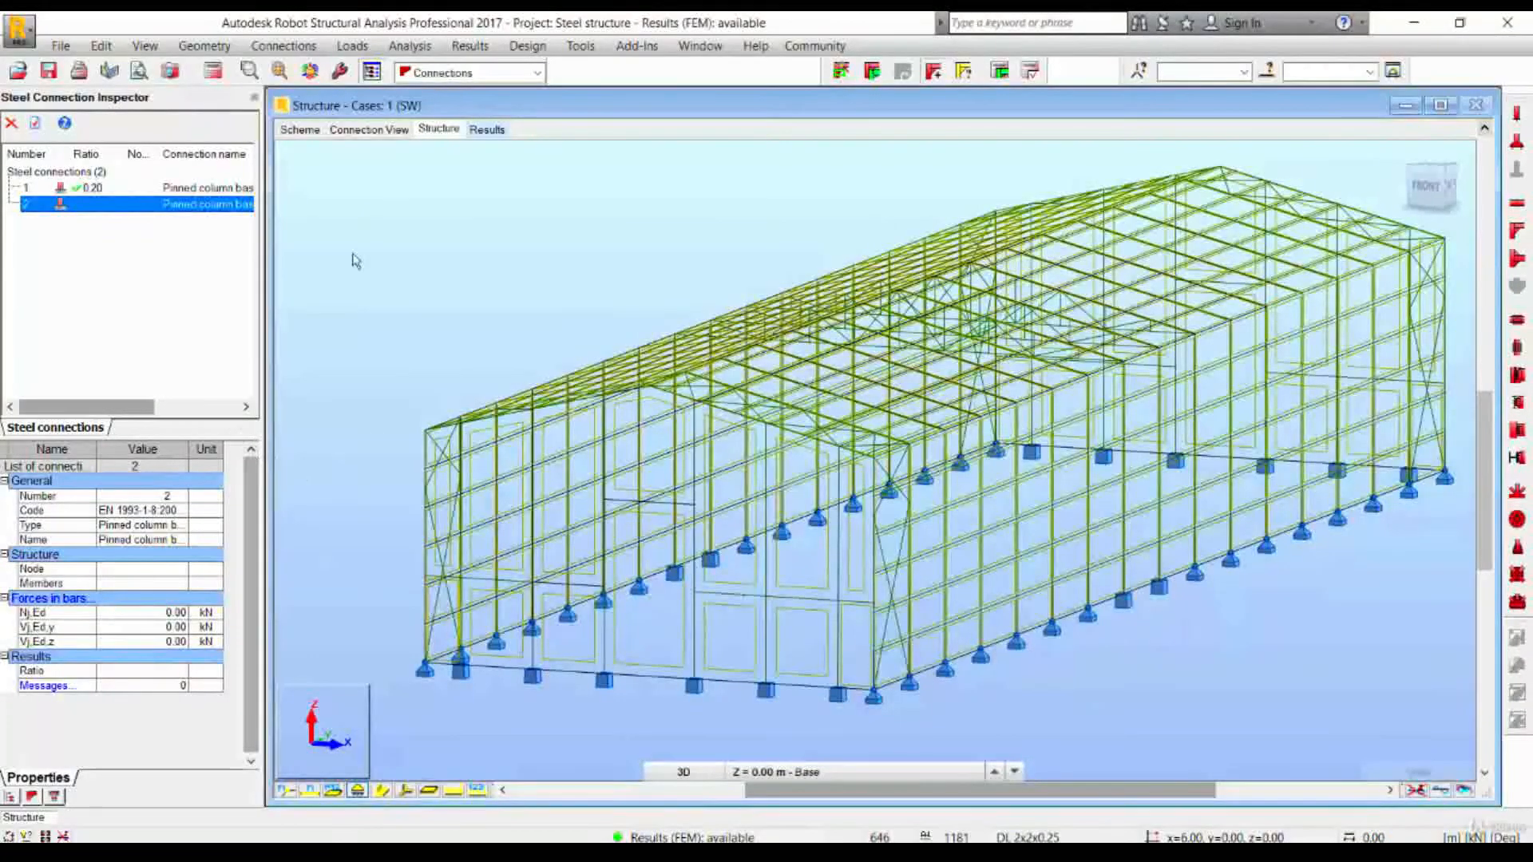
- Select all bars belonging to the Columns and Rafter groups
{"action": "left_click", "coordinate": [1268, 72]}
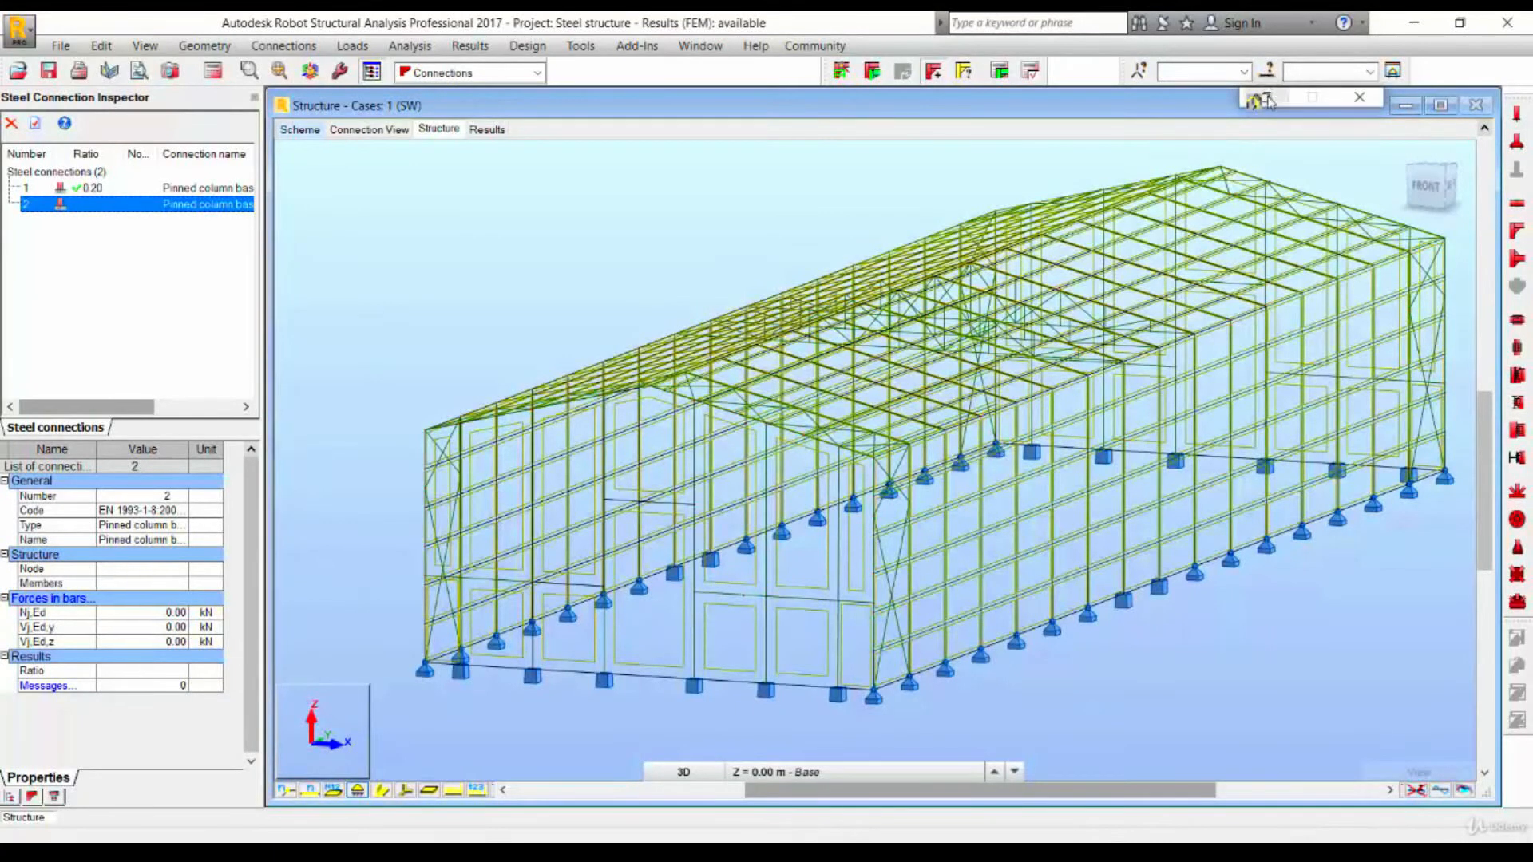
{"action": "left_click", "coordinate": [1299, 479]}
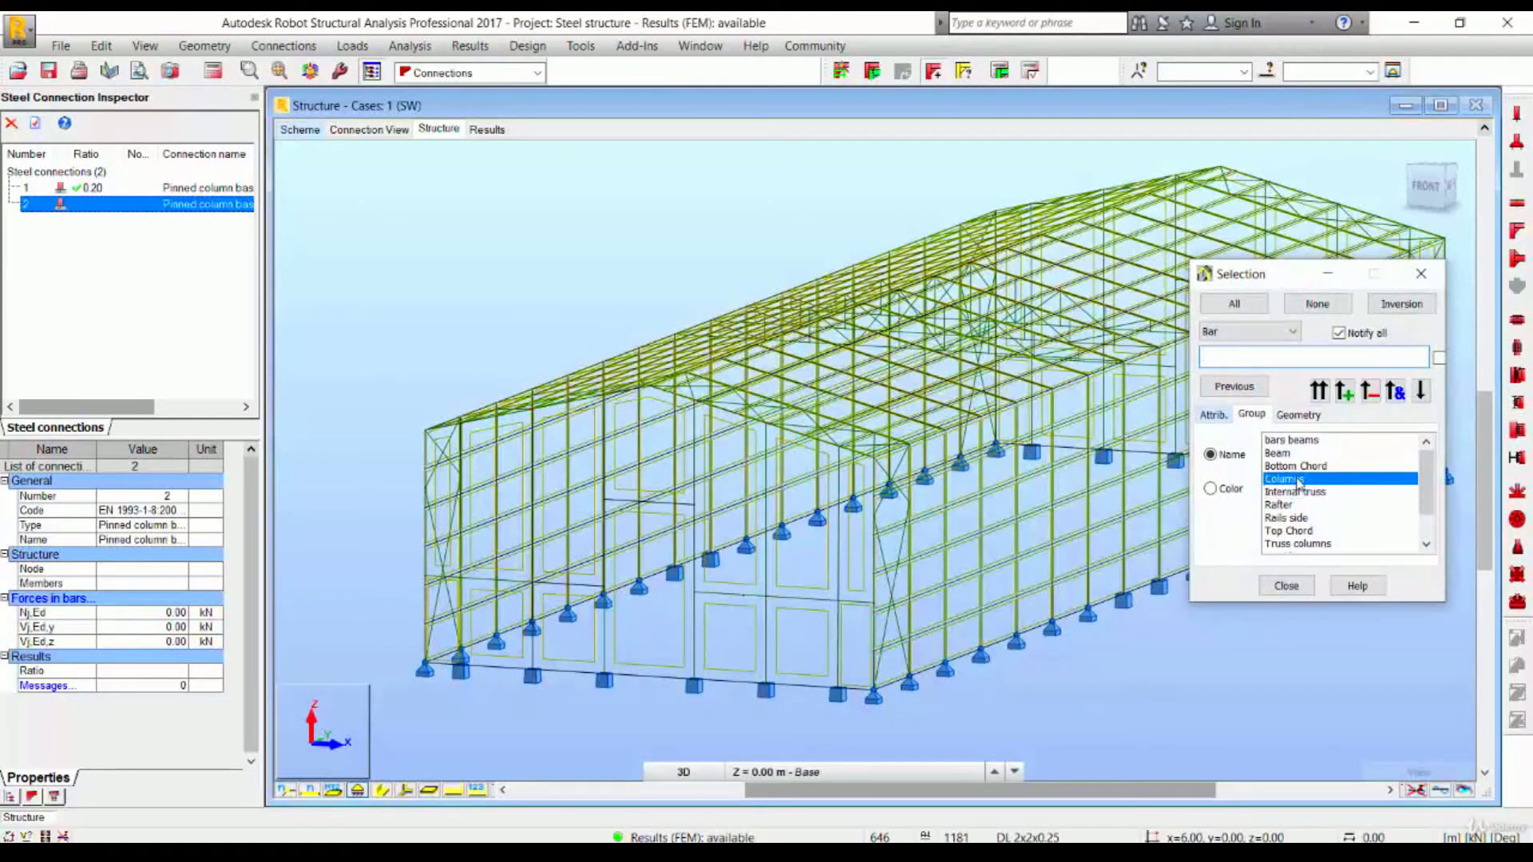
{"action": "left_click", "coordinate": [1286, 507], "text": "ctrl"}
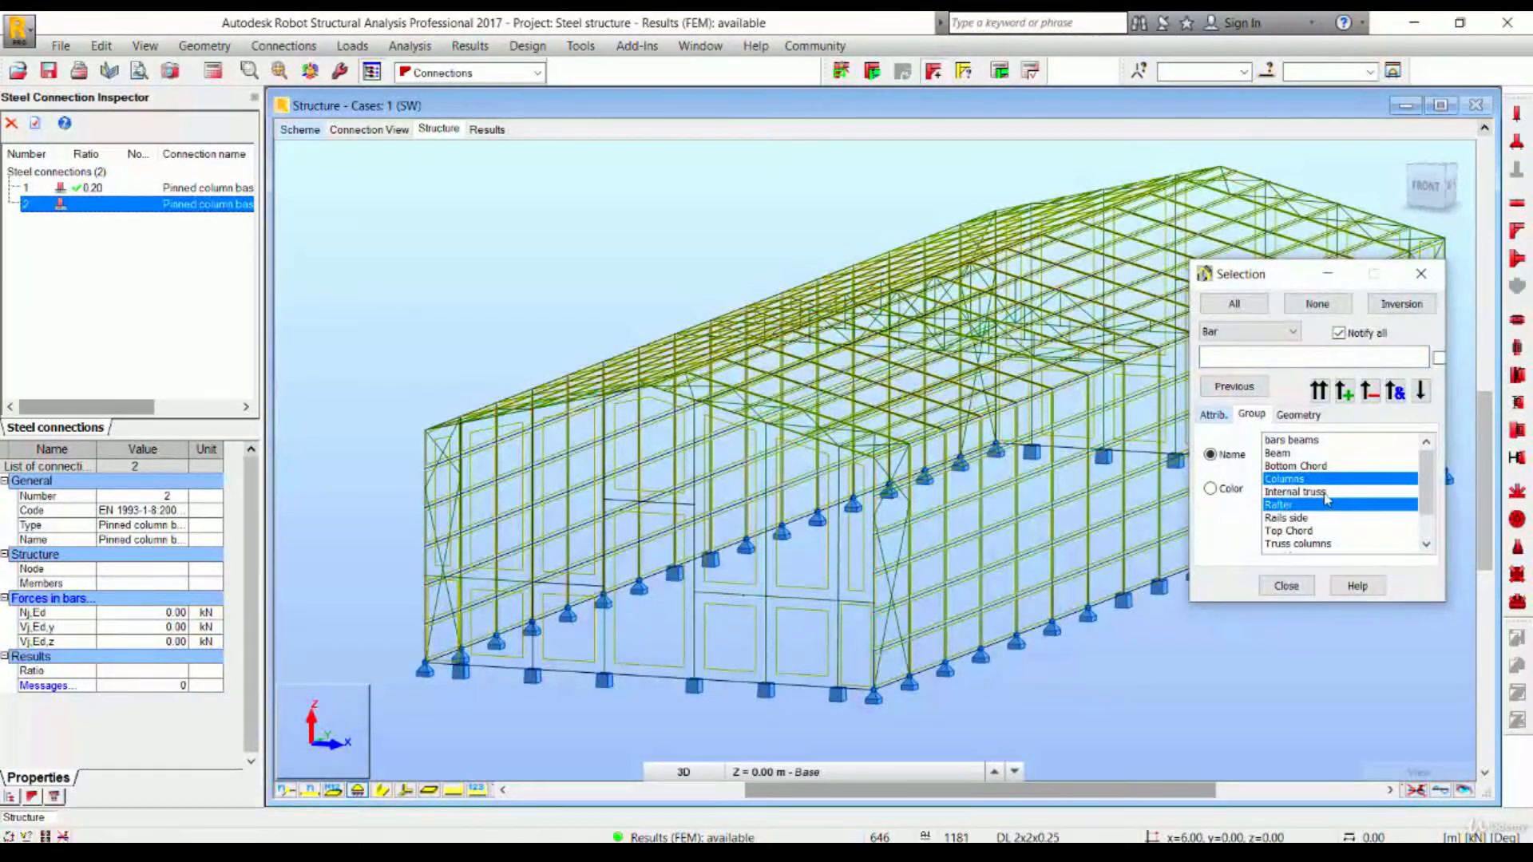
{"action": "left_click", "coordinate": [1345, 390]}
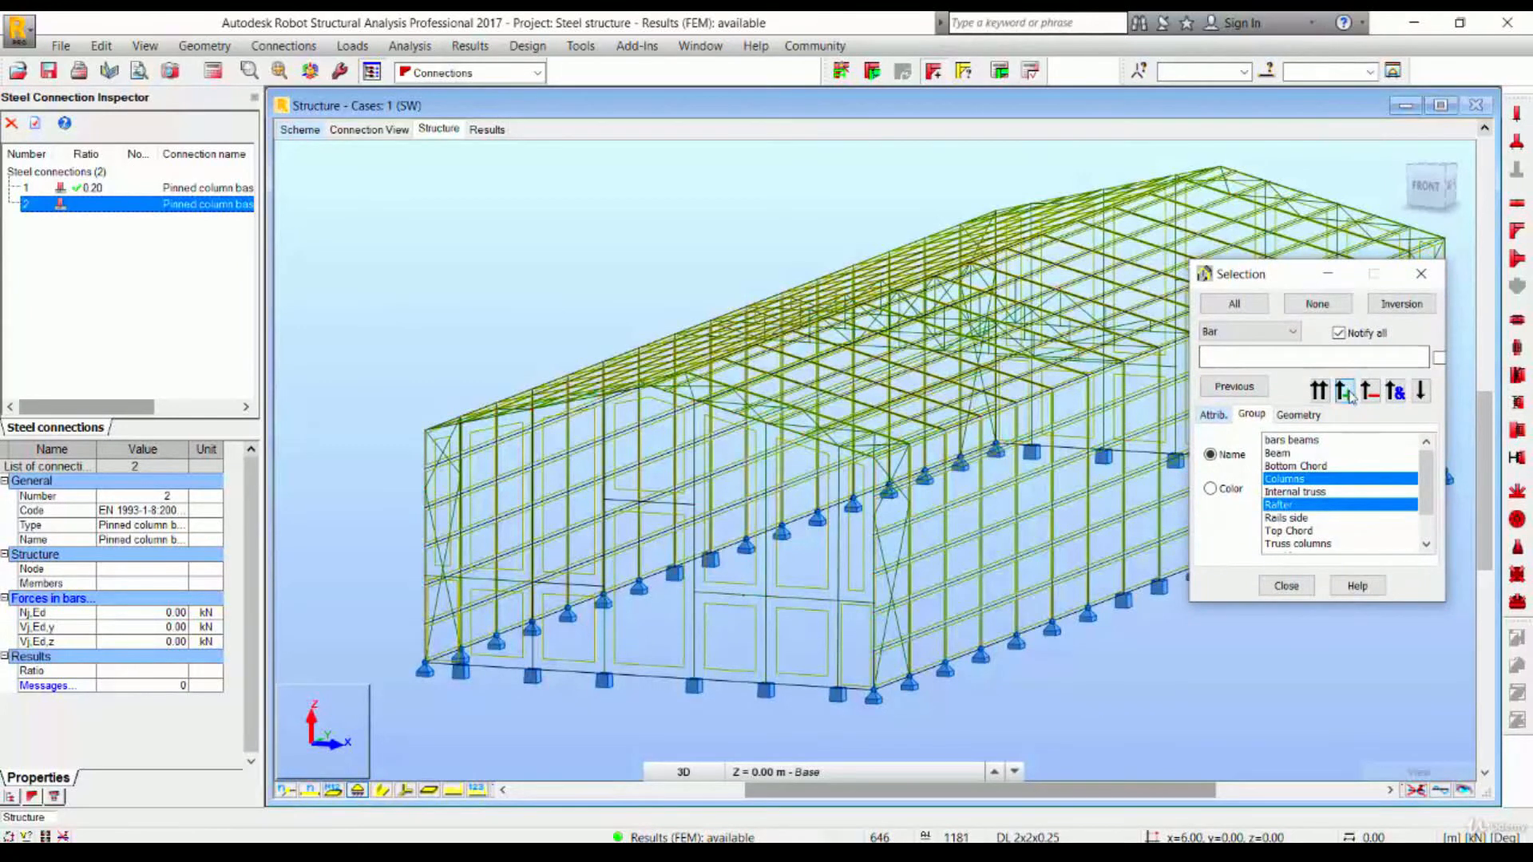
{"action": "left_click", "coordinate": [1287, 586]}
- Select the base nodes in front view and open the selected frames in a separate 3D view window
{"action": "left_click", "coordinate": [1393, 71]}
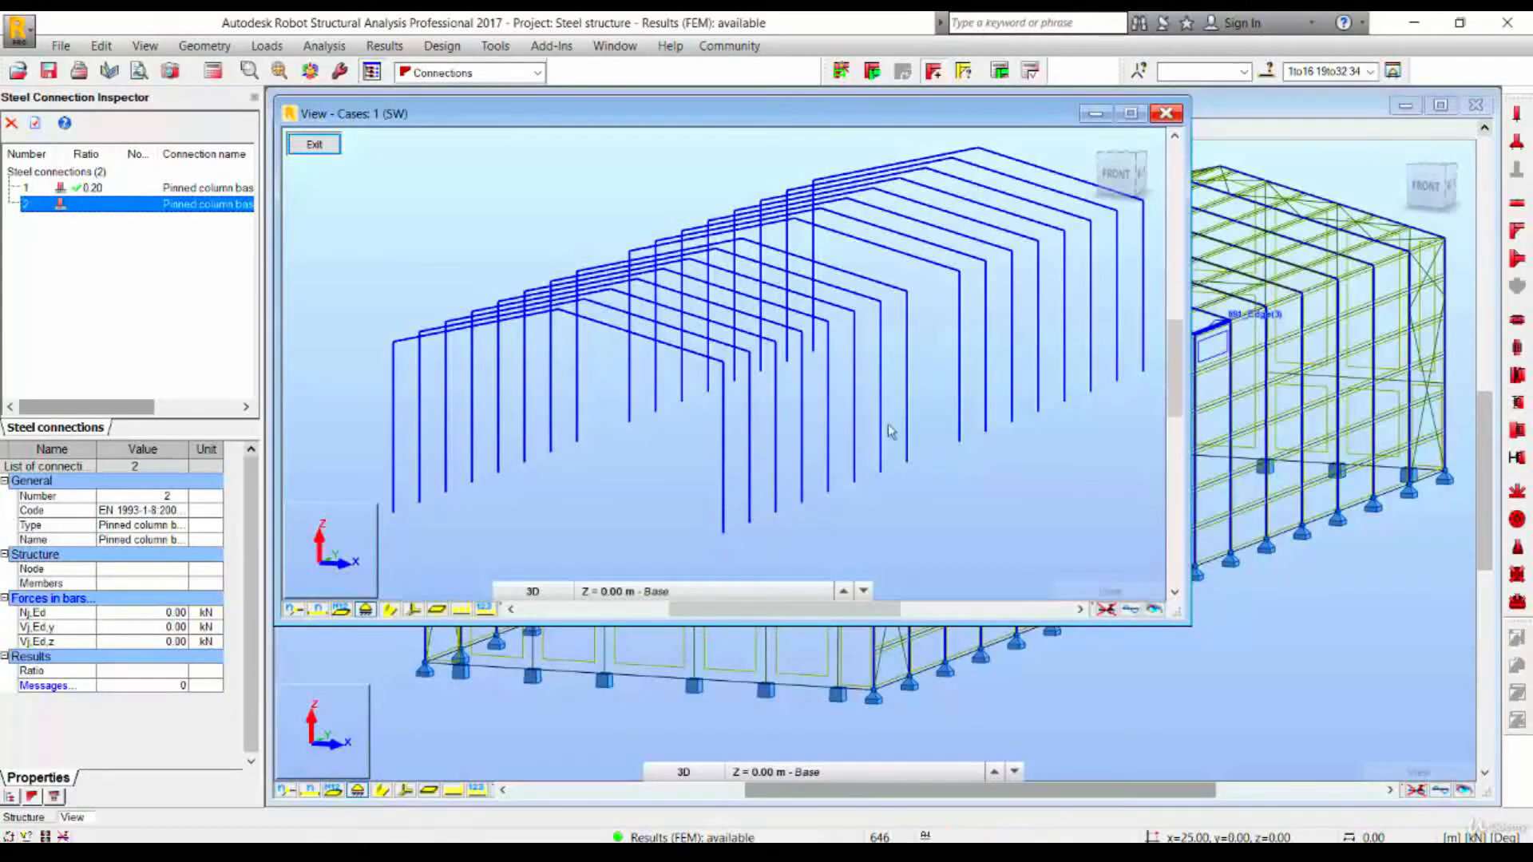
{"action": "left_click", "coordinate": [1168, 113]}
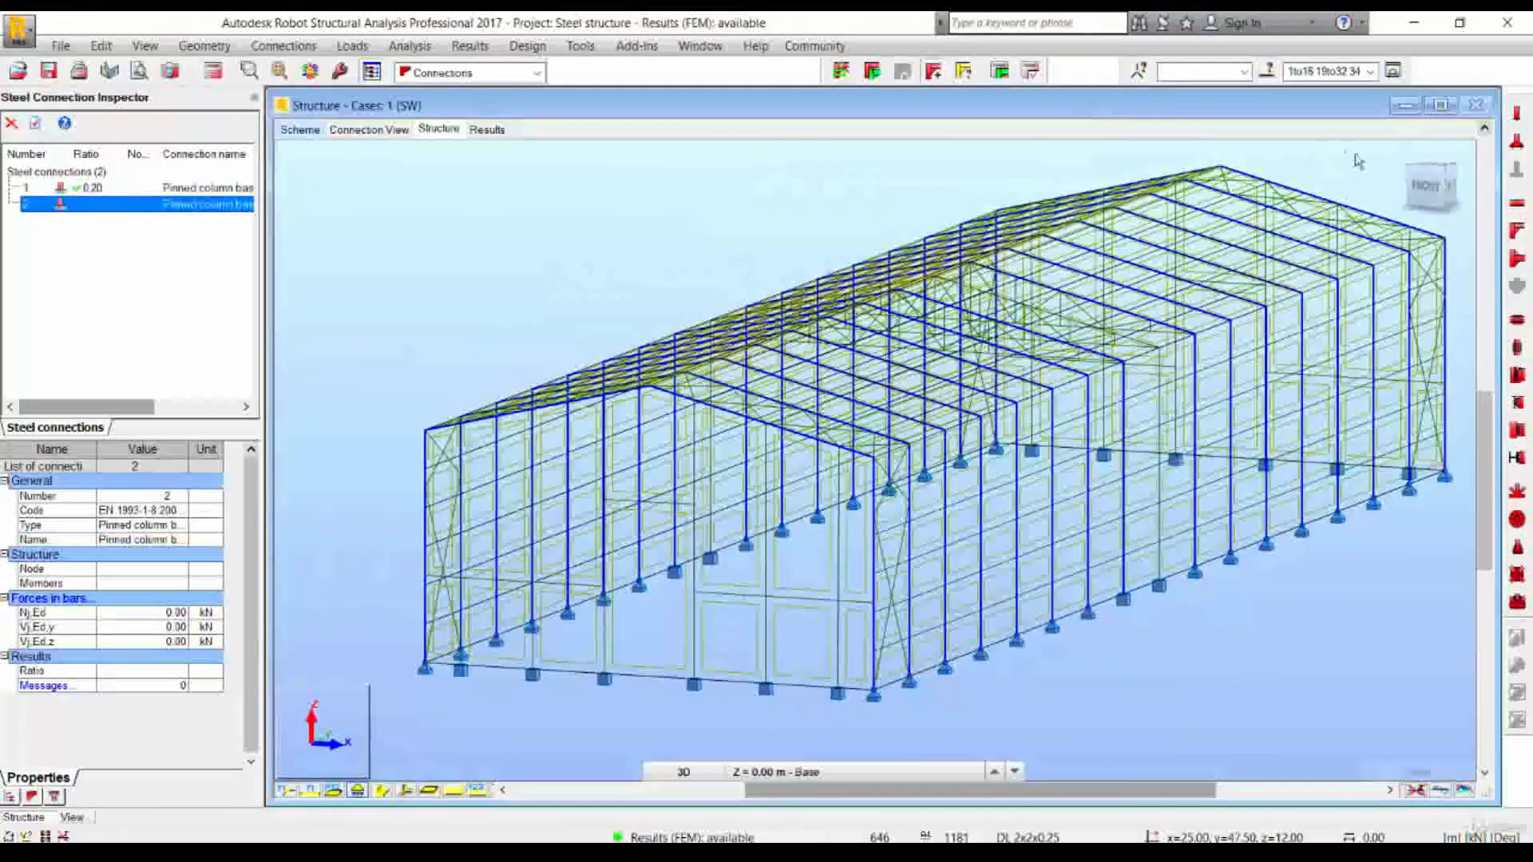
{"action": "left_click", "coordinate": [1426, 186]}
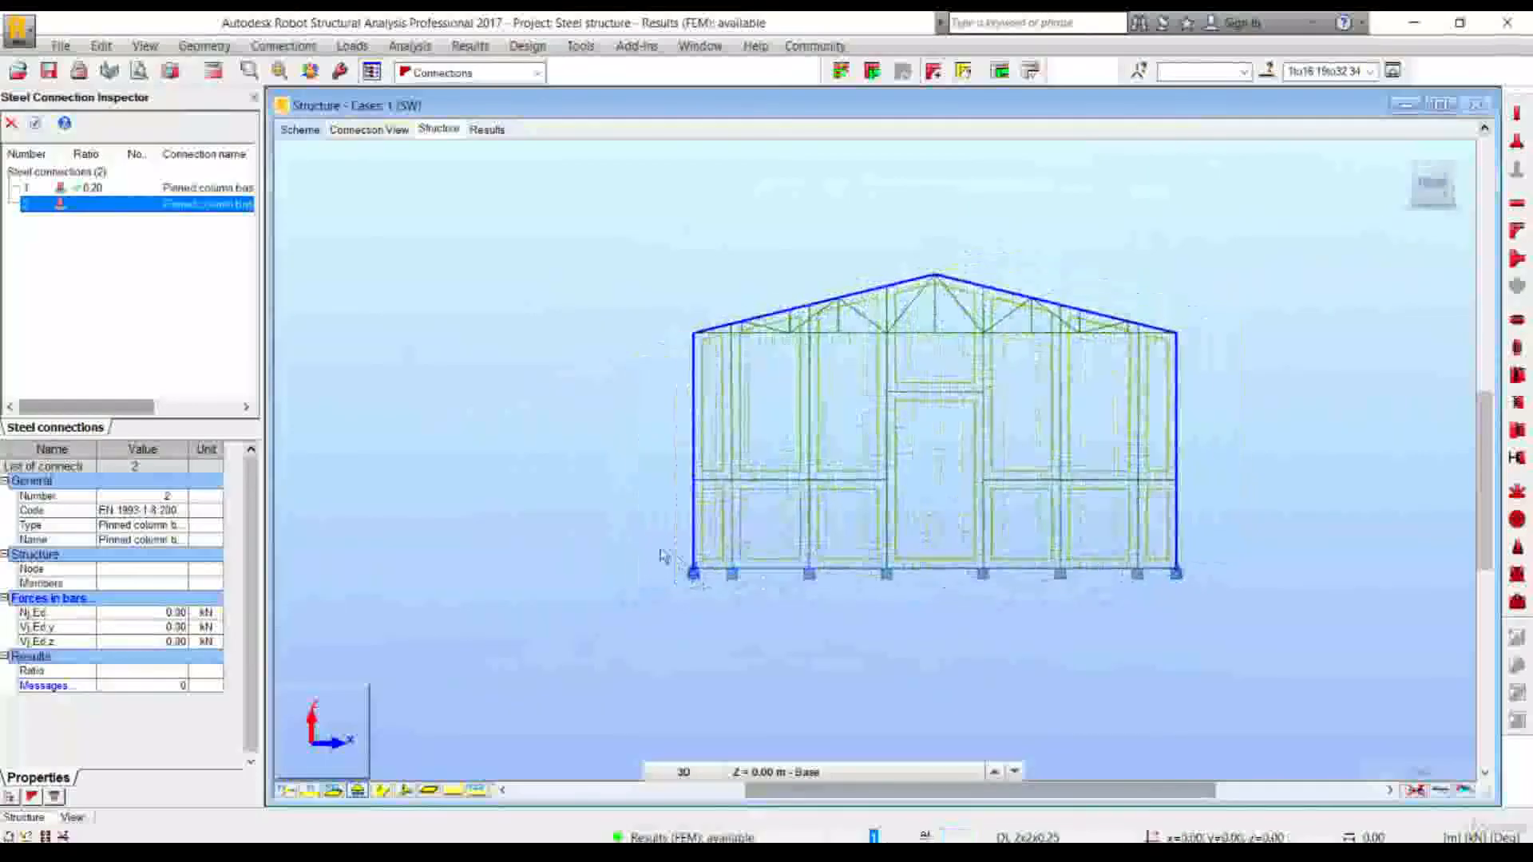
{"action": "left_click_drag", "start_coordinate": [646, 540], "coordinate": [1254, 658]}
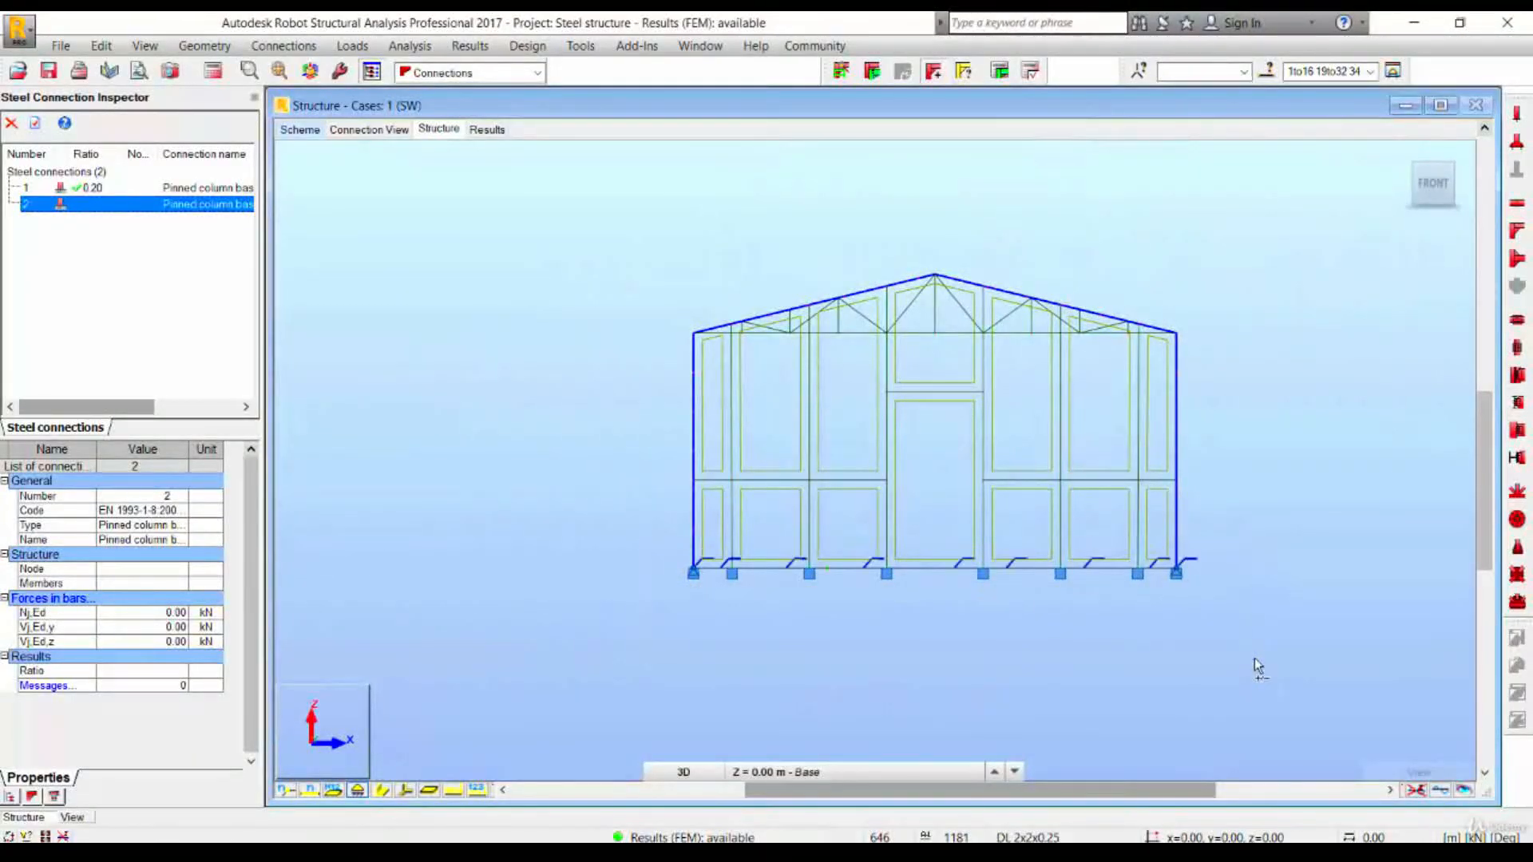
{"action": "left_click", "coordinate": [1393, 71]}
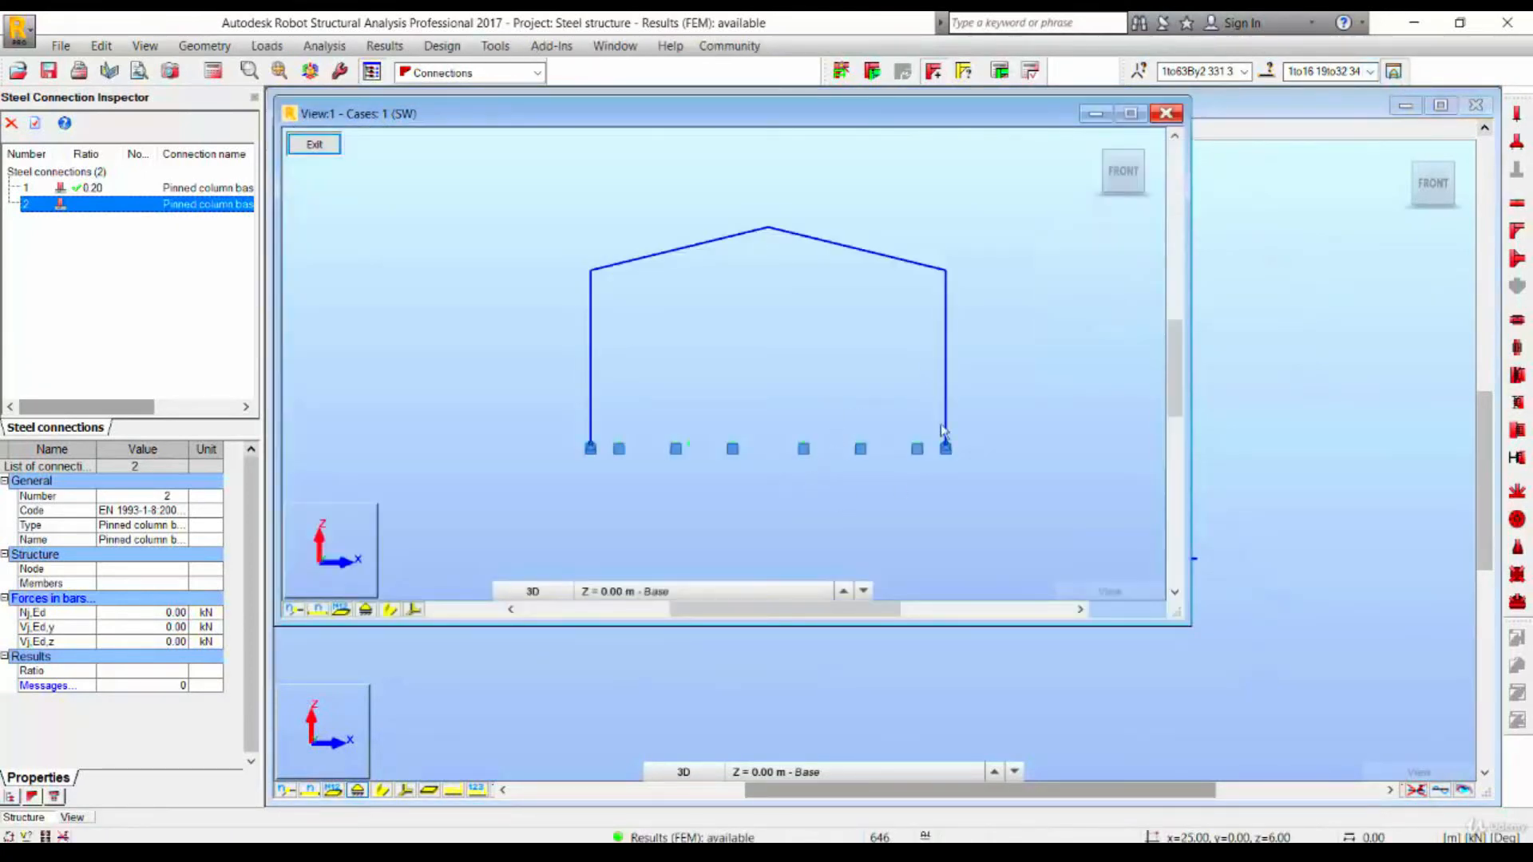
{"action": "left_click", "coordinate": [1098, 143]}
{"action": "scroll", "coordinate": [722, 487], "scroll_direction": "up", "scroll_amount": 6}
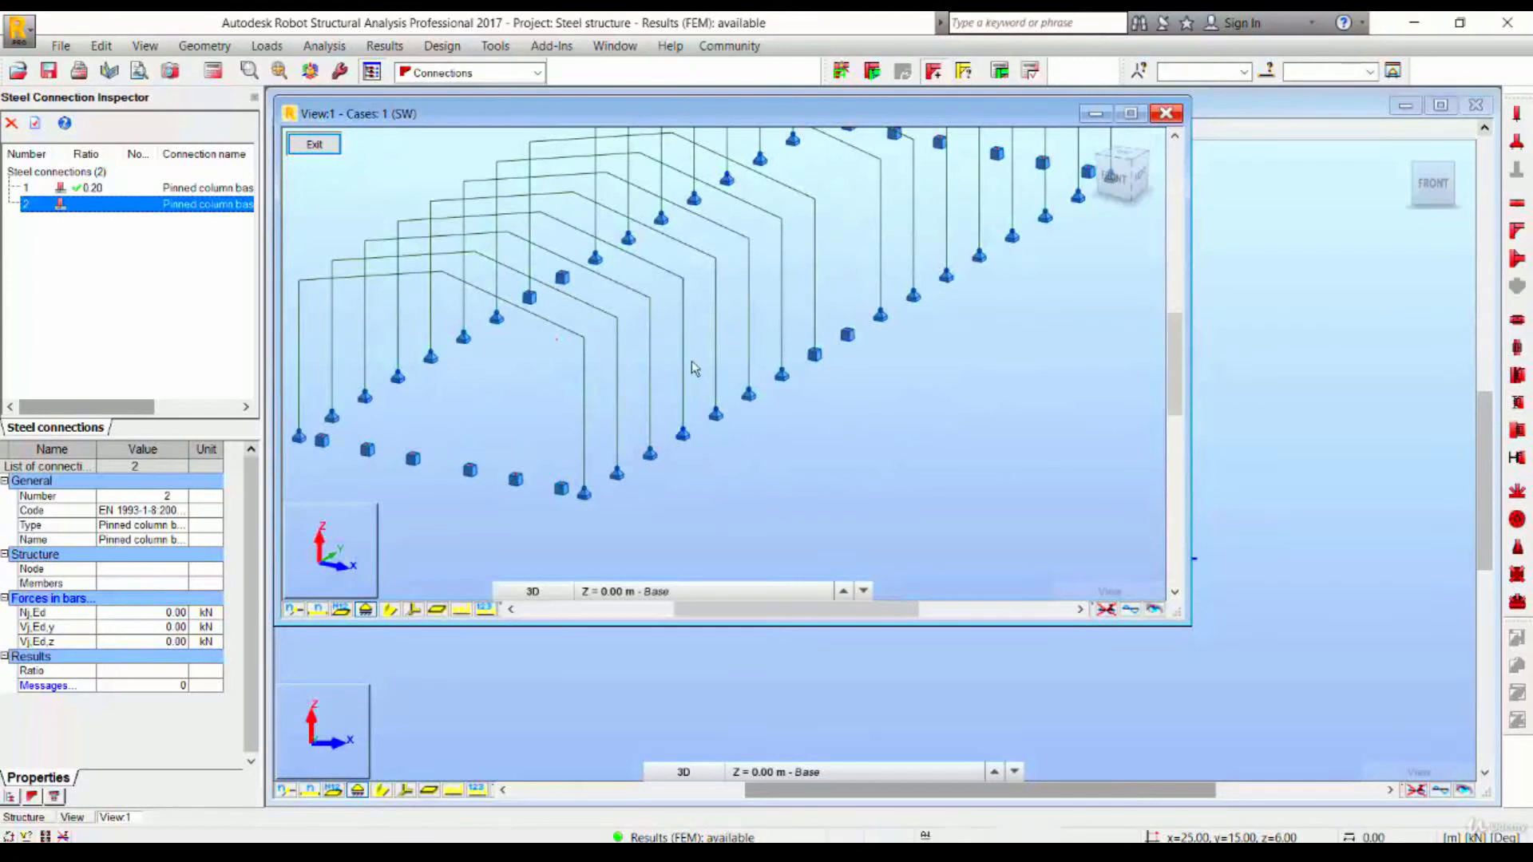
- Select one column and define a new pinned column base connection on it with a 1500 × 1500 mm foundation
{"action": "left_click", "coordinate": [669, 464]}
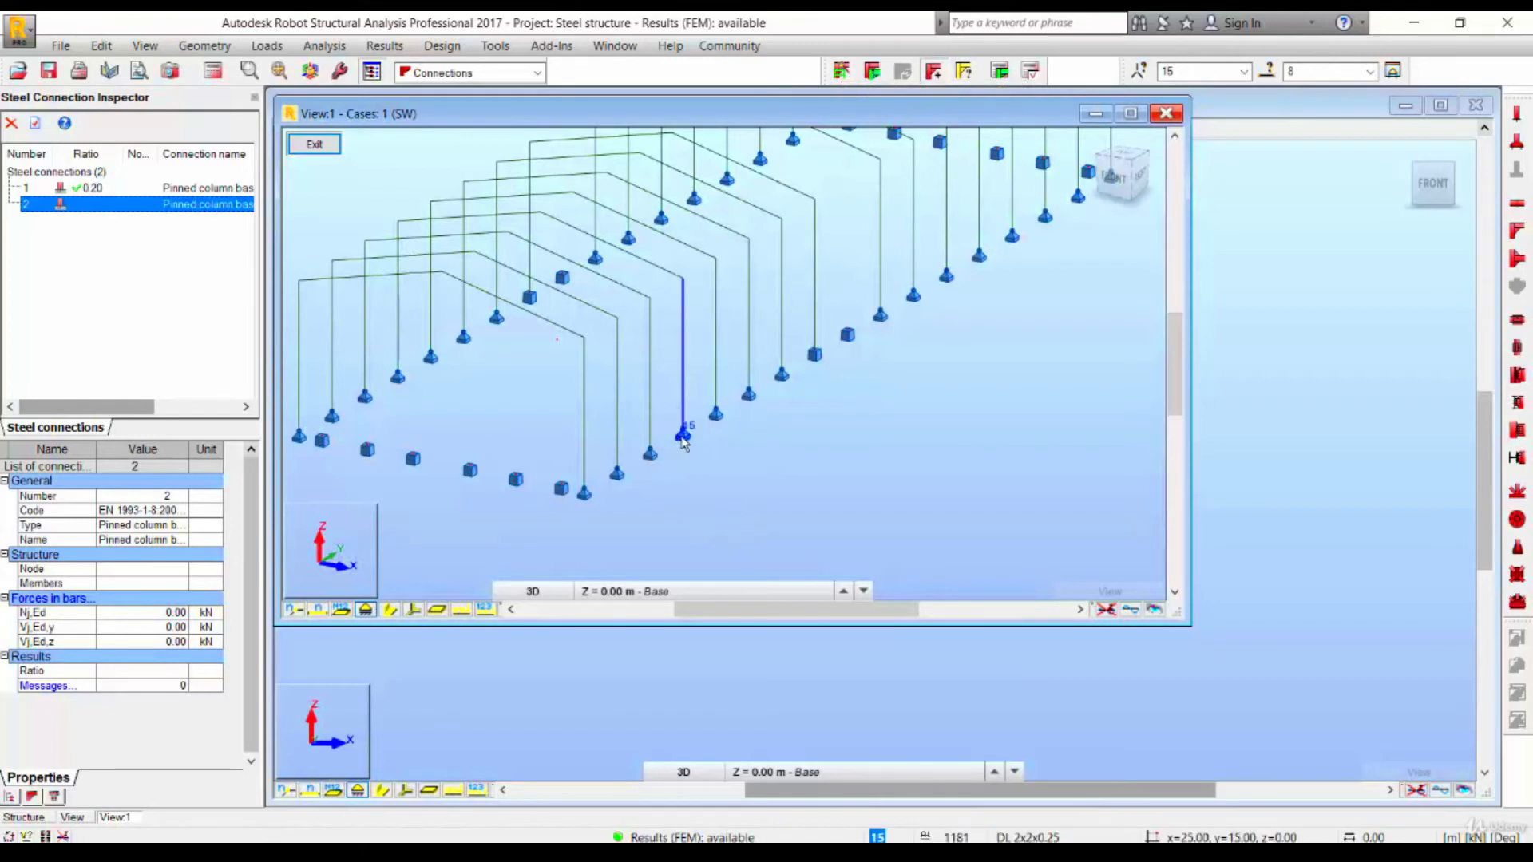
{"action": "left_click", "coordinate": [843, 71]}
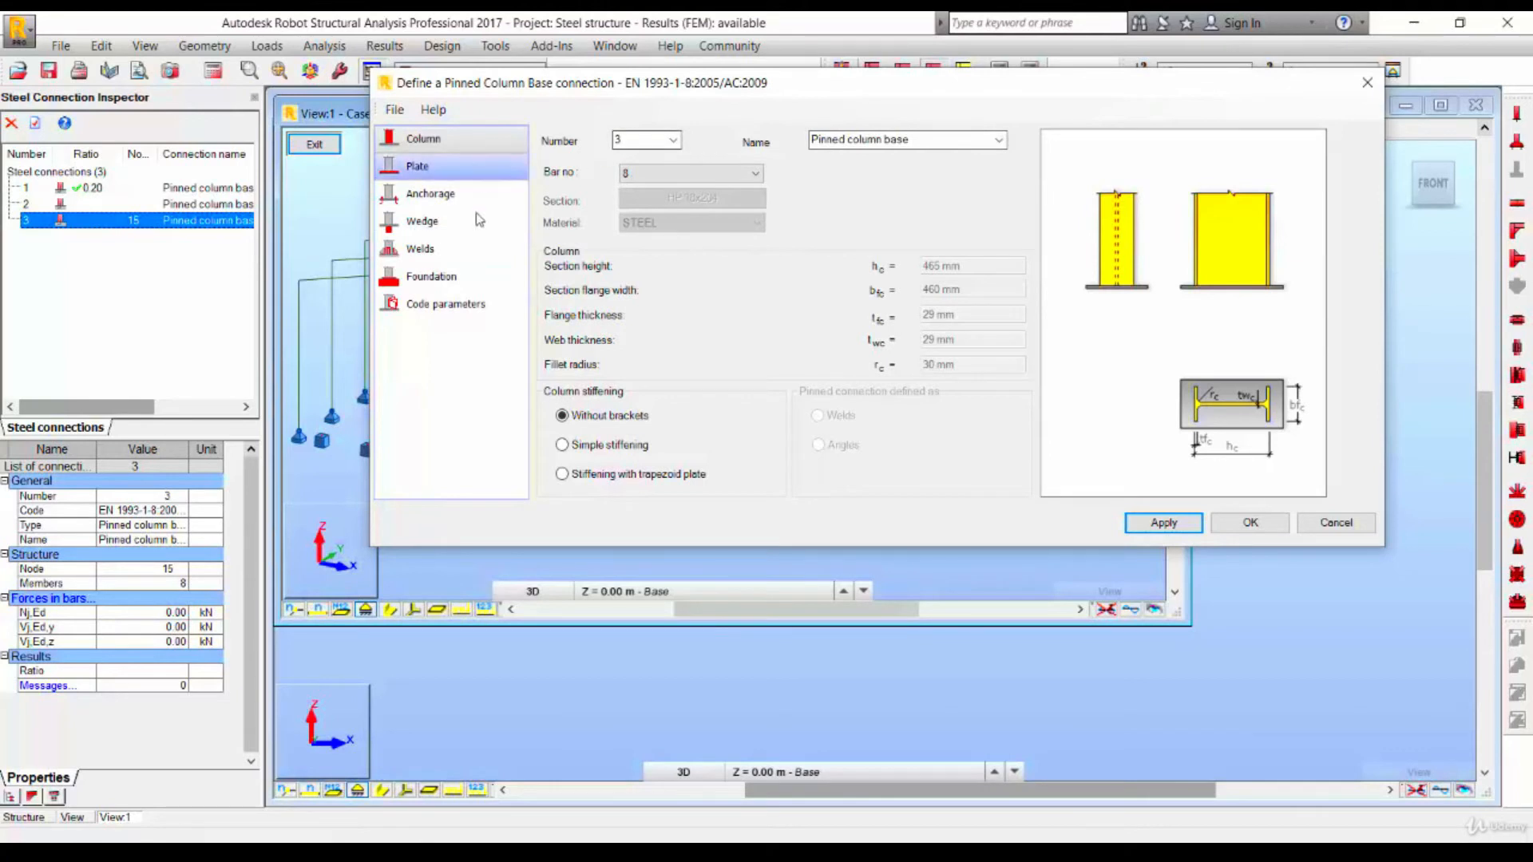
{"action": "left_click", "coordinate": [459, 278]}
{"action": "left_click", "coordinate": [929, 157]}
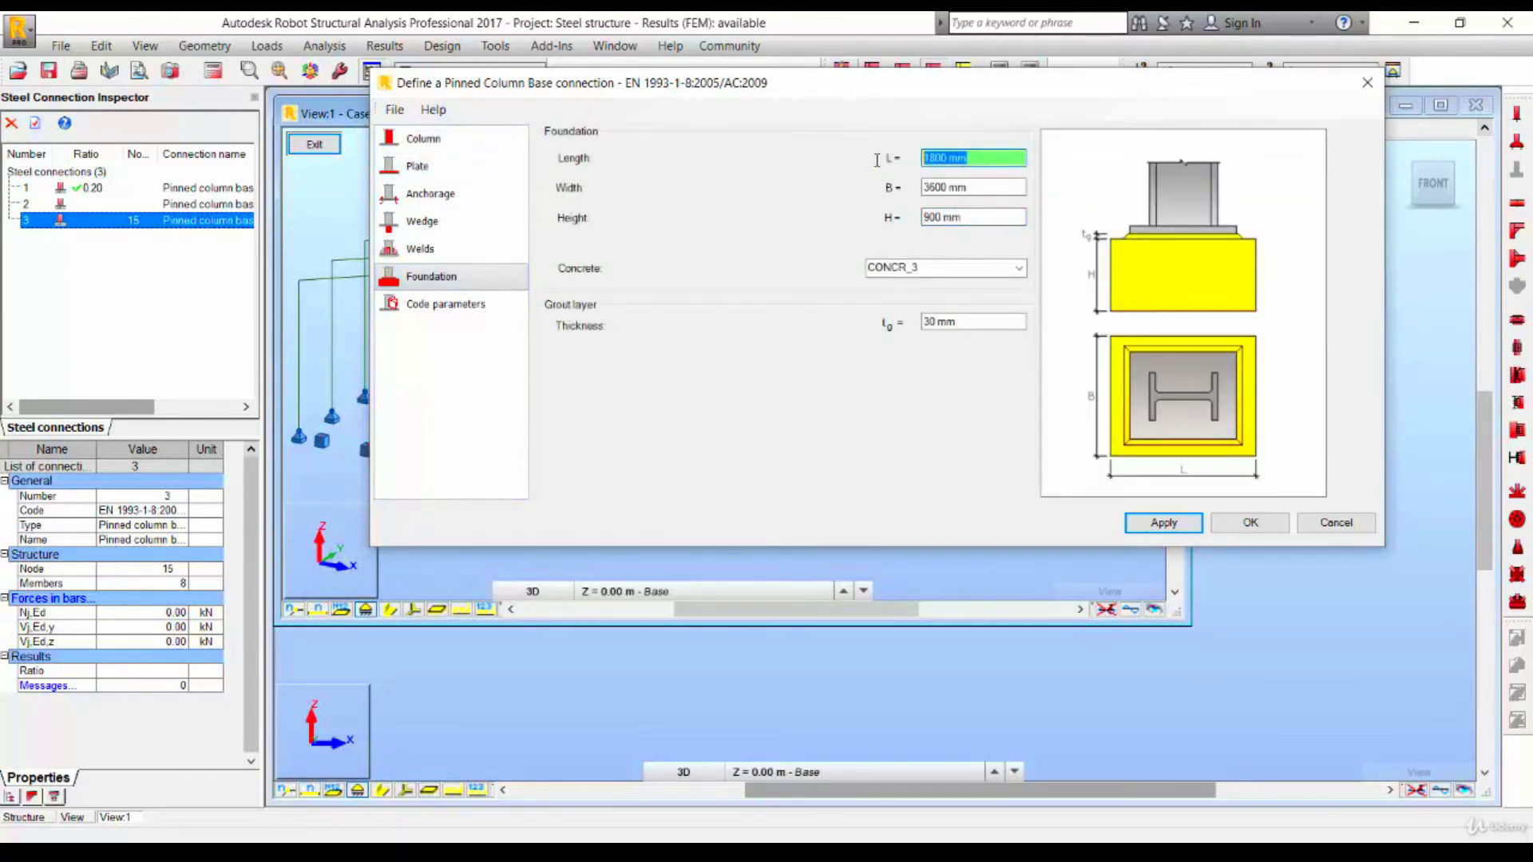
{"action": "type", "text": "1500"}
{"action": "left_click", "coordinate": [987, 184]}
{"action": "type", "text": "1500"}
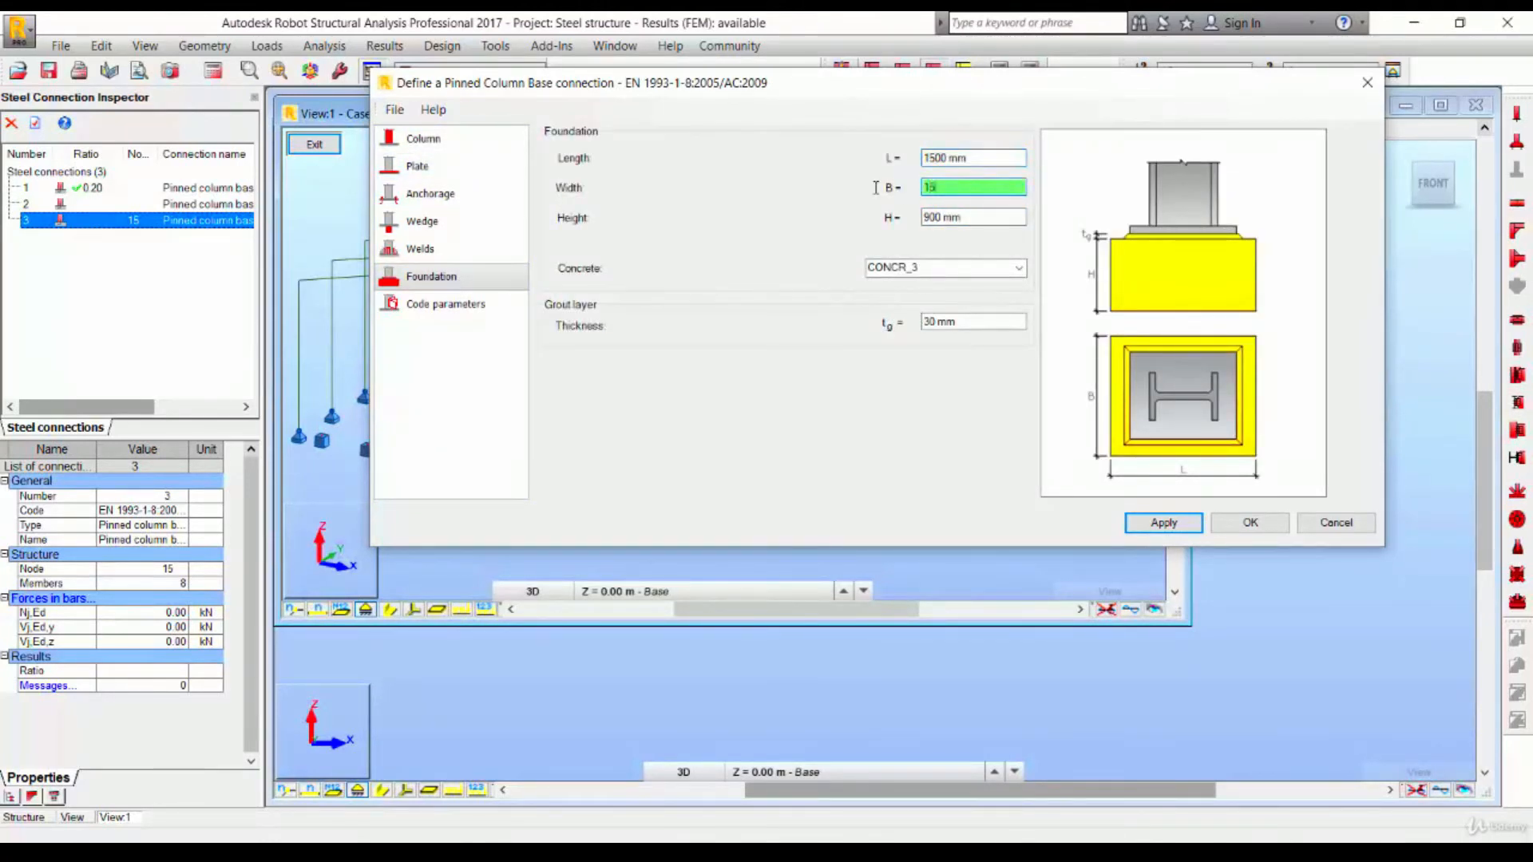
{"action": "key", "text": "Tab"}
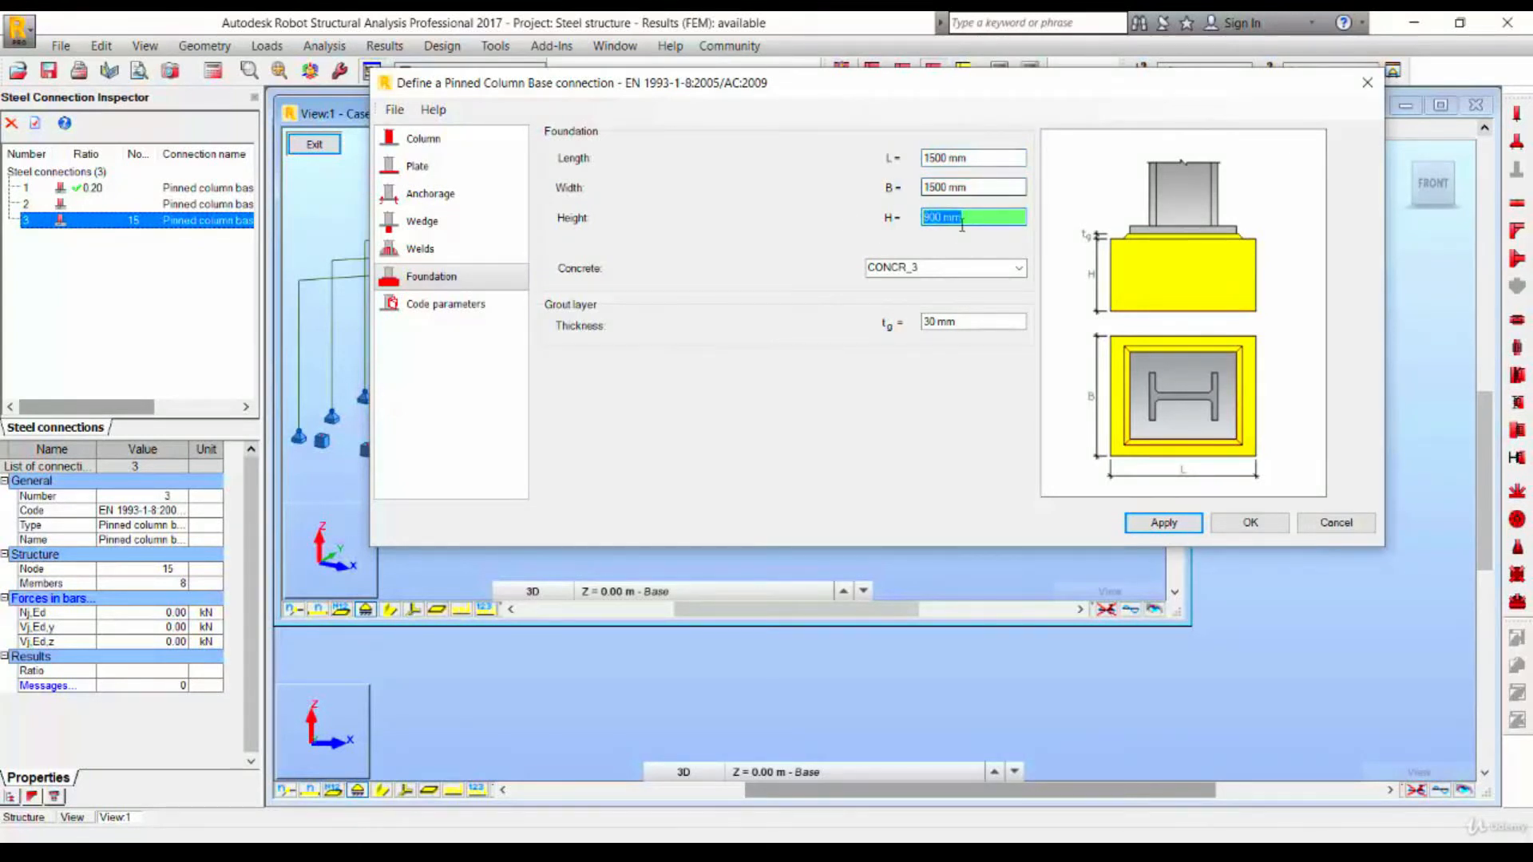
- Set the base plate material to H240
{"action": "left_click", "coordinate": [488, 168]}
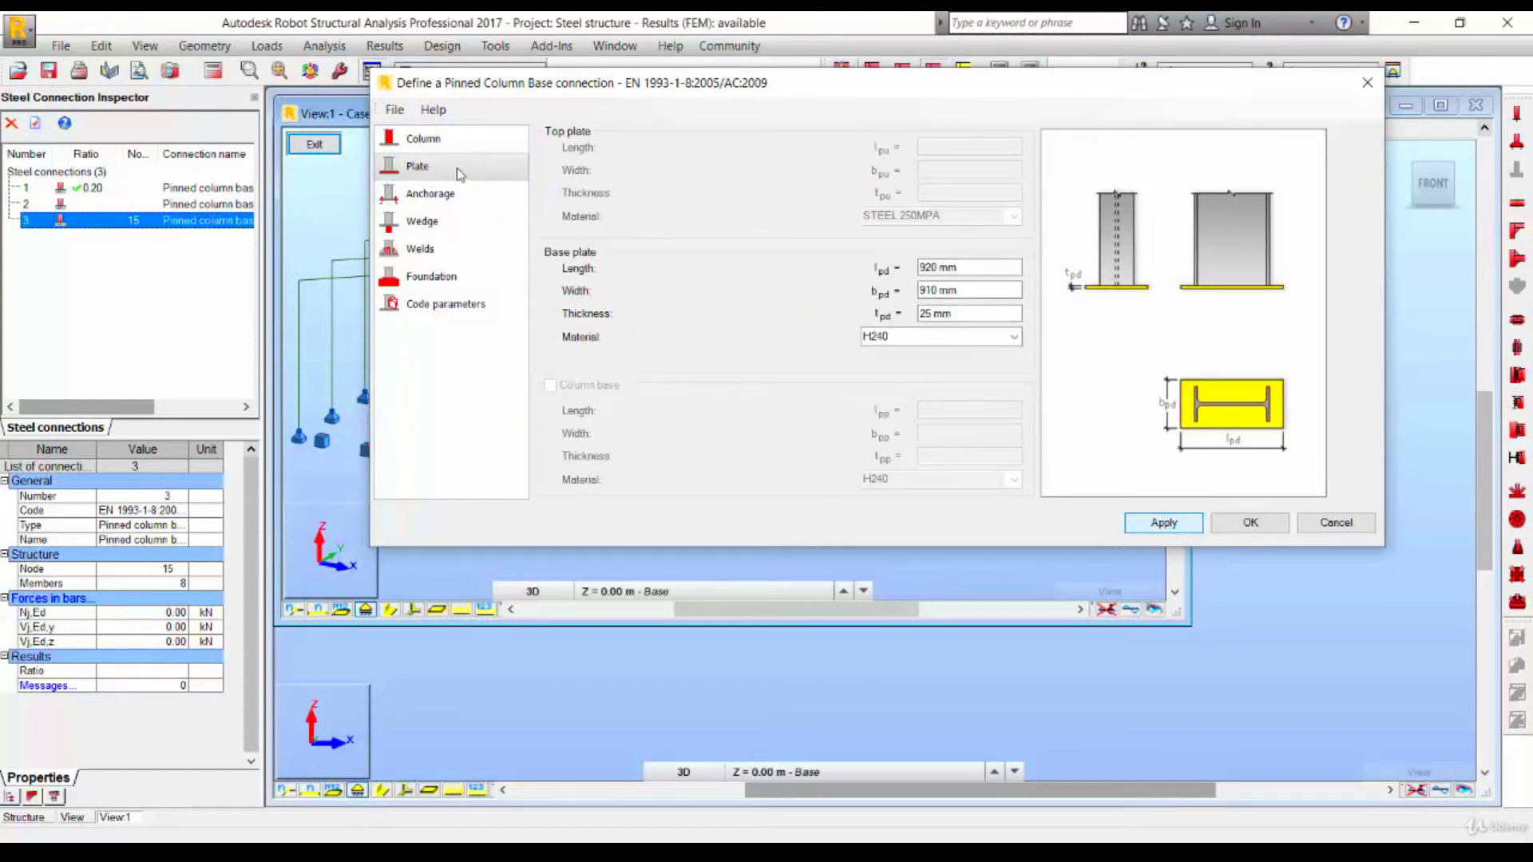
{"action": "left_click", "coordinate": [992, 335]}
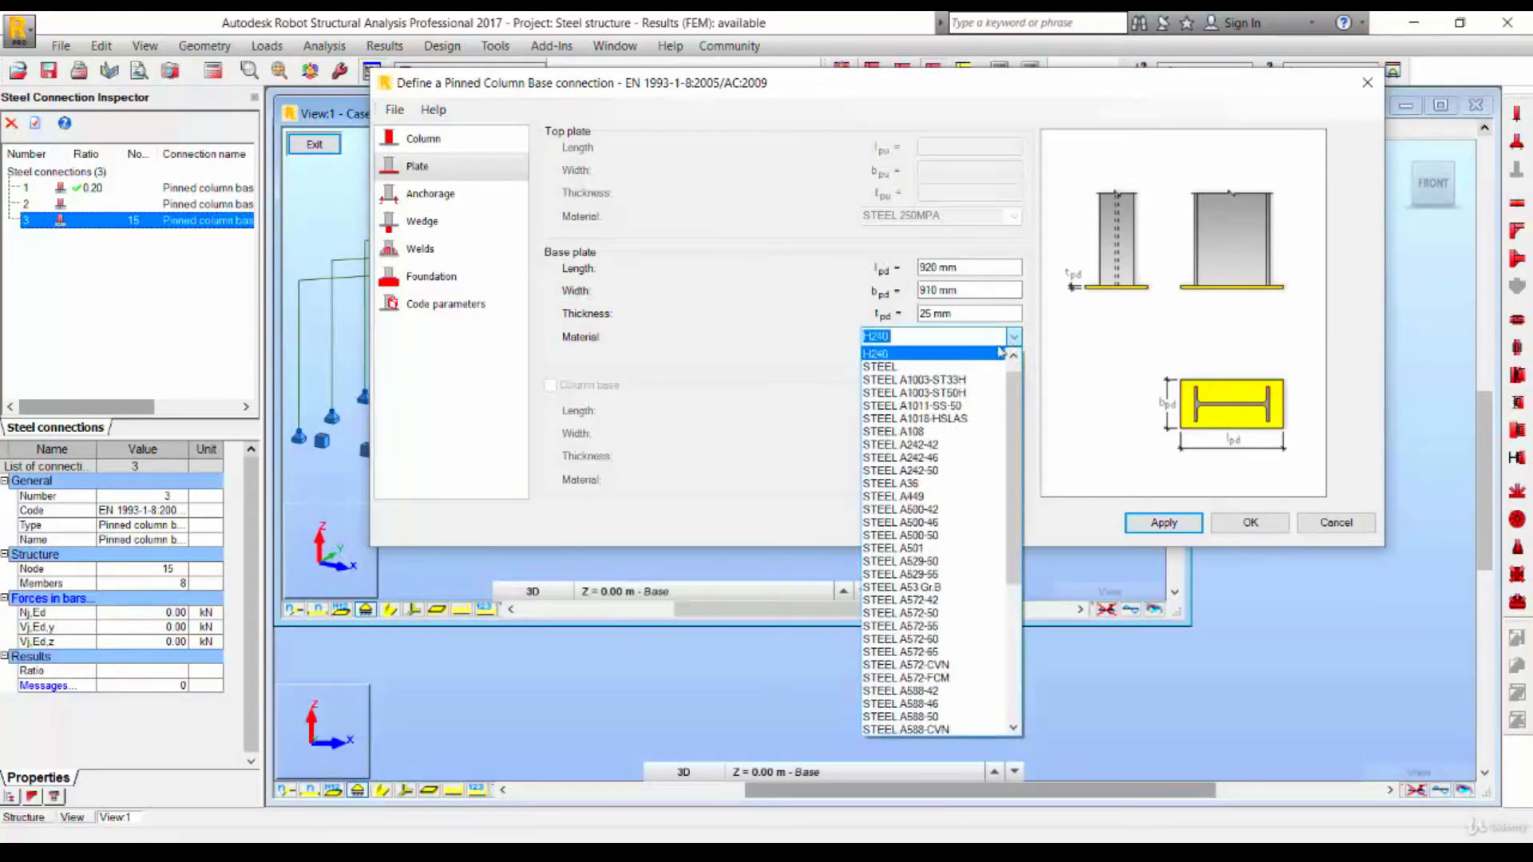
{"action": "left_click", "coordinate": [983, 355]}
- Review the anchorage, column and foundation pages, confirm the connection and move the view window aside
{"action": "left_click", "coordinate": [435, 196]}
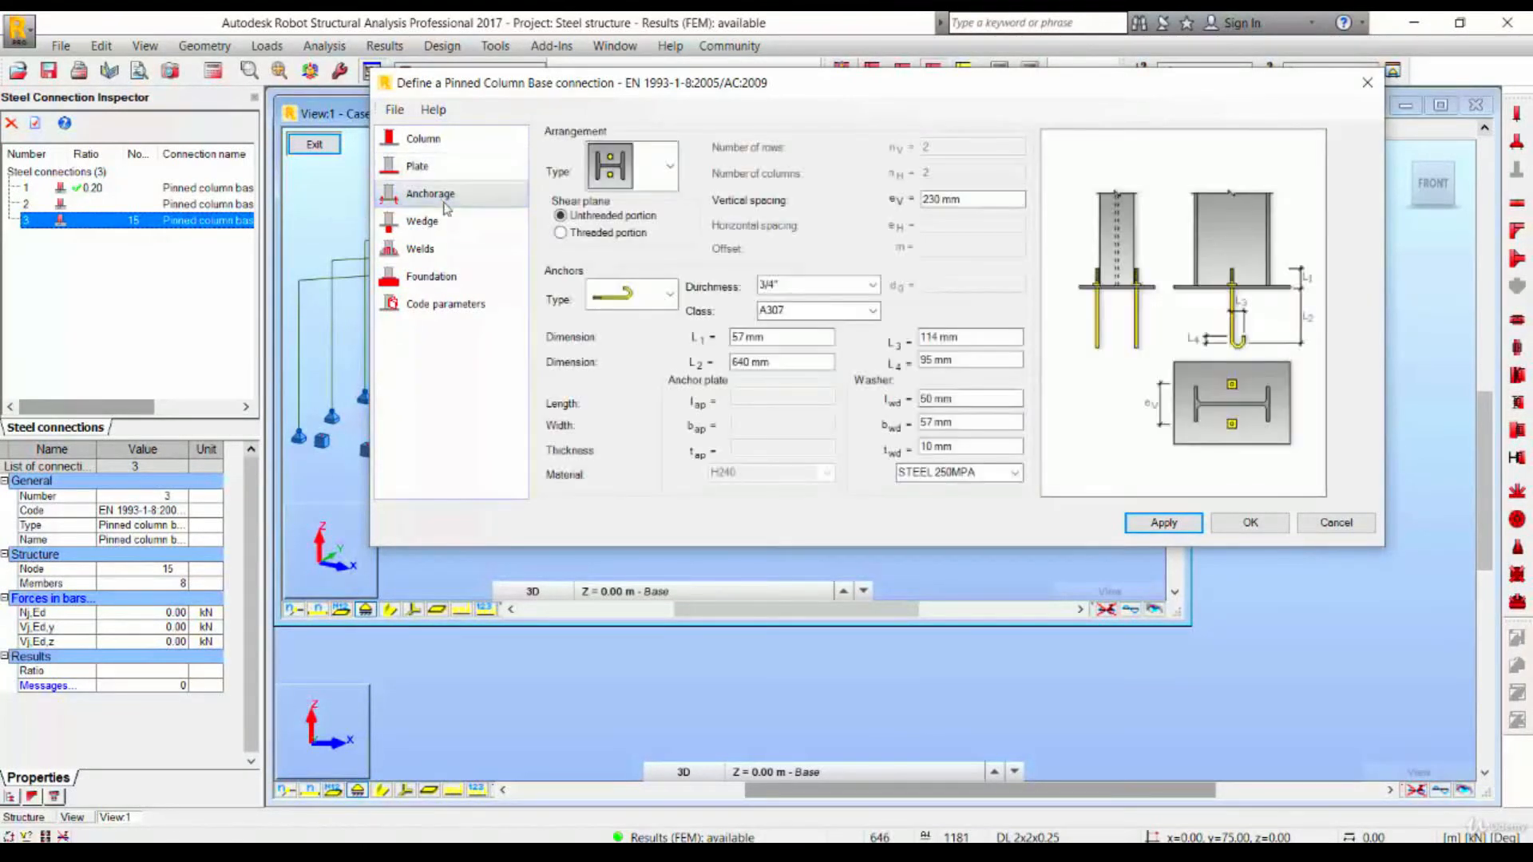
{"action": "left_click", "coordinate": [435, 140]}
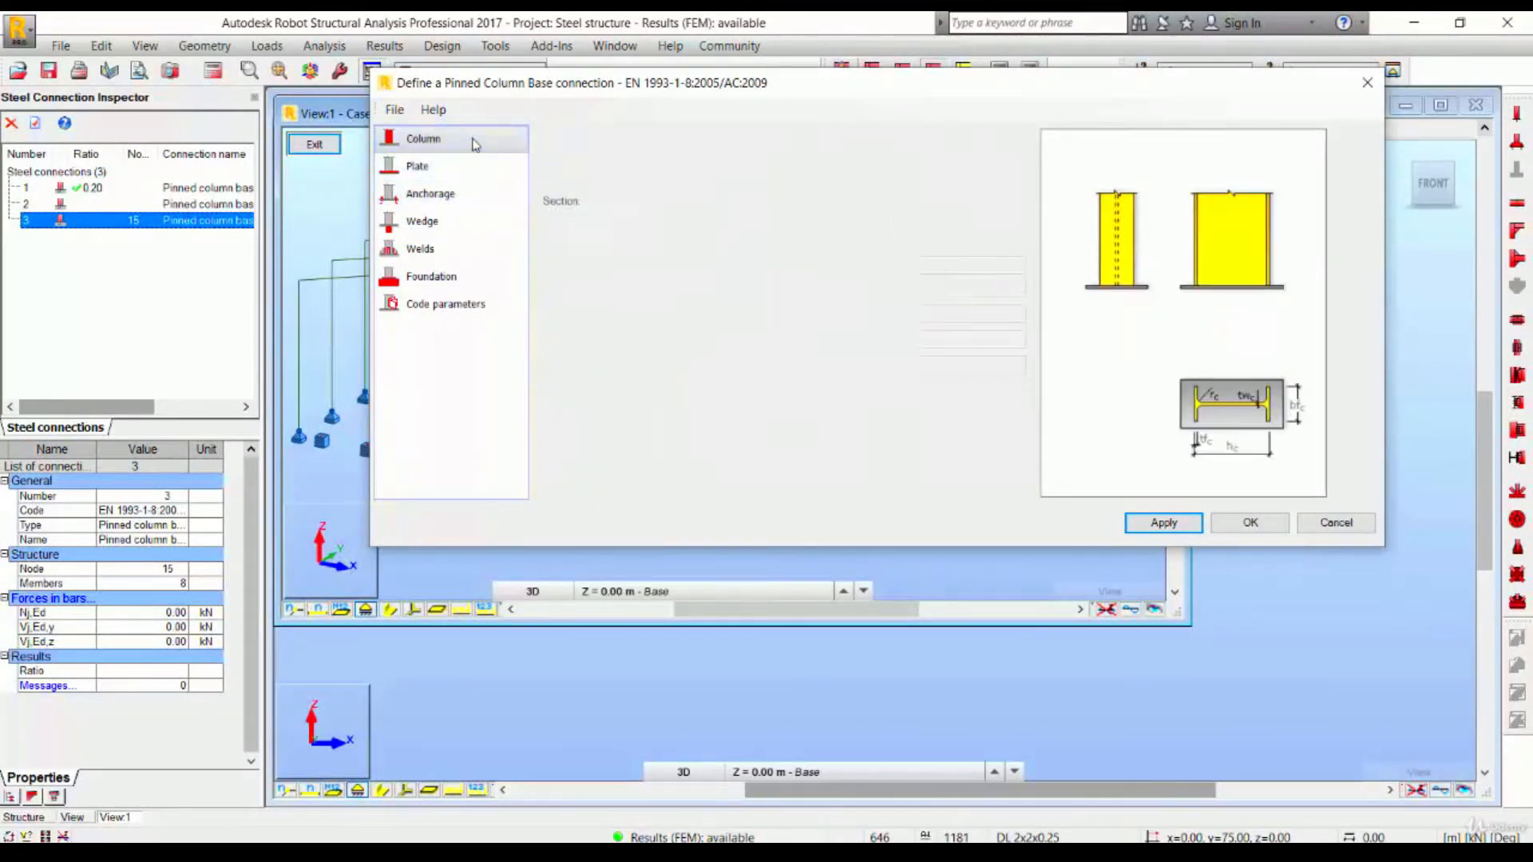
{"action": "left_click", "coordinate": [458, 277]}
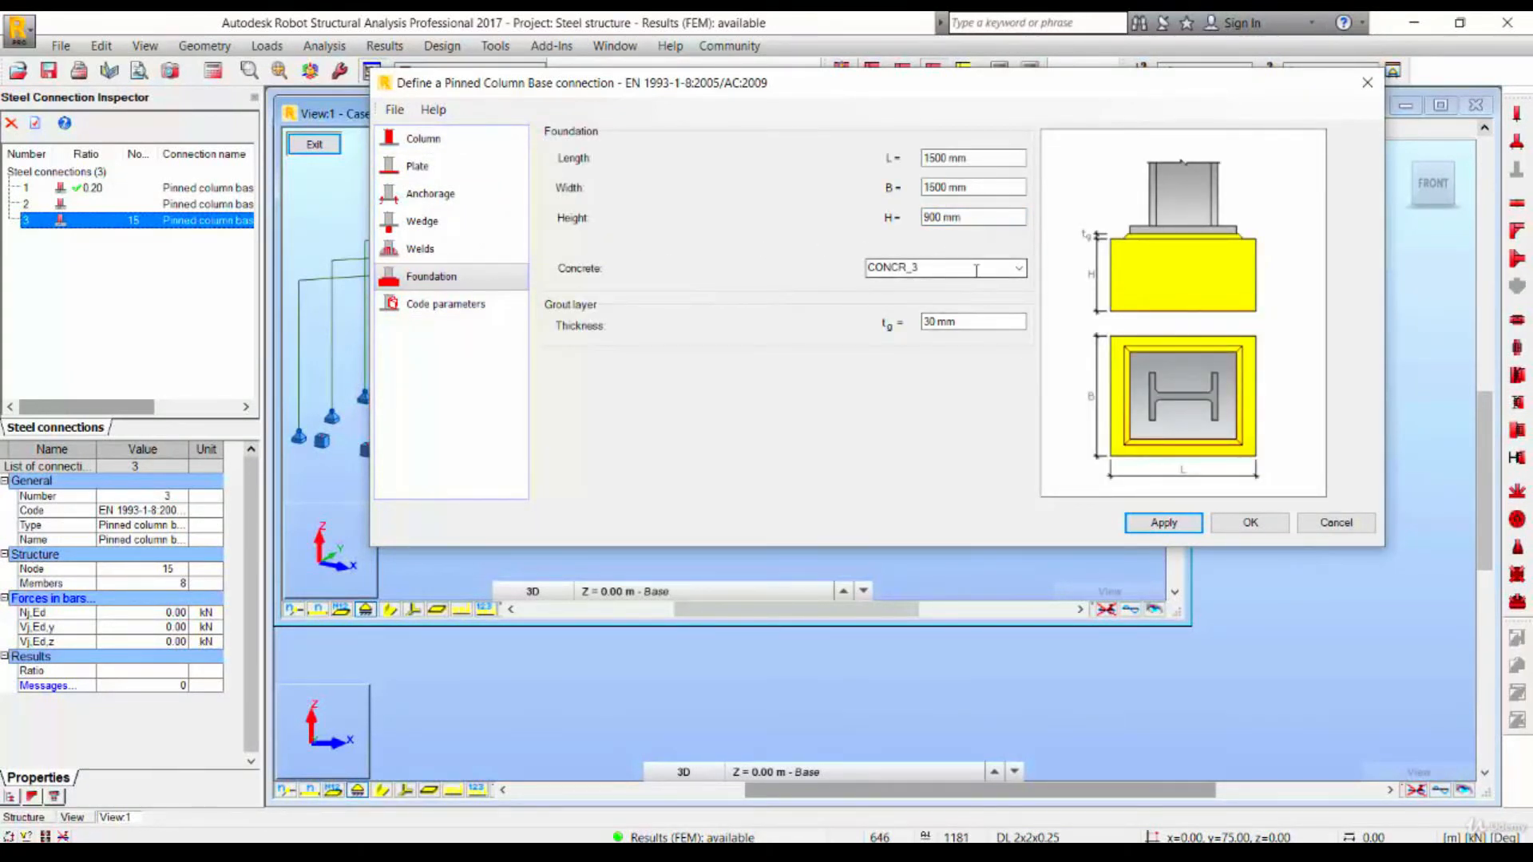
{"action": "left_click", "coordinate": [1250, 523]}
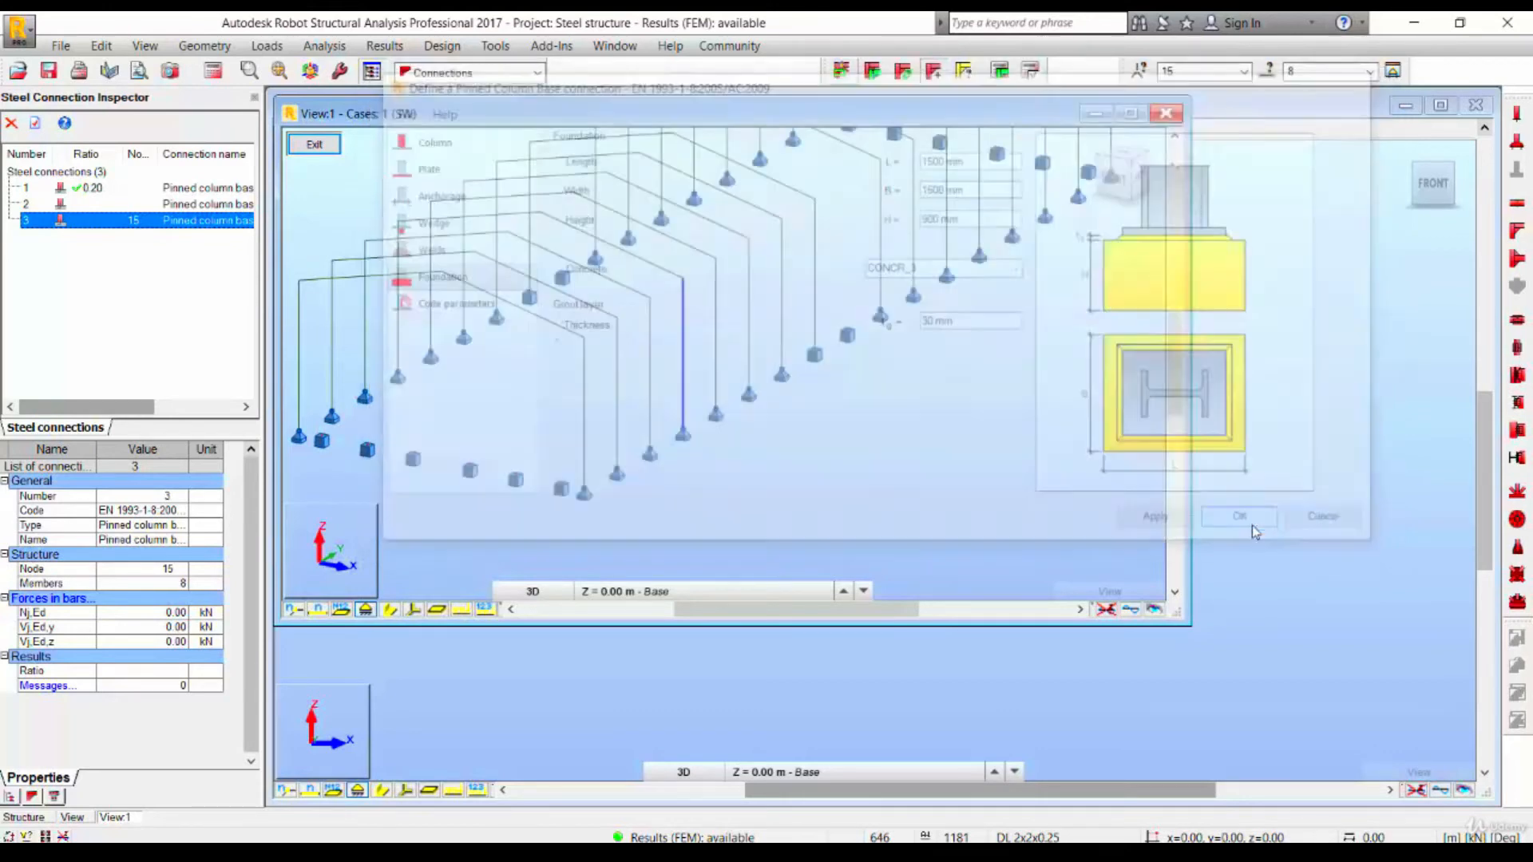
{"action": "left_click_drag", "start_coordinate": [444, 119], "coordinate": [542, 229]}
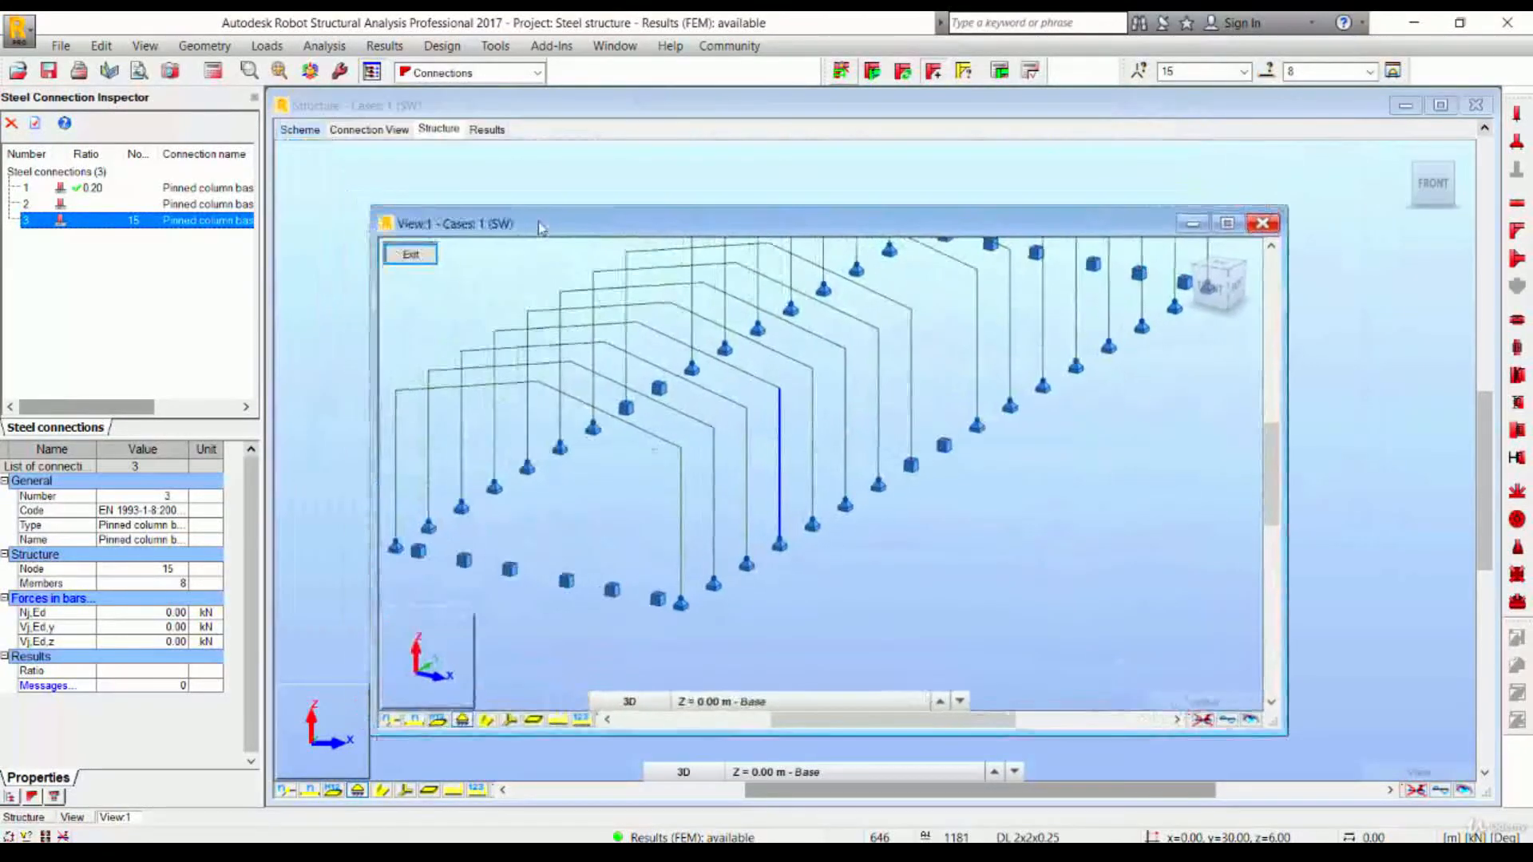
- Open the connection view, run the connection verification calculation for connection 3 and review the calculation report
{"action": "left_click", "coordinate": [369, 130]}
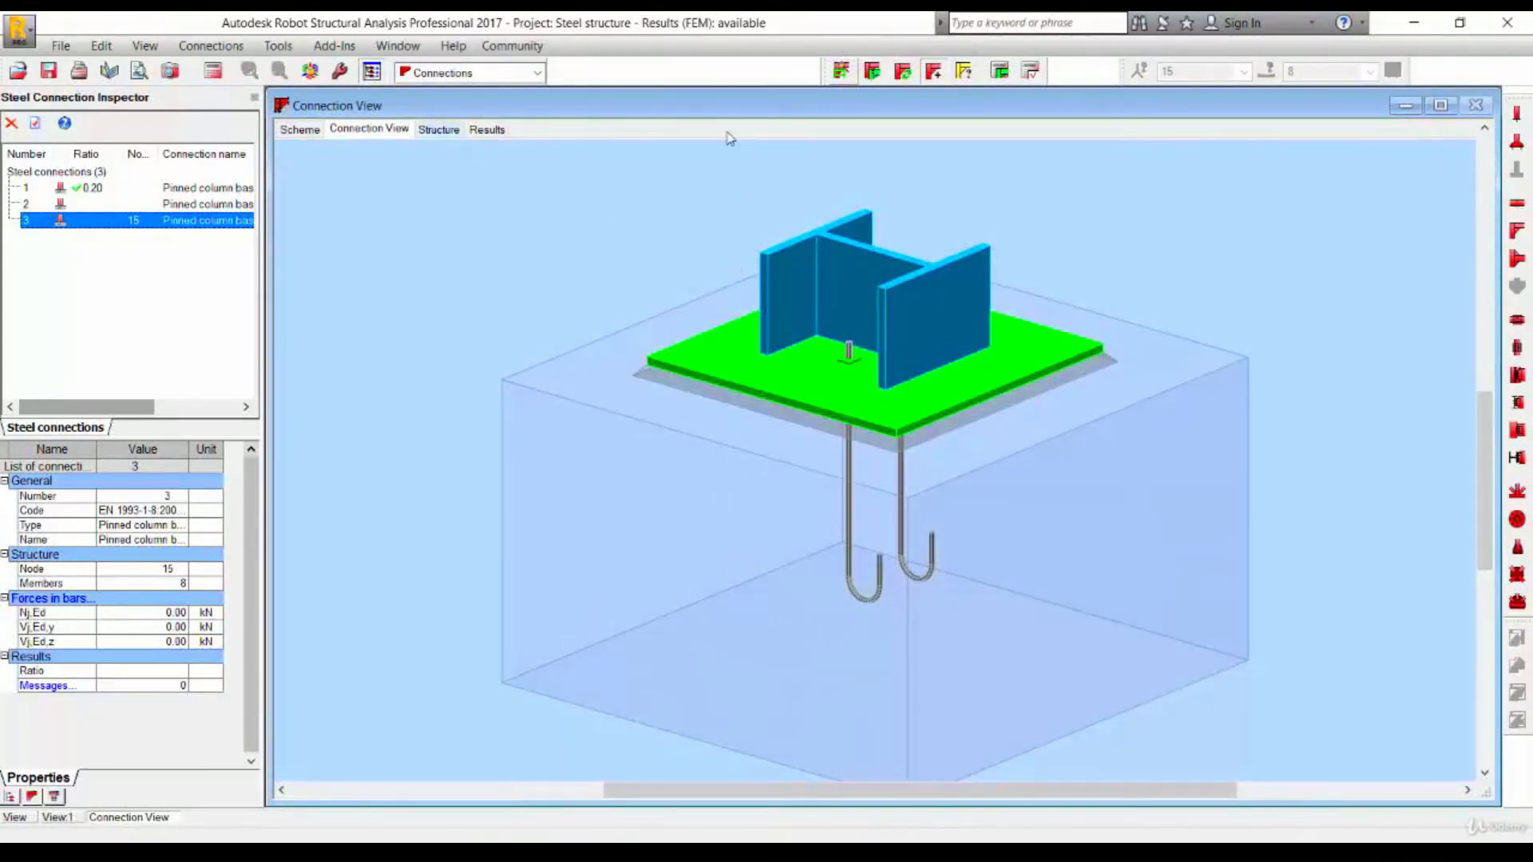
{"action": "left_click", "coordinate": [999, 73]}
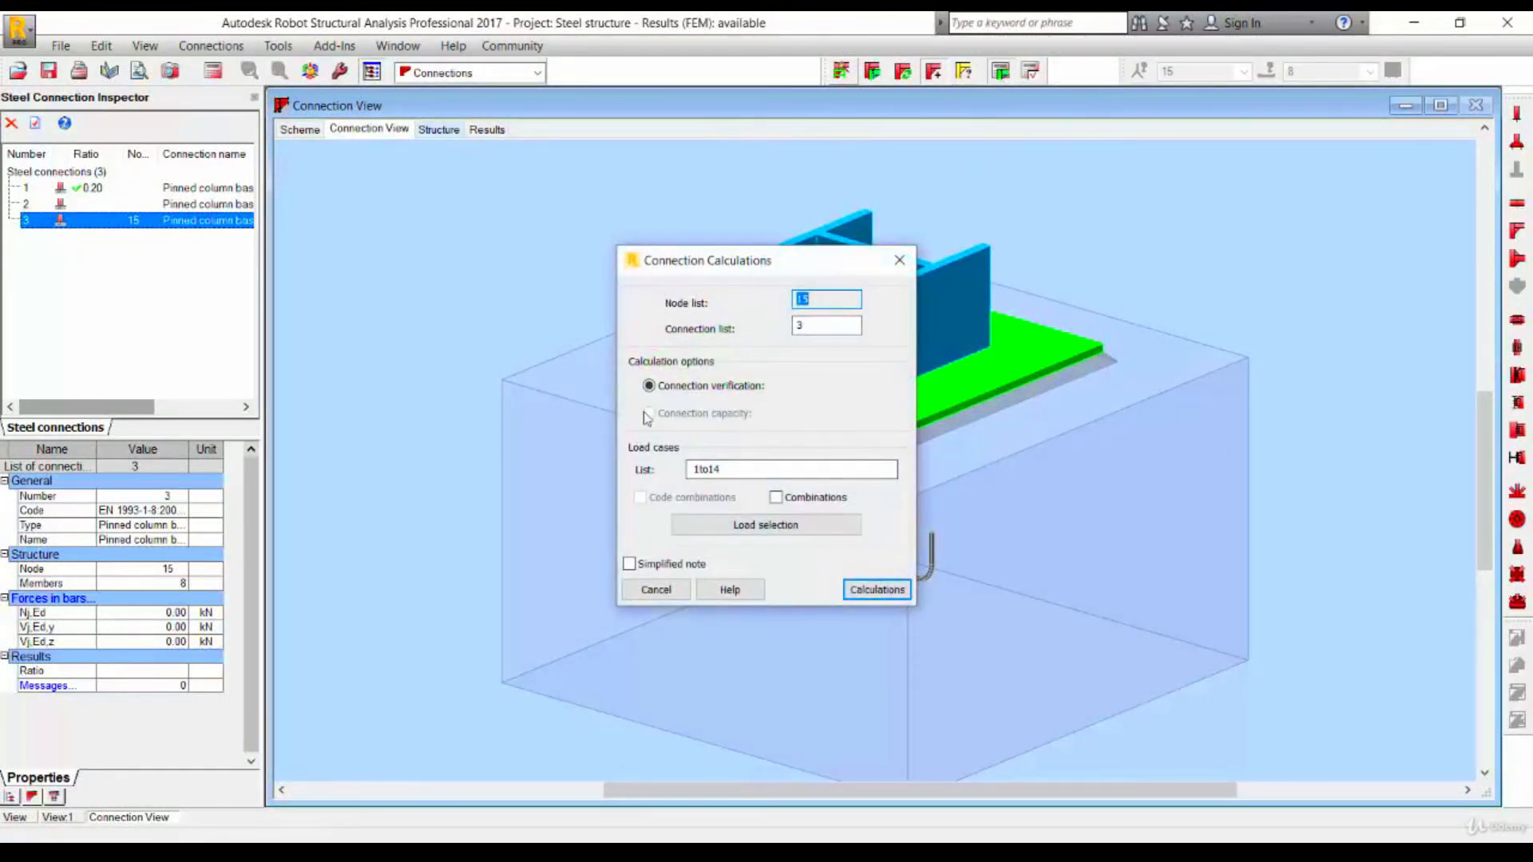
{"action": "left_click", "coordinate": [876, 589]}
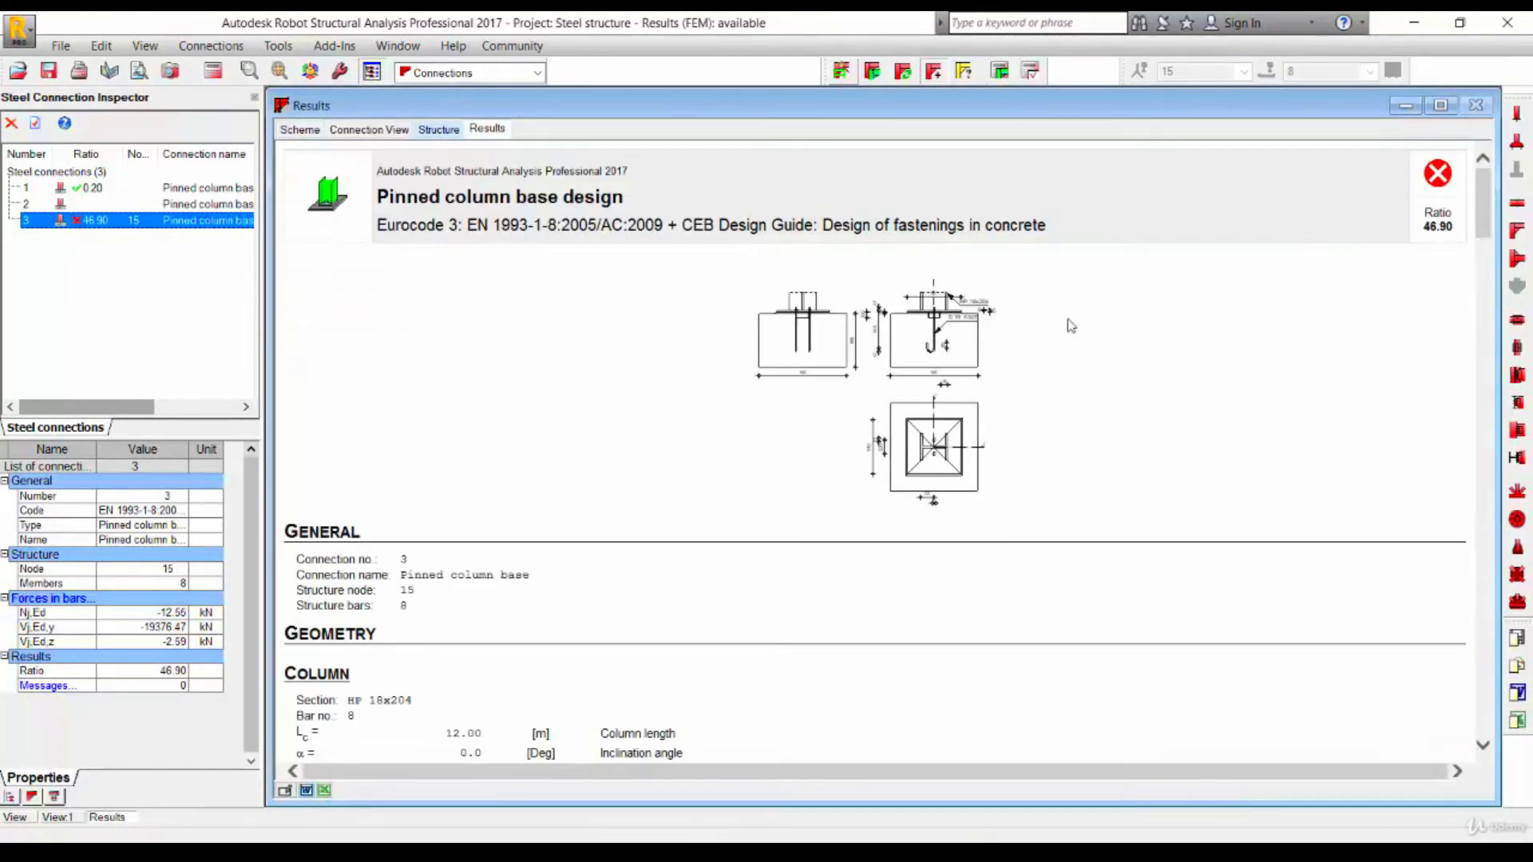
{"action": "scroll", "coordinate": [964, 391], "scroll_direction": "down", "scroll_amount": 20}
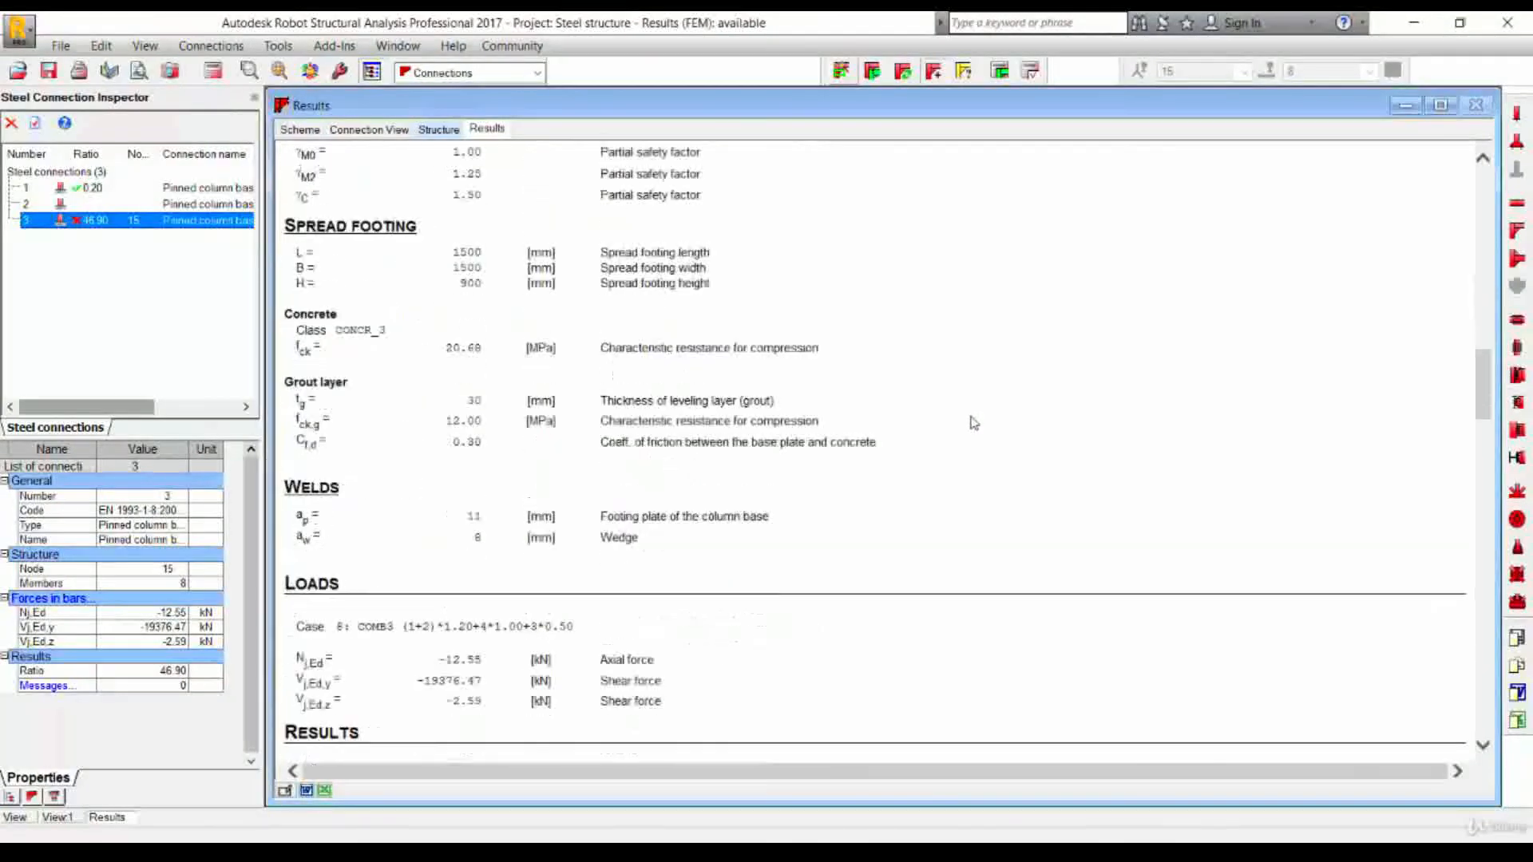
{"action": "scroll", "coordinate": [975, 423], "scroll_direction": "down", "scroll_amount": 10}
{"action": "scroll", "coordinate": [978, 427], "scroll_direction": "up", "scroll_amount": 20}
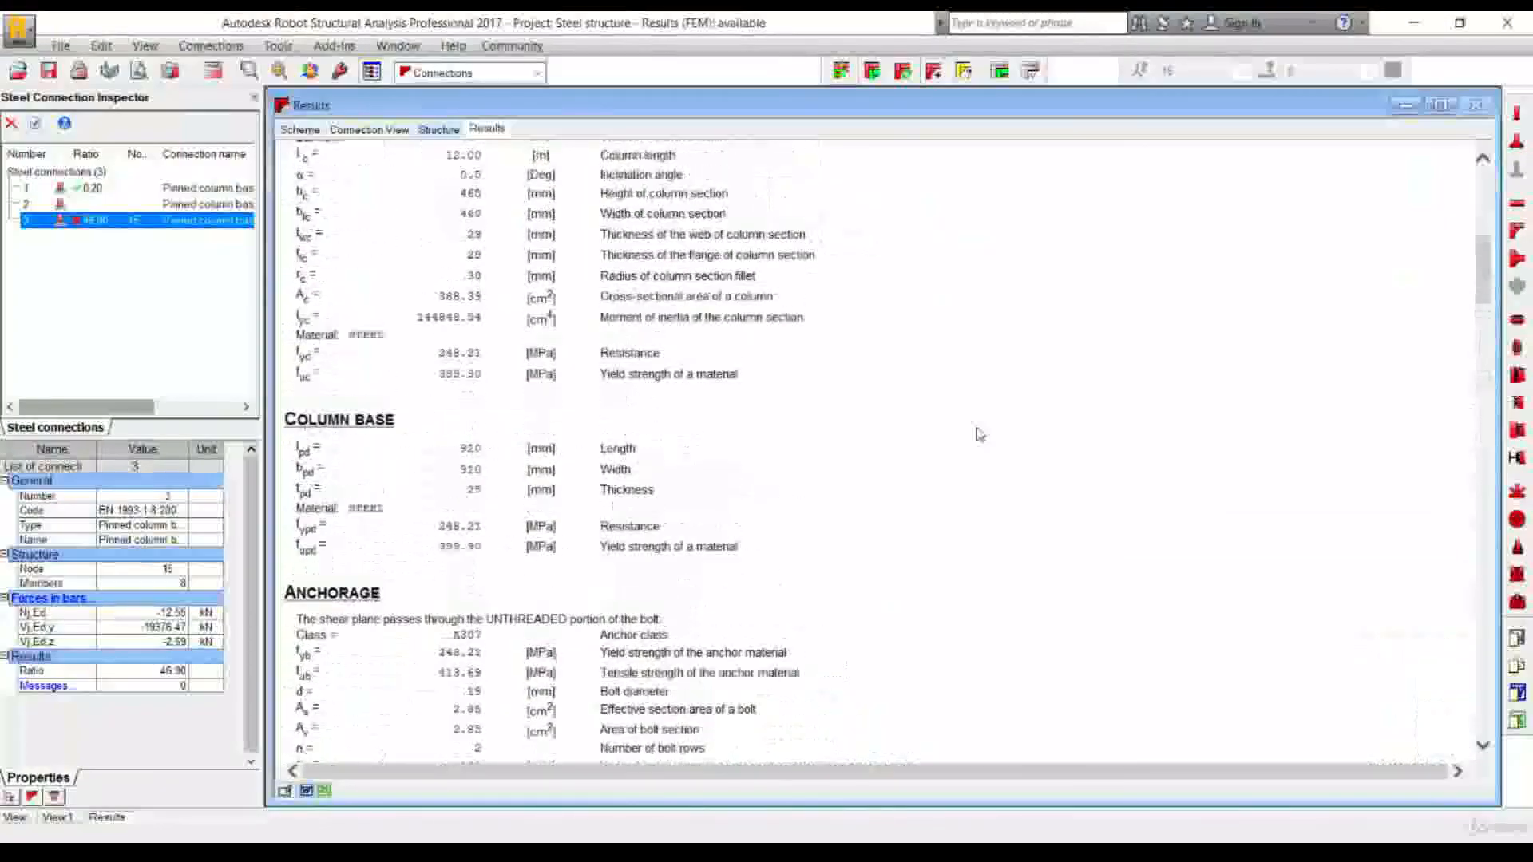
{"action": "scroll", "coordinate": [974, 427], "scroll_direction": "up", "scroll_amount": 10}
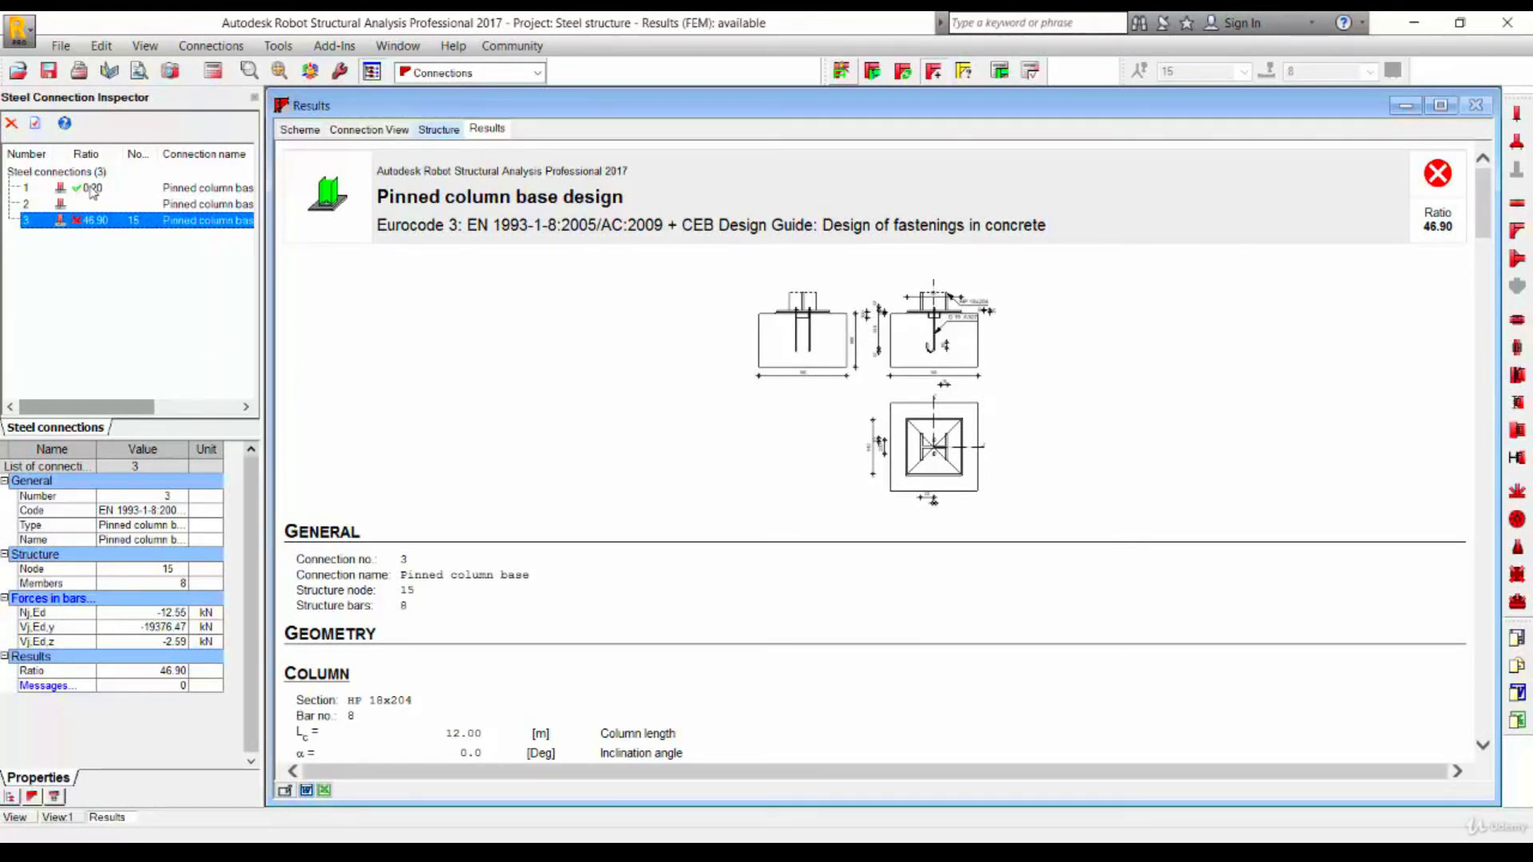
- Open the connection's properties and change the column stiffening to simple stiffening
{"action": "right_click", "coordinate": [101, 229]}
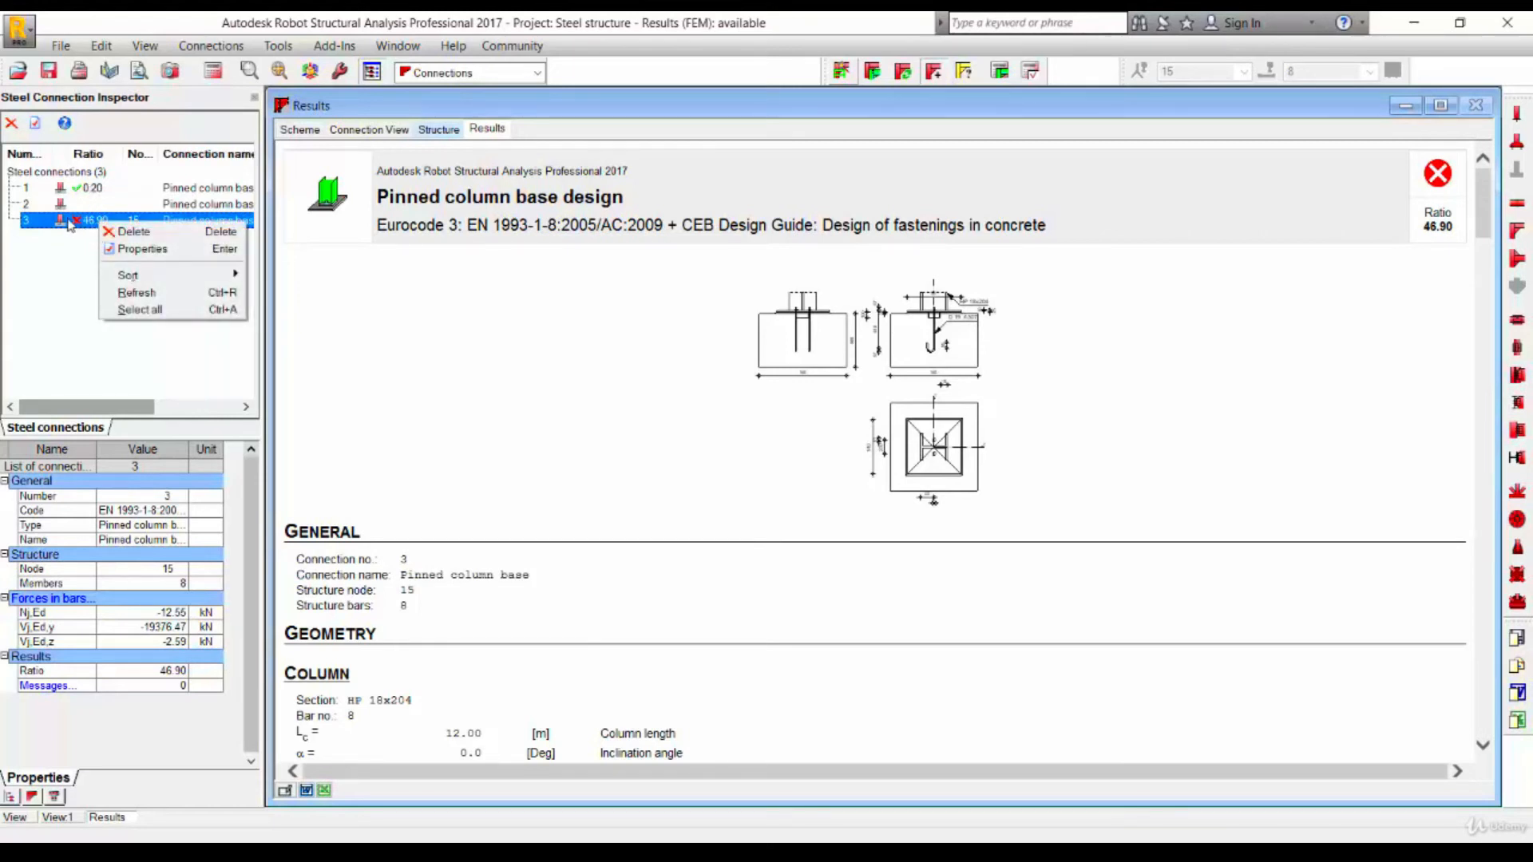
{"action": "right_click", "coordinate": [65, 223]}
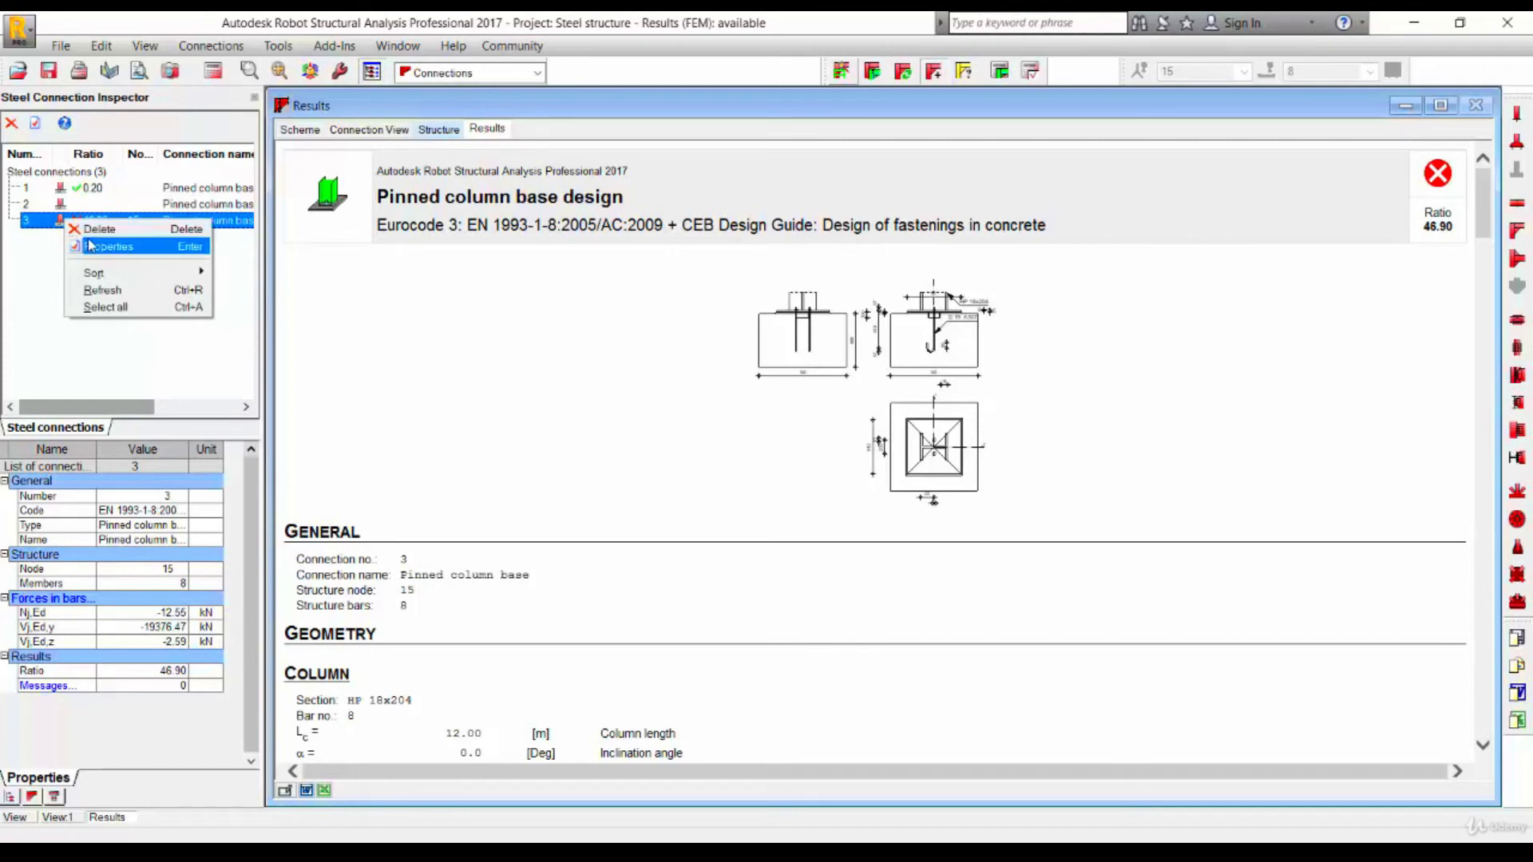
{"action": "left_click", "coordinate": [92, 247]}
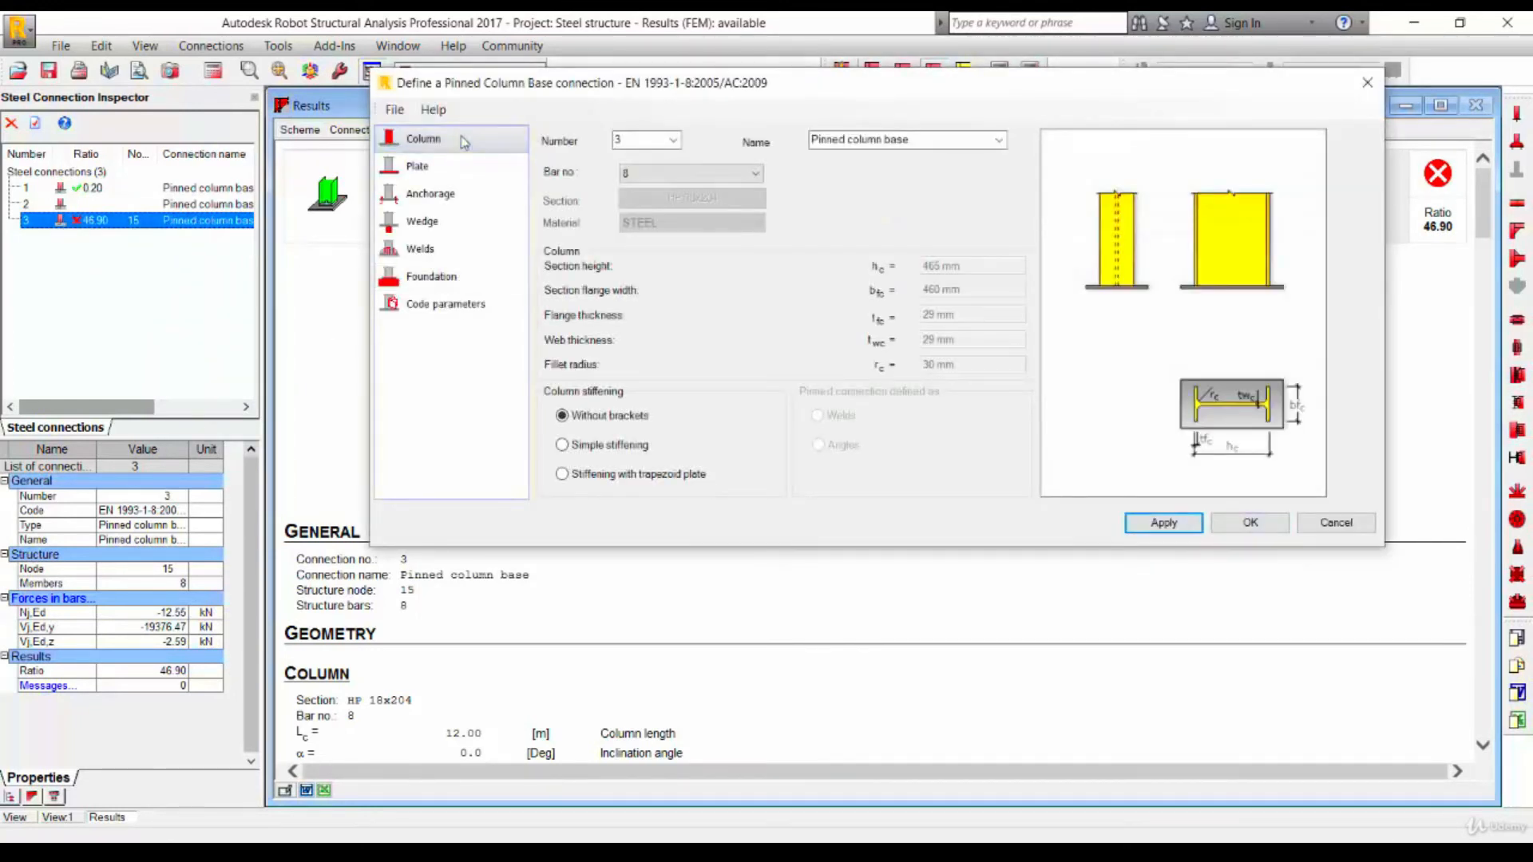
{"action": "left_click", "coordinate": [595, 448]}
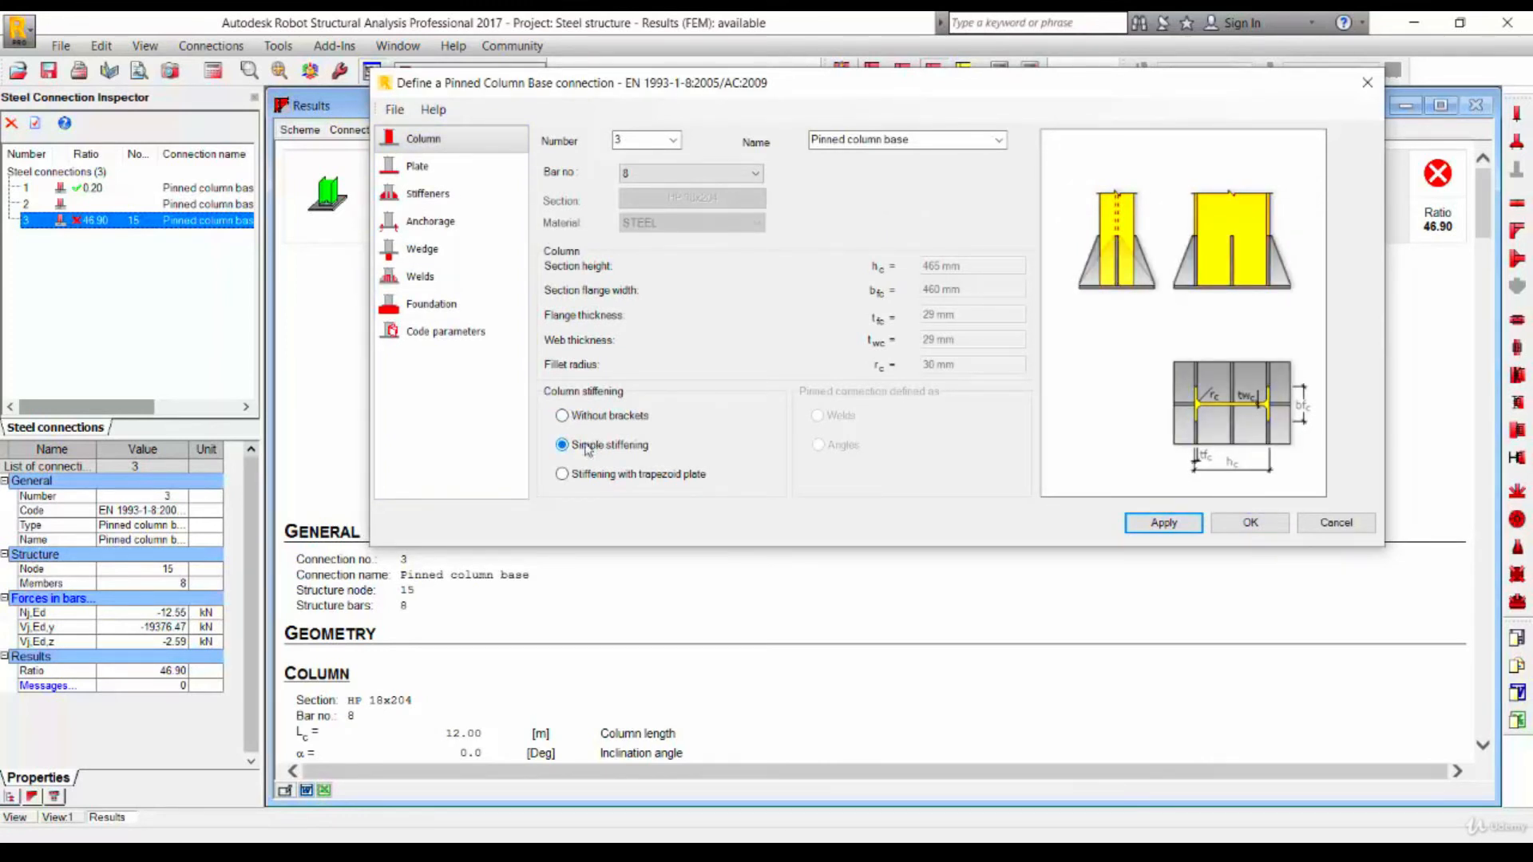
- Set the base plate to 2000 mm long, 1500 mm wide and 50 mm thick
{"action": "left_click", "coordinate": [417, 166]}
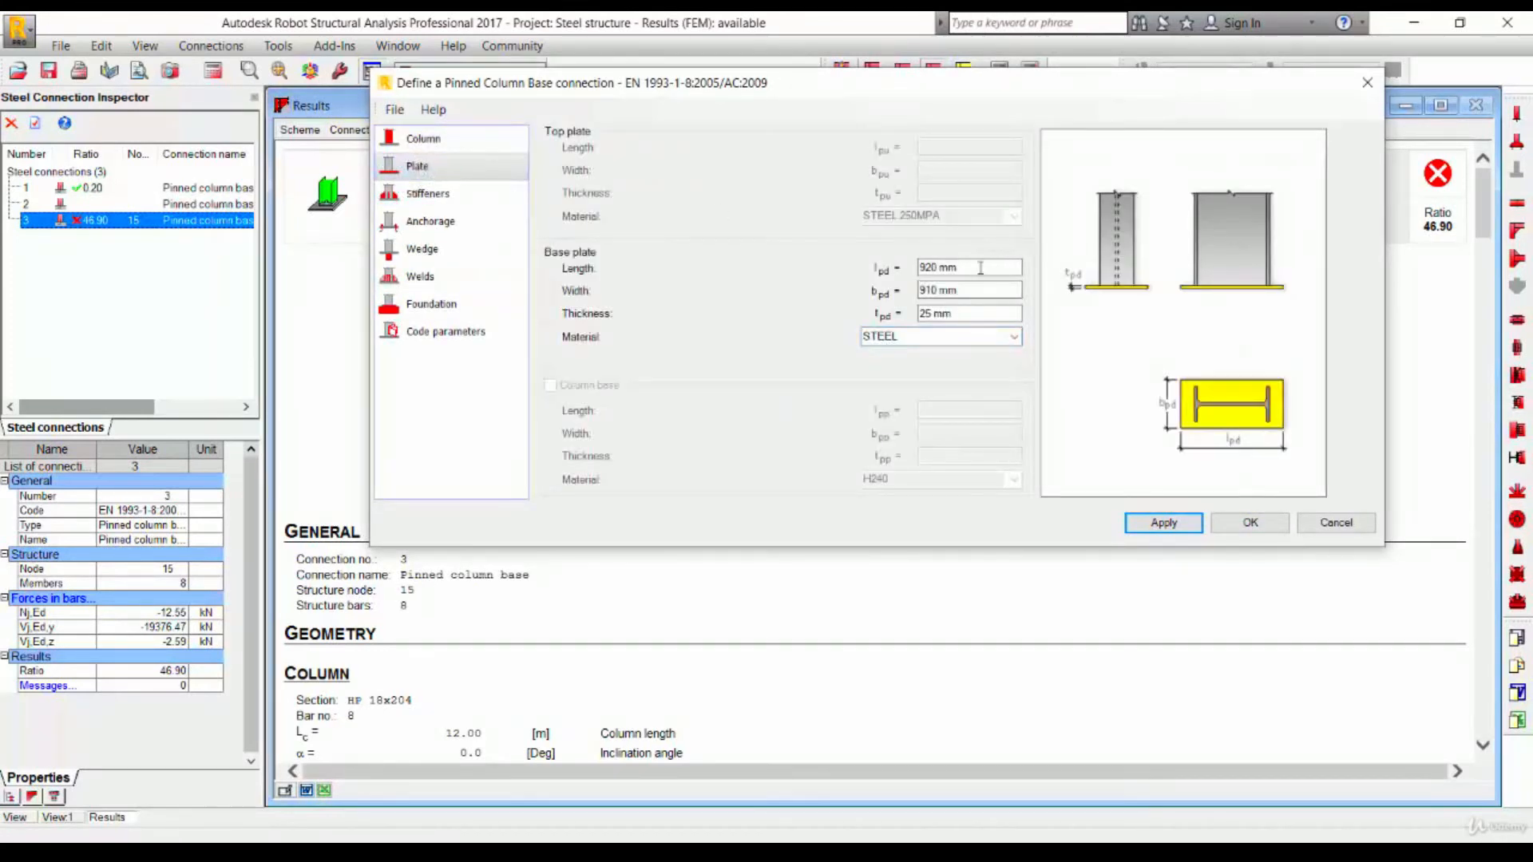
{"action": "left_click_drag", "start_coordinate": [981, 268], "coordinate": [836, 272]}
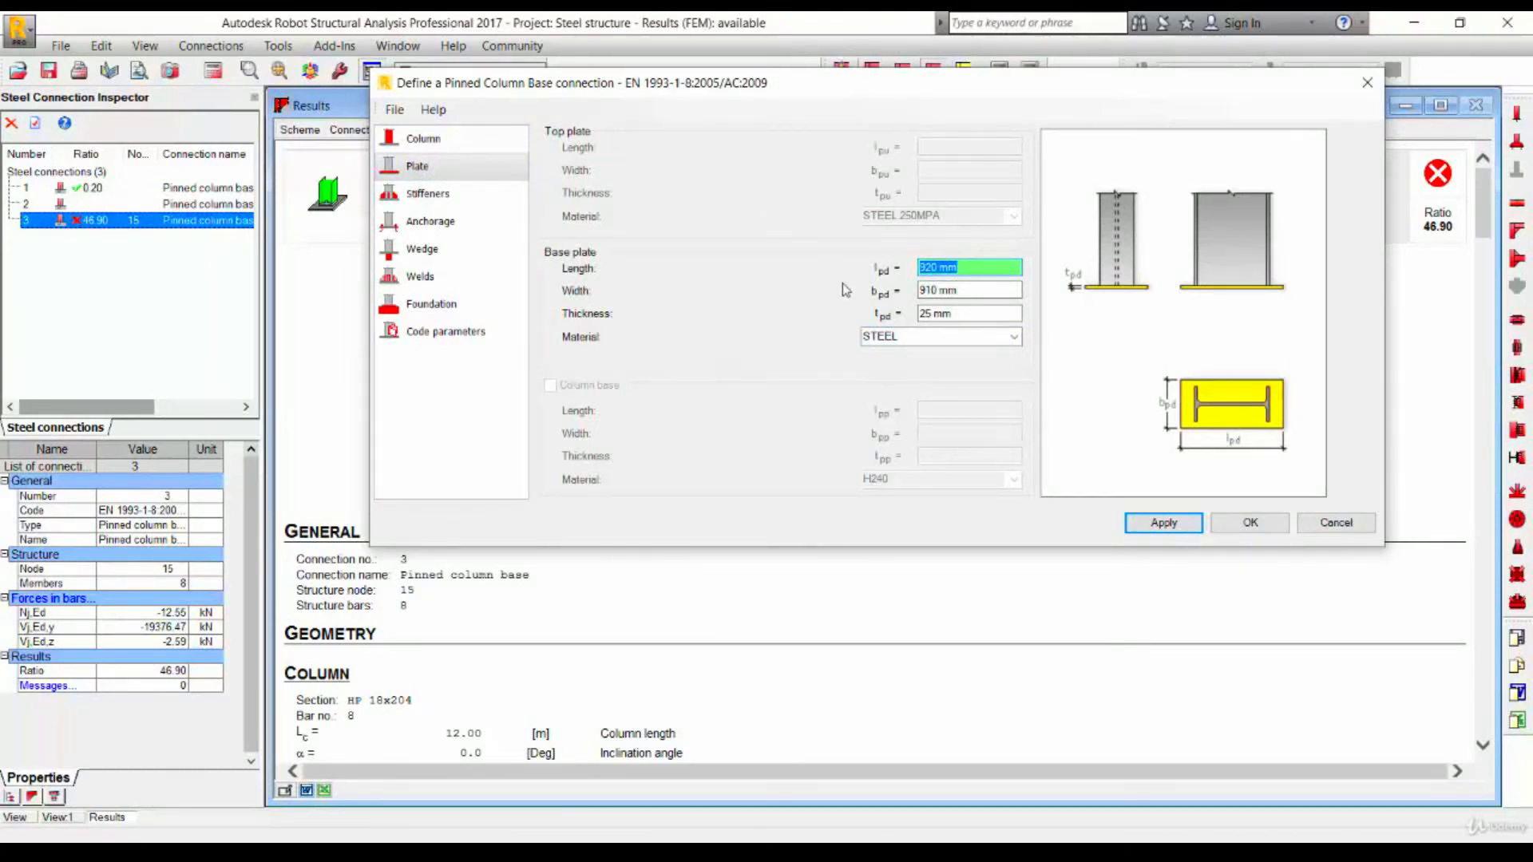
{"action": "type", "text": "20000"}
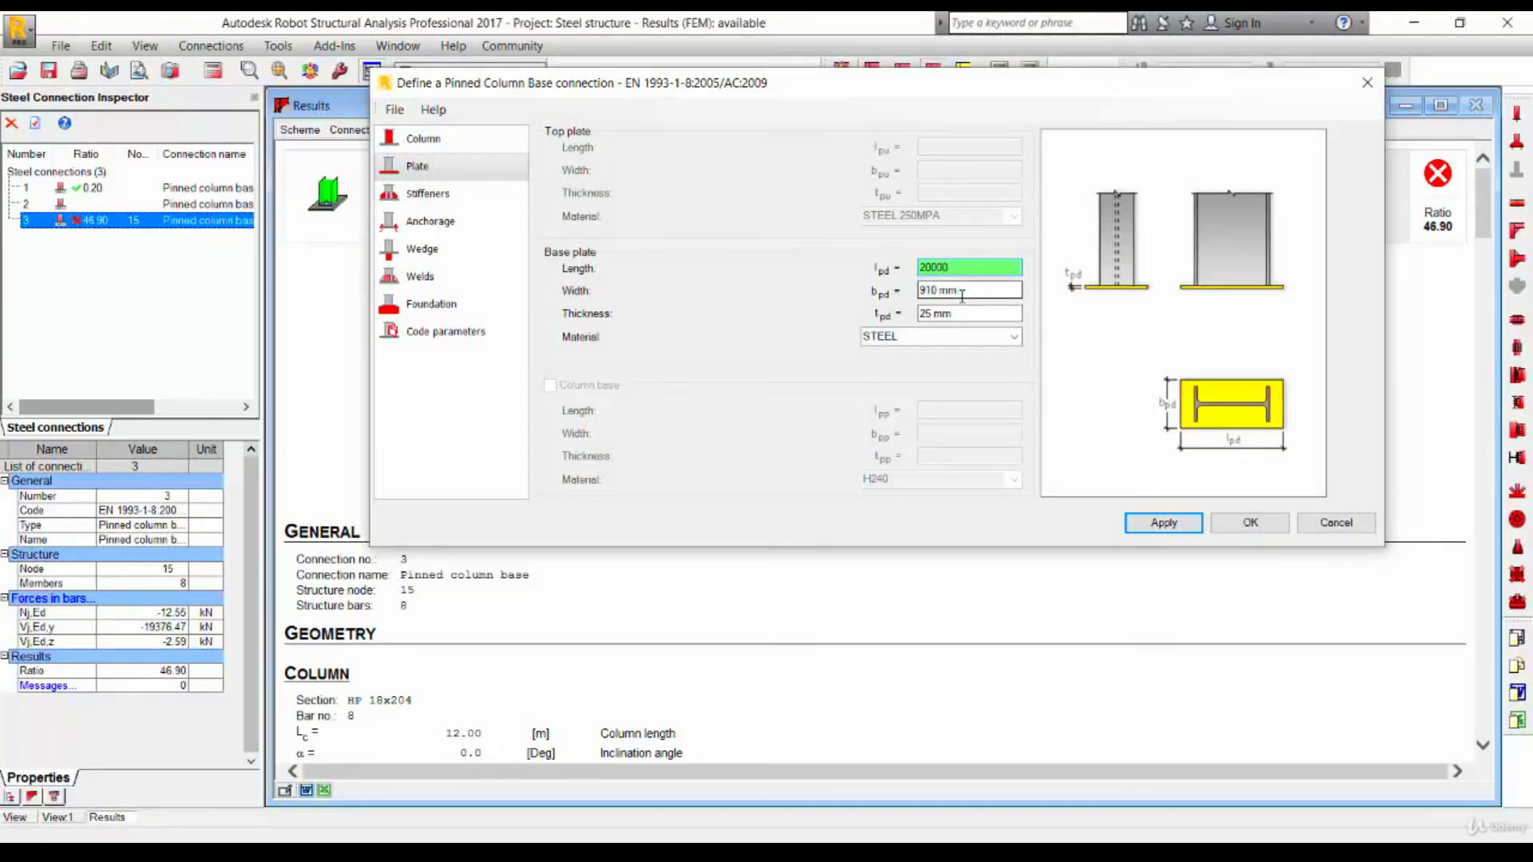
{"action": "left_click_drag", "start_coordinate": [981, 293], "coordinate": [868, 281]}
{"action": "type", "text": "1500"}
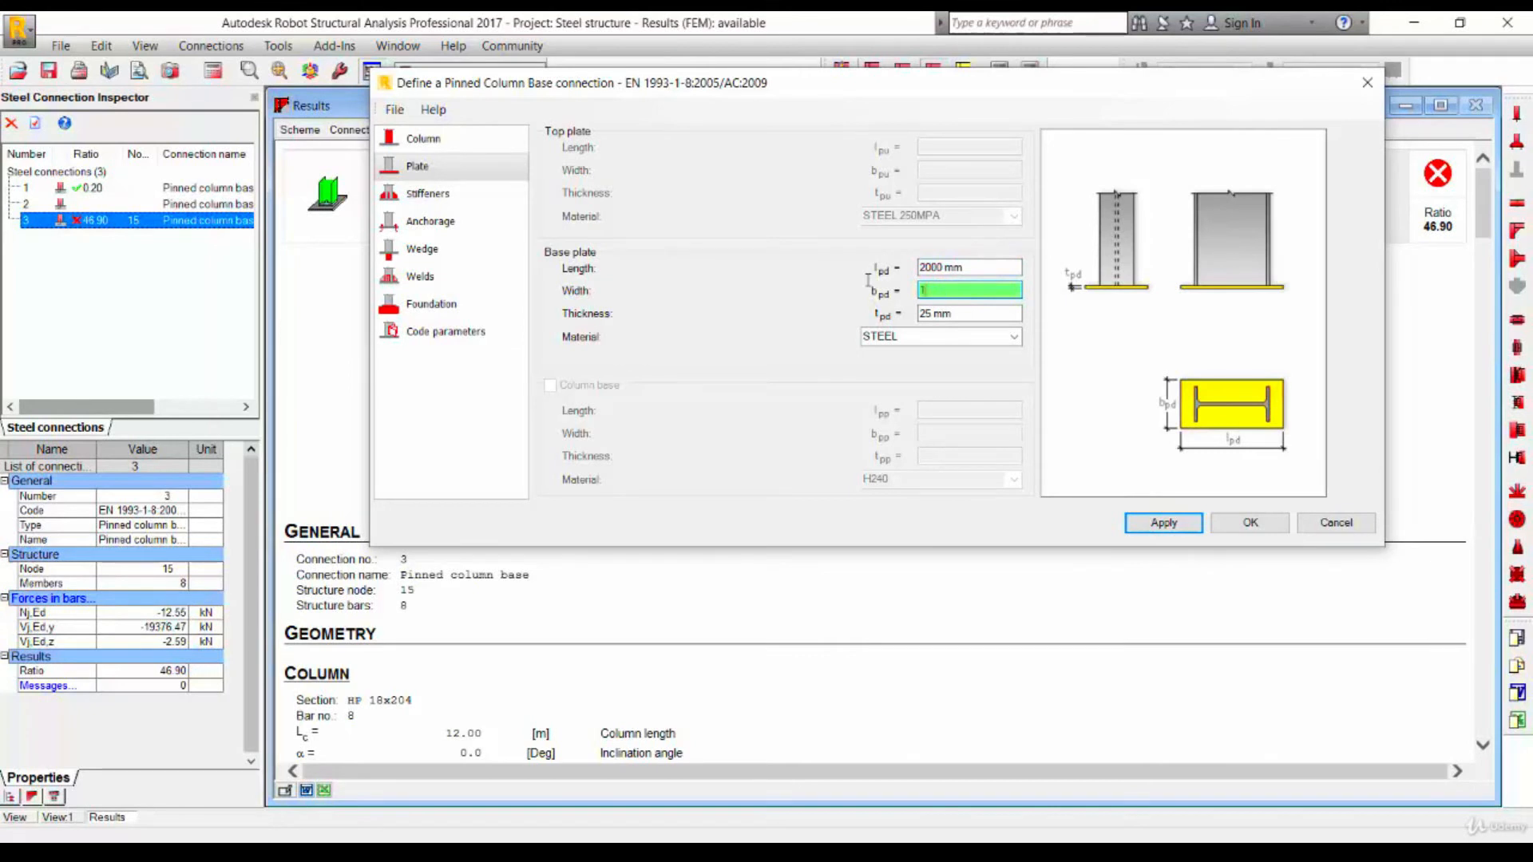
{"action": "key", "text": "Tab"}
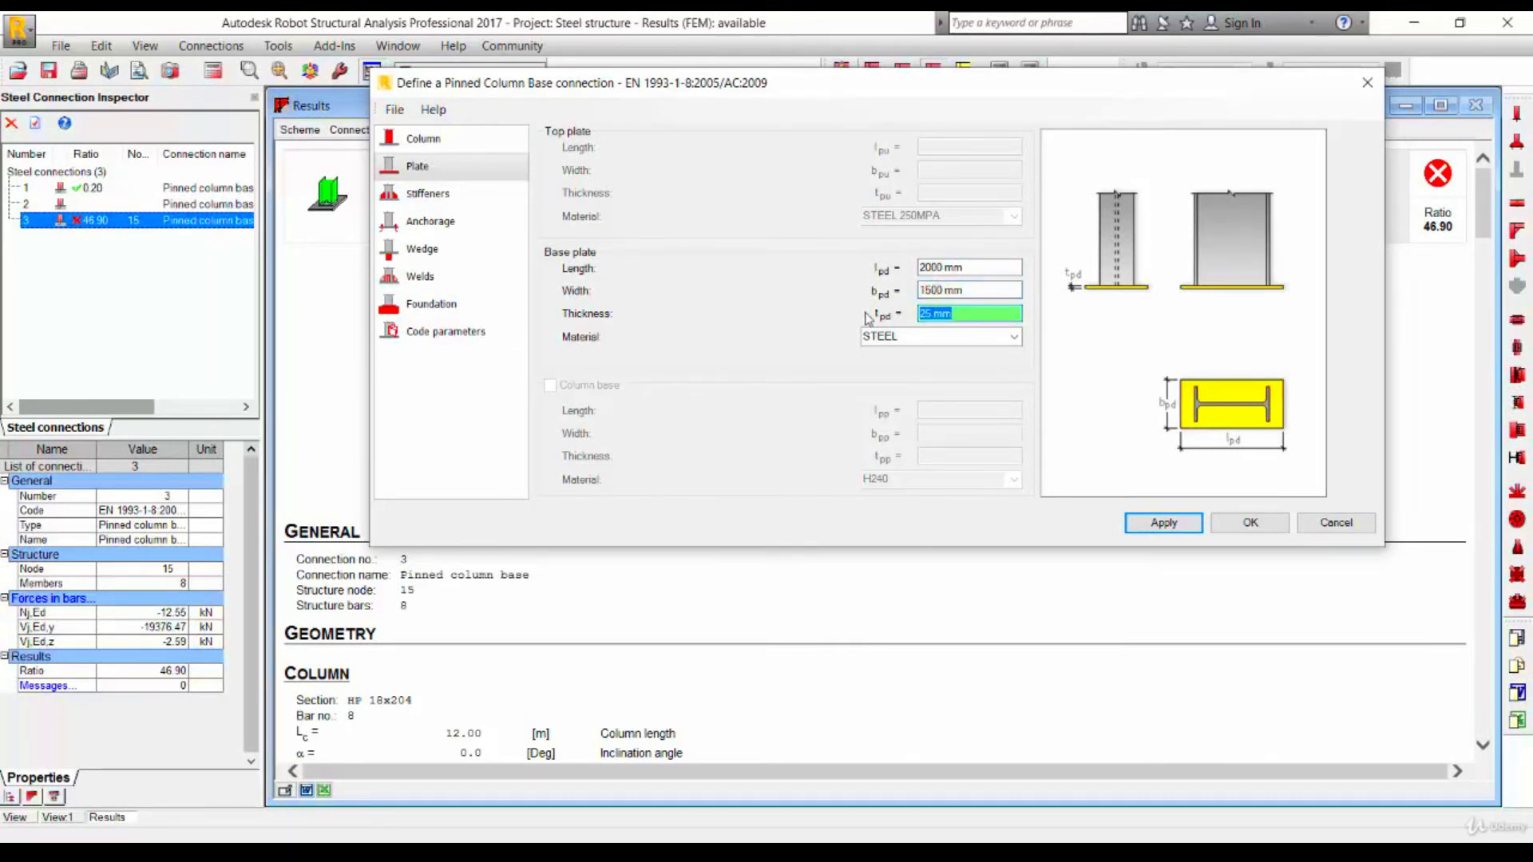
{"action": "type", "text": "50"}
{"action": "left_click", "coordinate": [972, 289]}
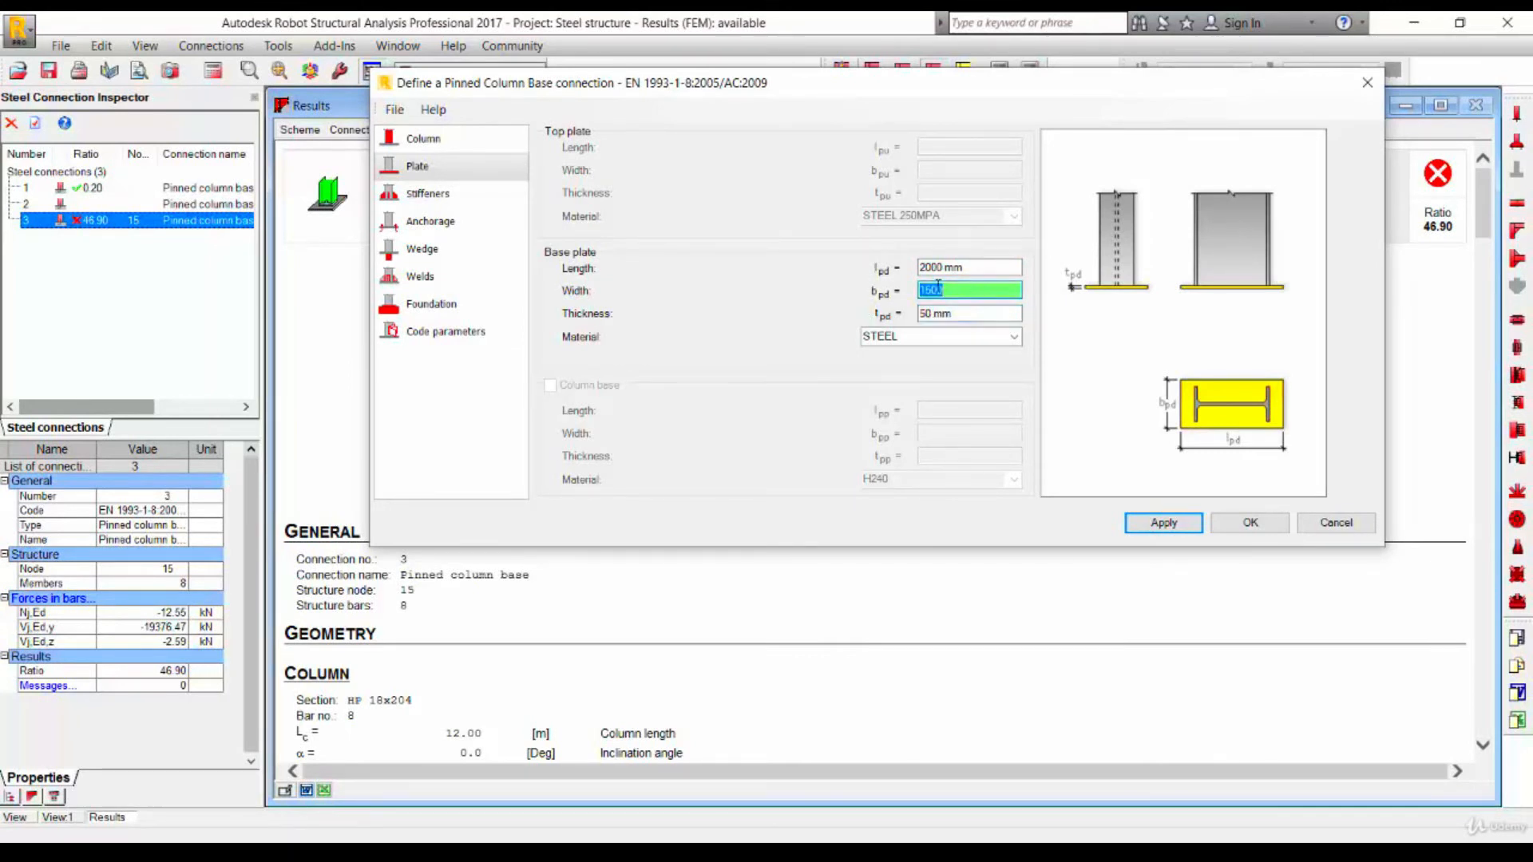
- Set the stiffeners to 1500 mm long, 700 mm high and 50 mm thick
{"action": "left_click", "coordinate": [498, 193]}
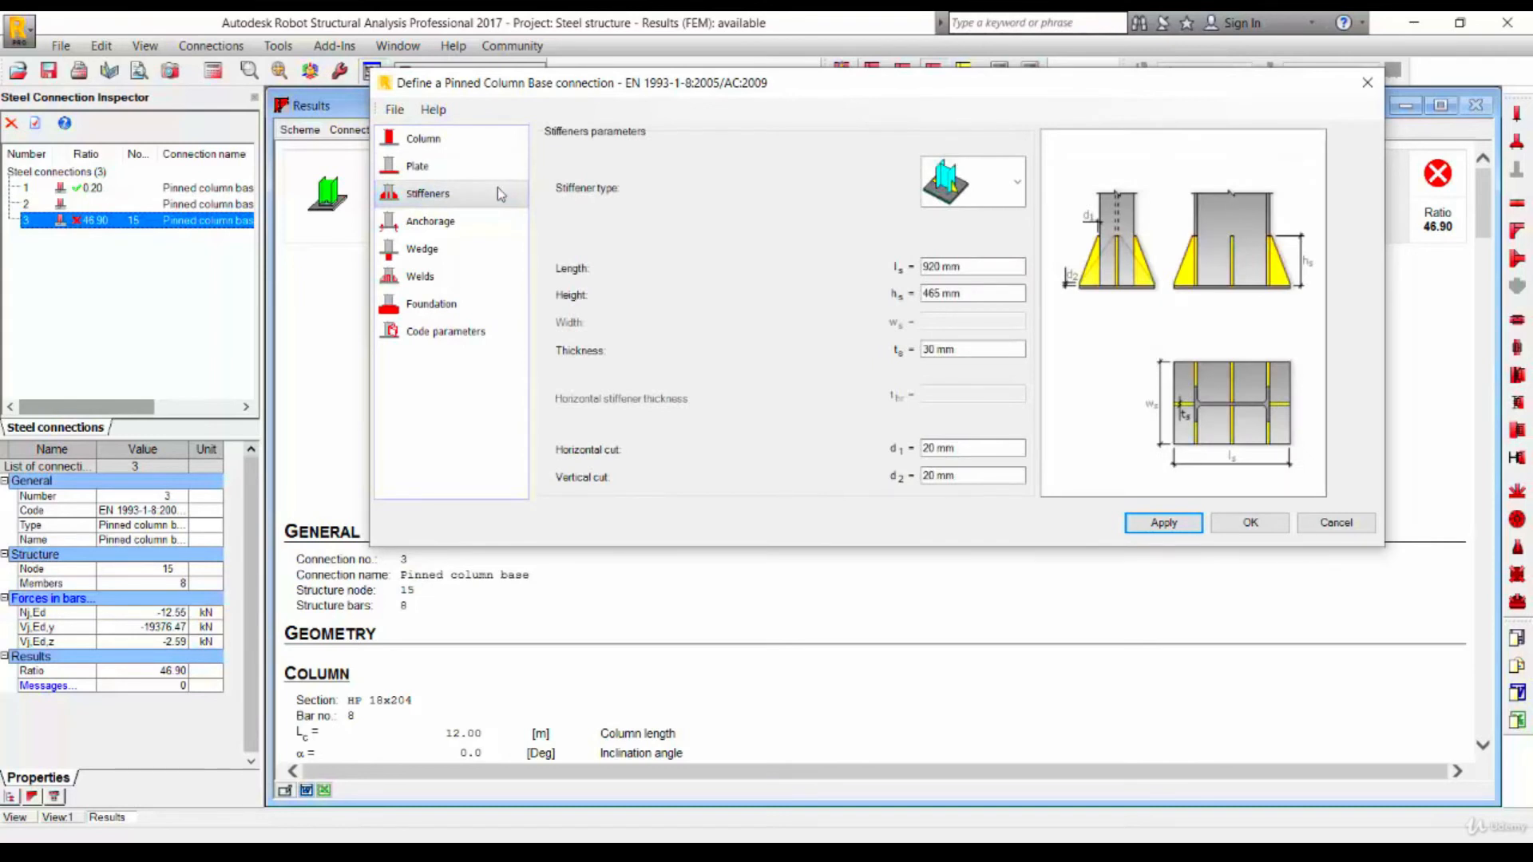
{"action": "left_click", "coordinate": [964, 267]}
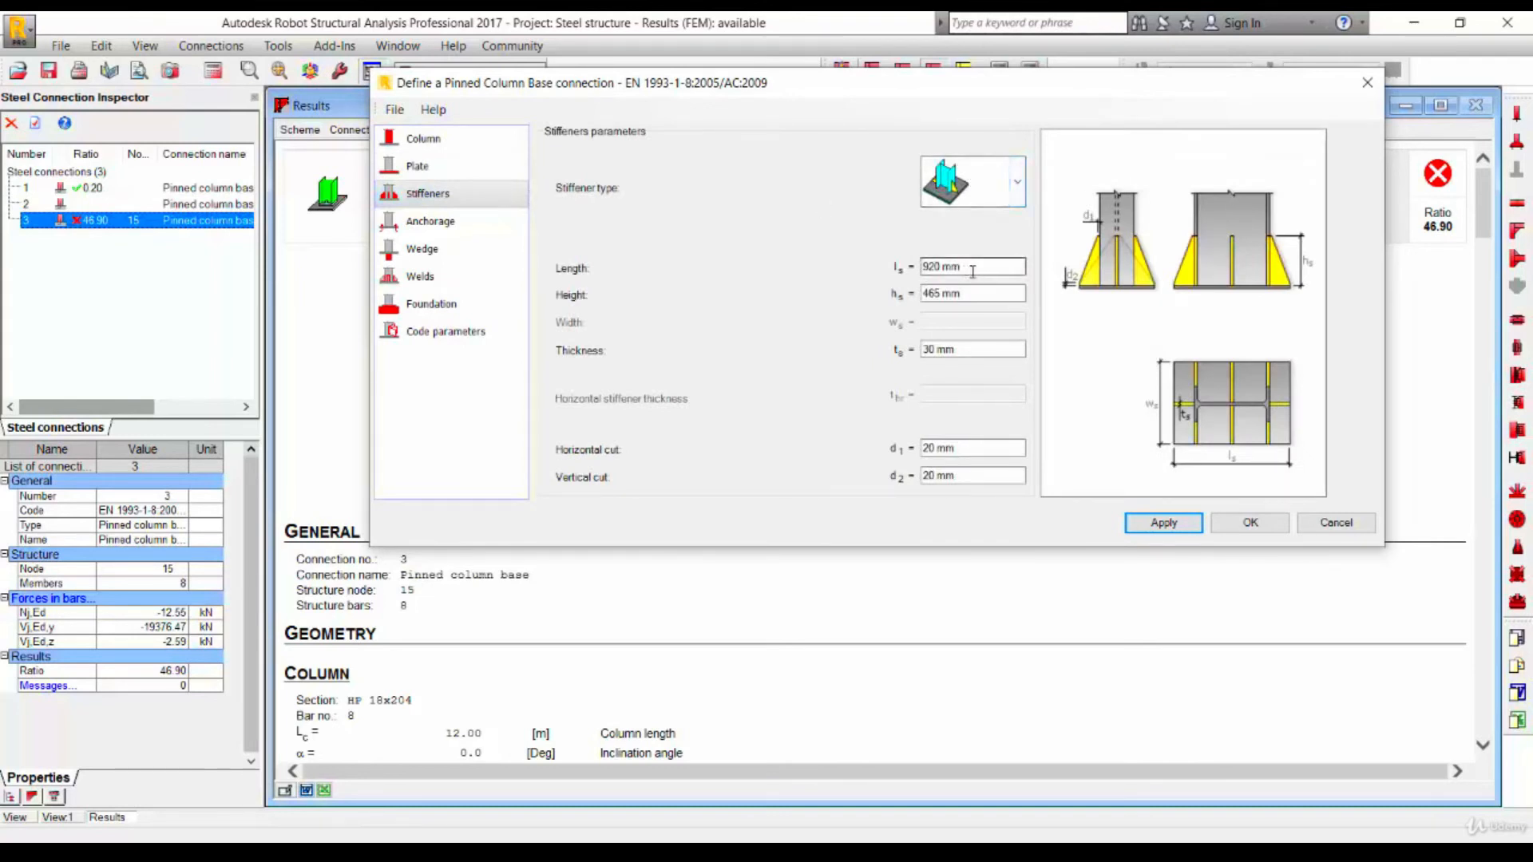
{"action": "type", "text": "1500"}
{"action": "key", "text": "Tab"}
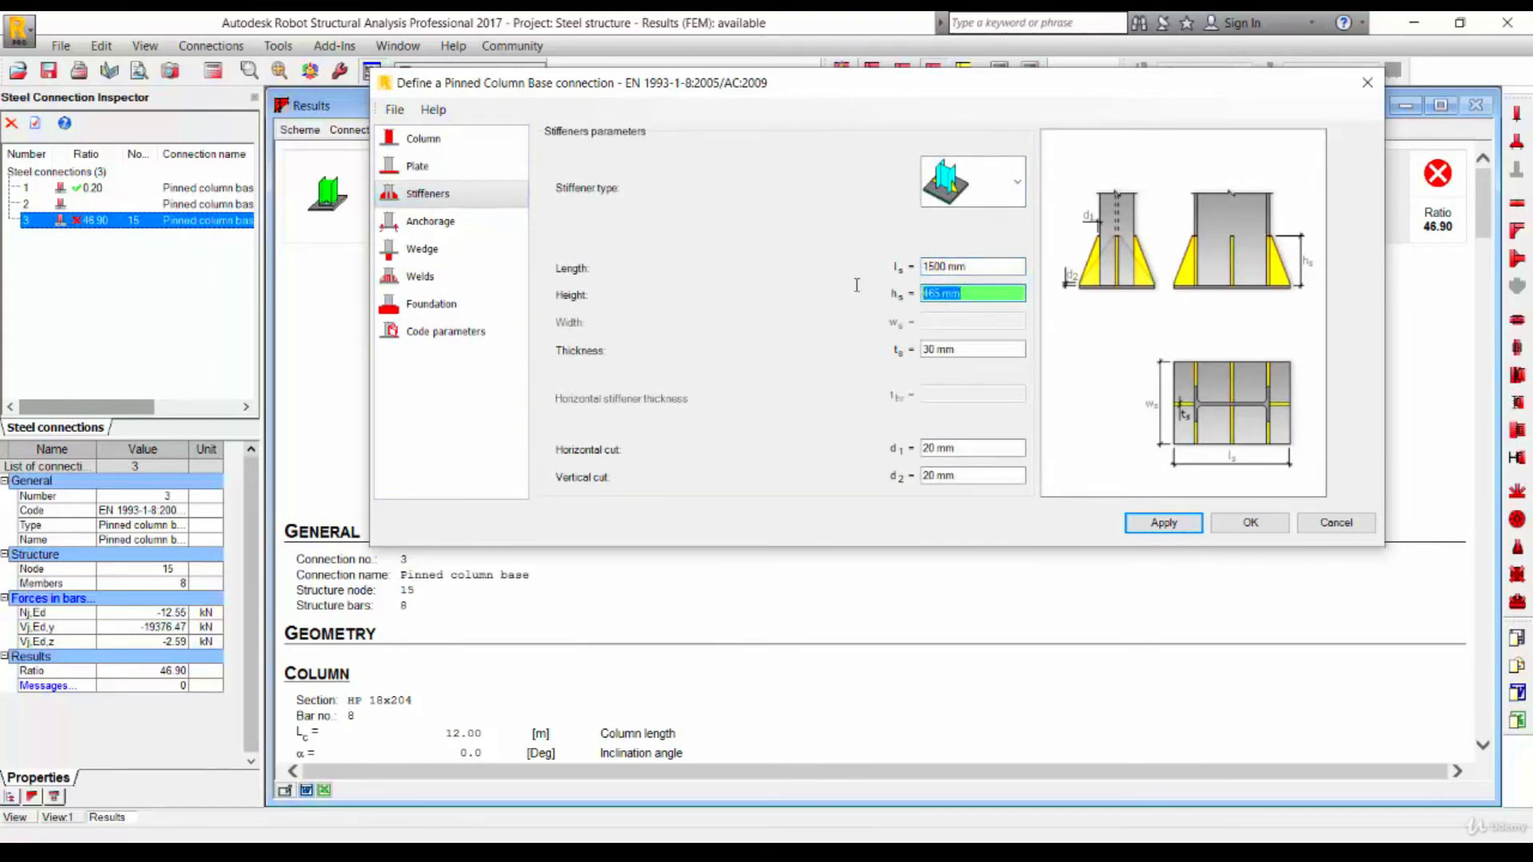
{"action": "type", "text": "700"}
{"action": "key", "text": "Tab"}
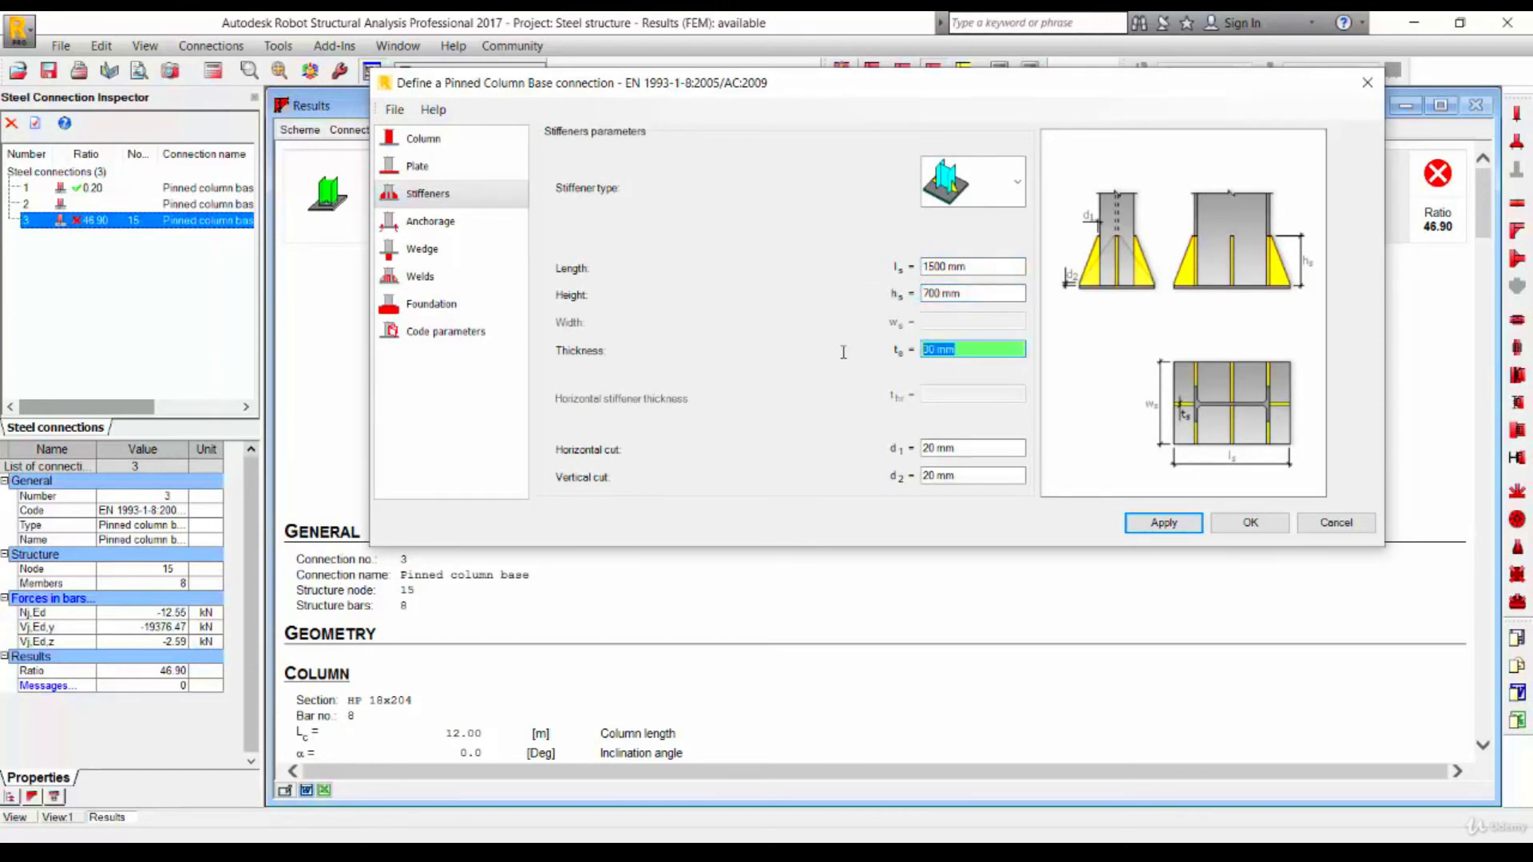
{"action": "type", "text": "50"}
{"action": "key", "text": "Tab"}
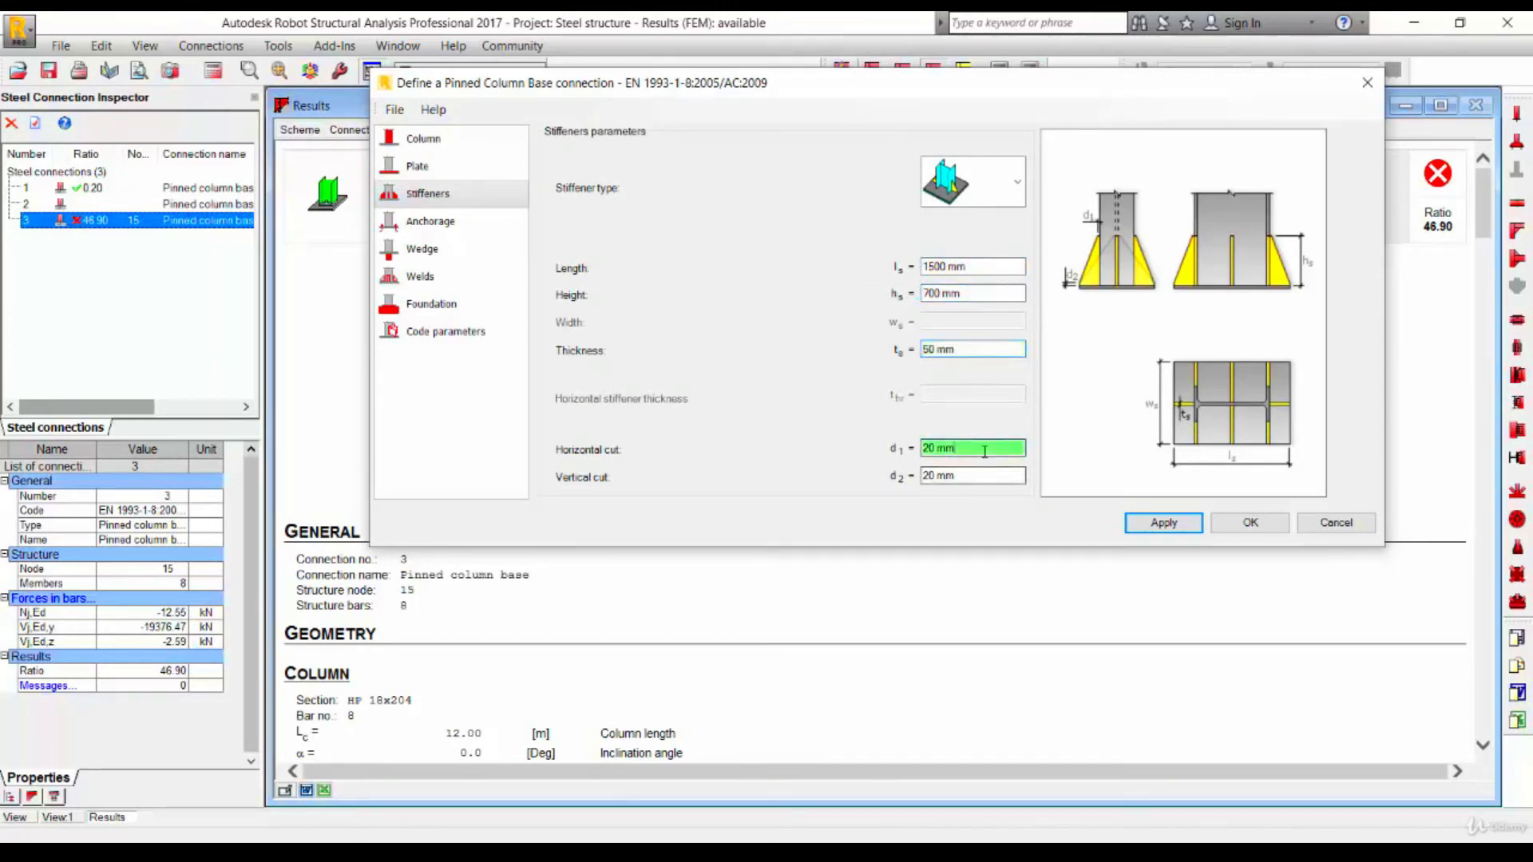
{"action": "key", "text": "Tab"}
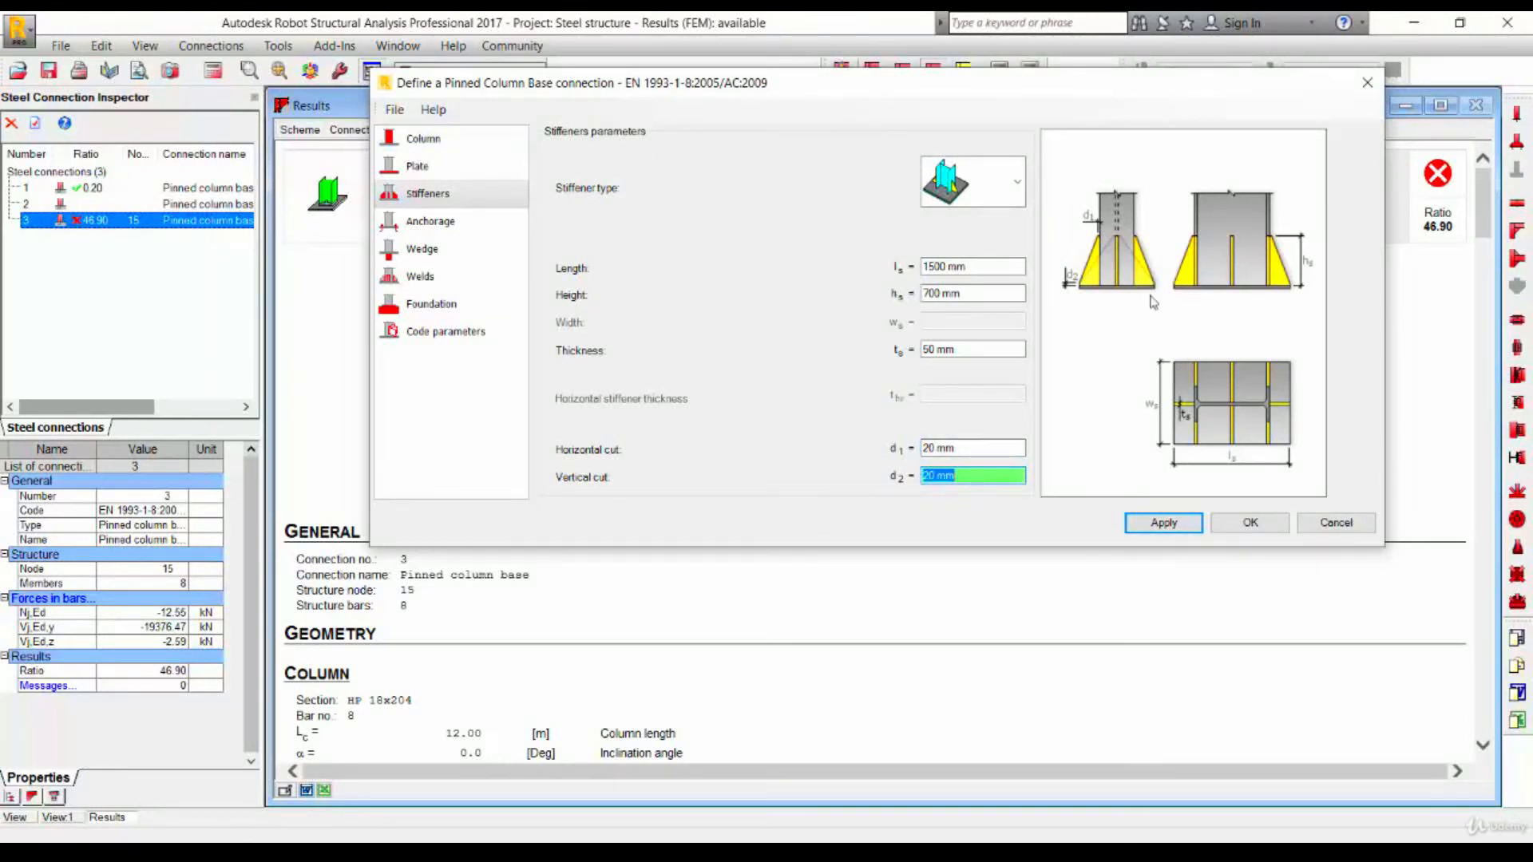
- On the anchorage page, set the washer to 100 mm long, 100 mm wide and 50 mm thick
{"action": "left_click", "coordinate": [435, 223]}
{"action": "left_click", "coordinate": [671, 293]}
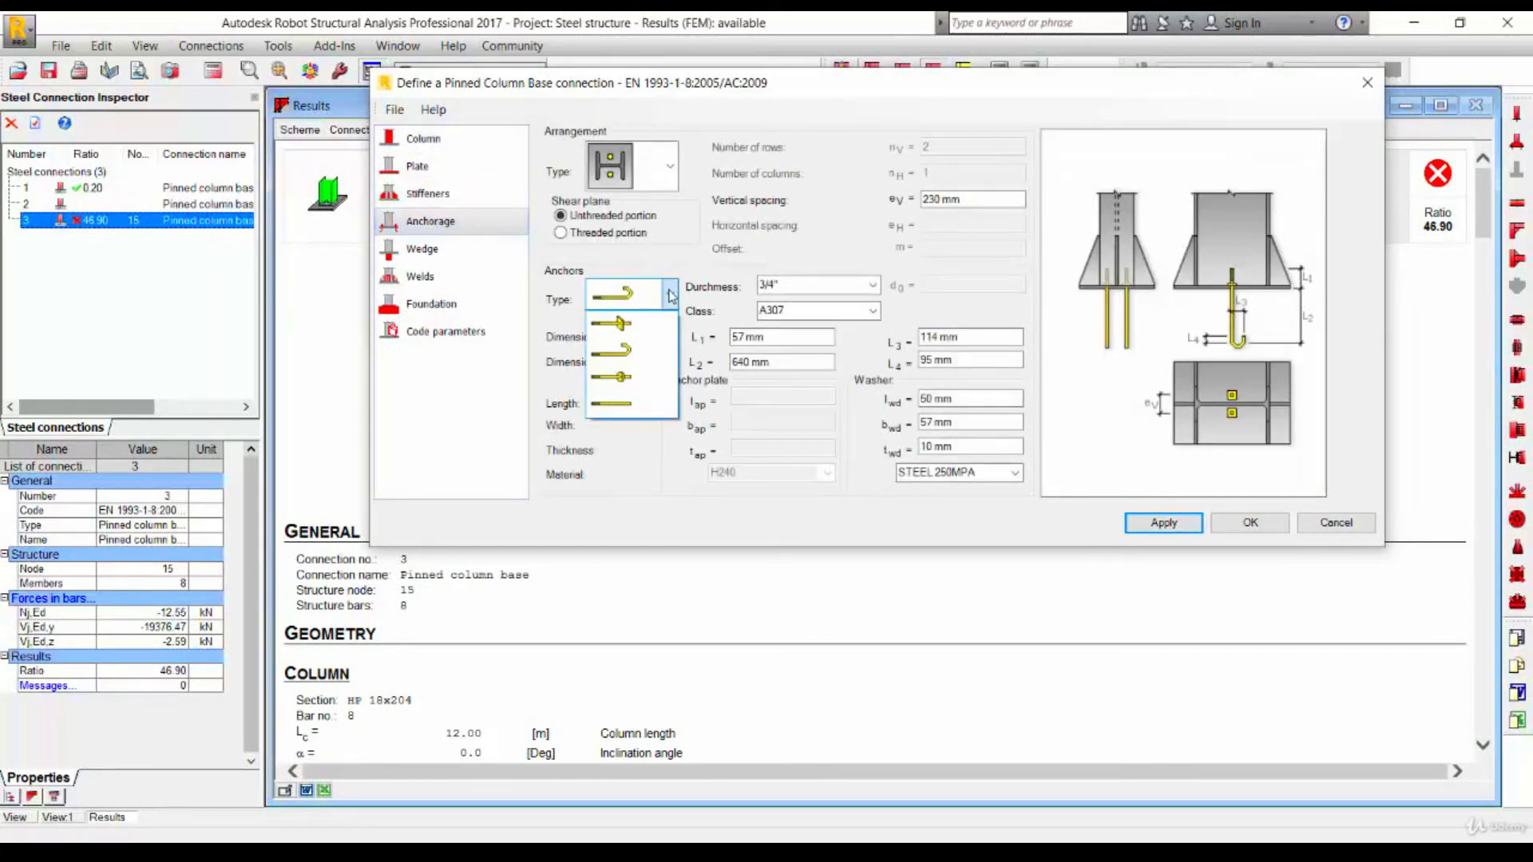
{"action": "left_click", "coordinate": [671, 298]}
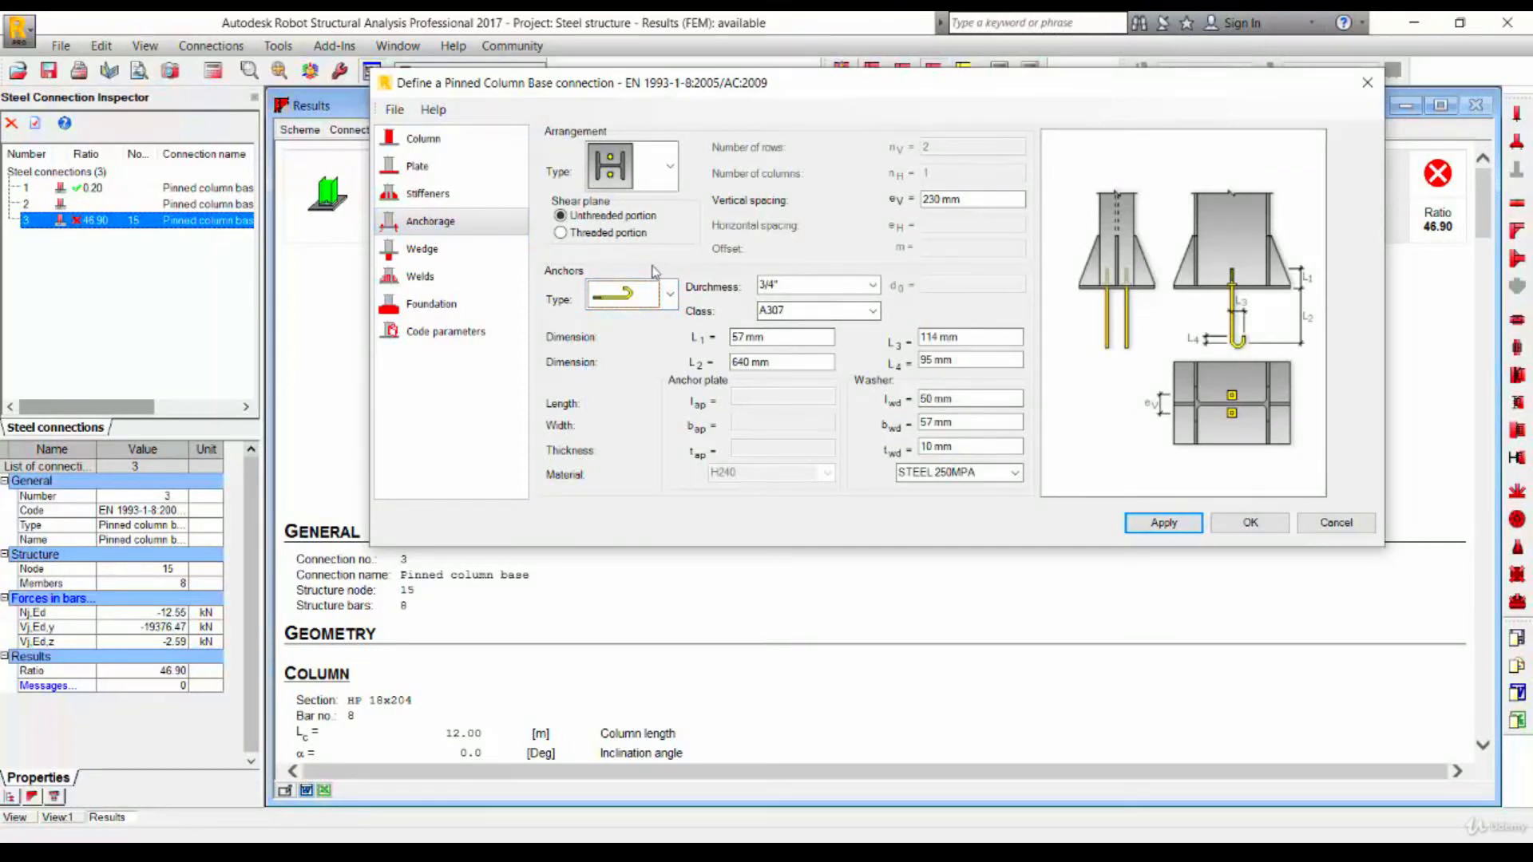
{"action": "left_click", "coordinate": [620, 234]}
{"action": "double_click", "coordinate": [938, 397]}
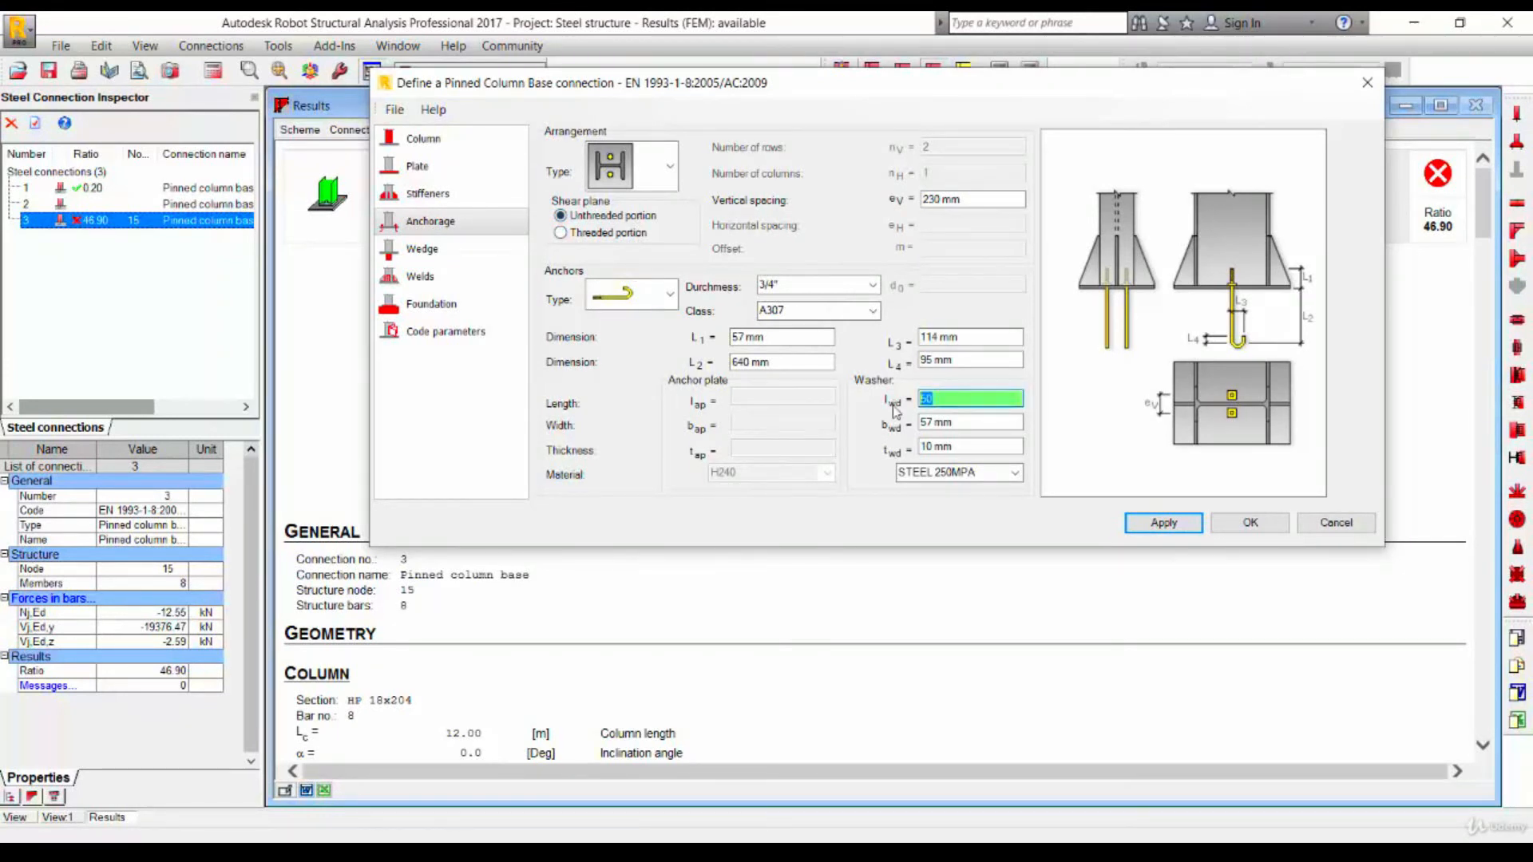
{"action": "type", "text": "100"}
{"action": "key", "text": "Tab"}
{"action": "type", "text": "100"}
{"action": "key", "text": "Tab"}
{"action": "type", "text": "50"}
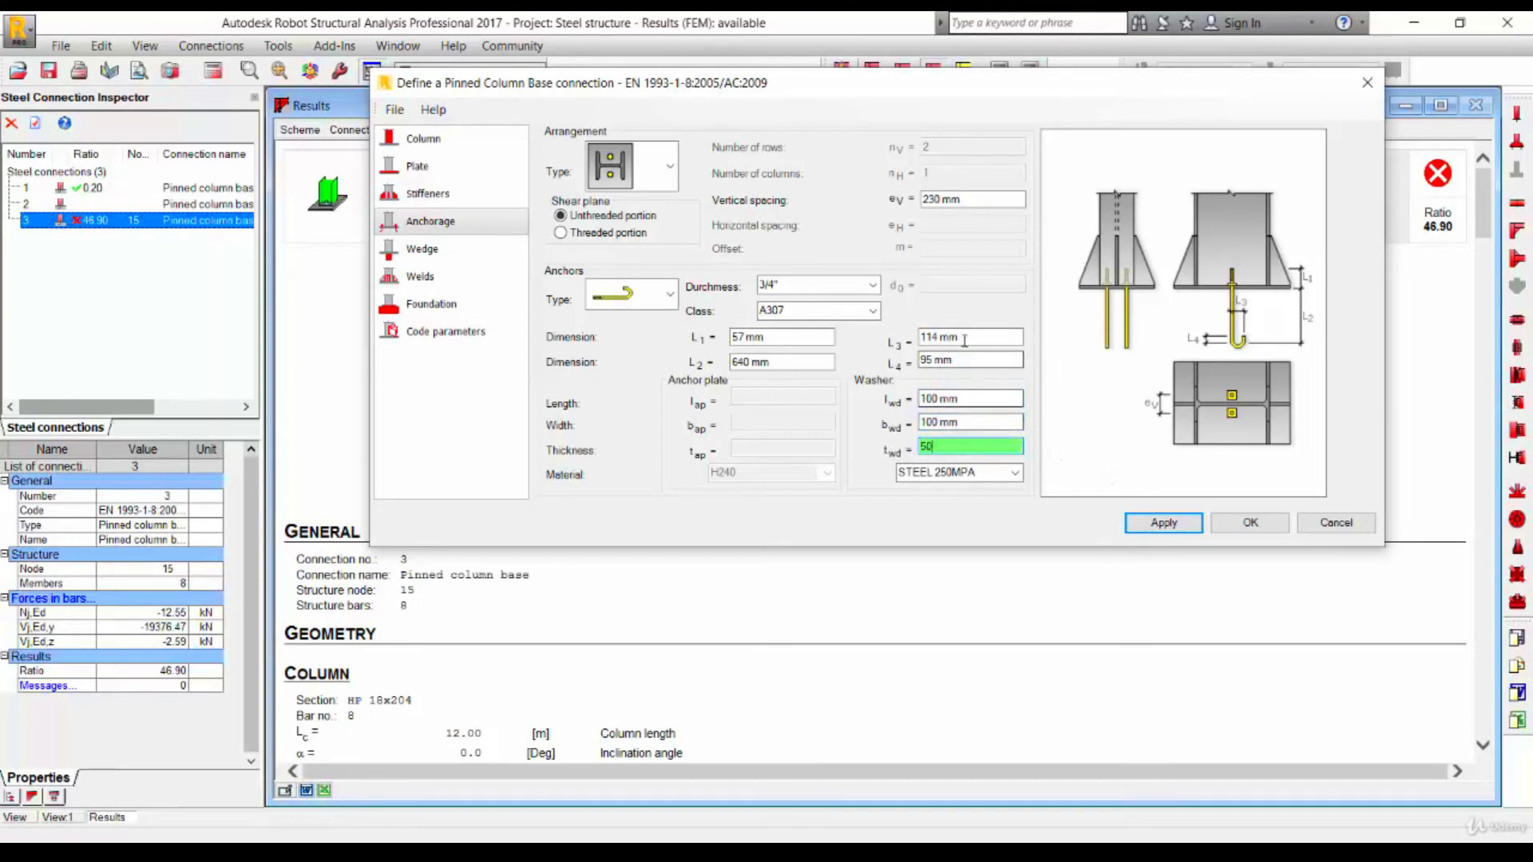
- Set the anchor dimensions L1 to 150 mm, L2 to 1000 mm, L3 to 150 mm and L4 to 120 mm
{"action": "double_click", "coordinate": [919, 338]}
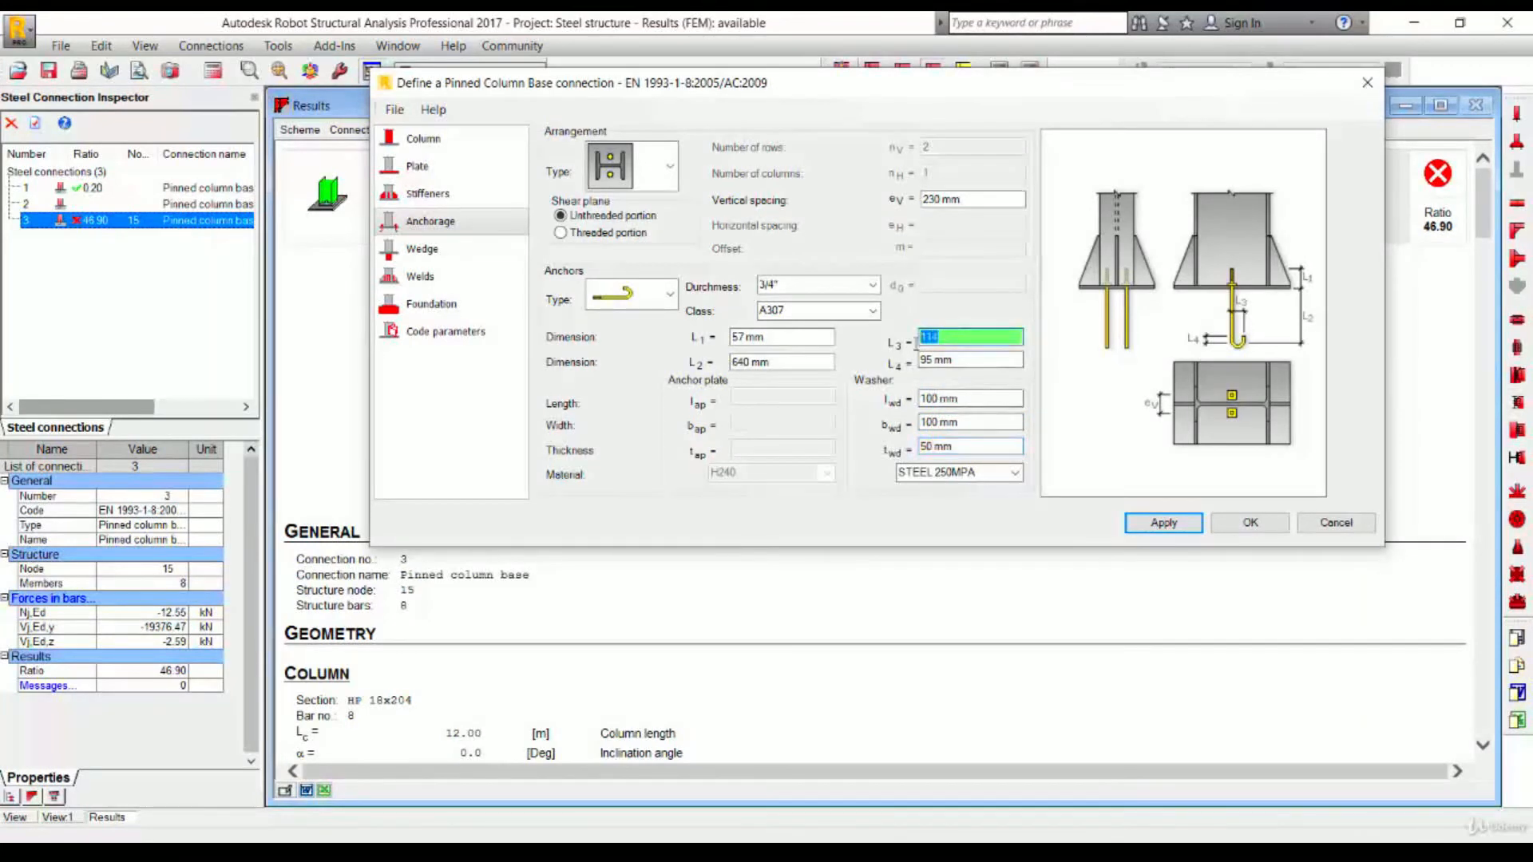
{"action": "type", "text": "150"}
{"action": "key", "text": "Tab"}
{"action": "type", "text": "120"}
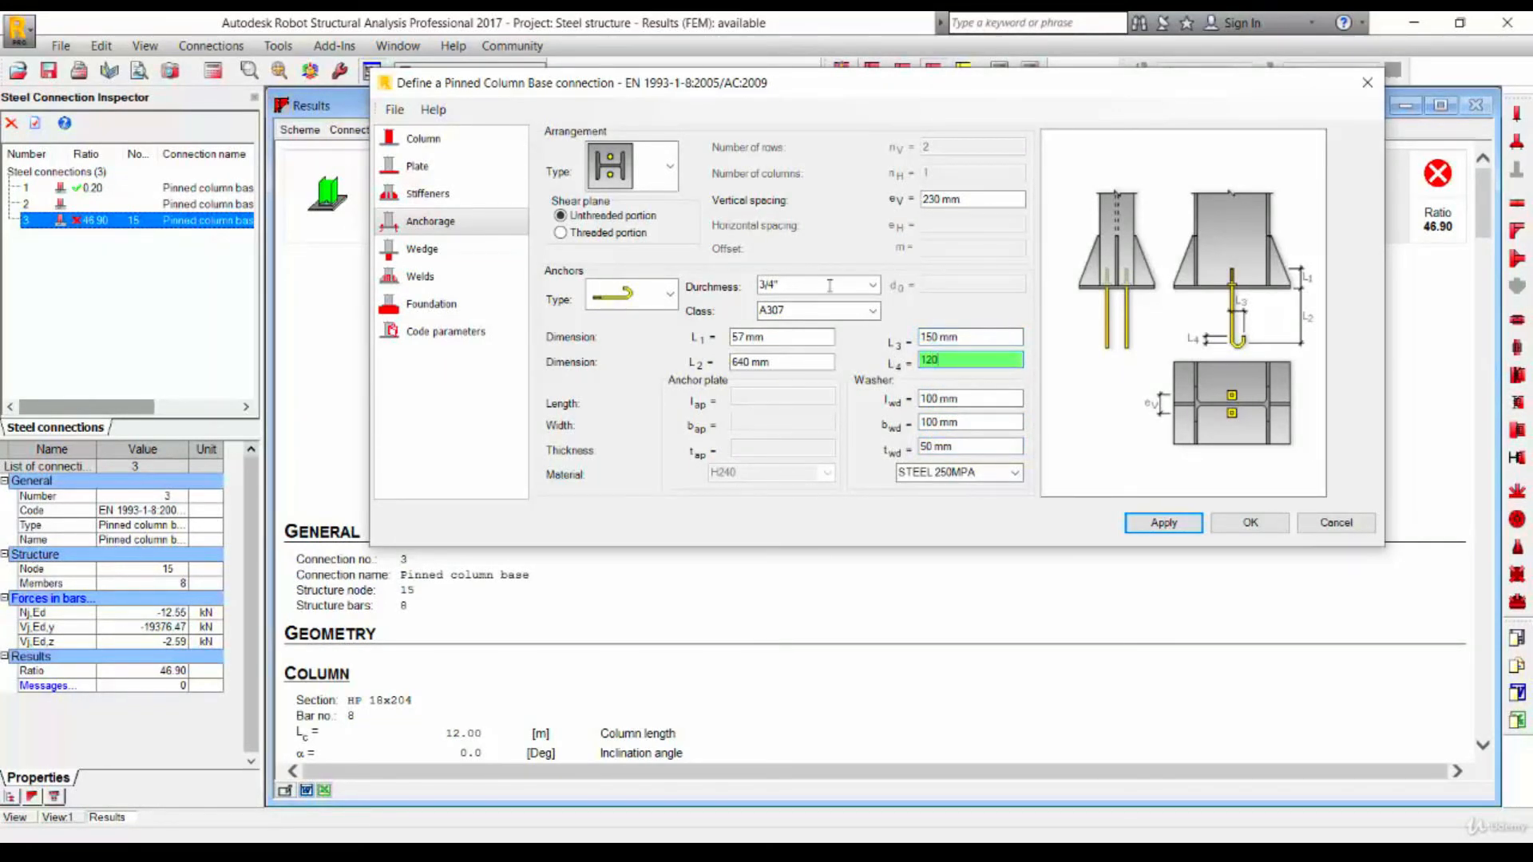
{"action": "double_click", "coordinate": [767, 337]}
{"action": "type", "text": "15"}
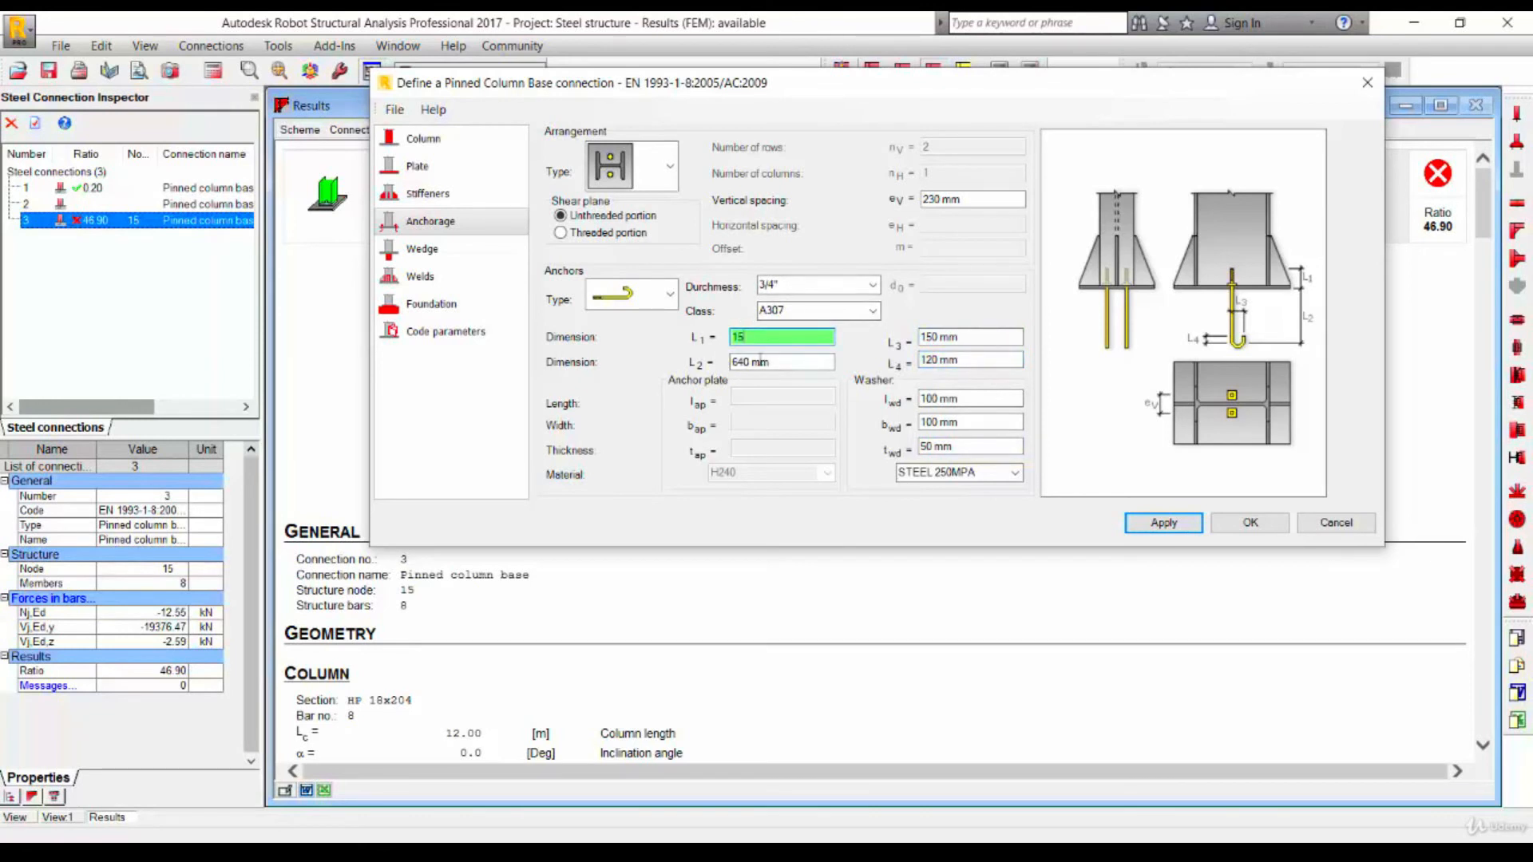
{"action": "type", "text": "0"}
{"action": "key", "text": "Tab"}
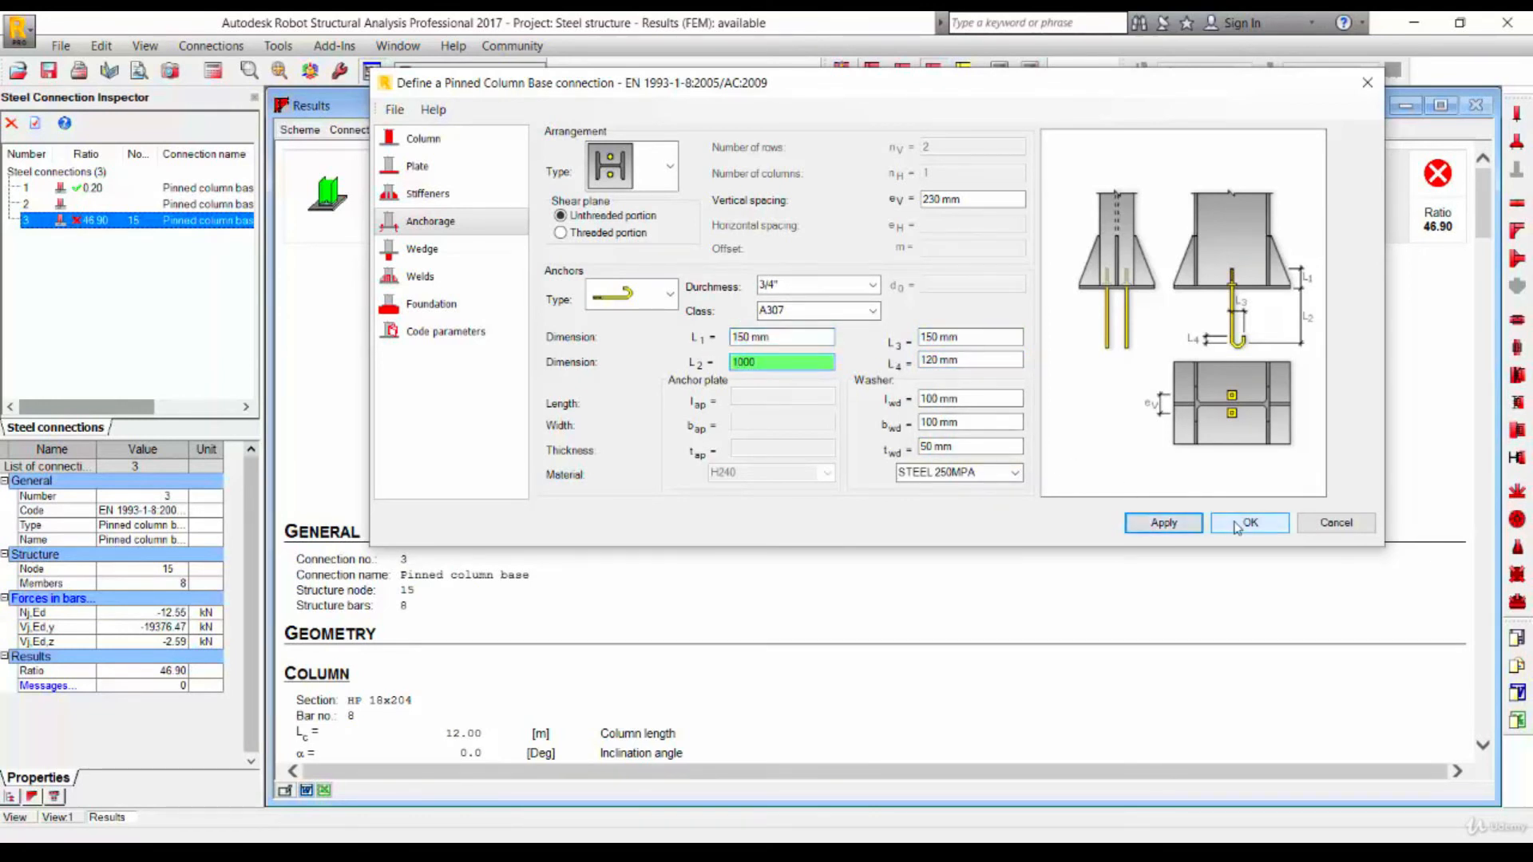
- Set the anchors' vertical spacing to 400 mm and apply the connection changes
{"action": "left_click", "coordinate": [970, 199]}
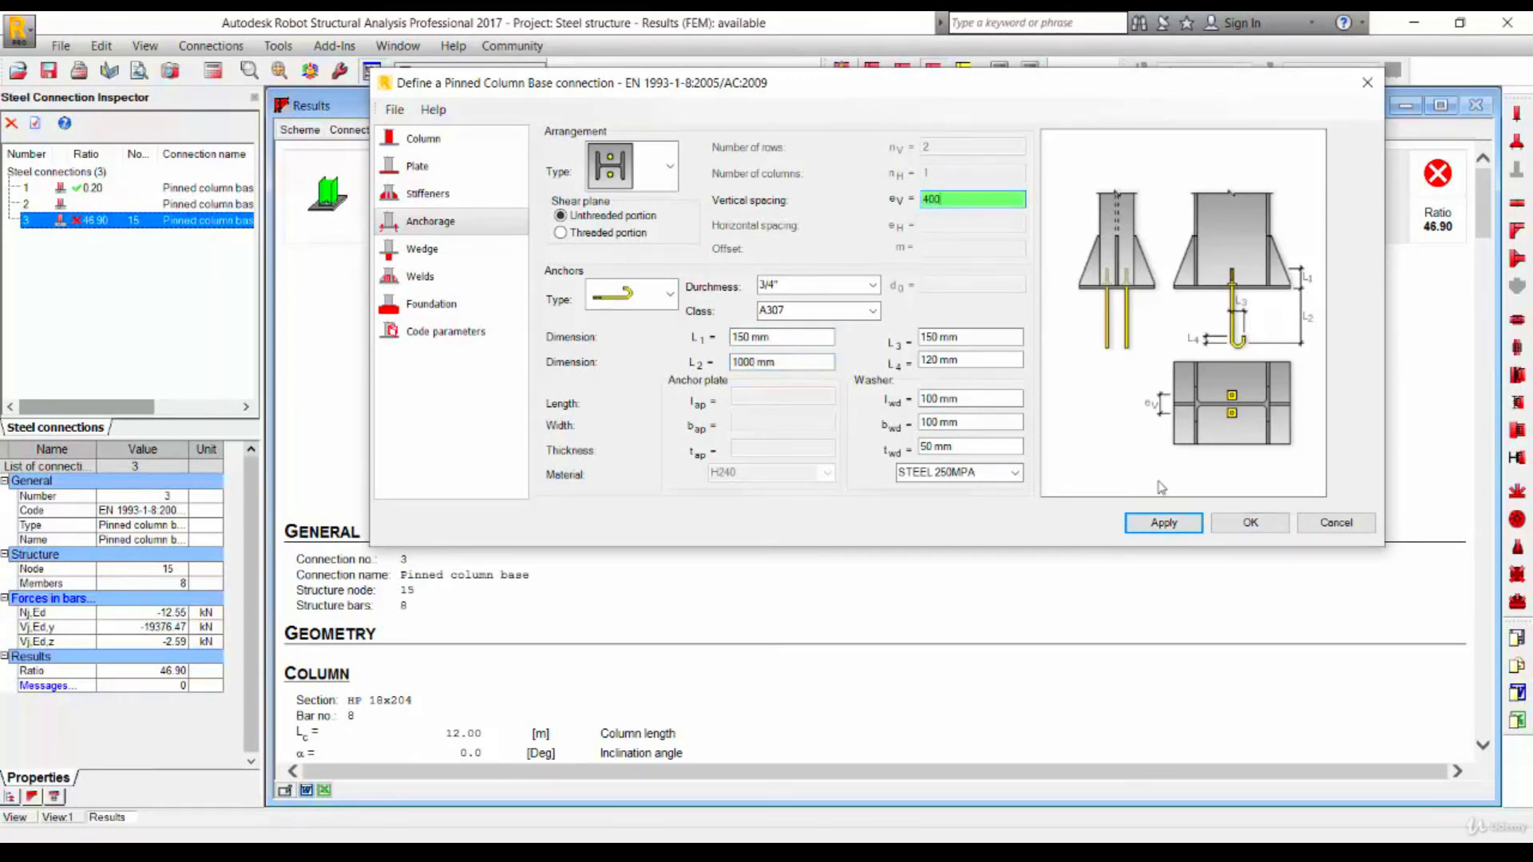
{"action": "left_click", "coordinate": [1188, 528]}
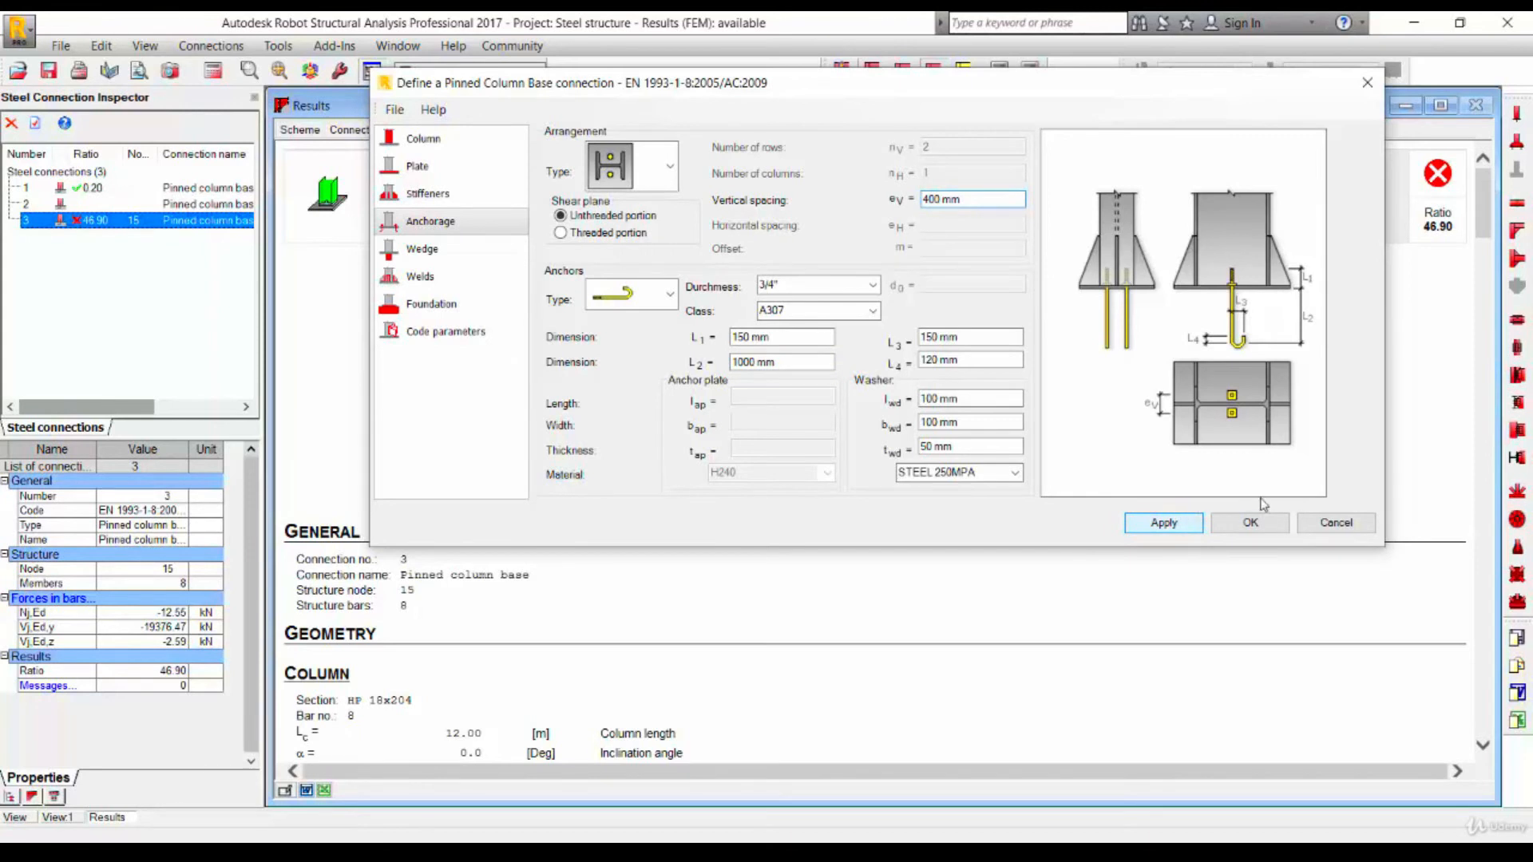
{"action": "left_click", "coordinate": [1256, 529]}
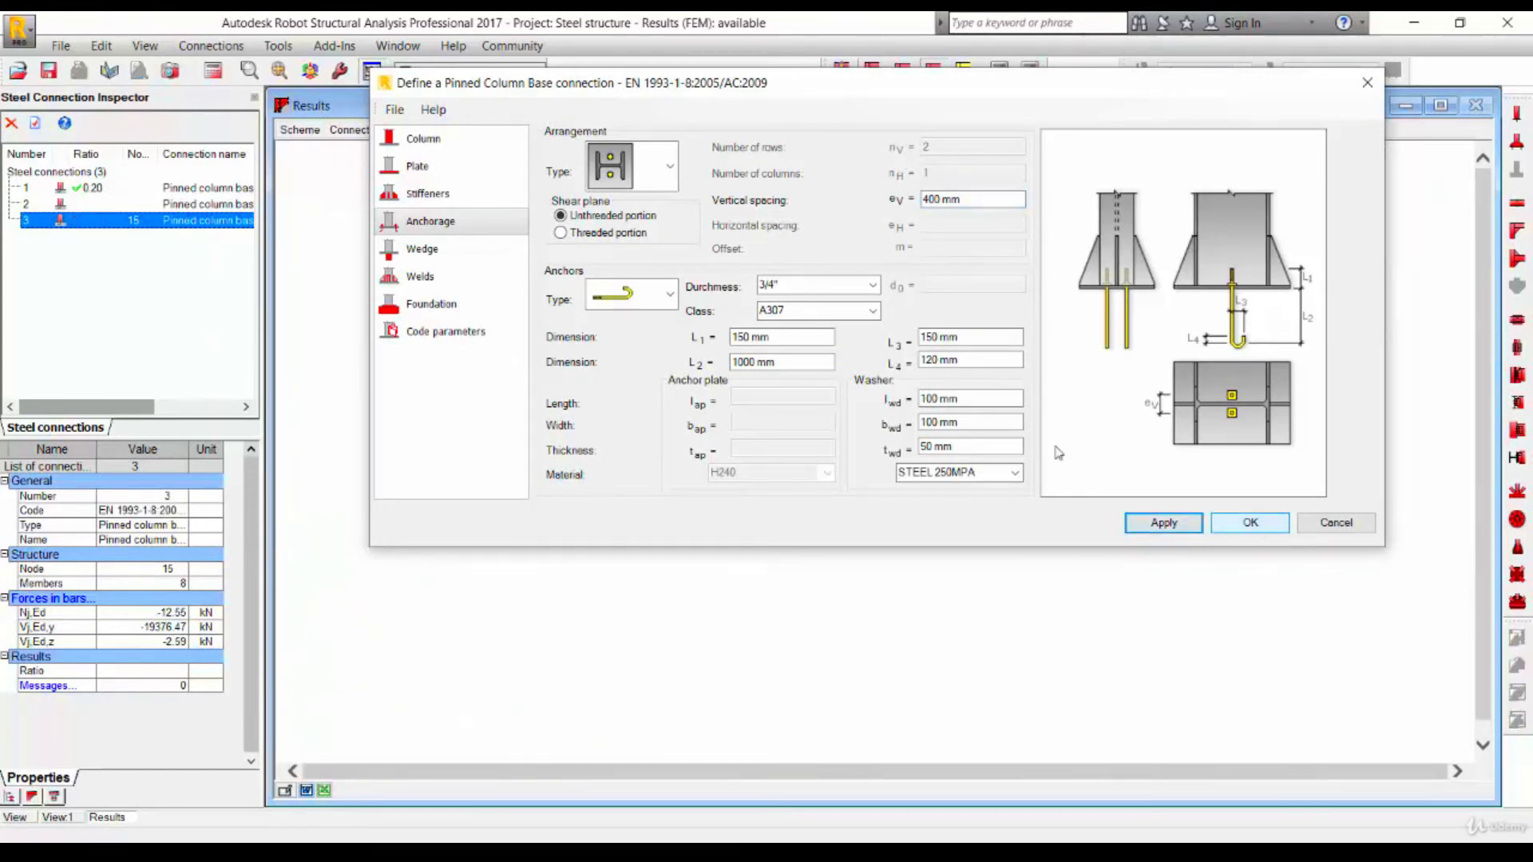
- Look through the available anchor diameter options
{"action": "left_click", "coordinate": [873, 285]}
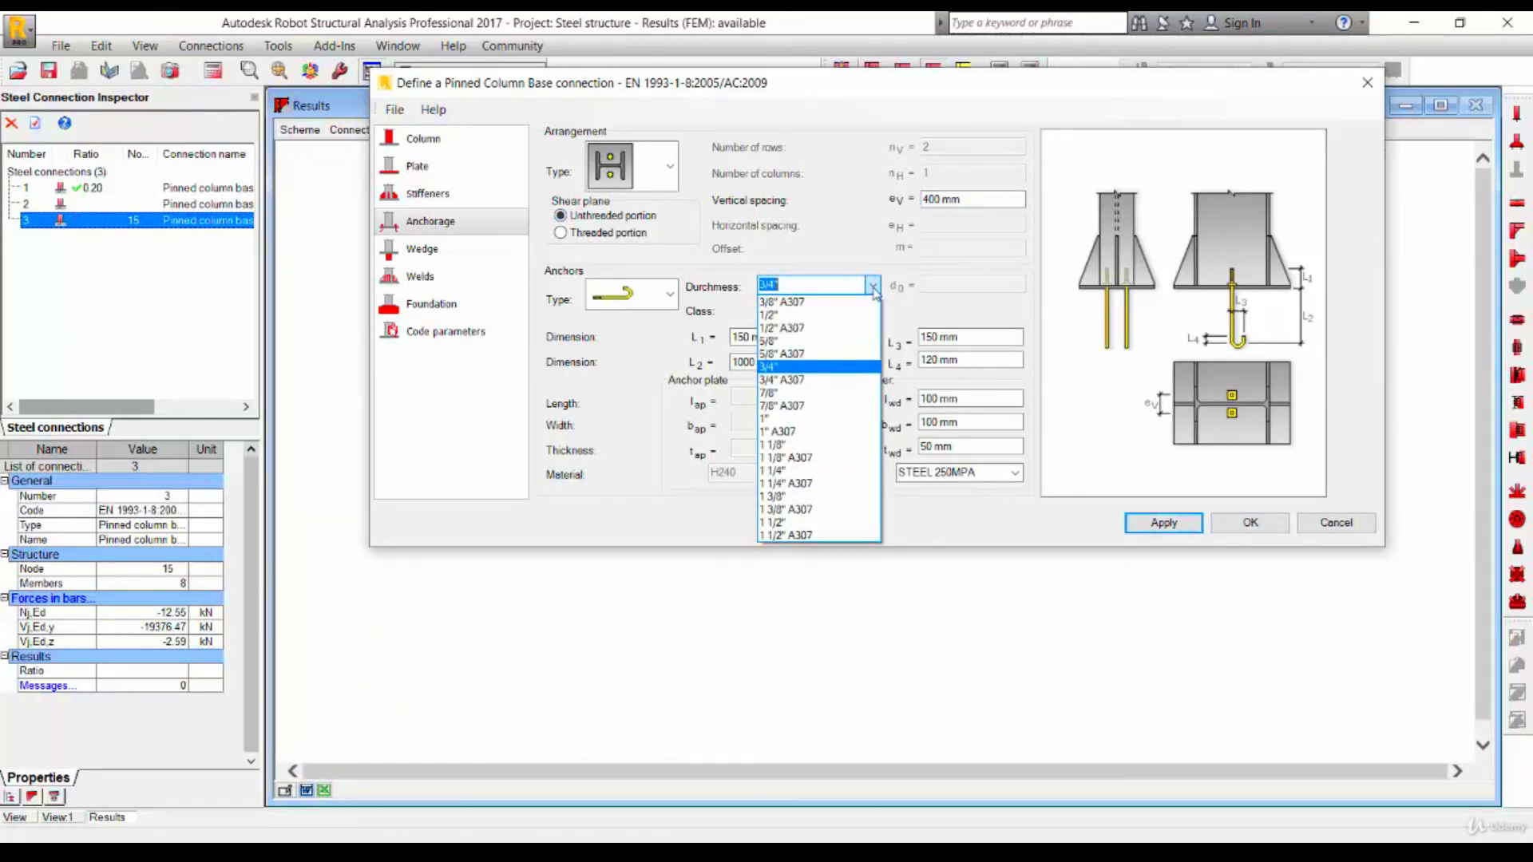
{"action": "left_click", "coordinate": [873, 285]}
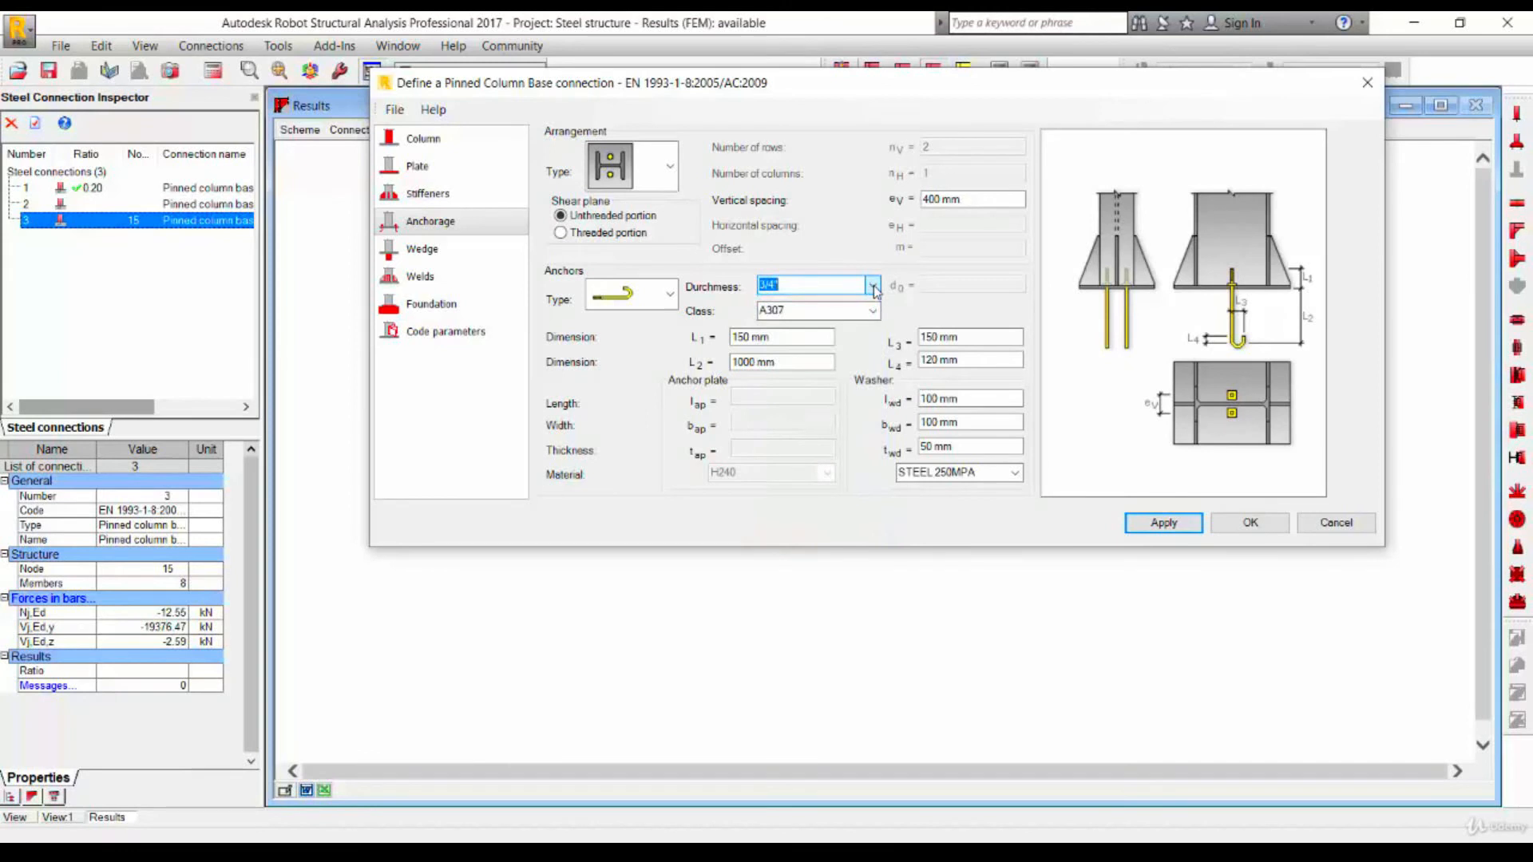
- Confirm the pinned column base definition and run the connection verification calculation for connection 3
{"action": "left_click", "coordinate": [1250, 527]}
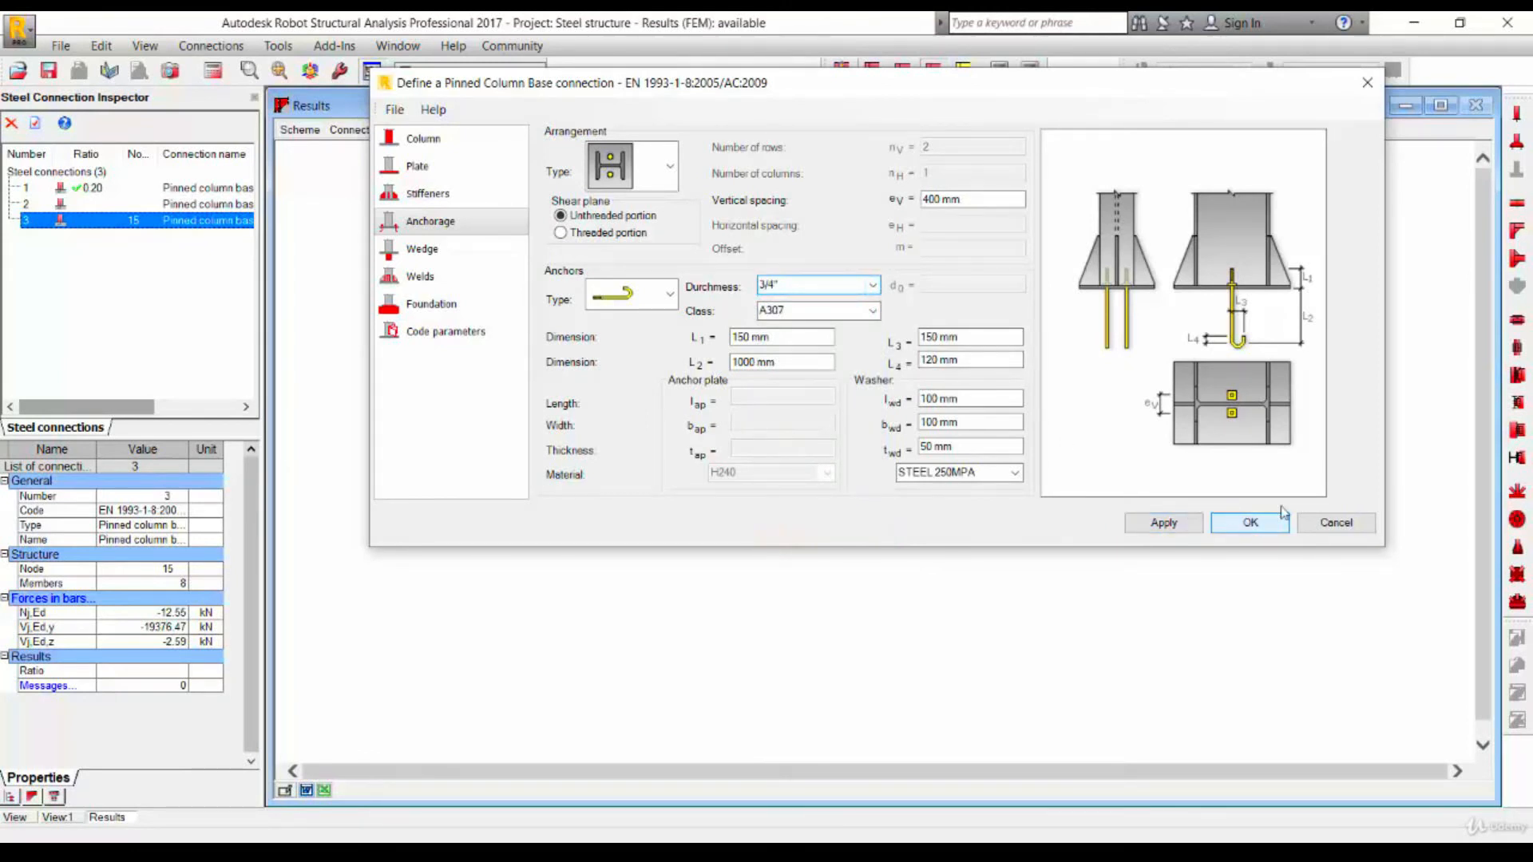
{"action": "left_click", "coordinate": [1250, 524]}
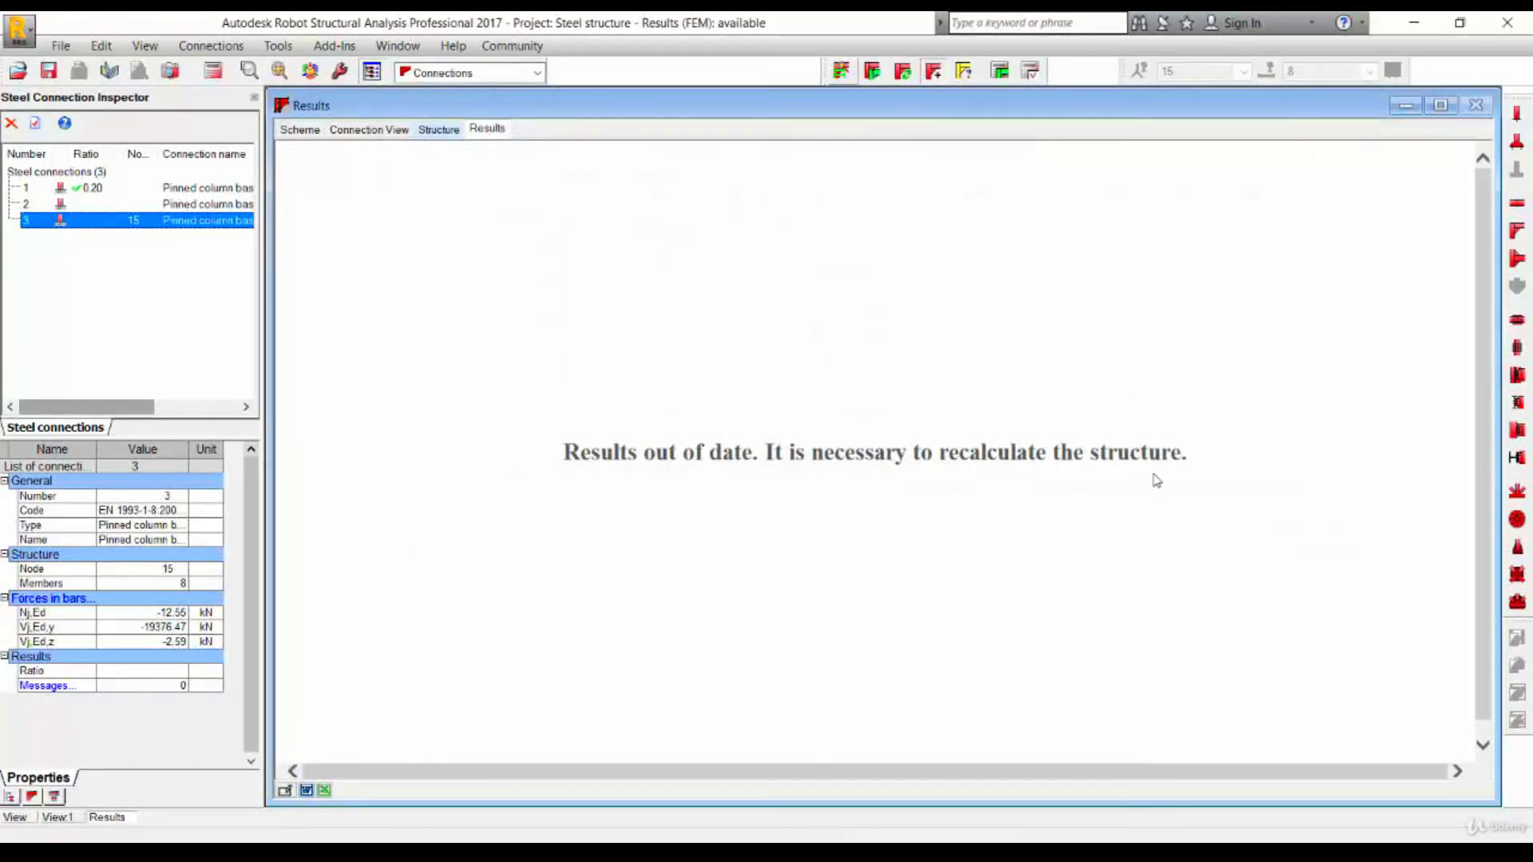
{"action": "left_click", "coordinate": [1000, 72]}
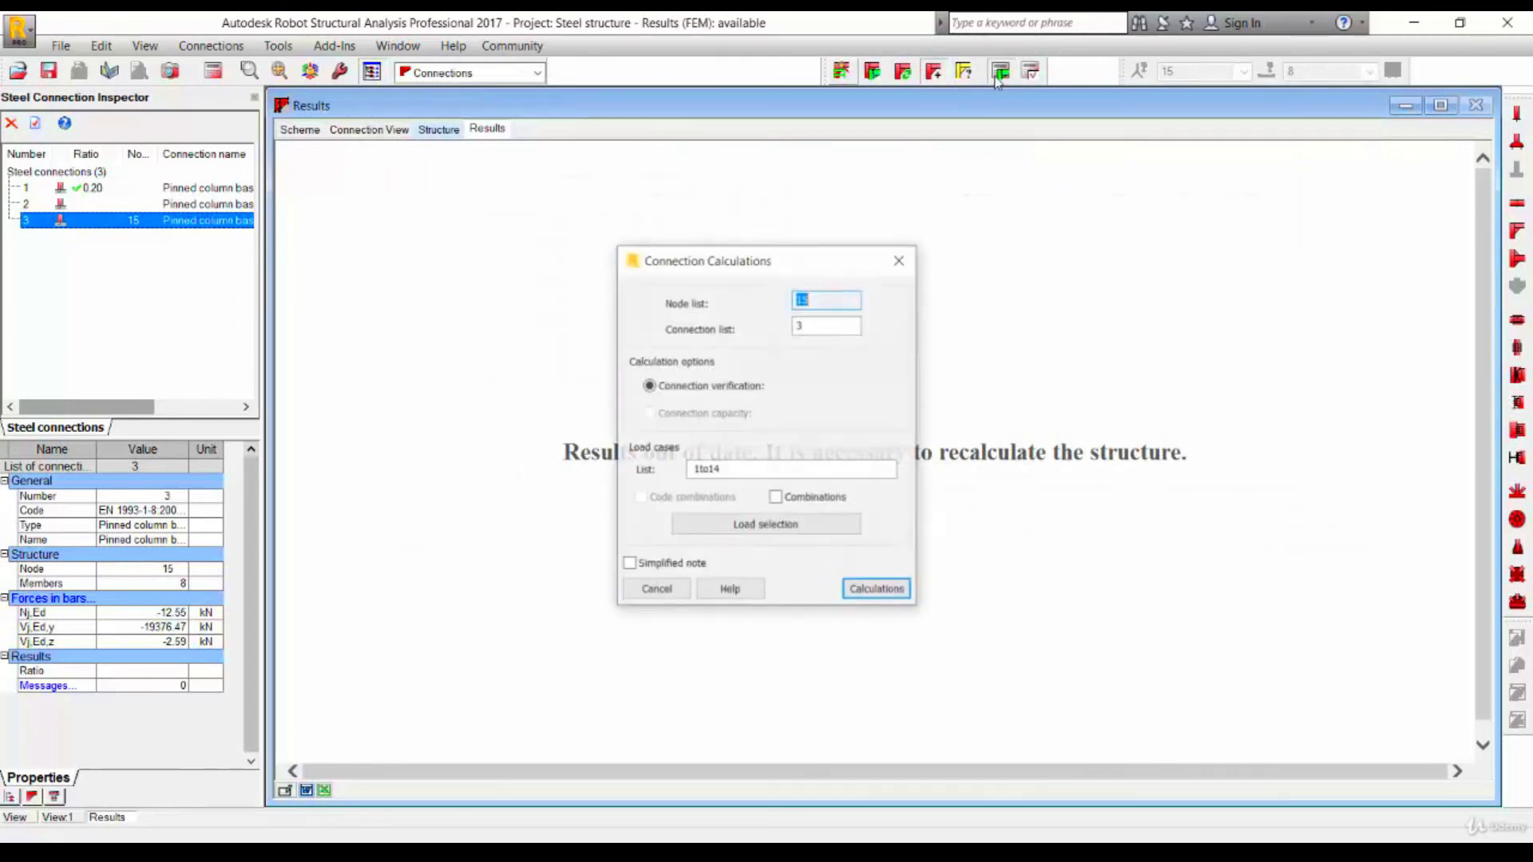
{"action": "left_click", "coordinate": [904, 597]}
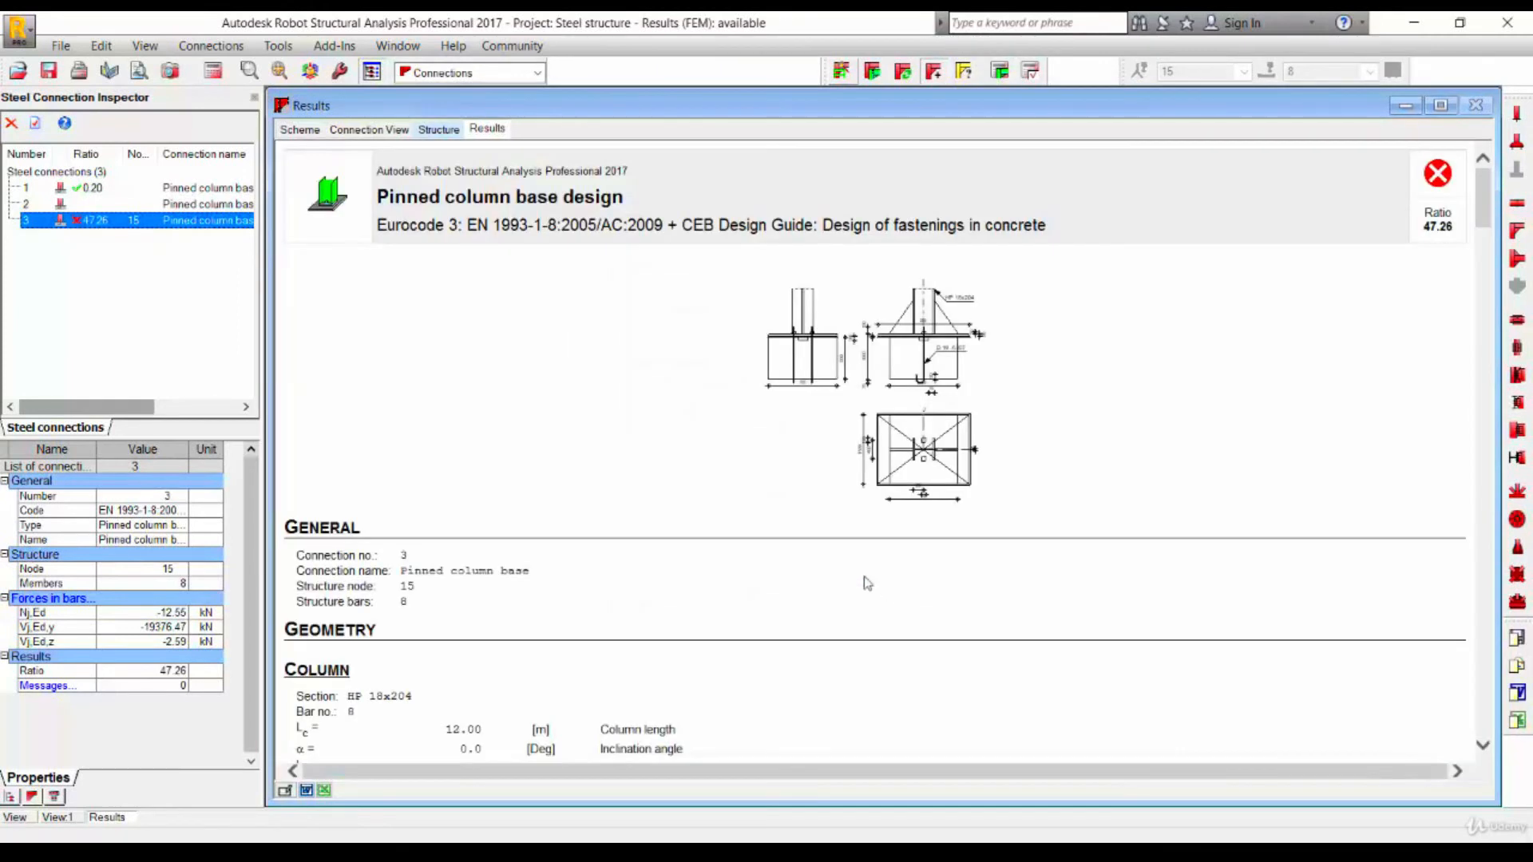
- Select the Columns and Rafter bar groups in the 3D structure and open the selection in a separate view
{"action": "left_click", "coordinate": [372, 129]}
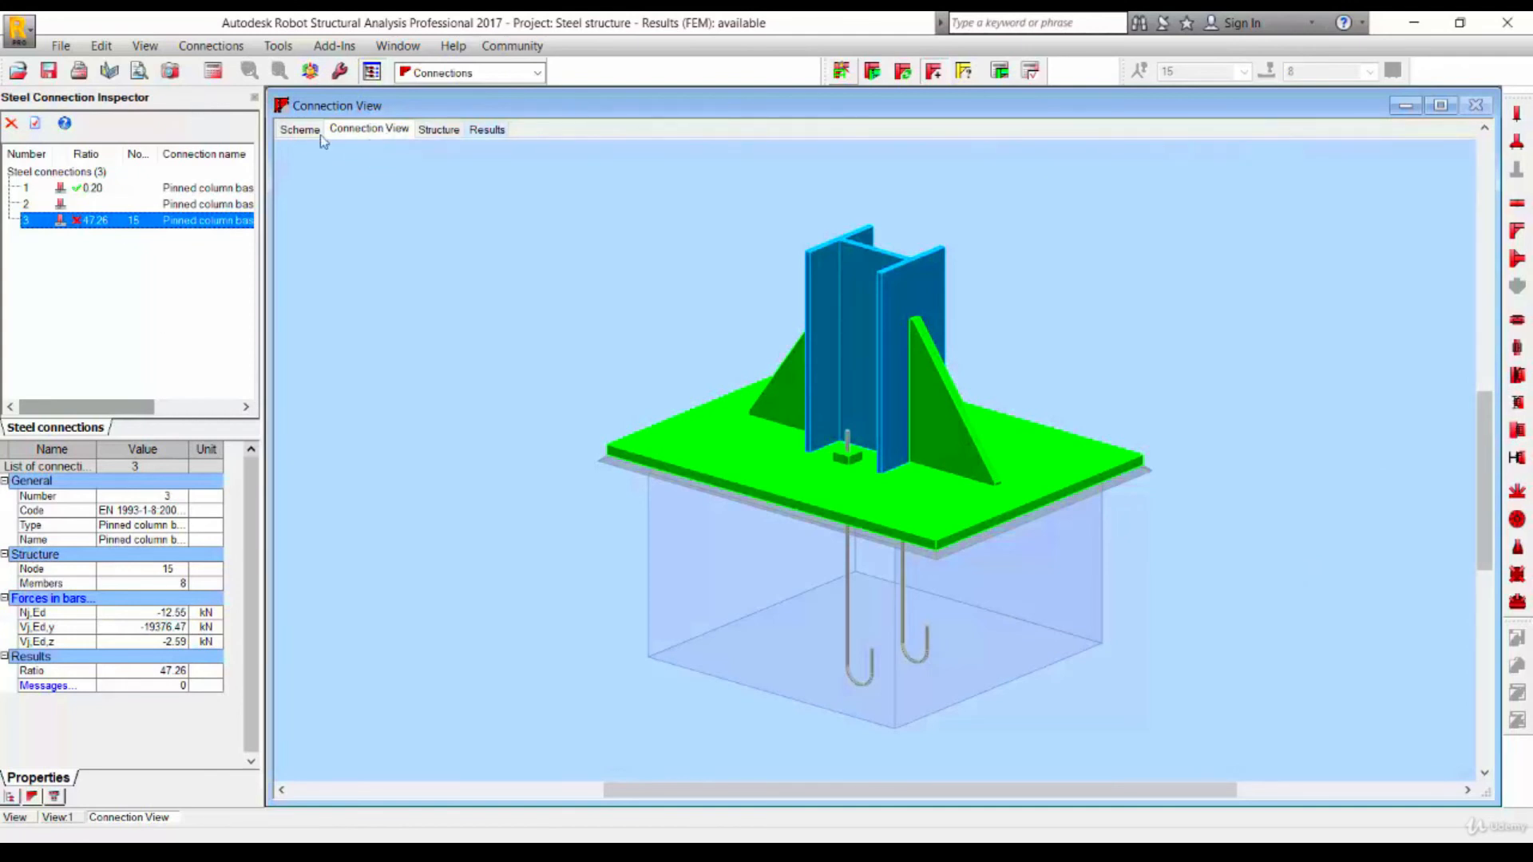
{"action": "left_click", "coordinate": [438, 130]}
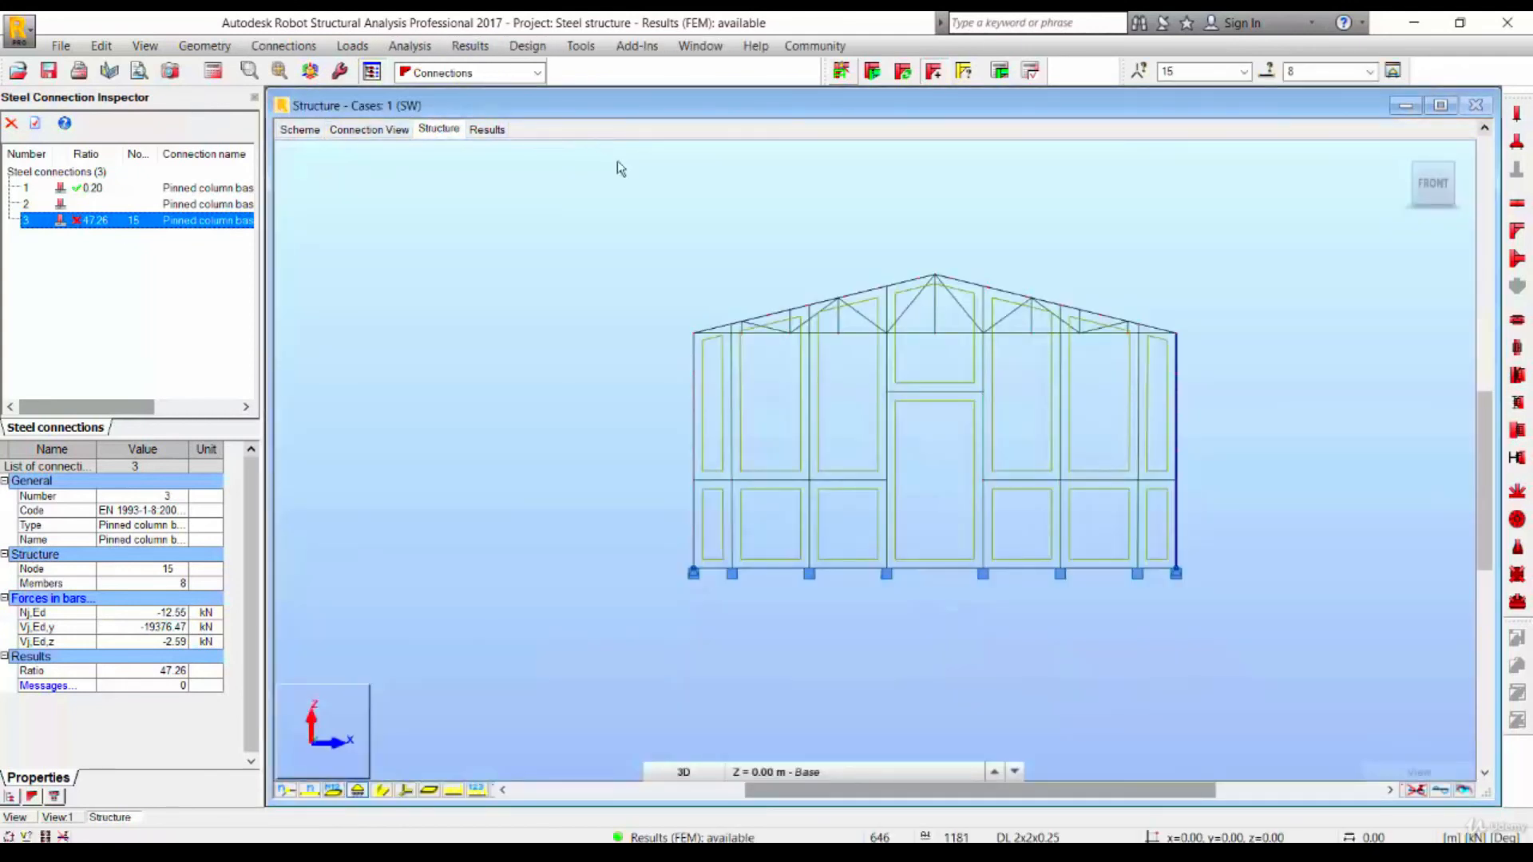
{"action": "left_click", "coordinate": [1403, 151]}
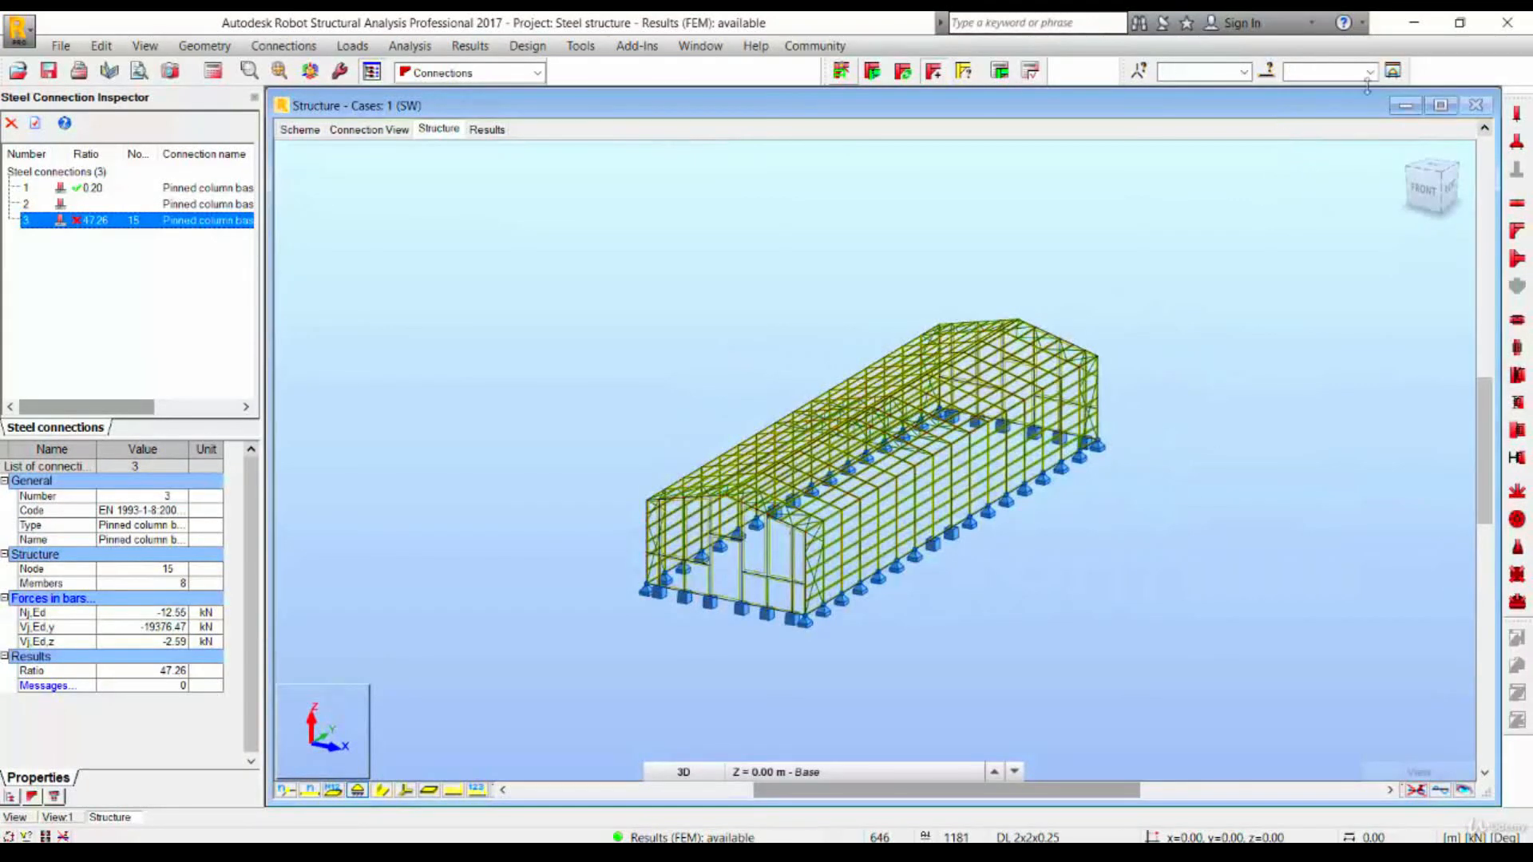
{"action": "left_click", "coordinate": [1268, 71]}
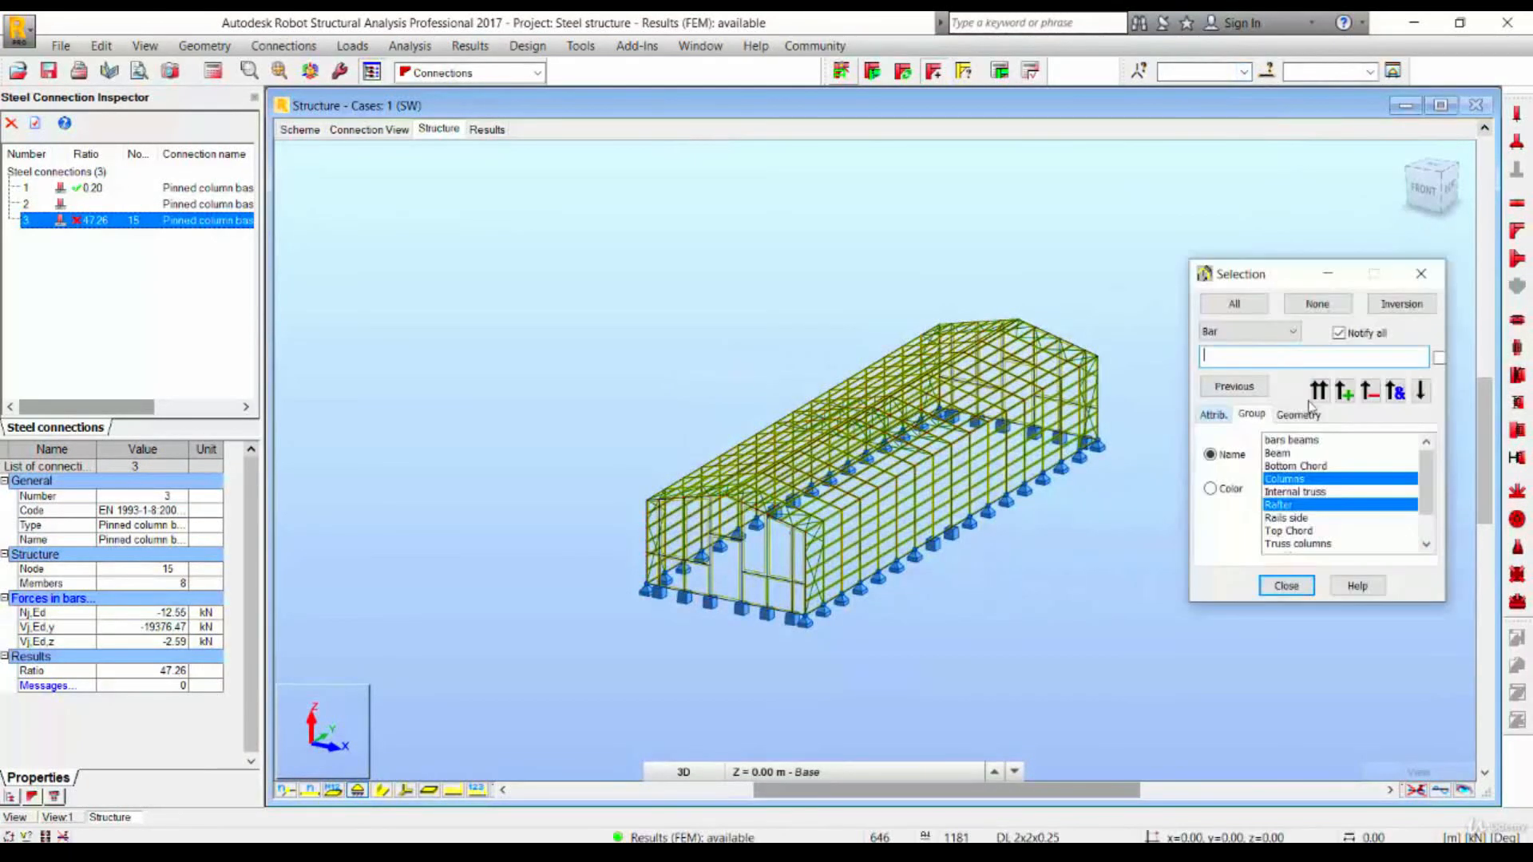
{"action": "left_click", "coordinate": [1345, 390]}
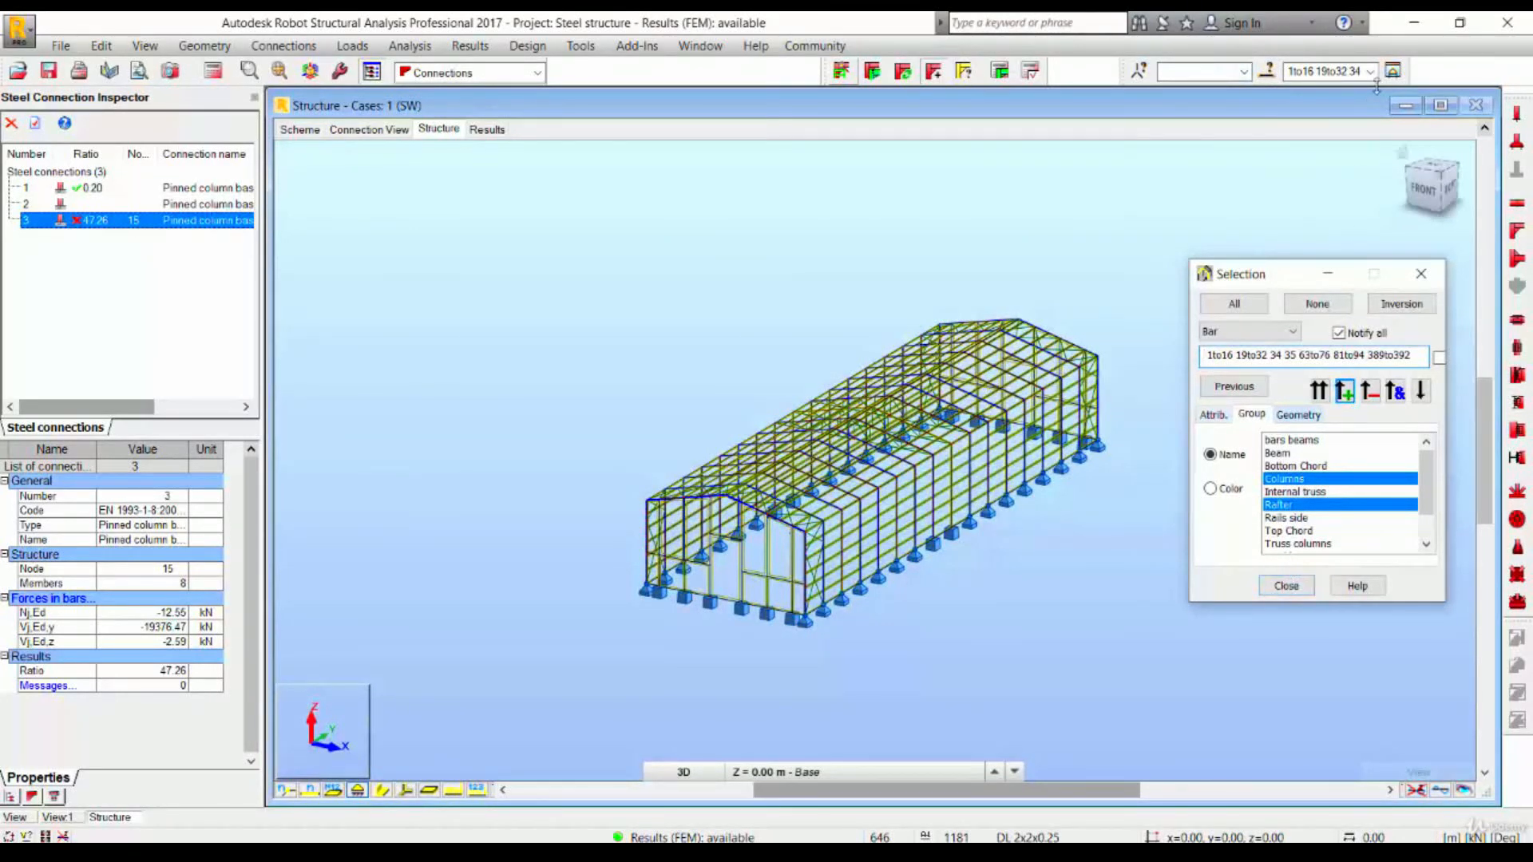
{"action": "left_click", "coordinate": [1287, 586]}
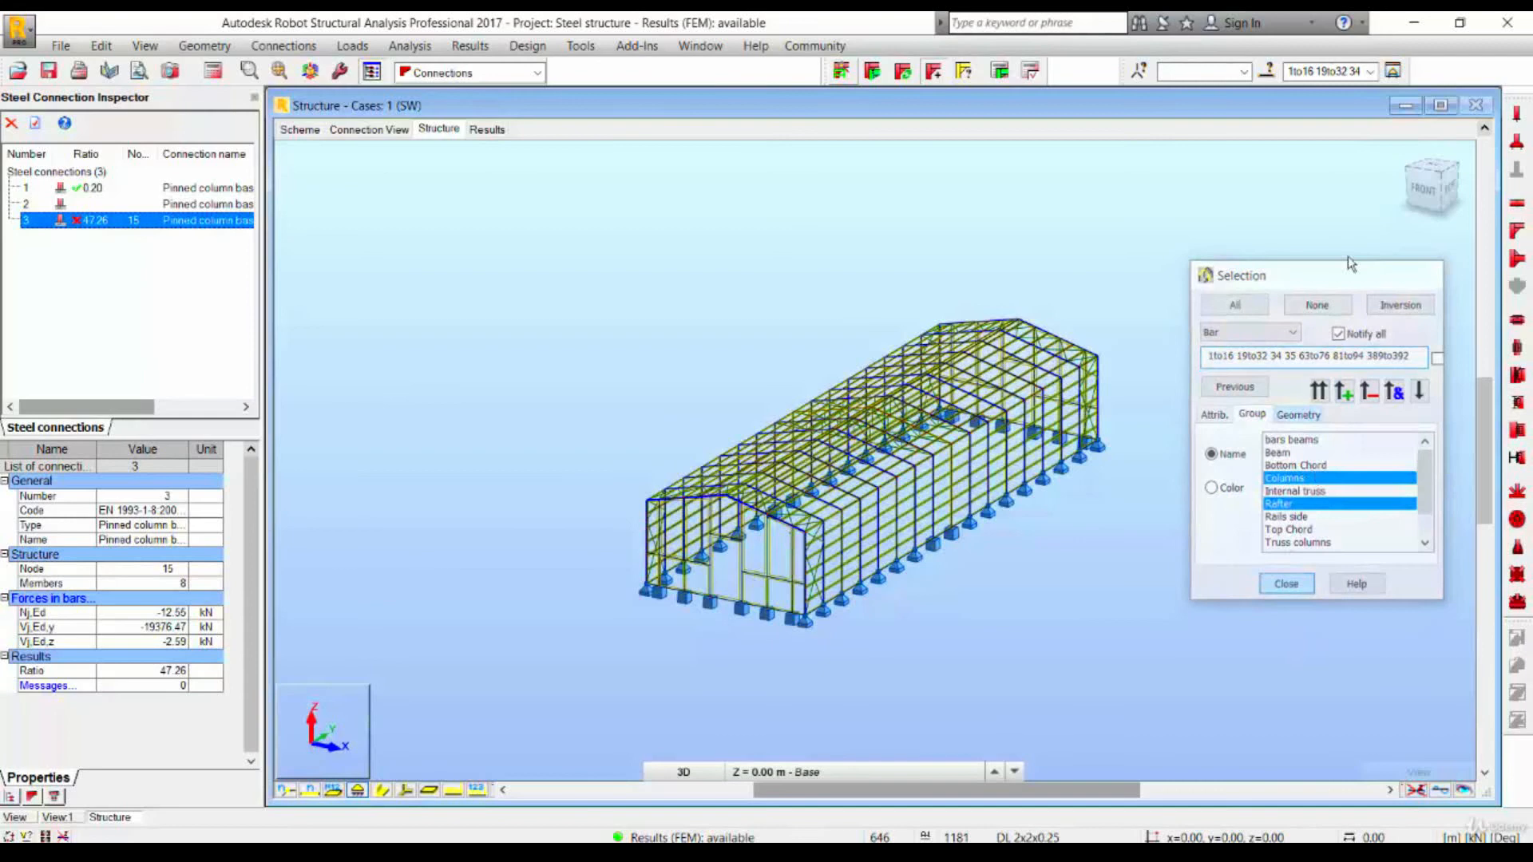
{"action": "left_click", "coordinate": [1394, 71]}
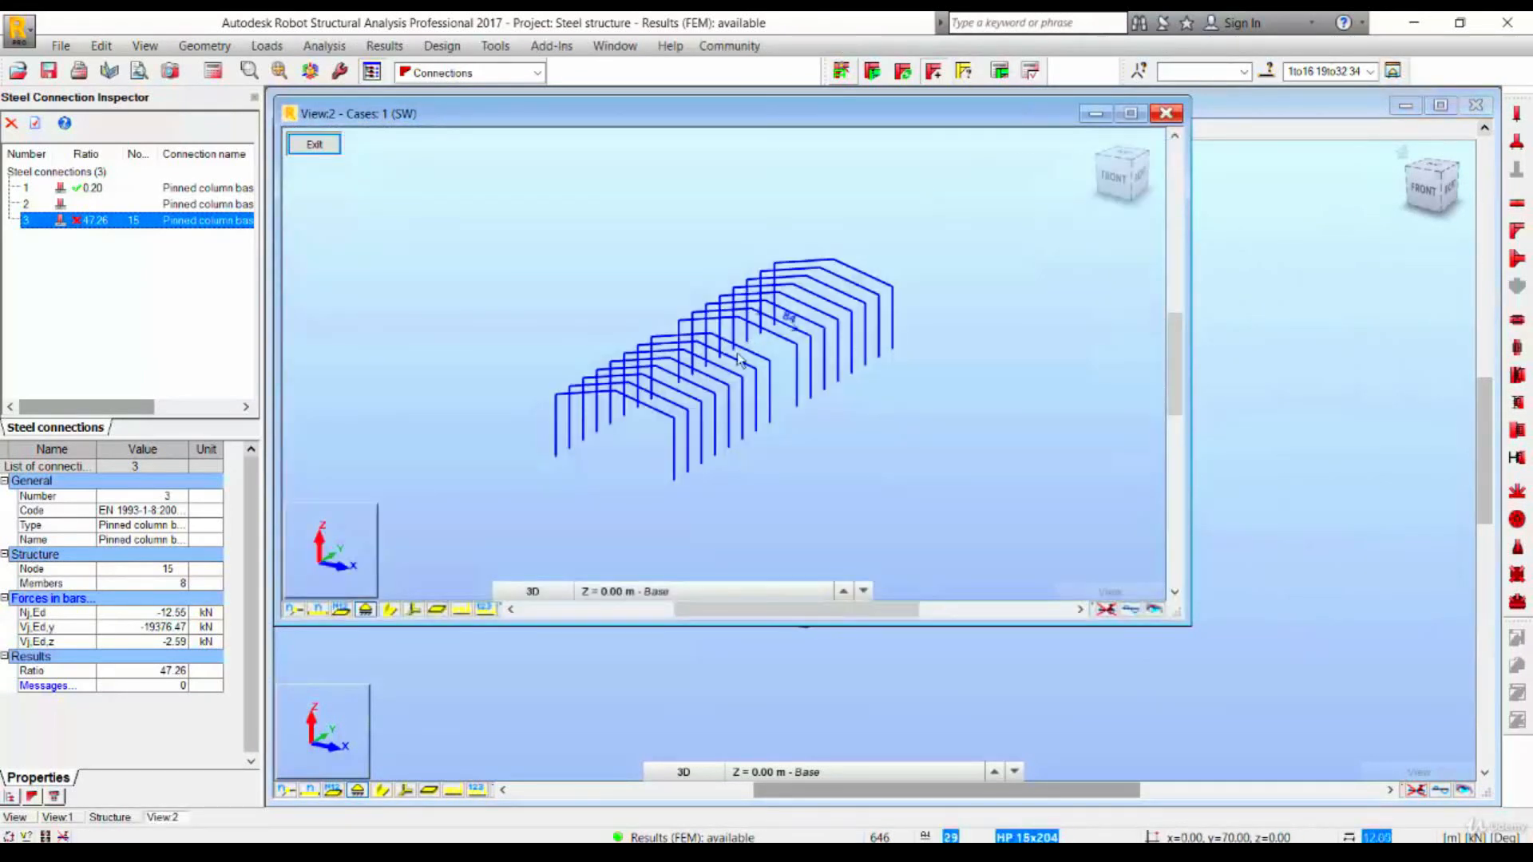
- Create a new connection for the selected column and rafter at the eaves
{"action": "scroll", "coordinate": [741, 361], "scroll_direction": "up", "scroll_amount": 3}
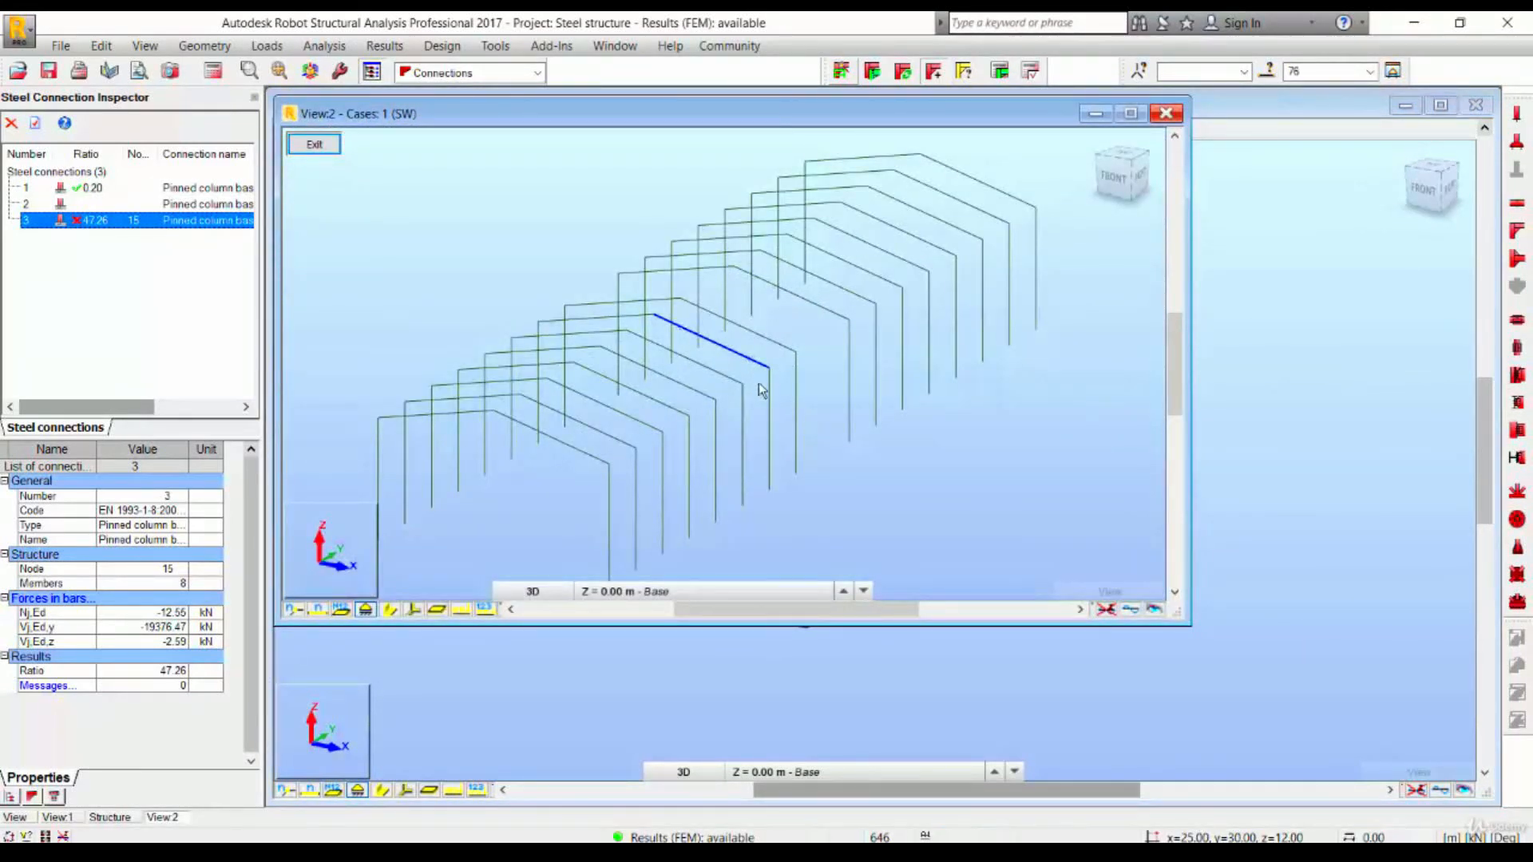
{"action": "scroll", "coordinate": [758, 381], "scroll_direction": "up", "scroll_amount": 4}
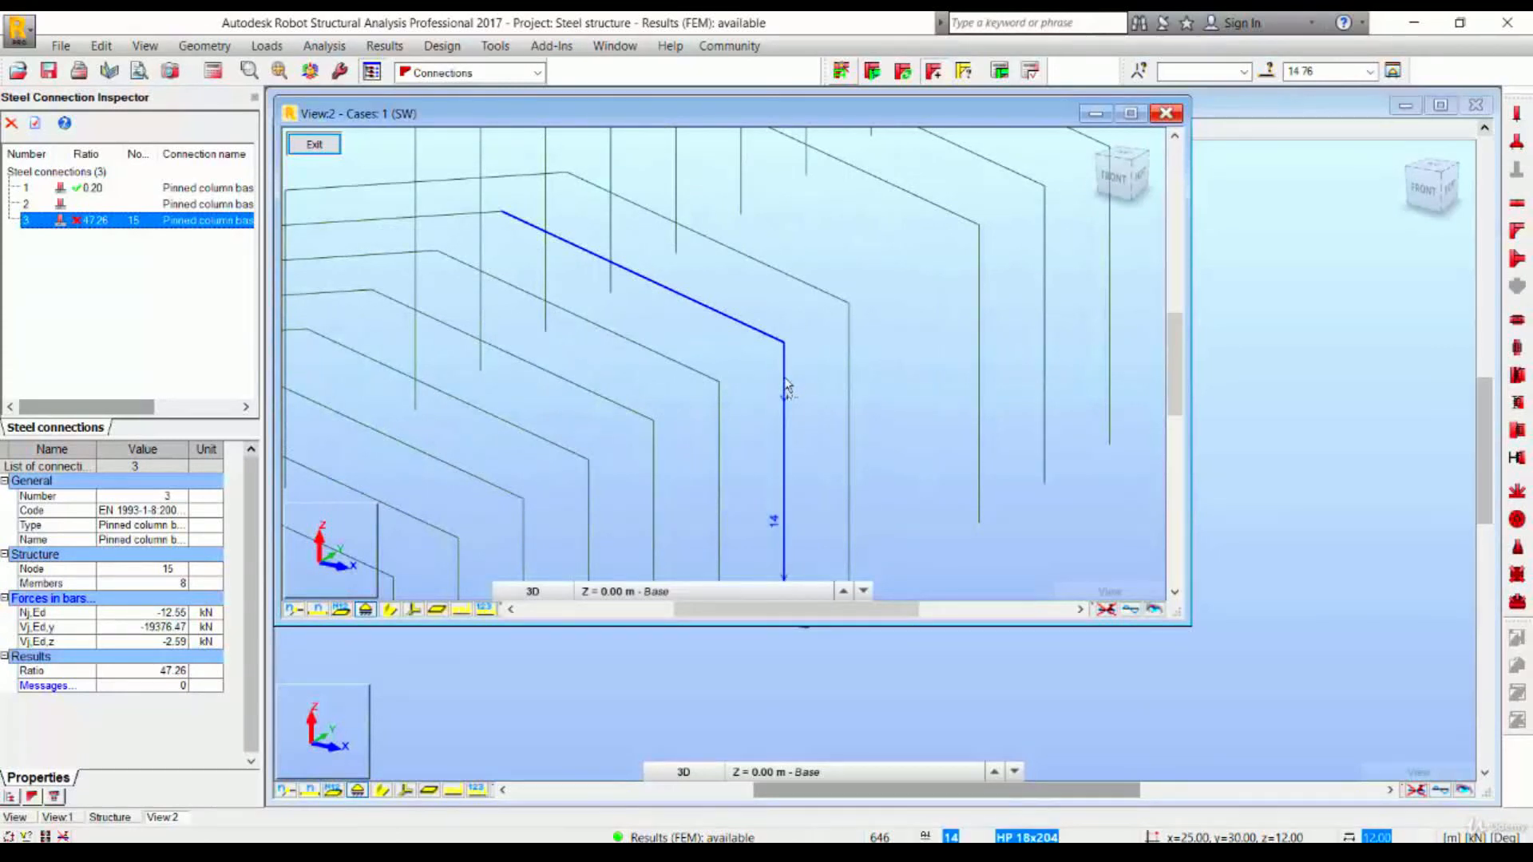
{"action": "left_click", "coordinate": [782, 381]}
{"action": "left_click", "coordinate": [842, 73]}
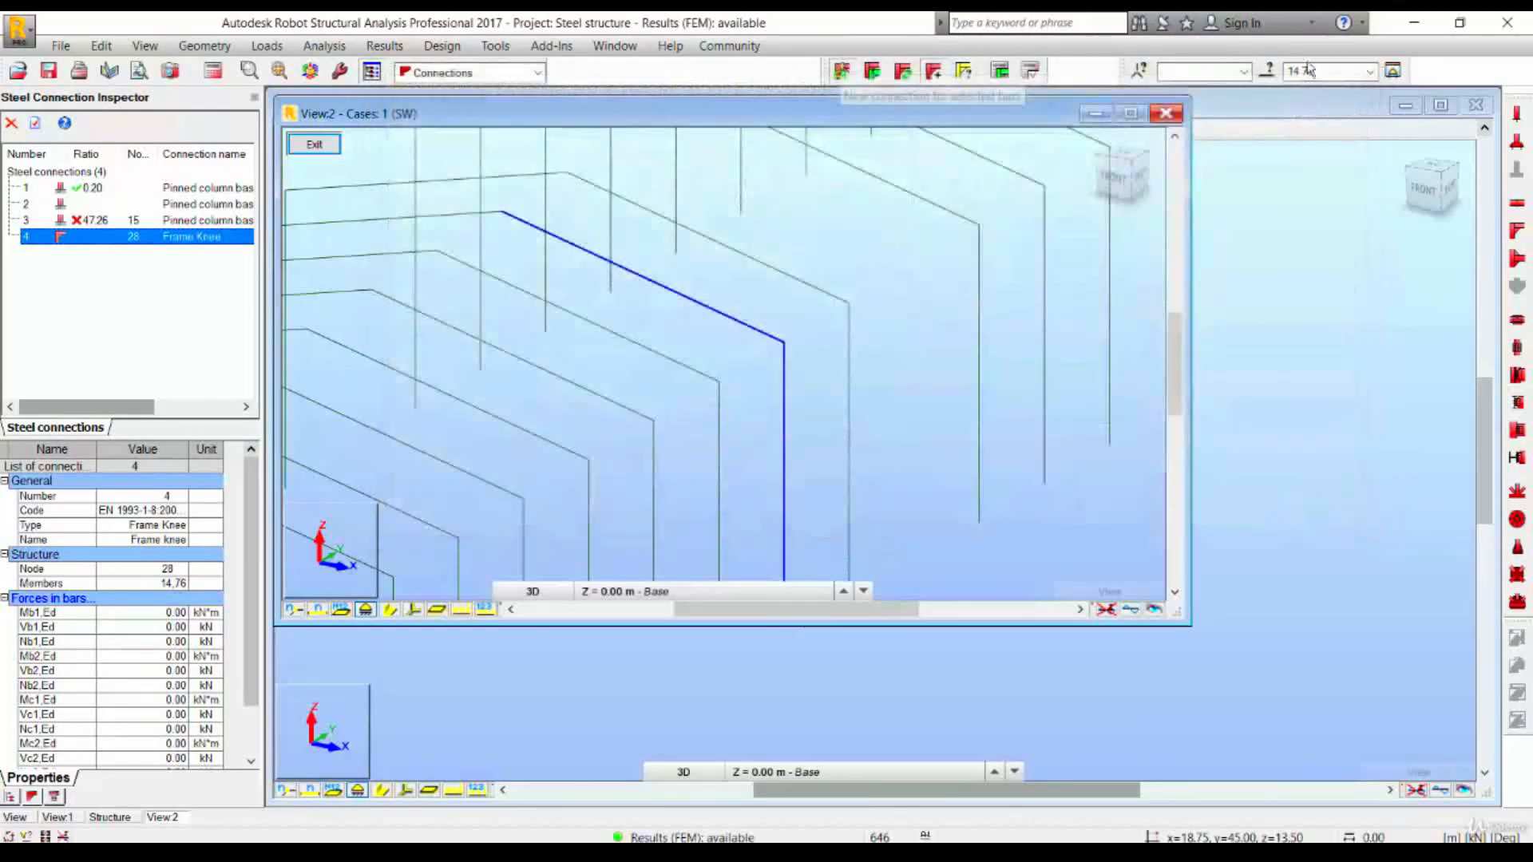
- Delete the newly created frame knee connection from the connection list
{"action": "left_click", "coordinate": [827, 259]}
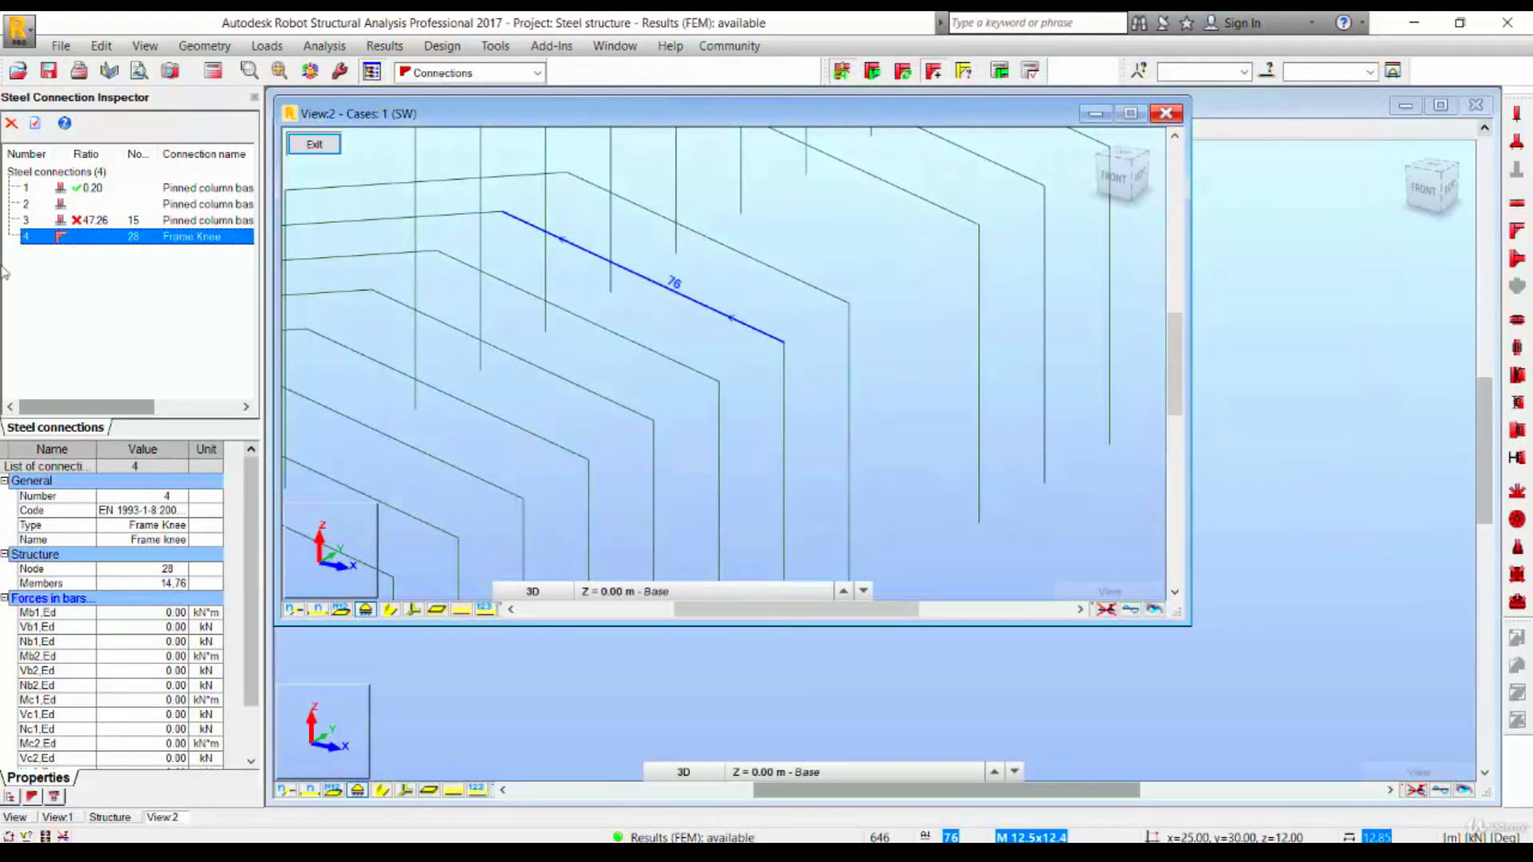
{"action": "right_click", "coordinate": [50, 237]}
{"action": "left_click", "coordinate": [71, 245]}
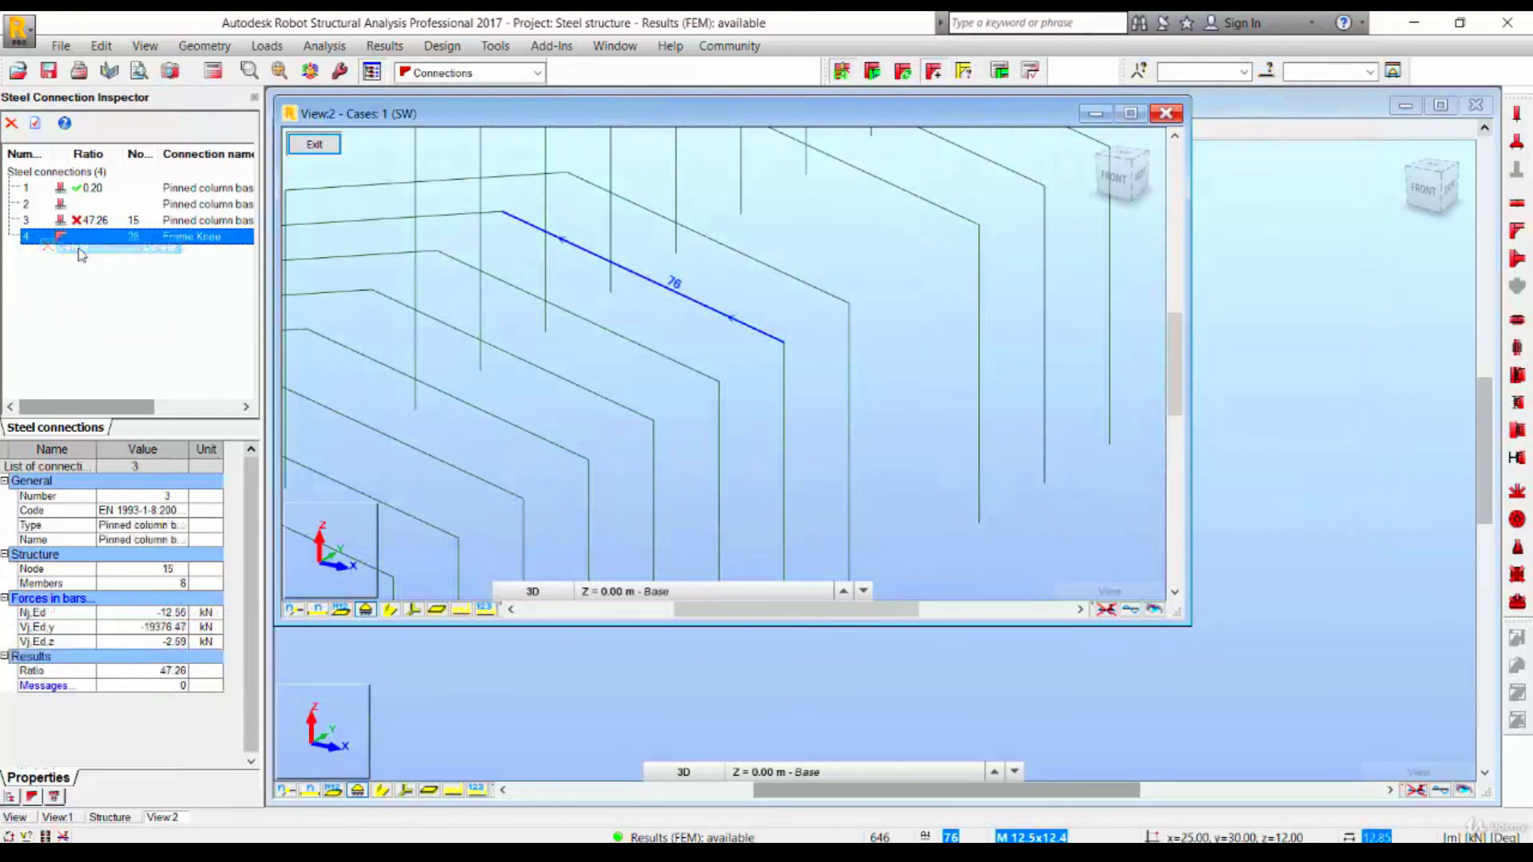
- Select the rafter and column at the eaves, create a bolted frame knee connection and confirm its plate defaults
{"action": "left_click", "coordinate": [740, 324]}
{"action": "left_click", "coordinate": [787, 390], "text": "ctrl"}
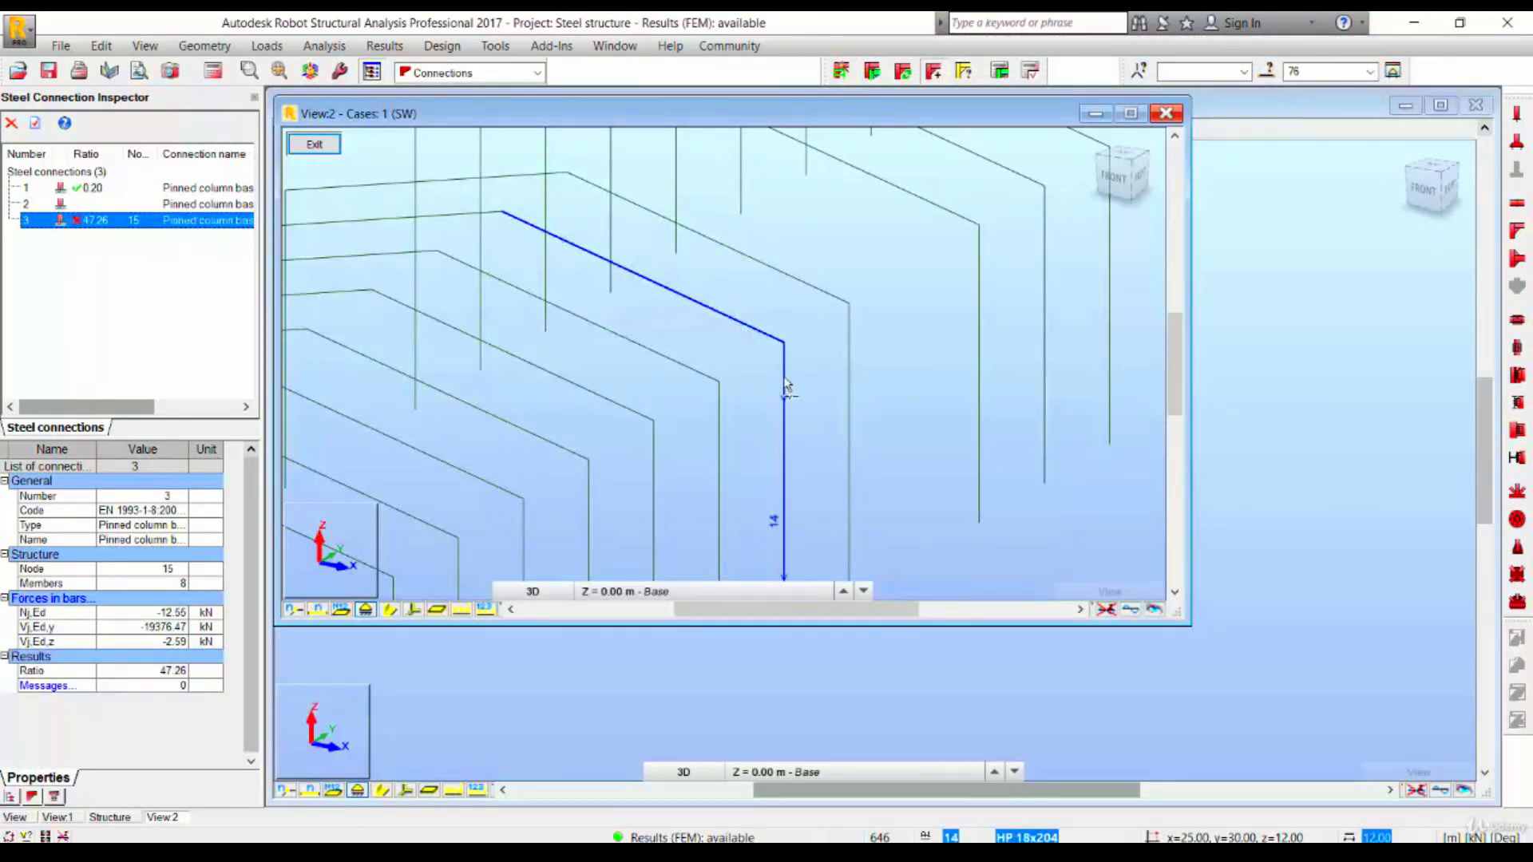
{"action": "left_click", "coordinate": [842, 74]}
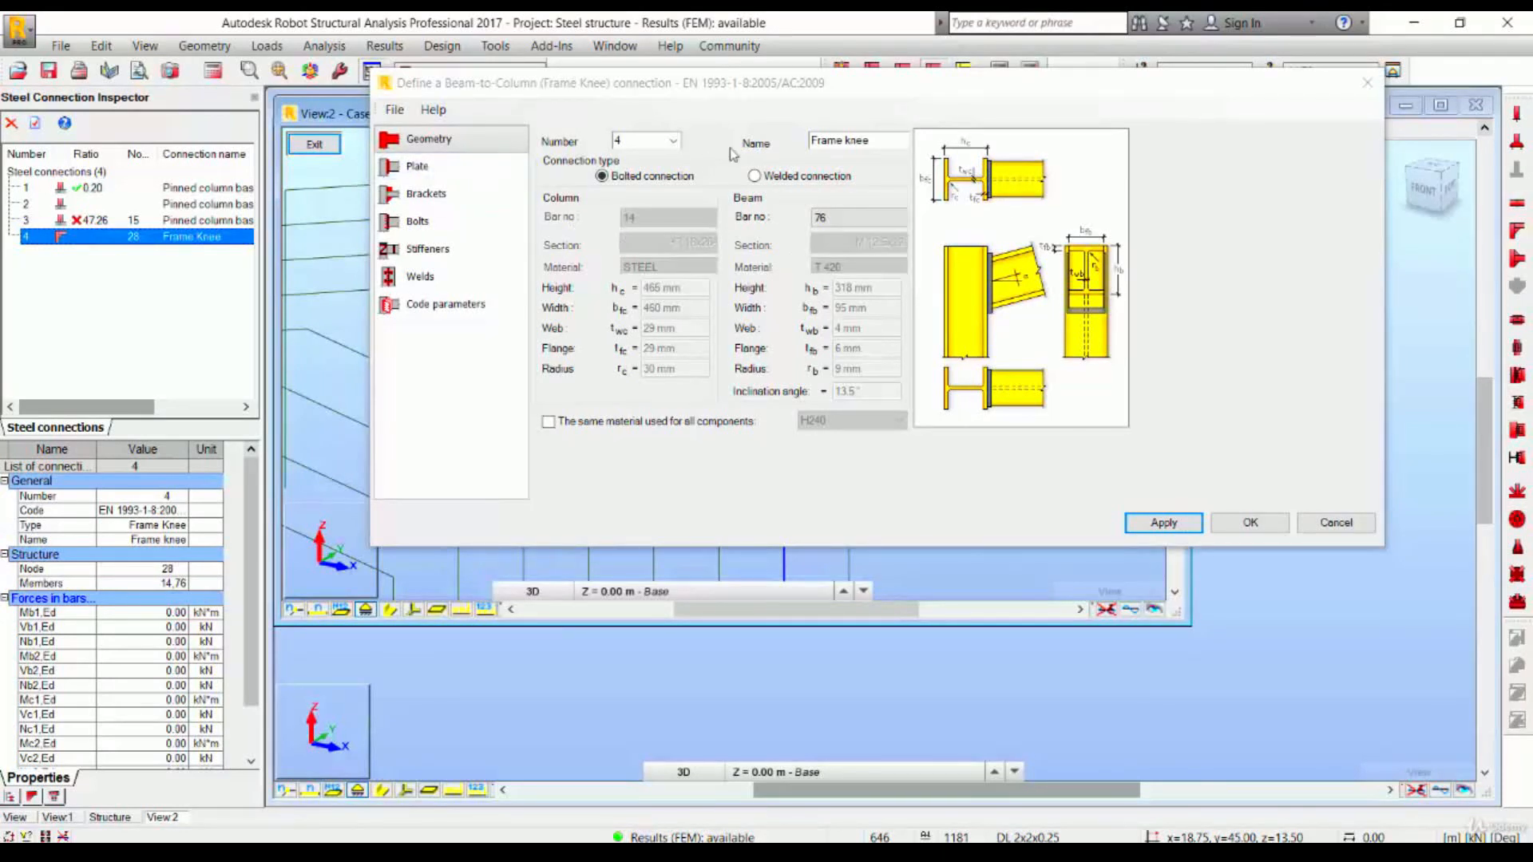
{"action": "left_click", "coordinate": [444, 166]}
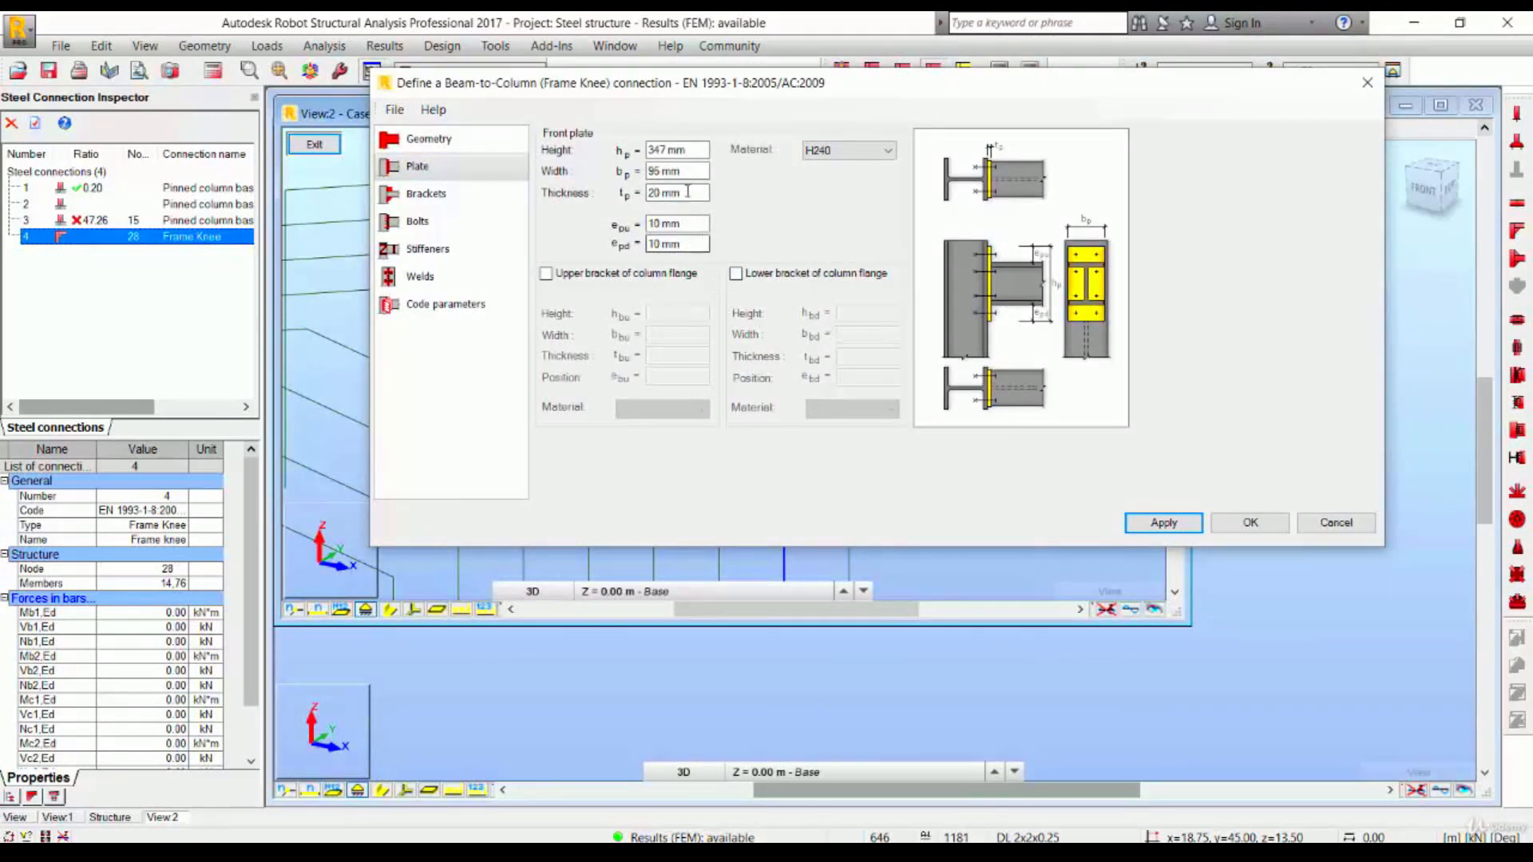
{"action": "left_click", "coordinate": [1250, 523]}
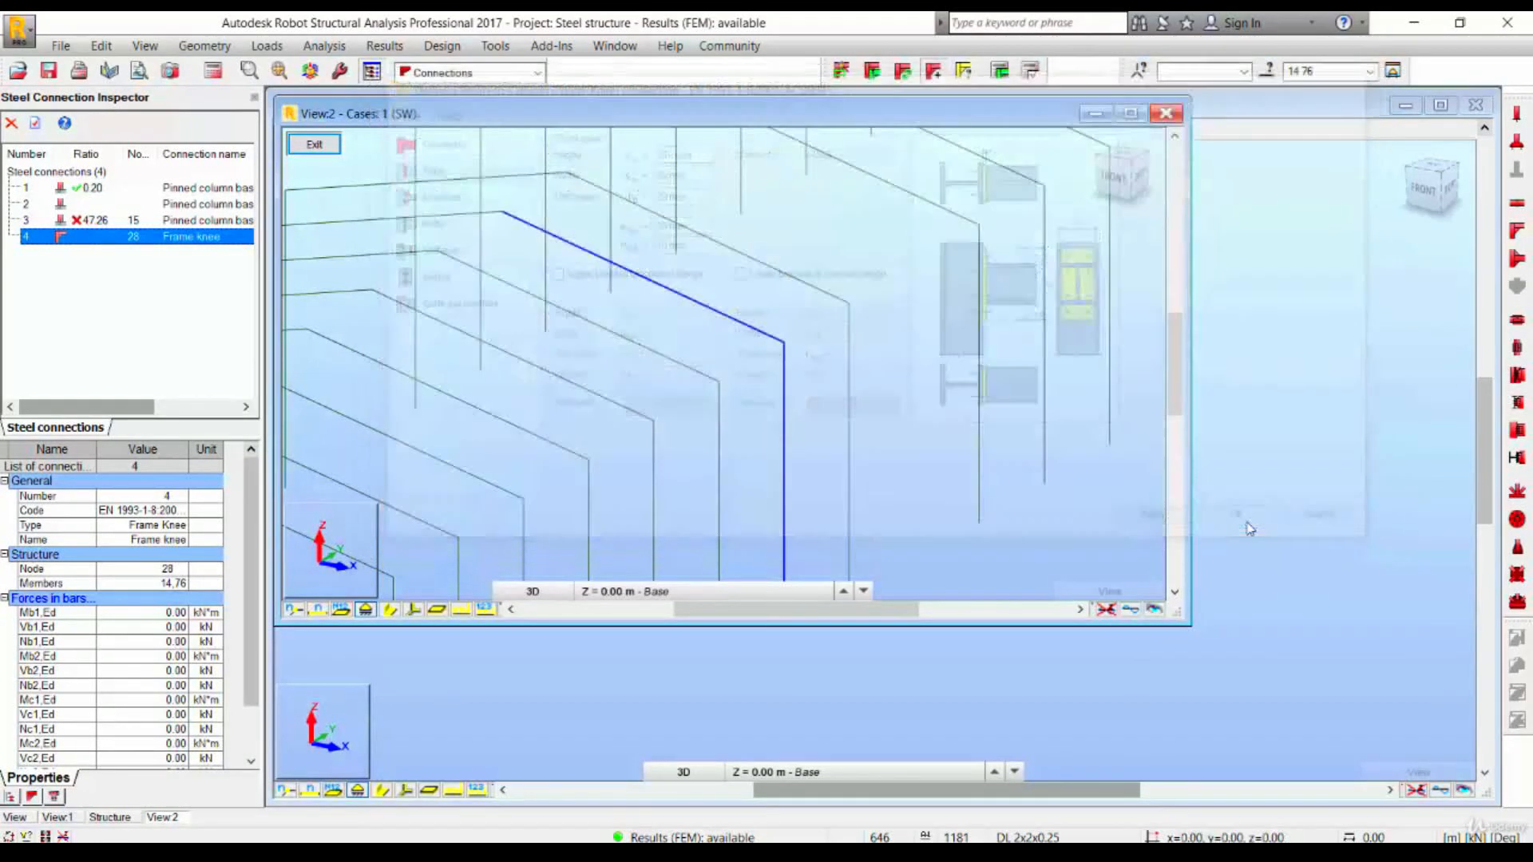
- Run the connection verification calculation for the frame knee connection
{"action": "left_click", "coordinate": [1007, 72]}
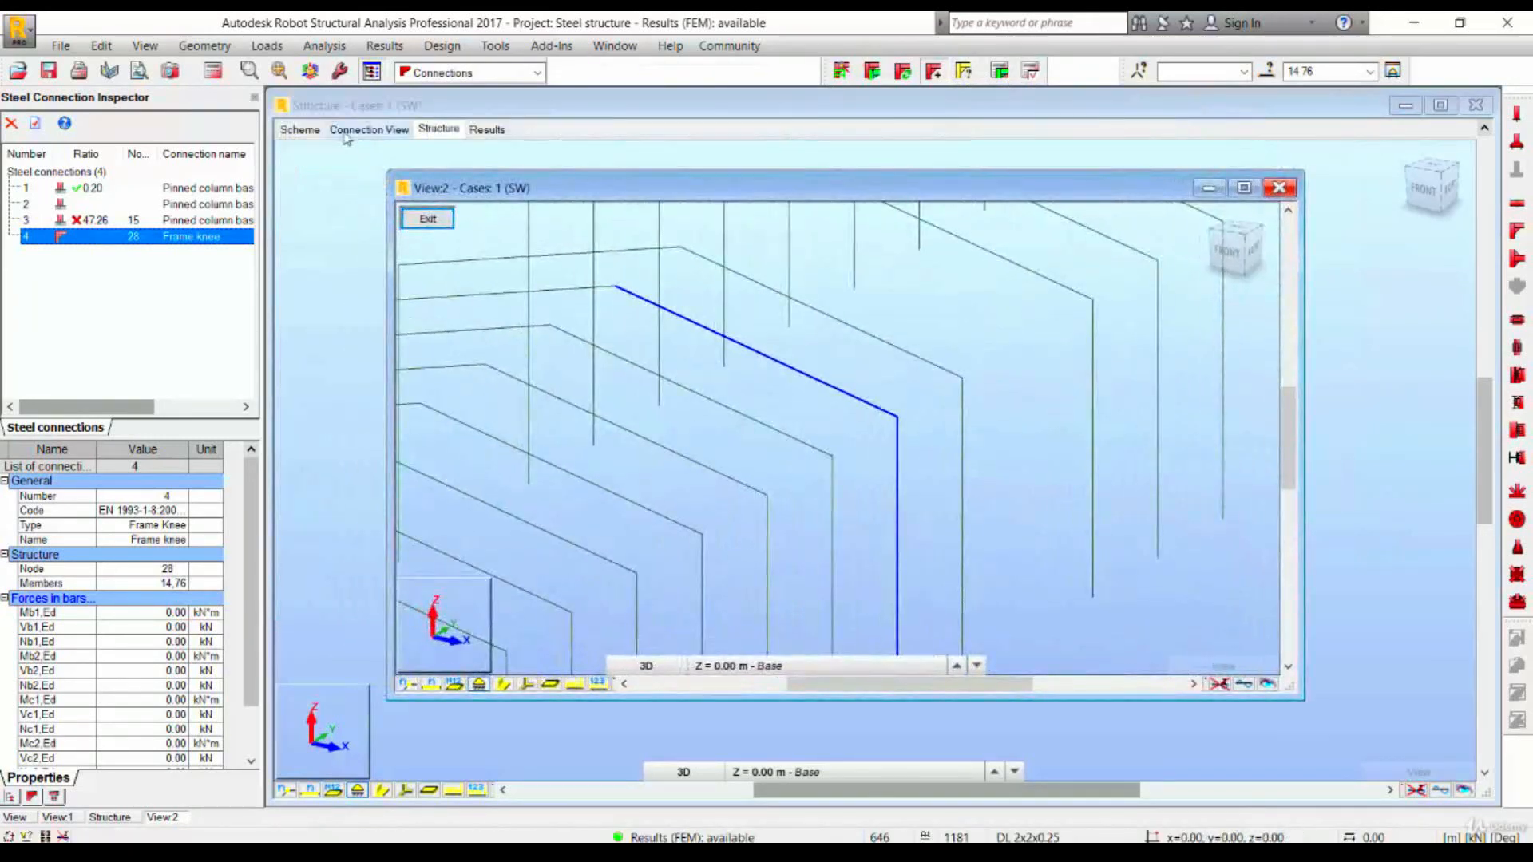
{"action": "left_click", "coordinate": [342, 130]}
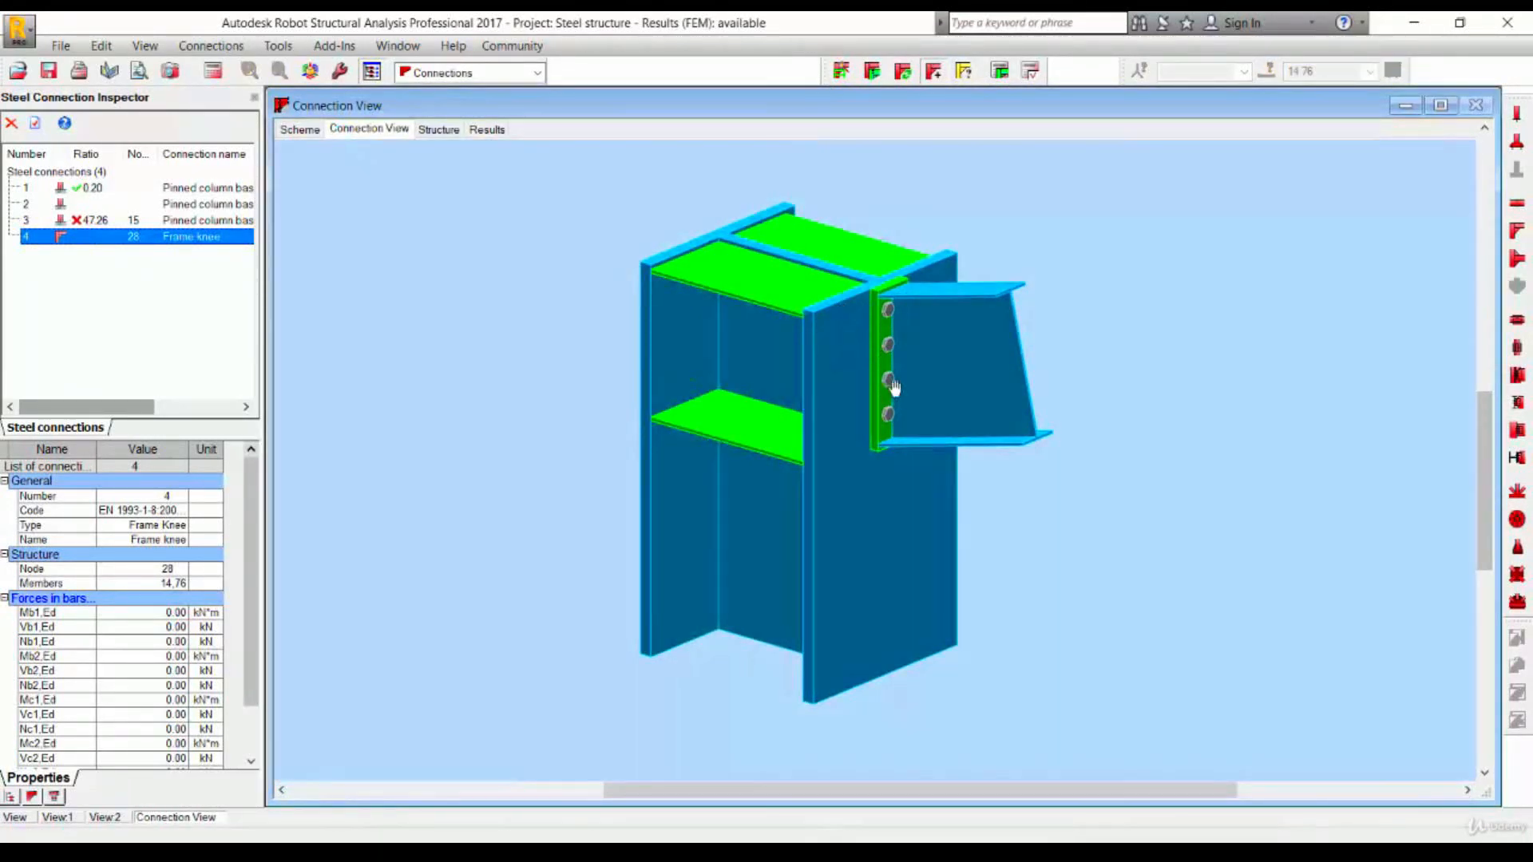
{"action": "key", "text": "F10"}
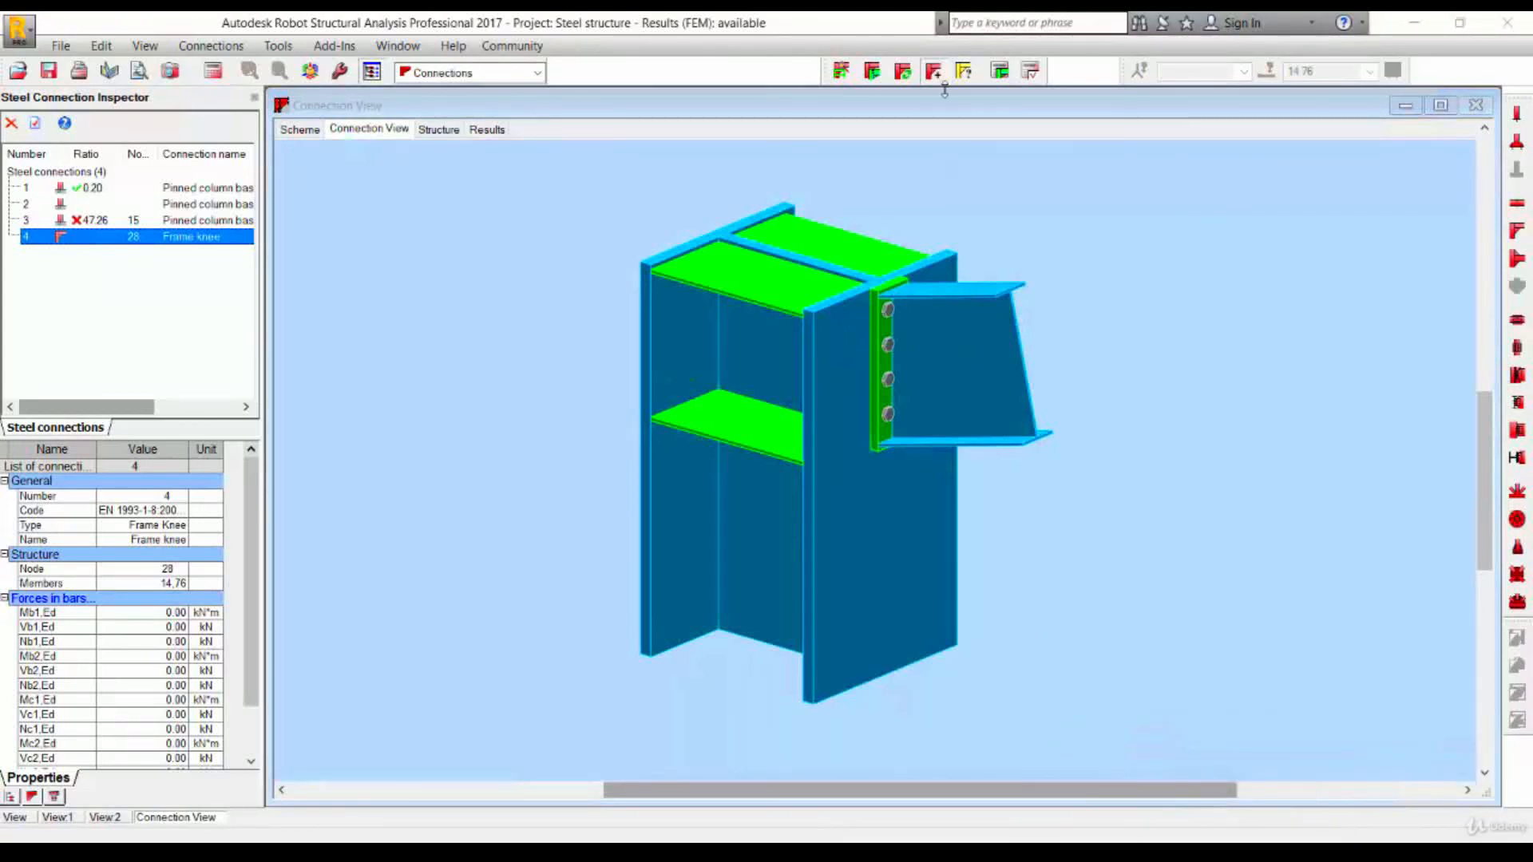
{"action": "left_click", "coordinate": [1000, 72]}
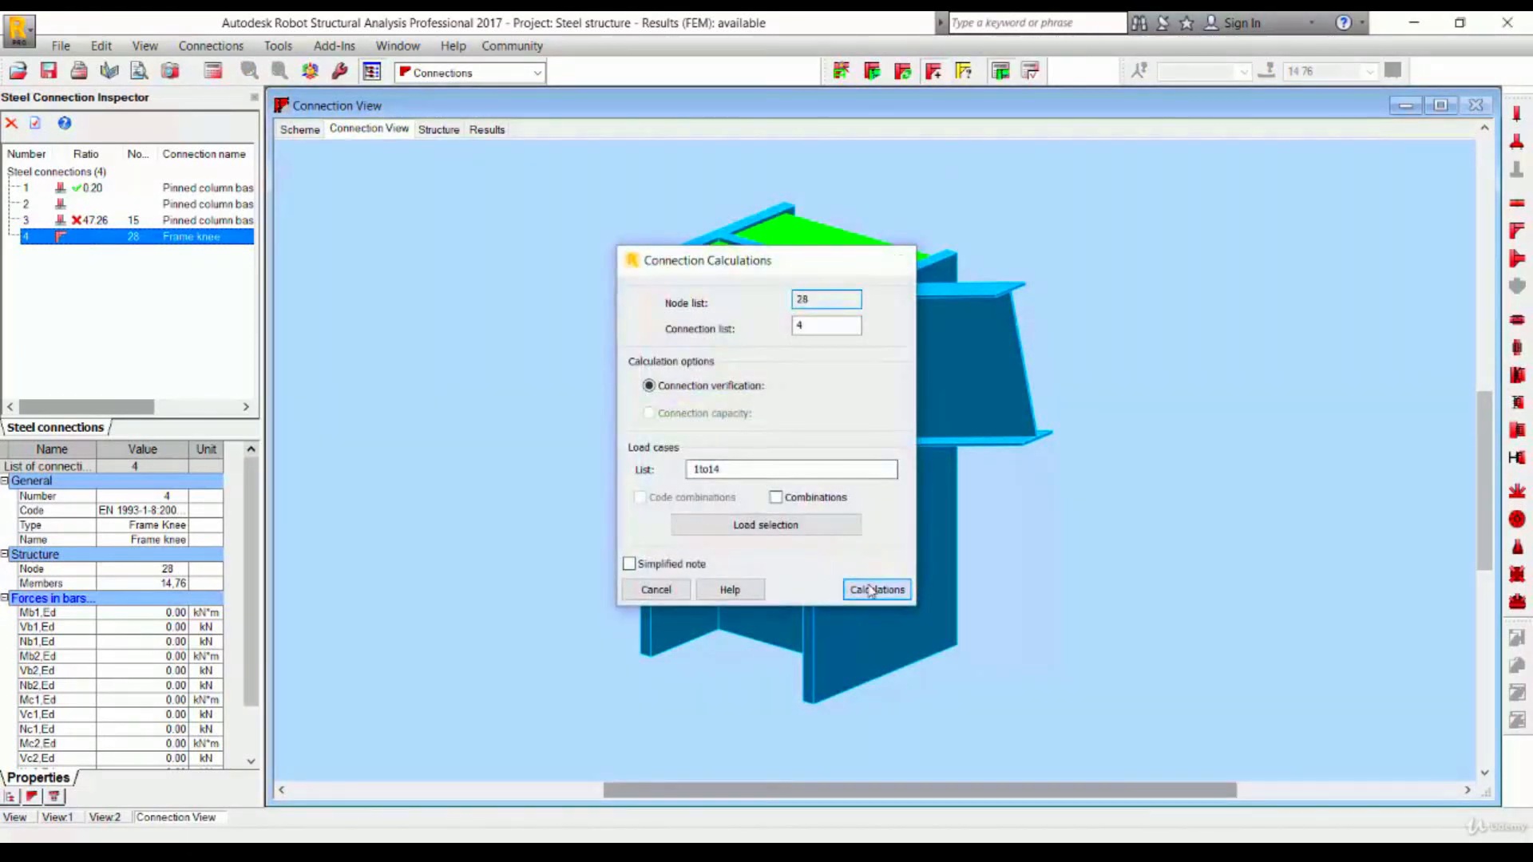
{"action": "left_click", "coordinate": [872, 590]}
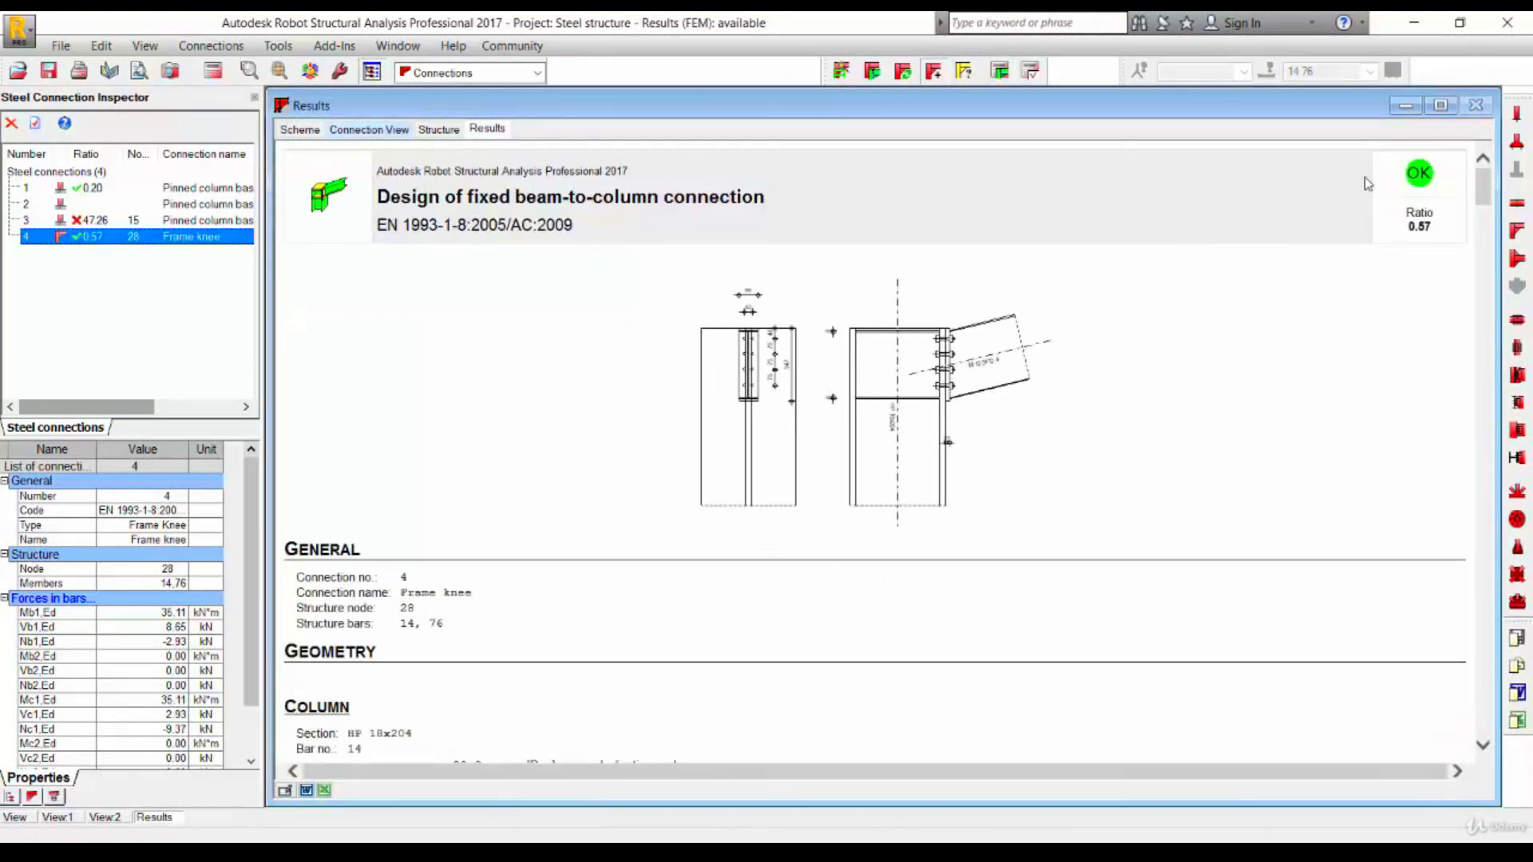
- Review the frame knee calculation report and orbit the 3D connection view
{"action": "scroll", "coordinate": [1094, 386], "scroll_direction": "down", "scroll_amount": 15}
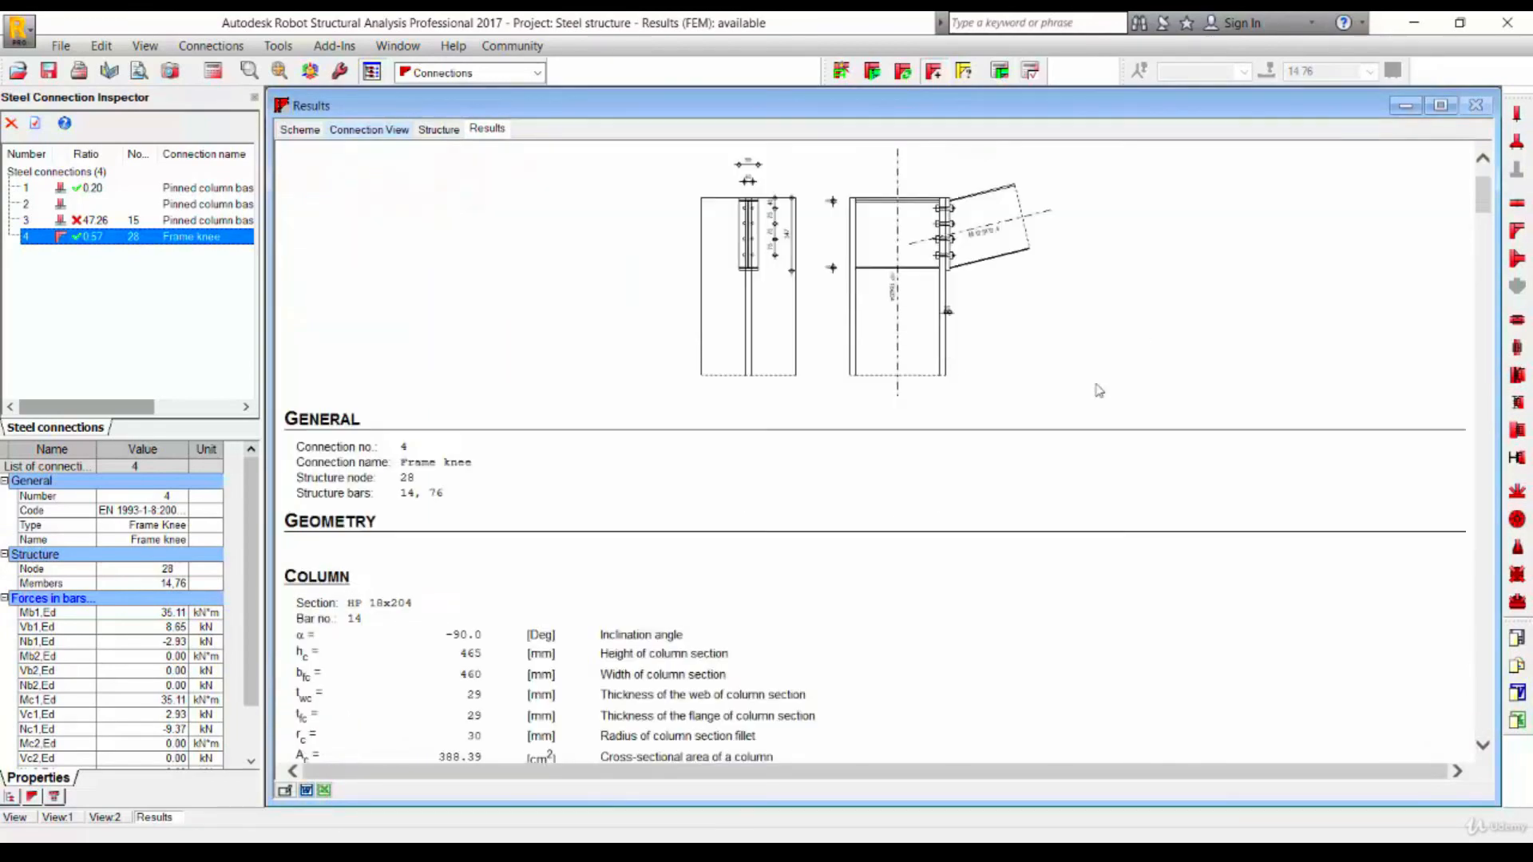
{"action": "scroll", "coordinate": [1048, 416], "scroll_direction": "down", "scroll_amount": 20}
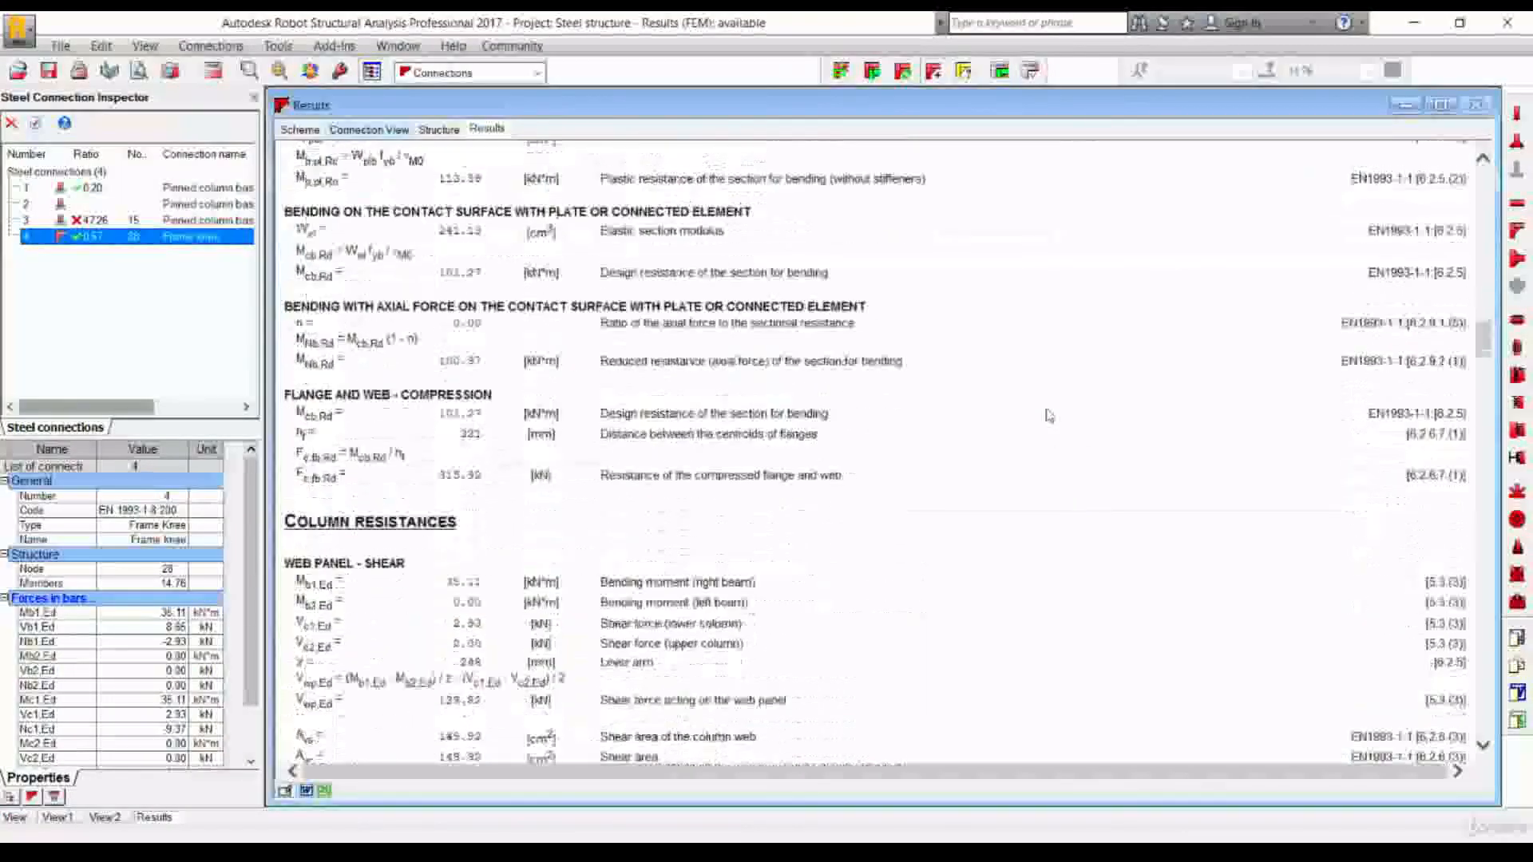
{"action": "scroll", "coordinate": [1048, 416], "scroll_direction": "up", "scroll_amount": 20}
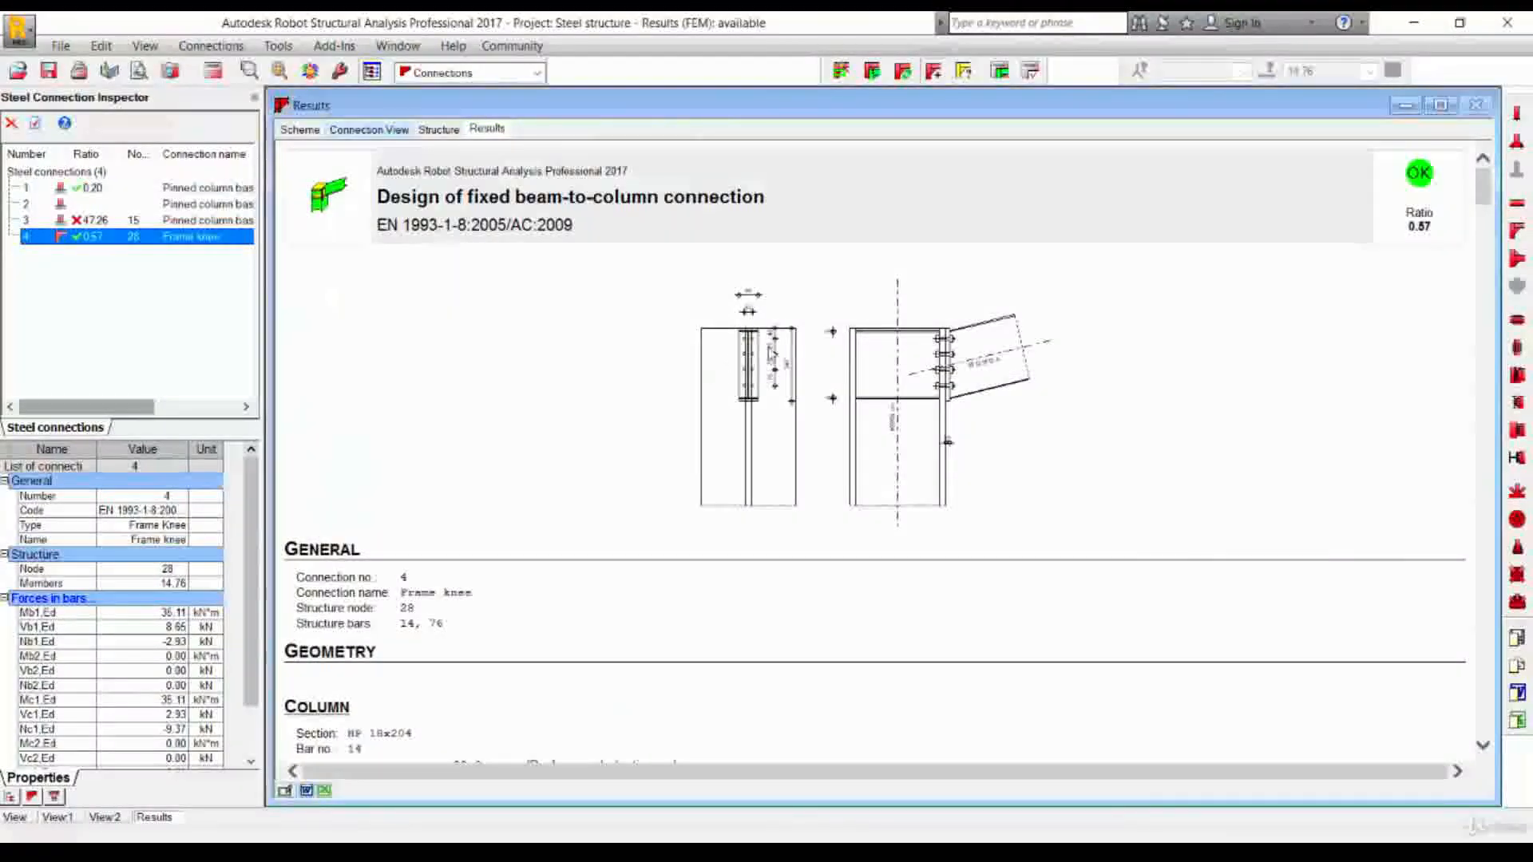
{"action": "left_click", "coordinate": [369, 130]}
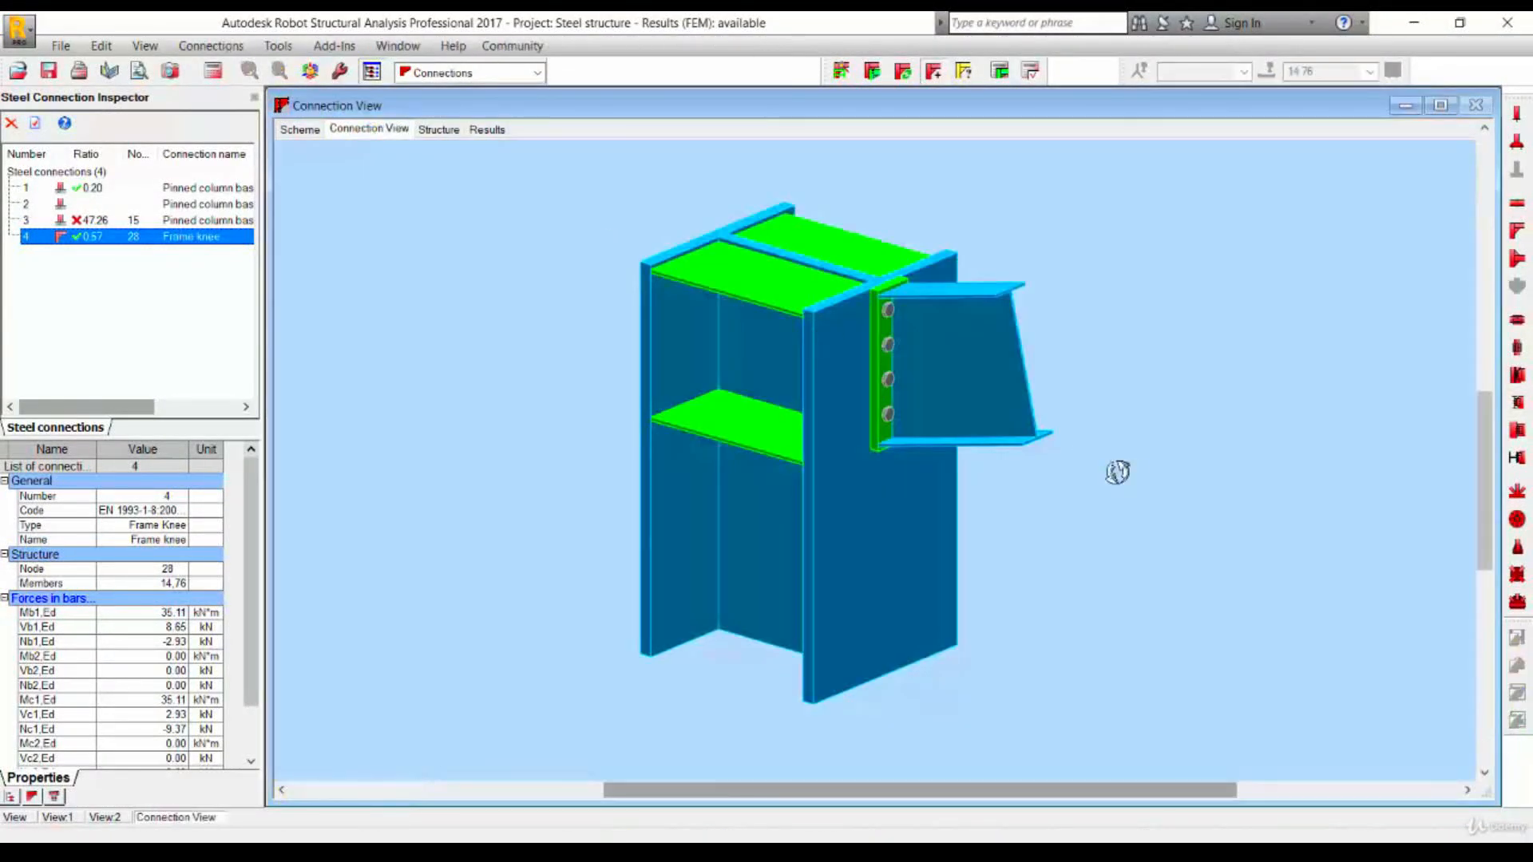
{"action": "middle_click_drag", "start_coordinate": [1174, 520], "coordinate": [1311, 534]}
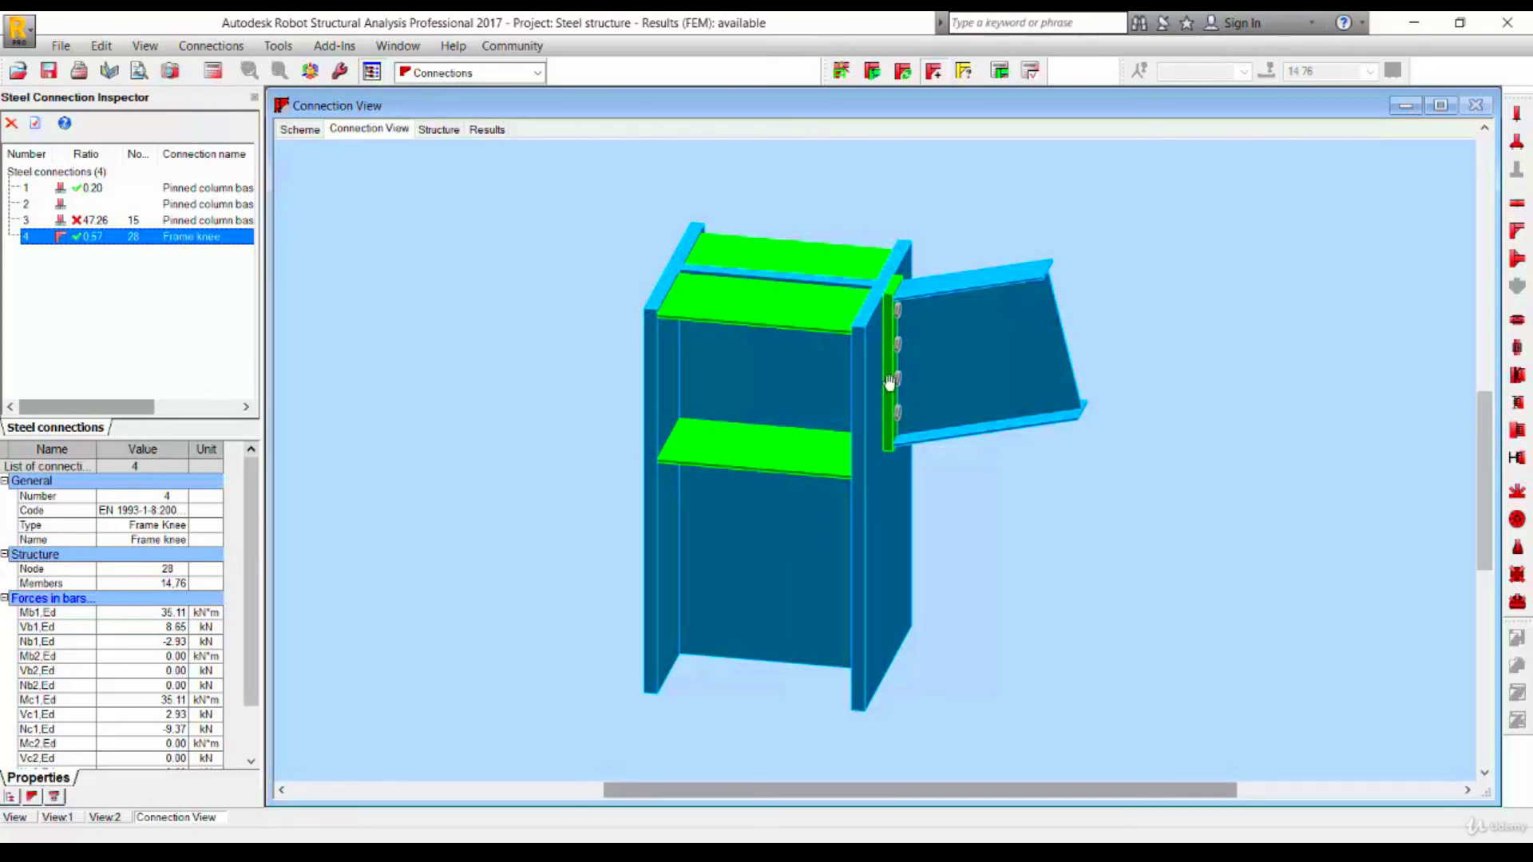
{"action": "middle_click_drag", "start_coordinate": [1170, 310], "coordinate": [1180, 376]}
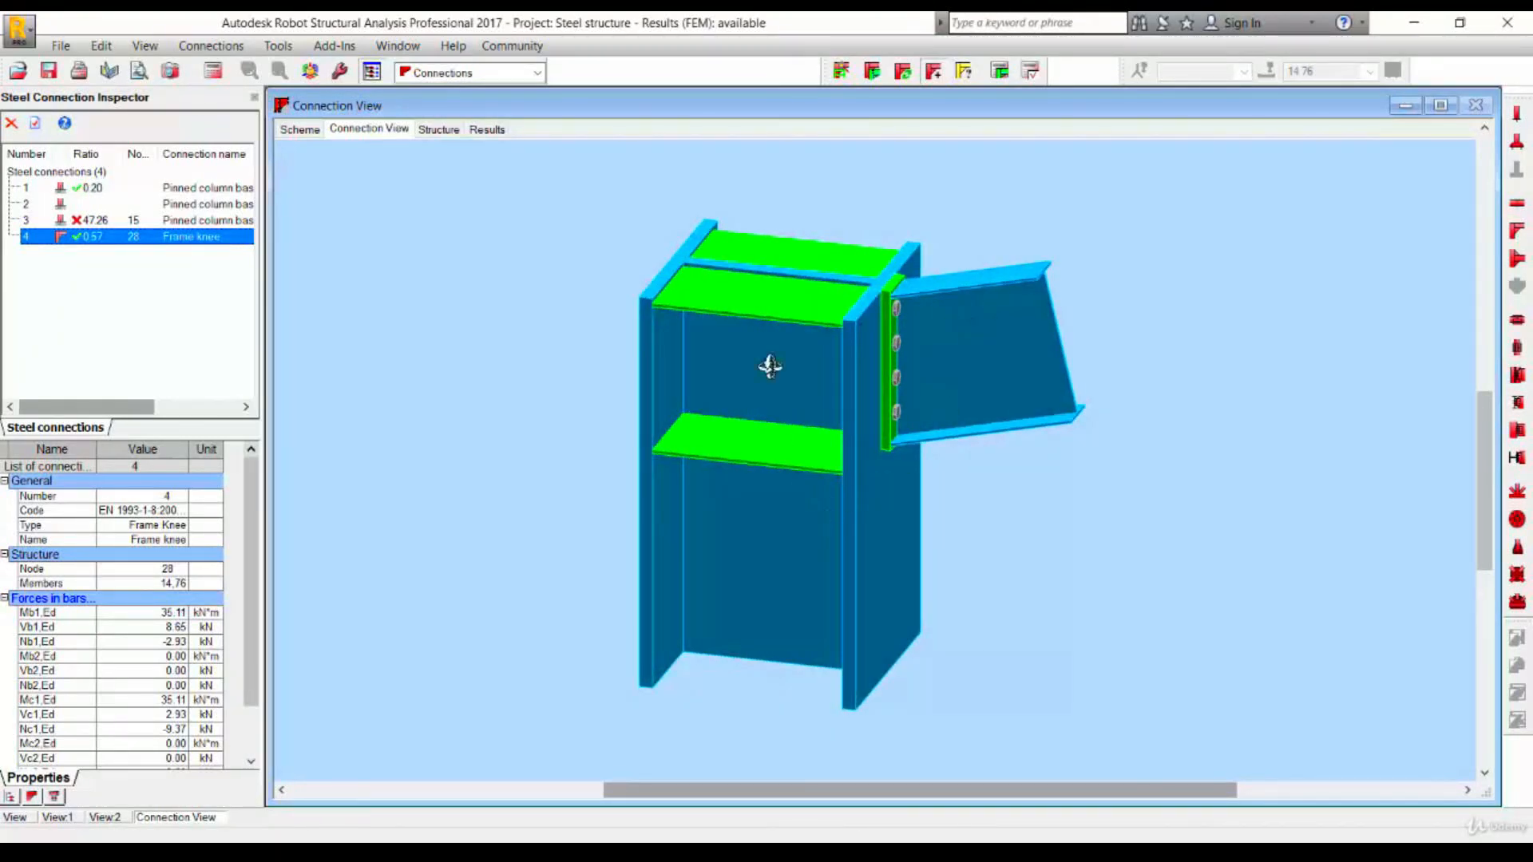